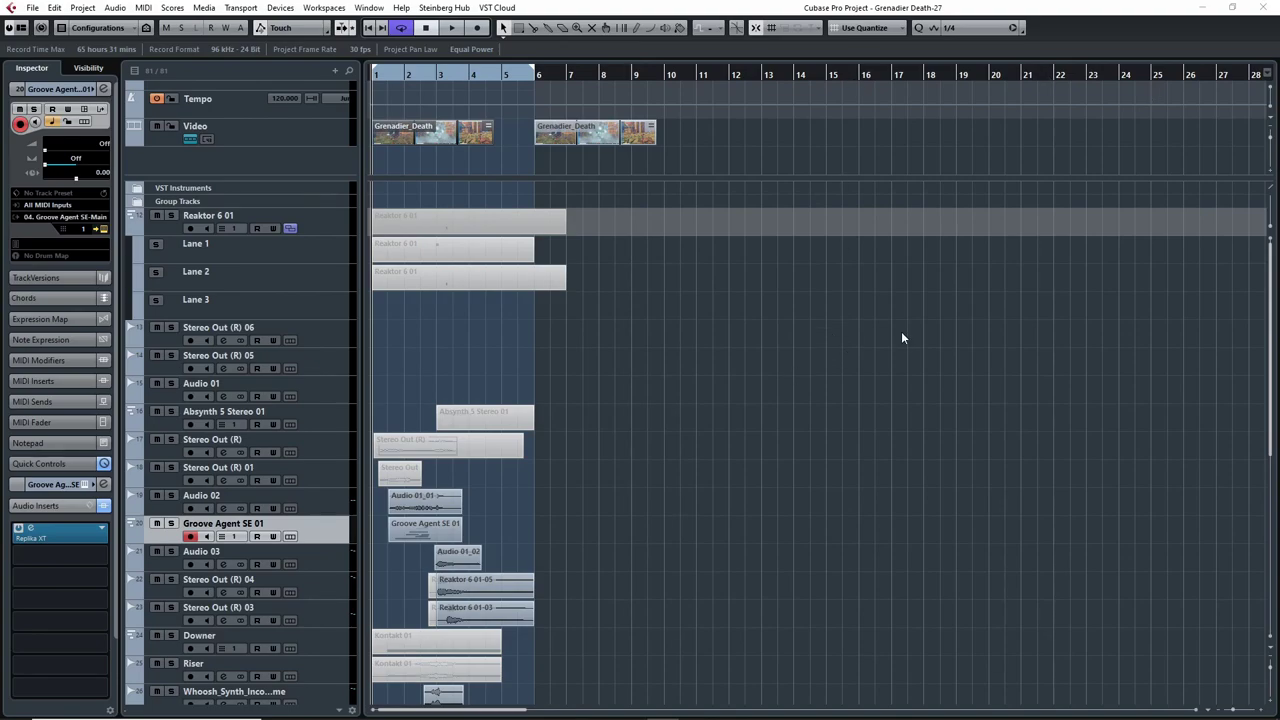
- Close the Groove Agent SE window, open the video player and enlarge it over the empty part of the arrangement
key("ctrl+e")
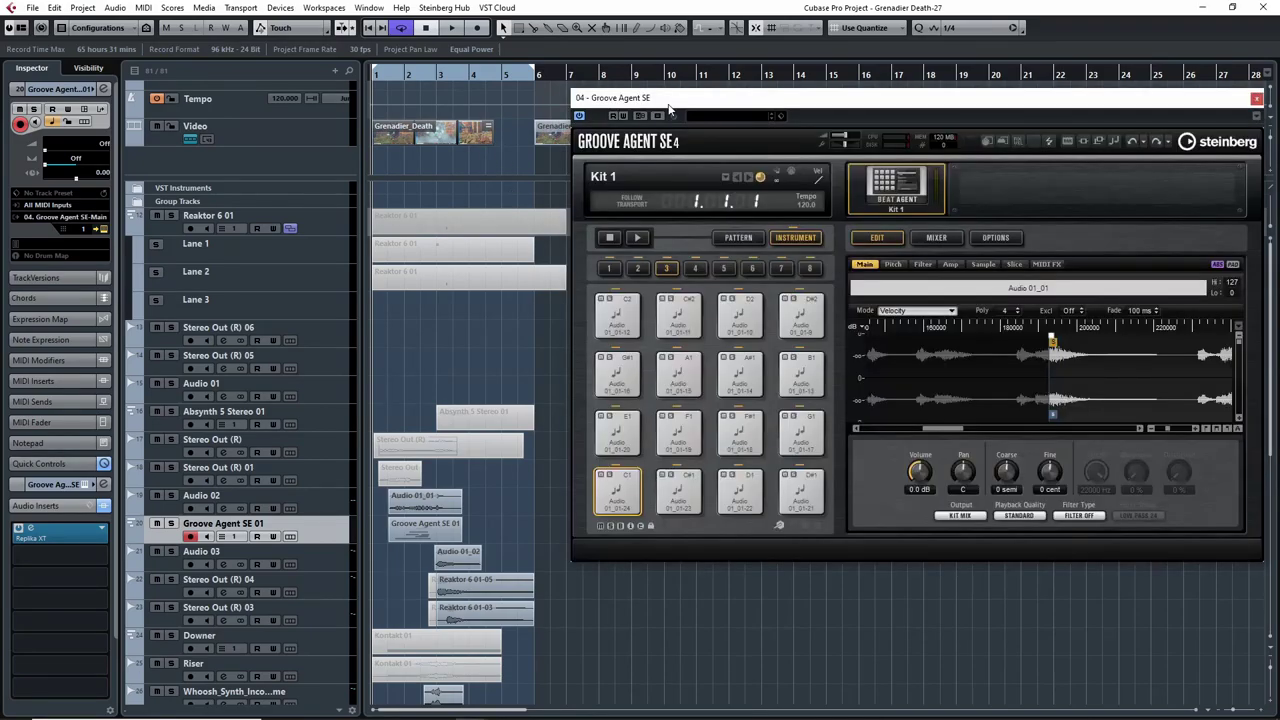
left_click(1256, 98)
left_click(451, 137)
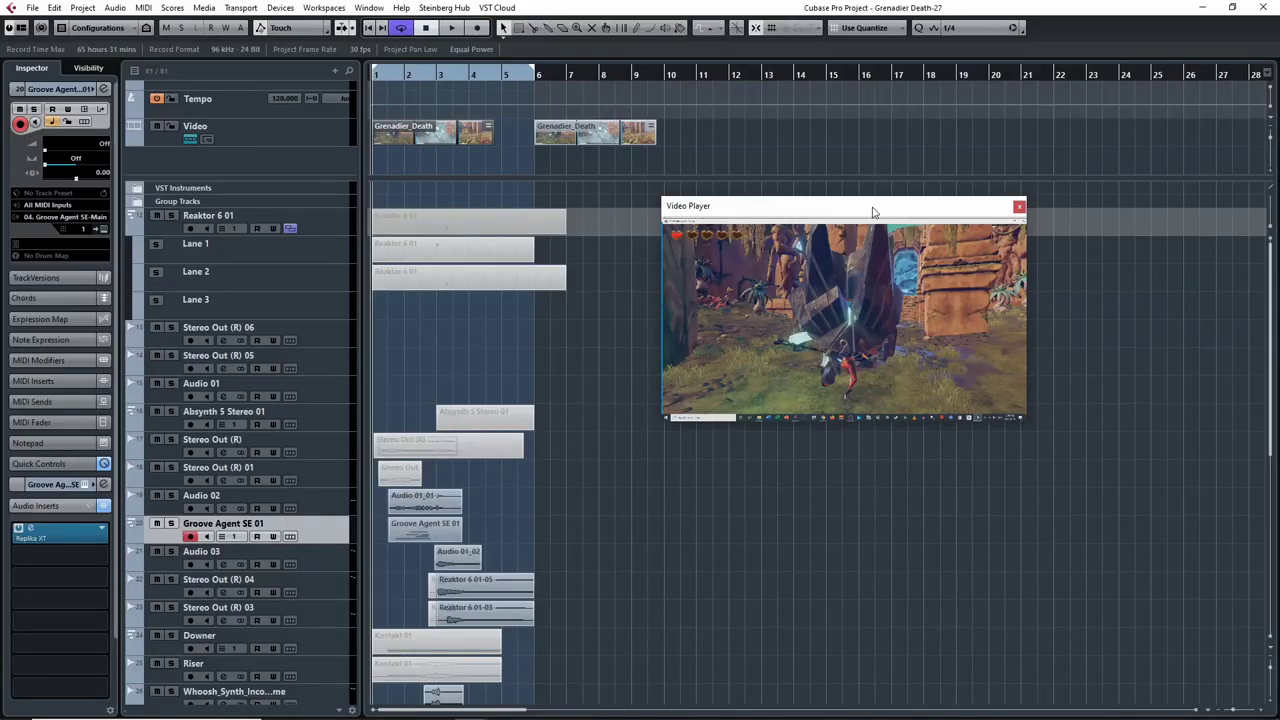
left_click_drag(871, 207, 871, 247)
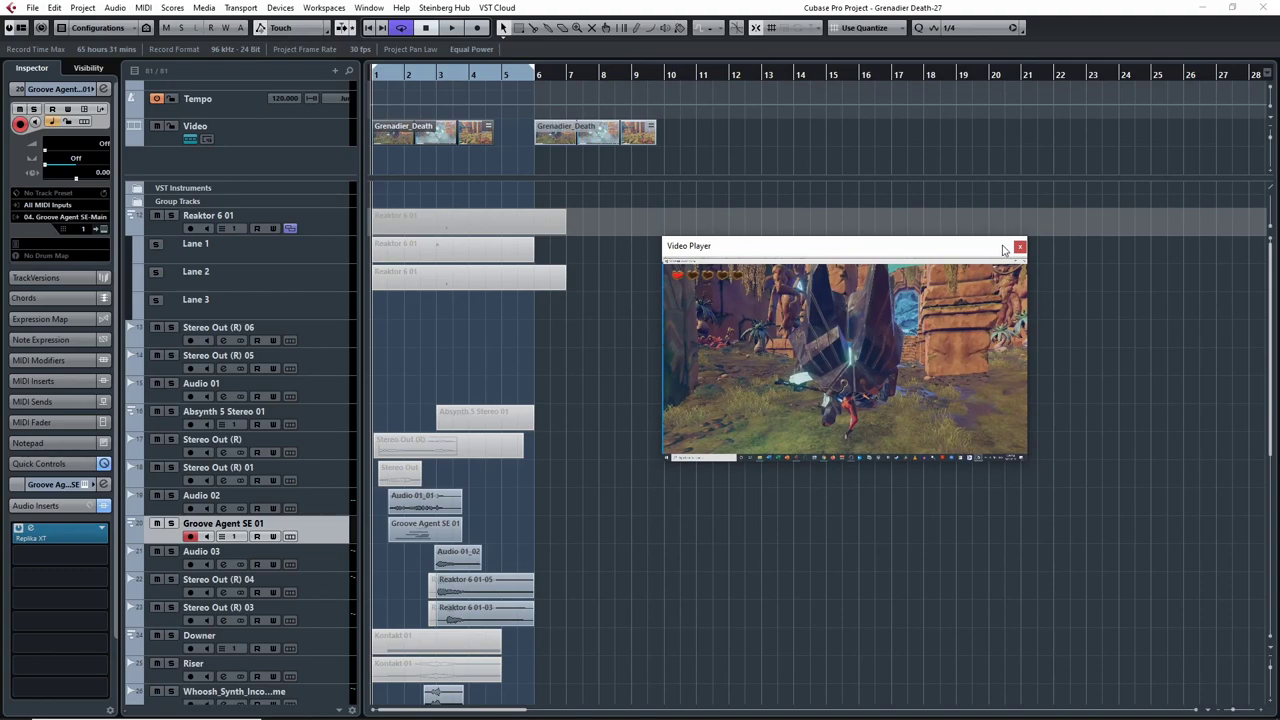
left_click_drag(980, 249, 1039, 111)
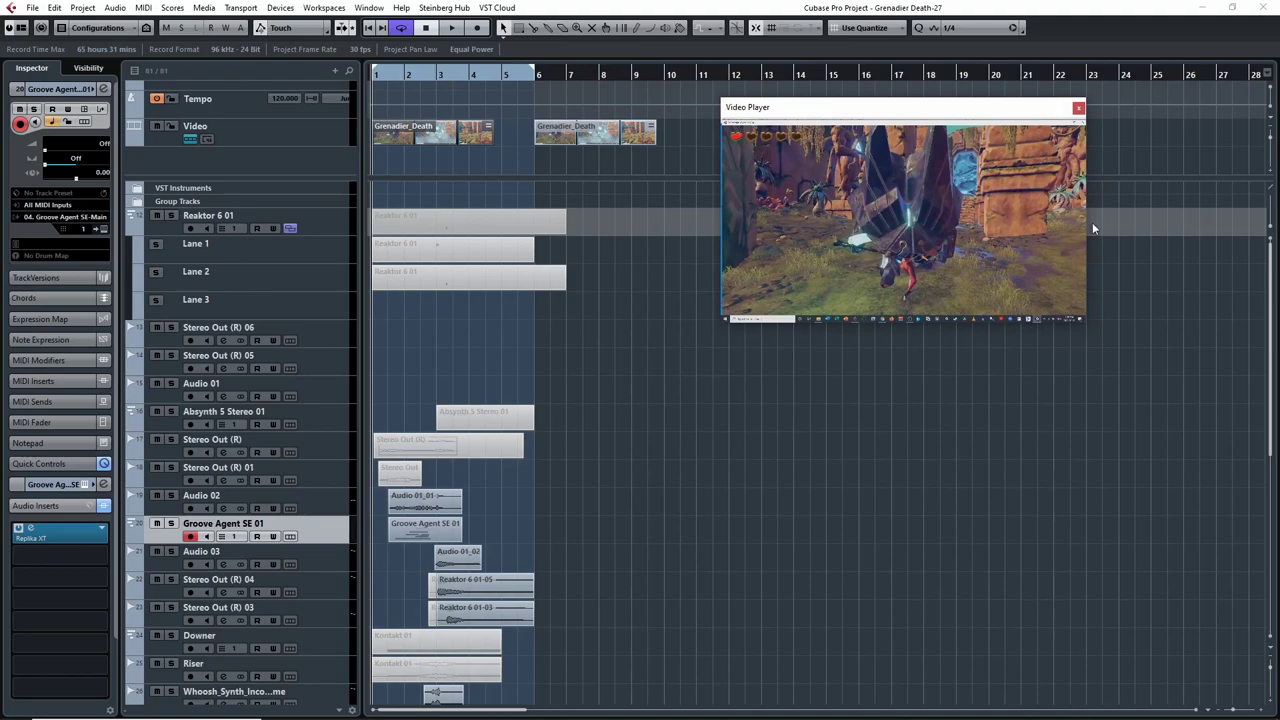
left_click_drag(1086, 320, 1144, 355)
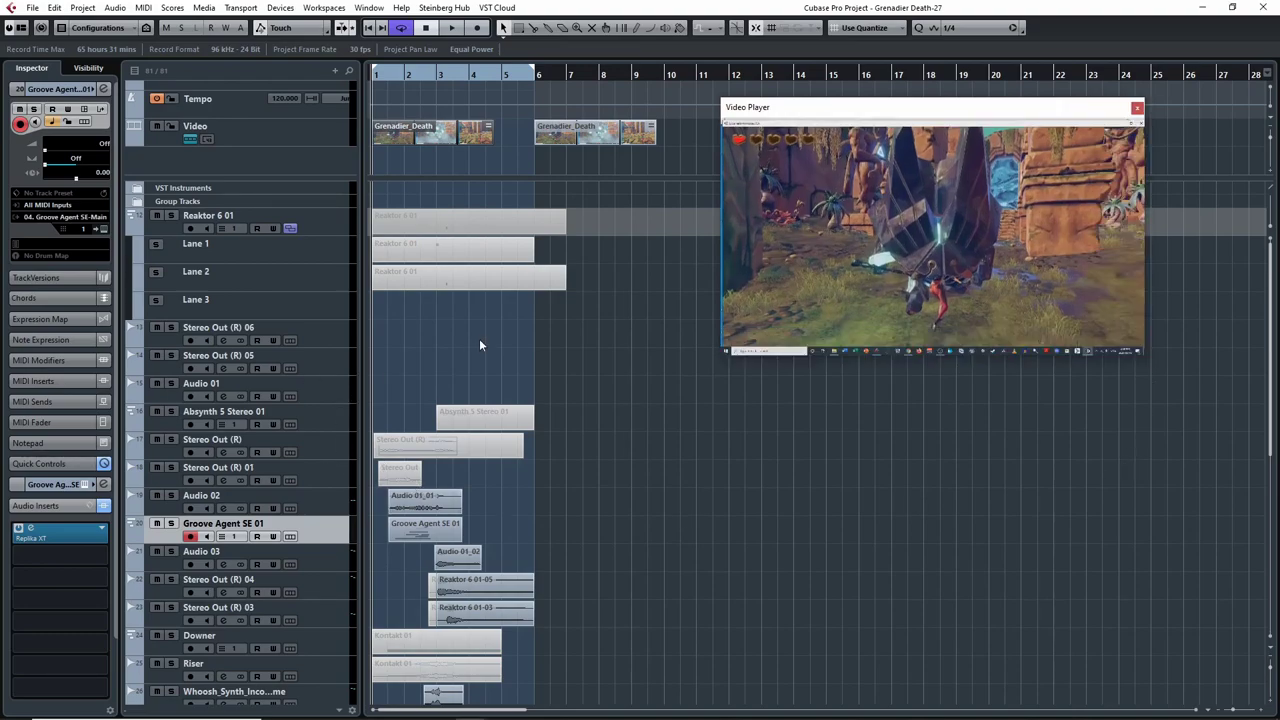
left_click(171, 495)
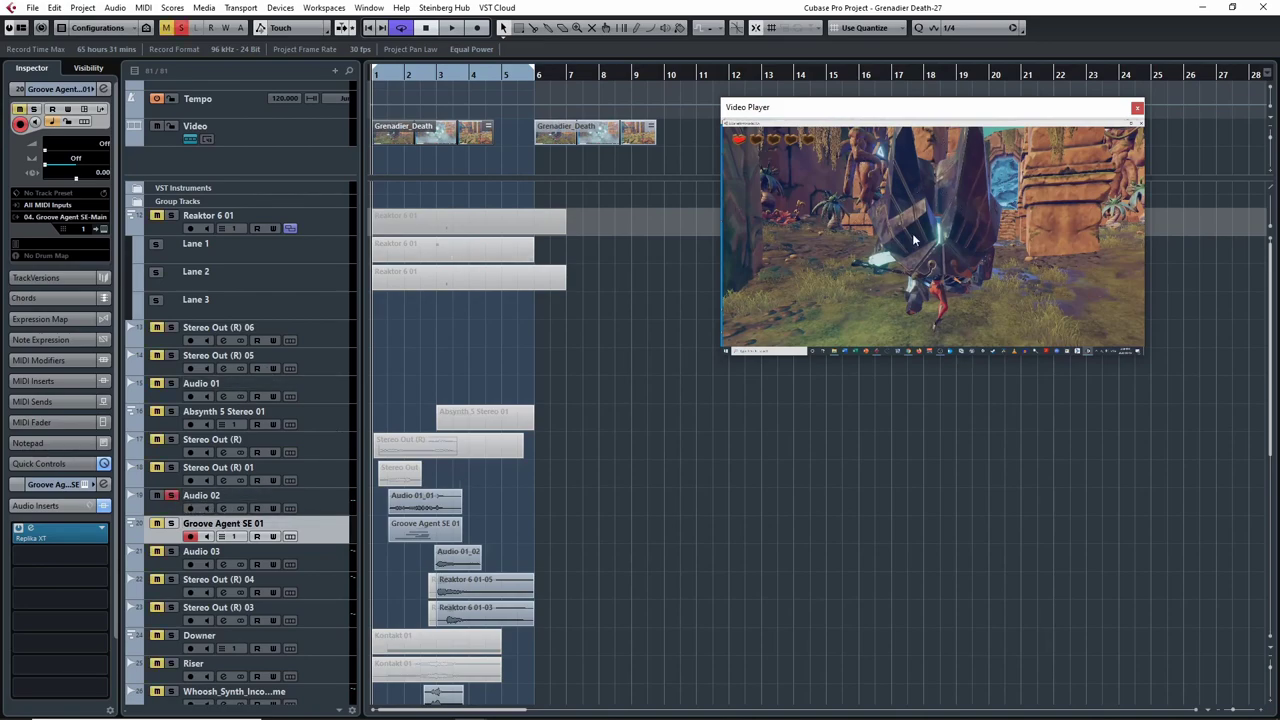
left_click(410, 73)
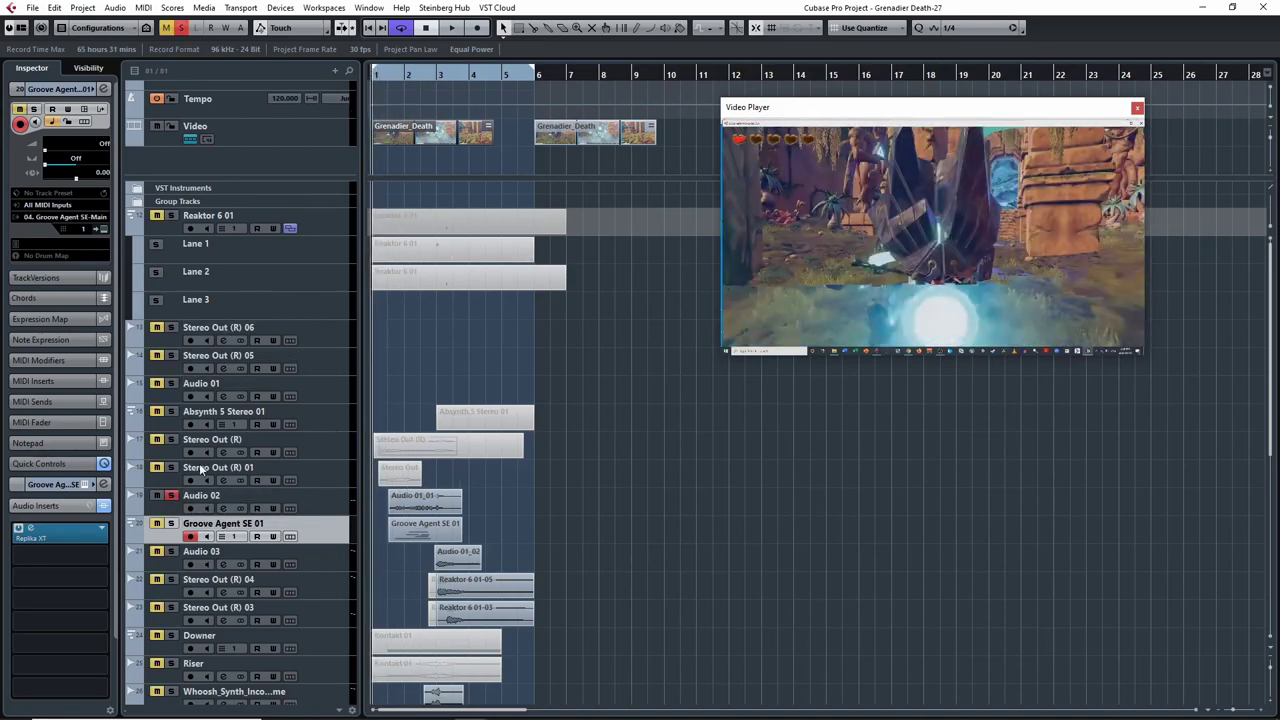
left_click(171, 495)
key("space")
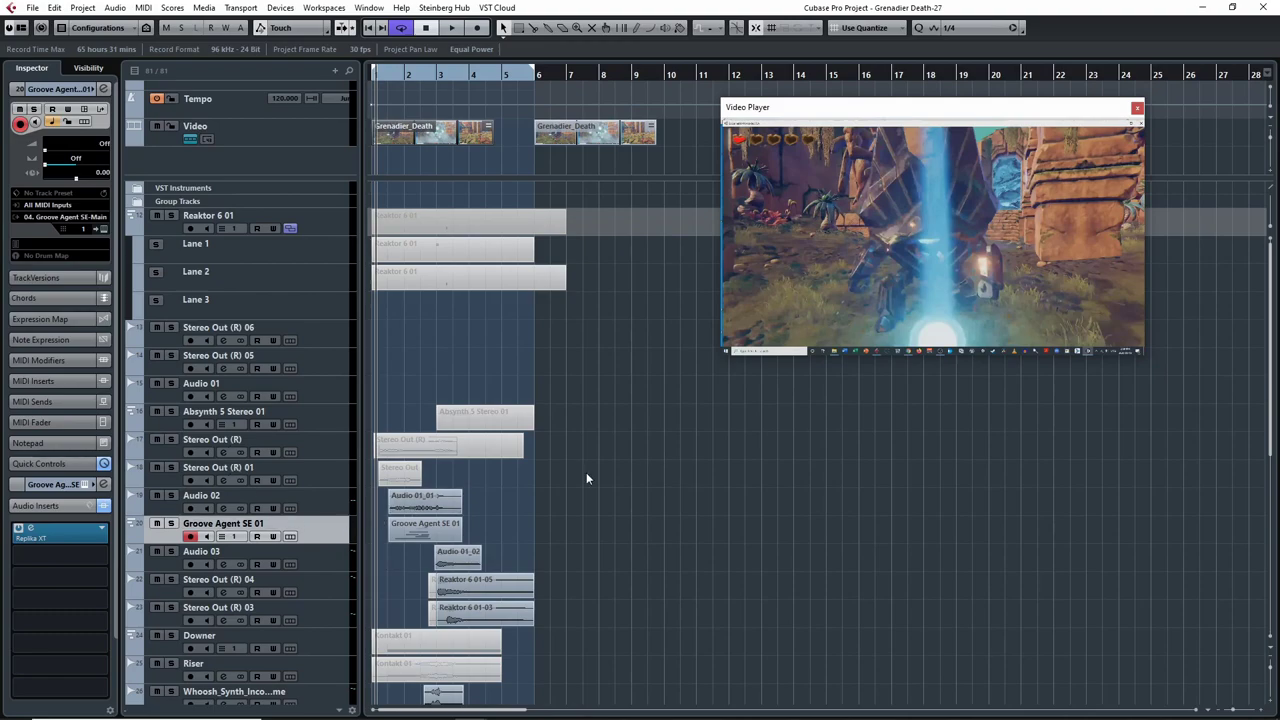
- Mute every track from Stereo Out (R) 06 through Audio 12 and play the video without sound
left_click(162, 346)
scroll(165, 400, "down", 5)
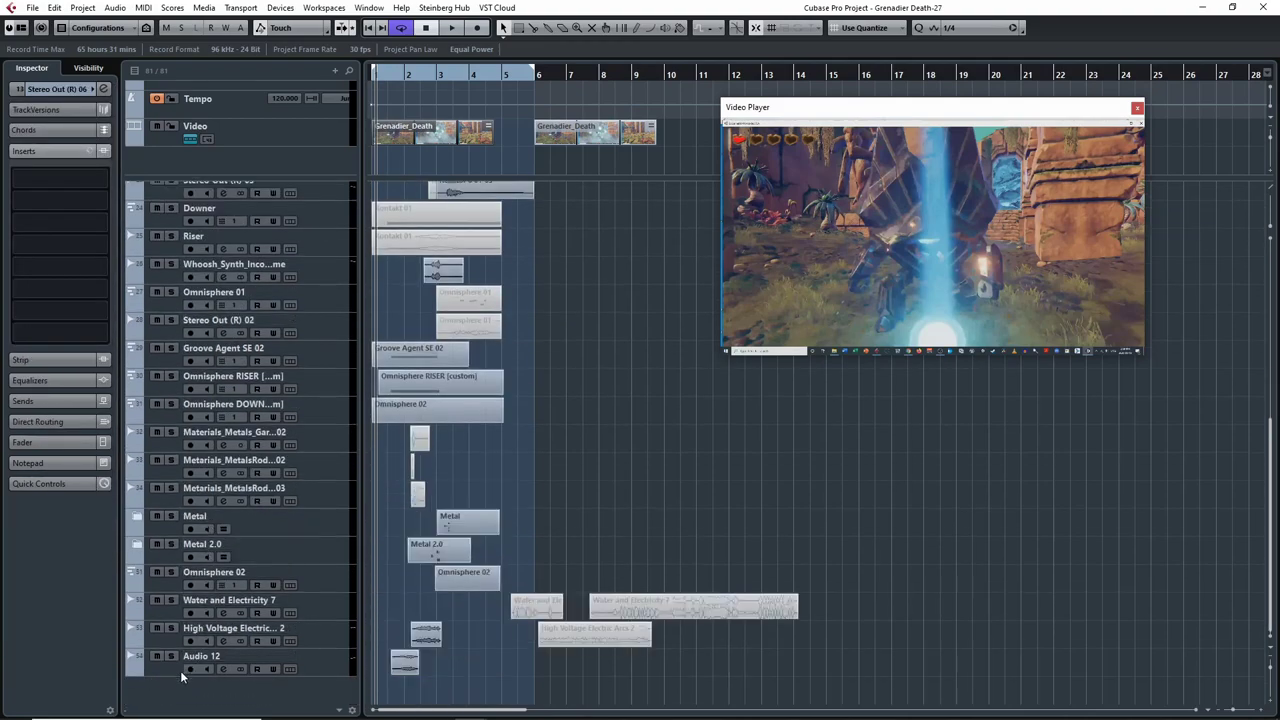
left_click(168, 672, "shift")
left_click(157, 656)
left_click(157, 656)
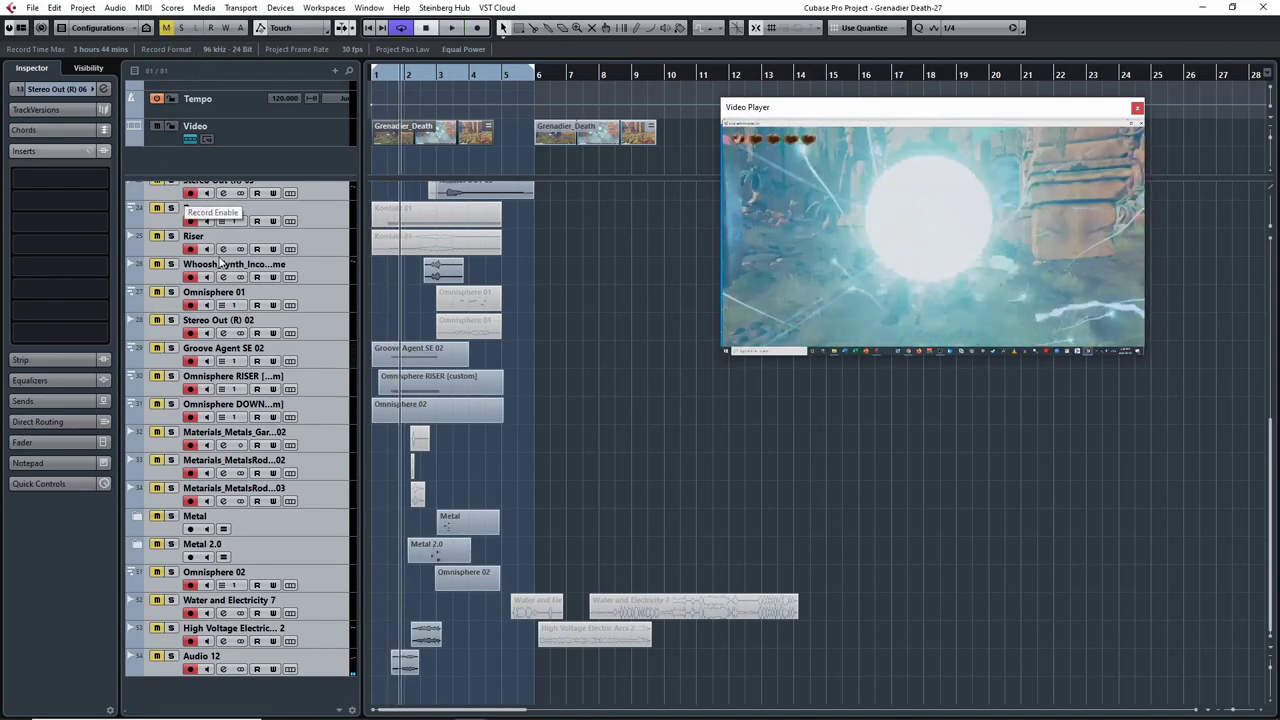
key("space")
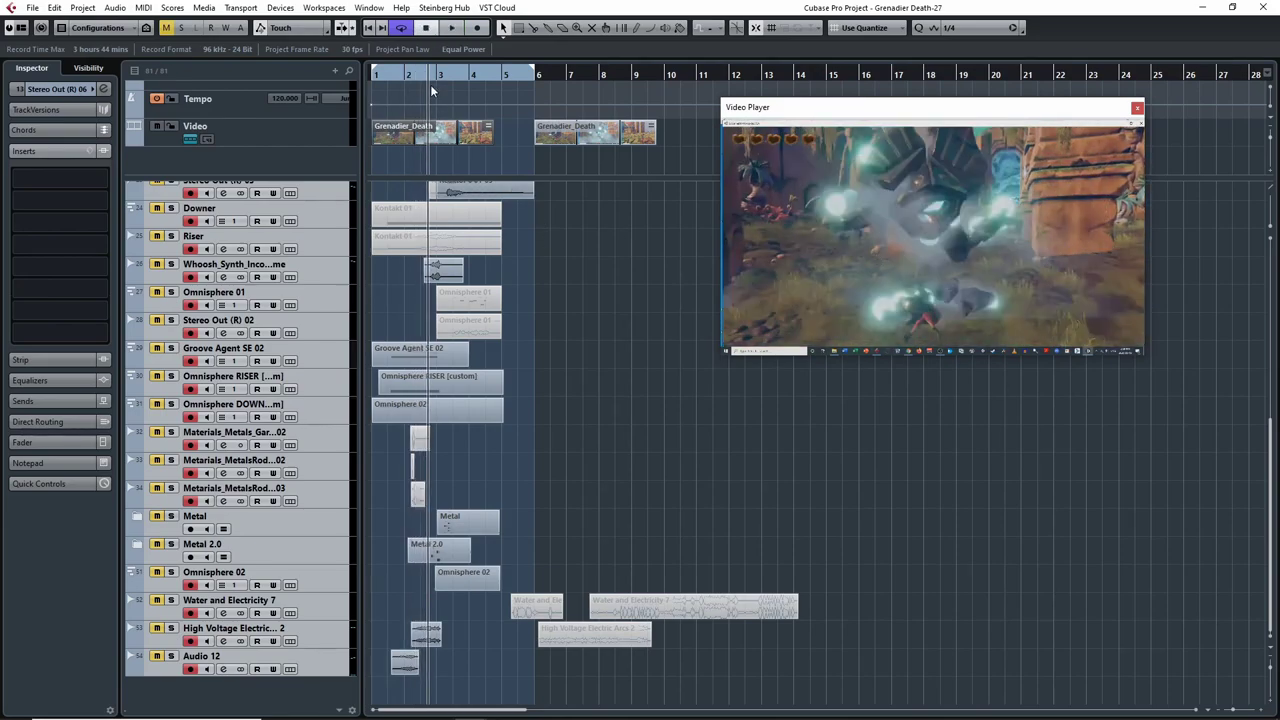
- Replay the silent Grenadier_Death video in short sections between bars 1 and 3 to study the explosion
left_click(403, 70)
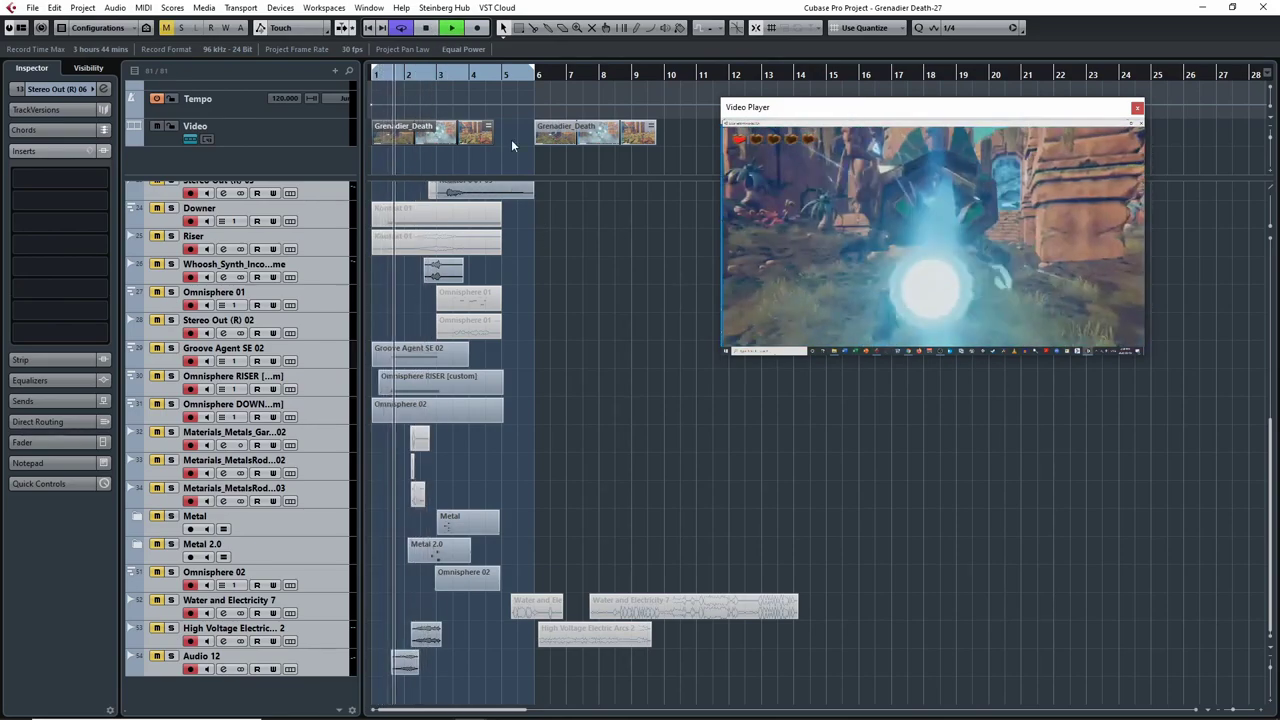
key("space")
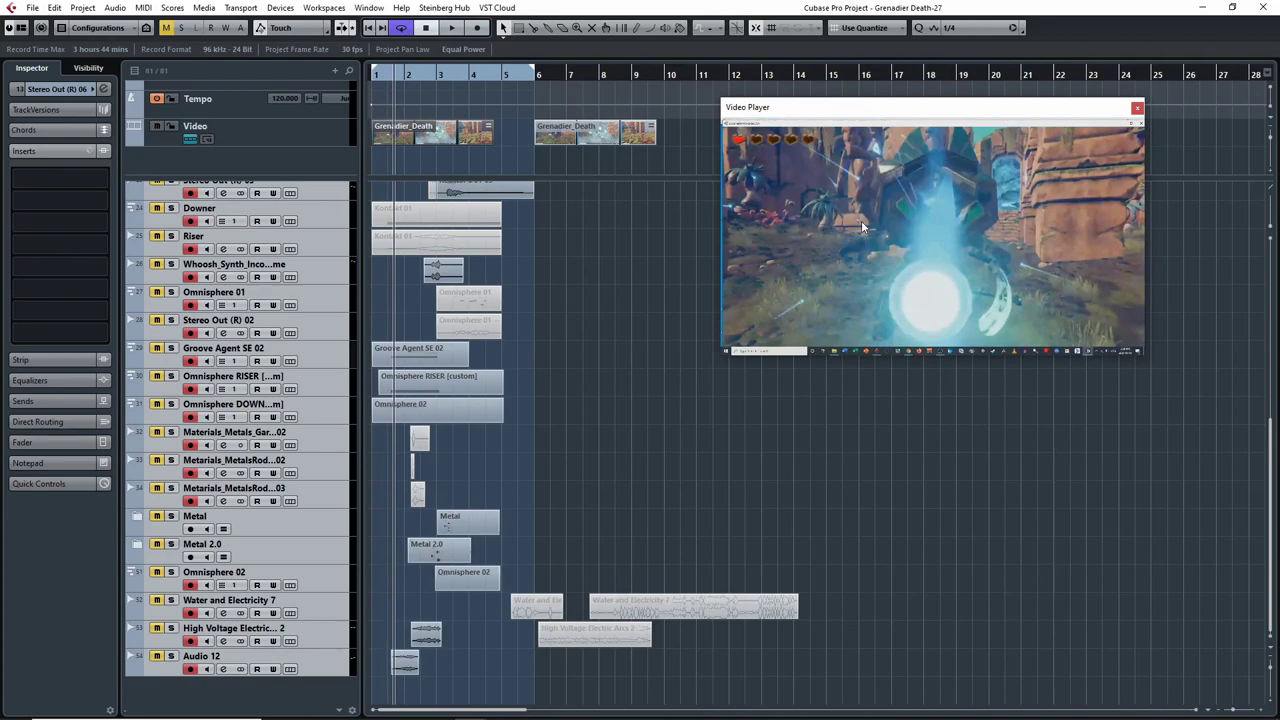
key("space")
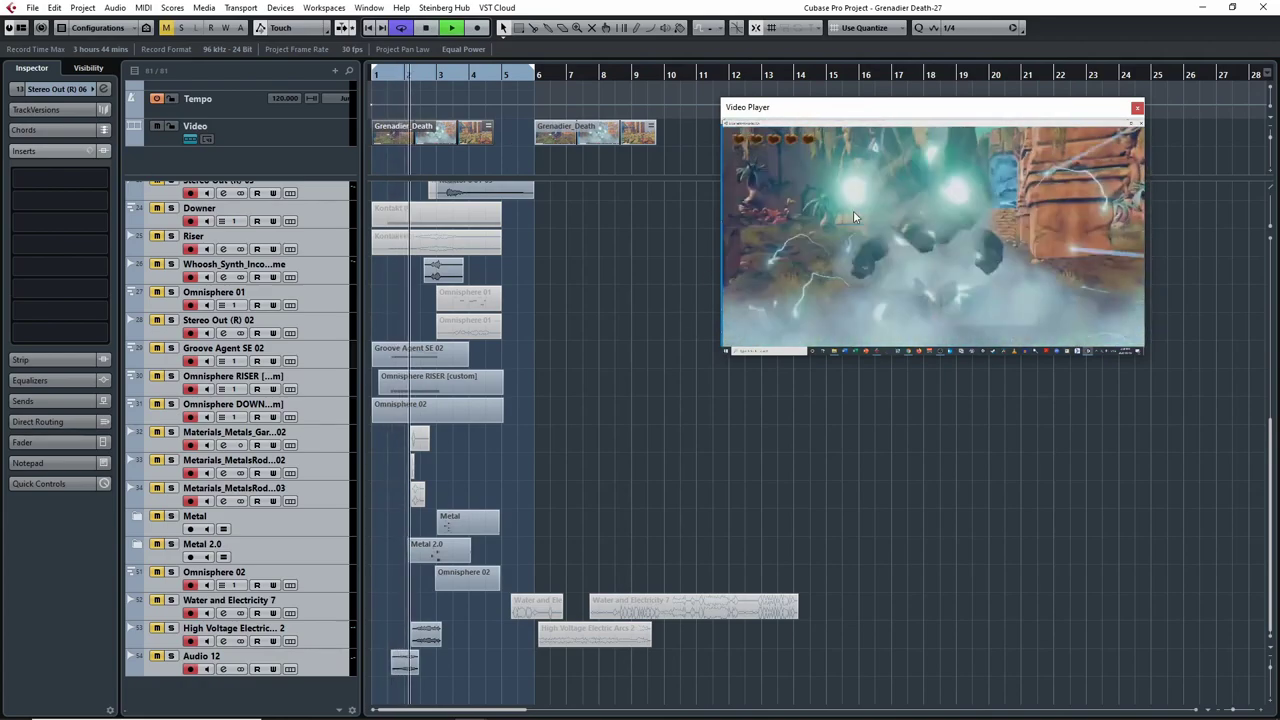
key("space")
left_click(426, 77)
key("space")
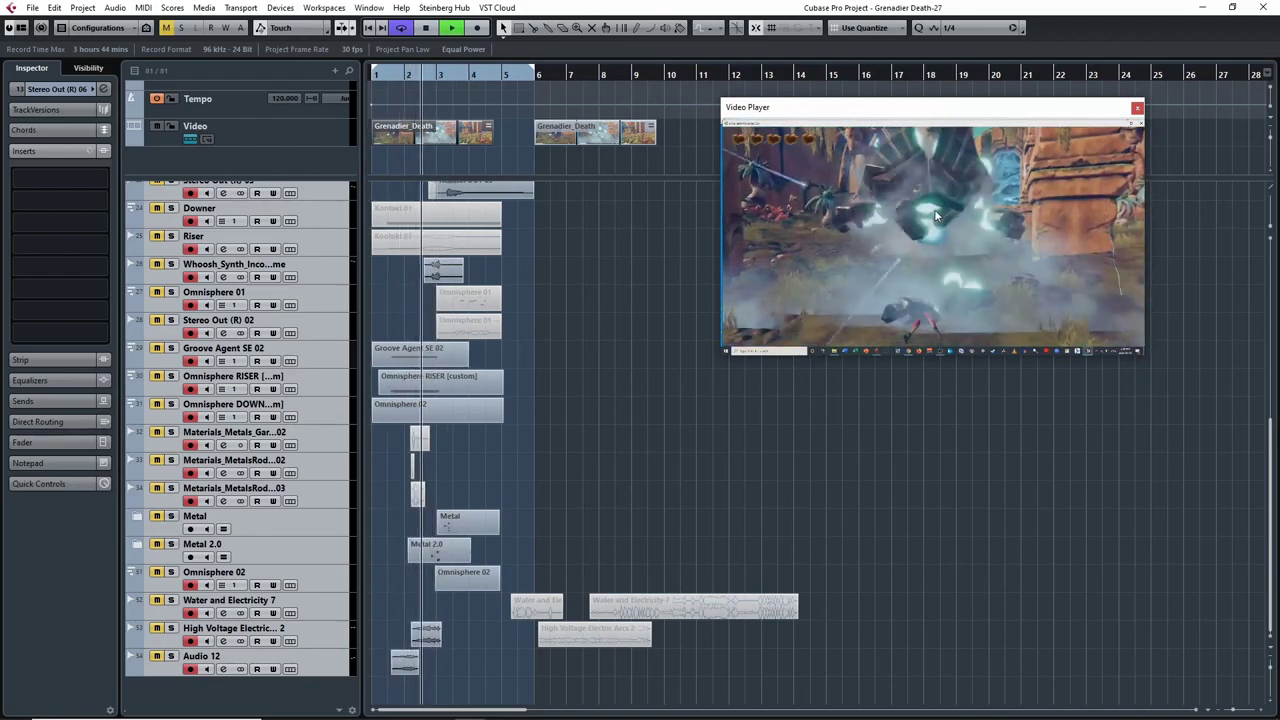
key("space")
- Clear all the mutes, solo and select the Audio 02 track, and play it with the video
scroll(124, 340, "up", 5)
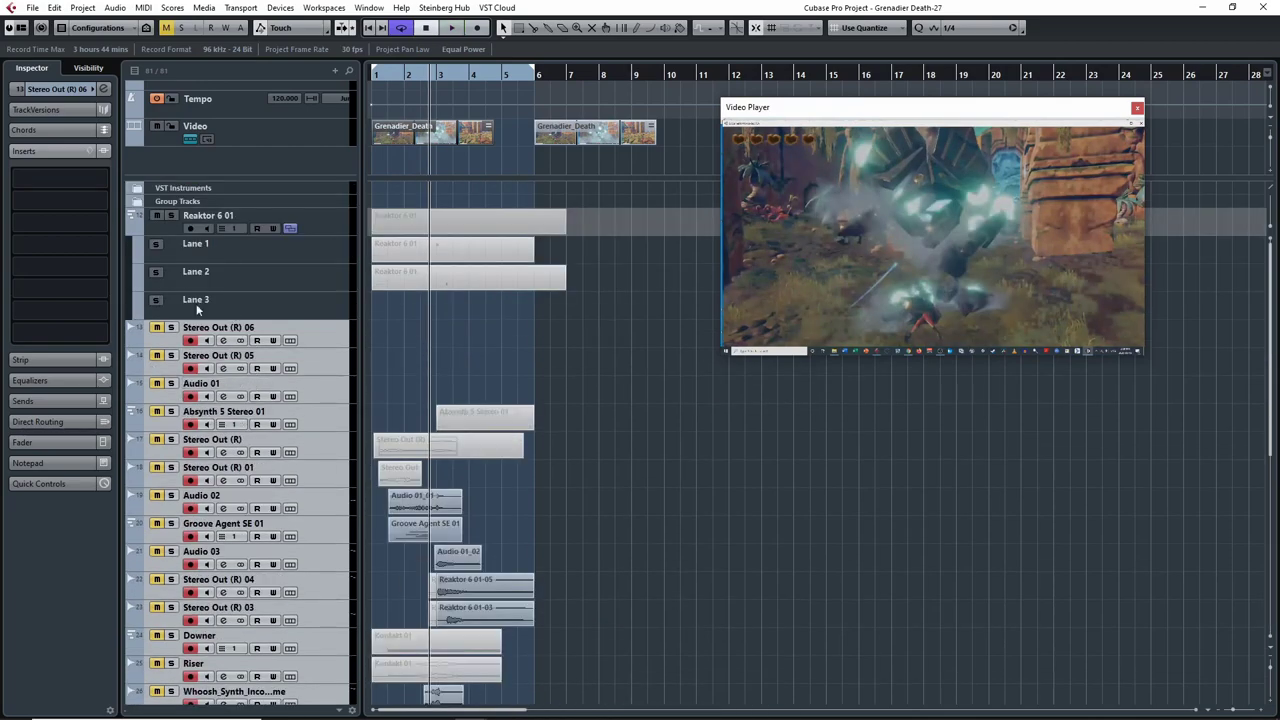
left_click(166, 27)
left_click(171, 496)
left_click(171, 514)
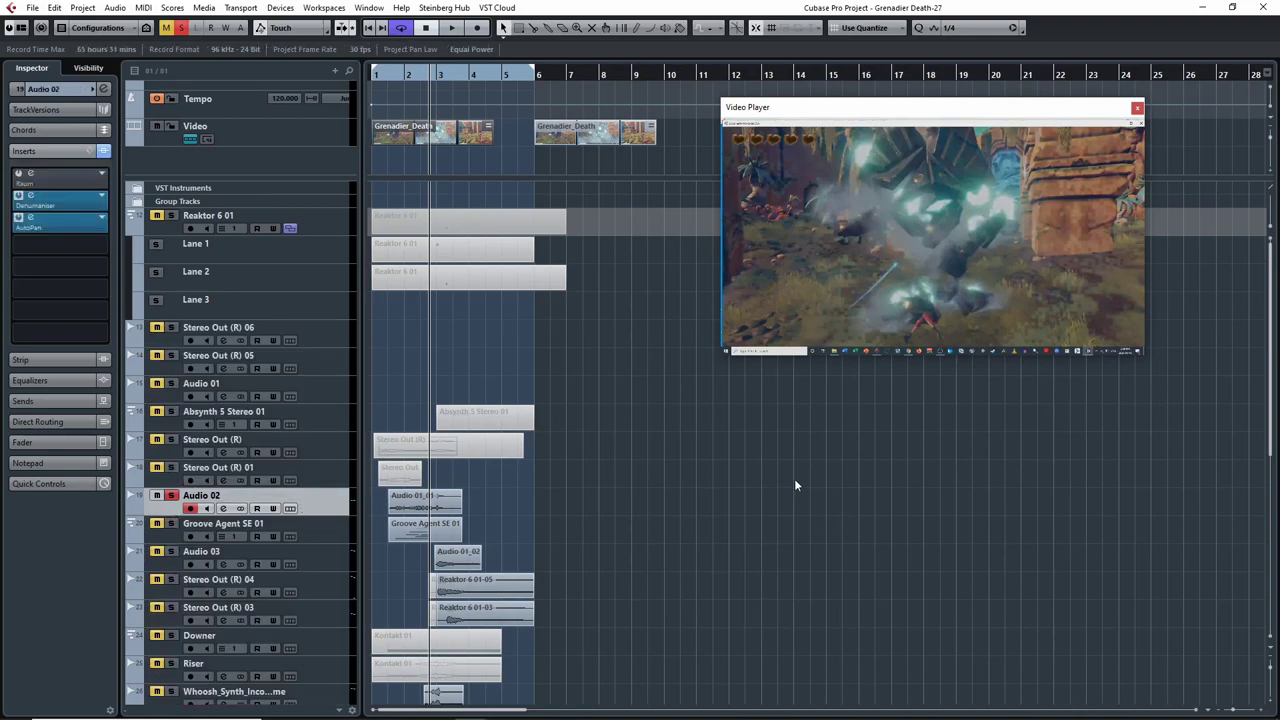
left_click(424, 77)
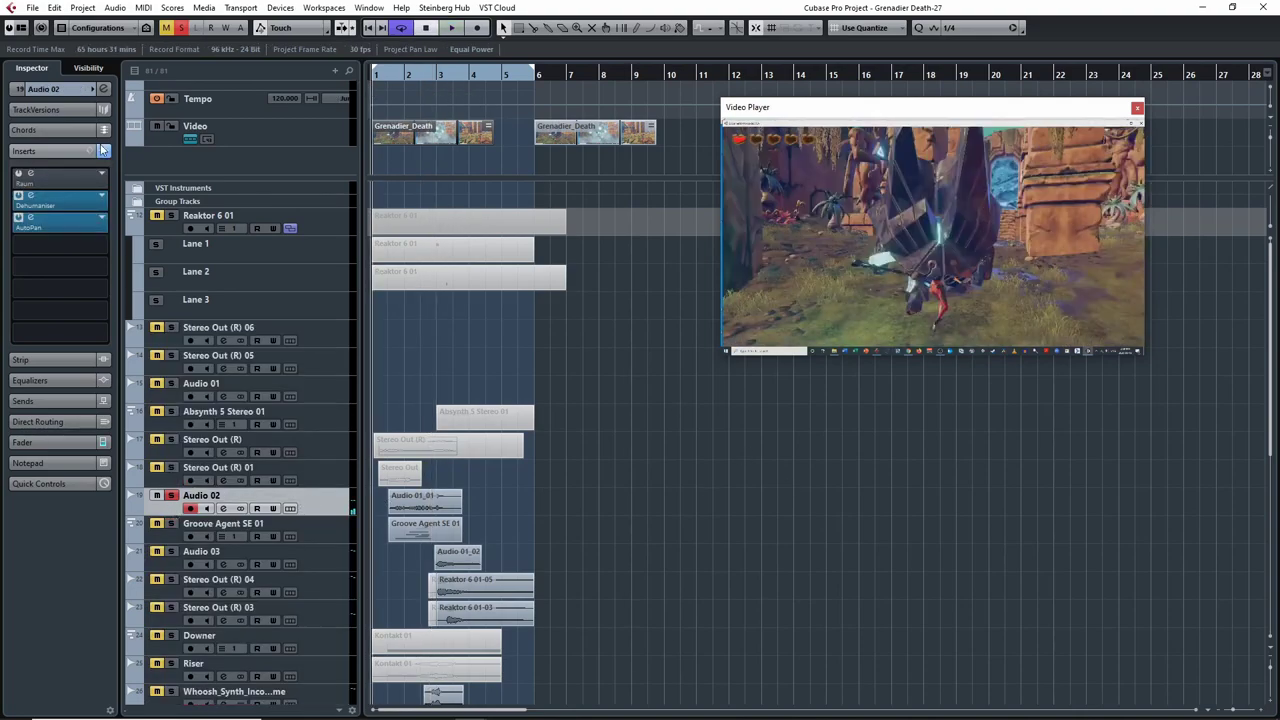
- Bypass all insert effects on Audio 02 and play its dry sound from within bar 1
left_click(103, 150)
left_click(386, 75)
key("space")
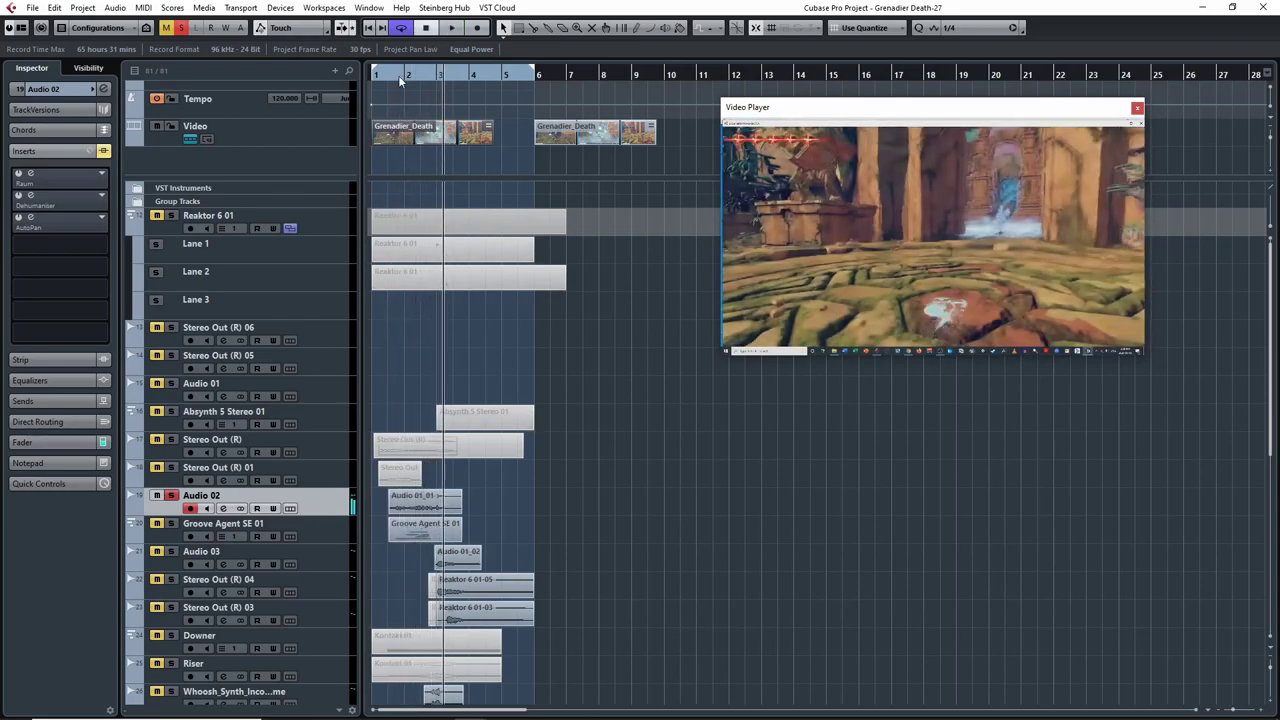
left_click(390, 75)
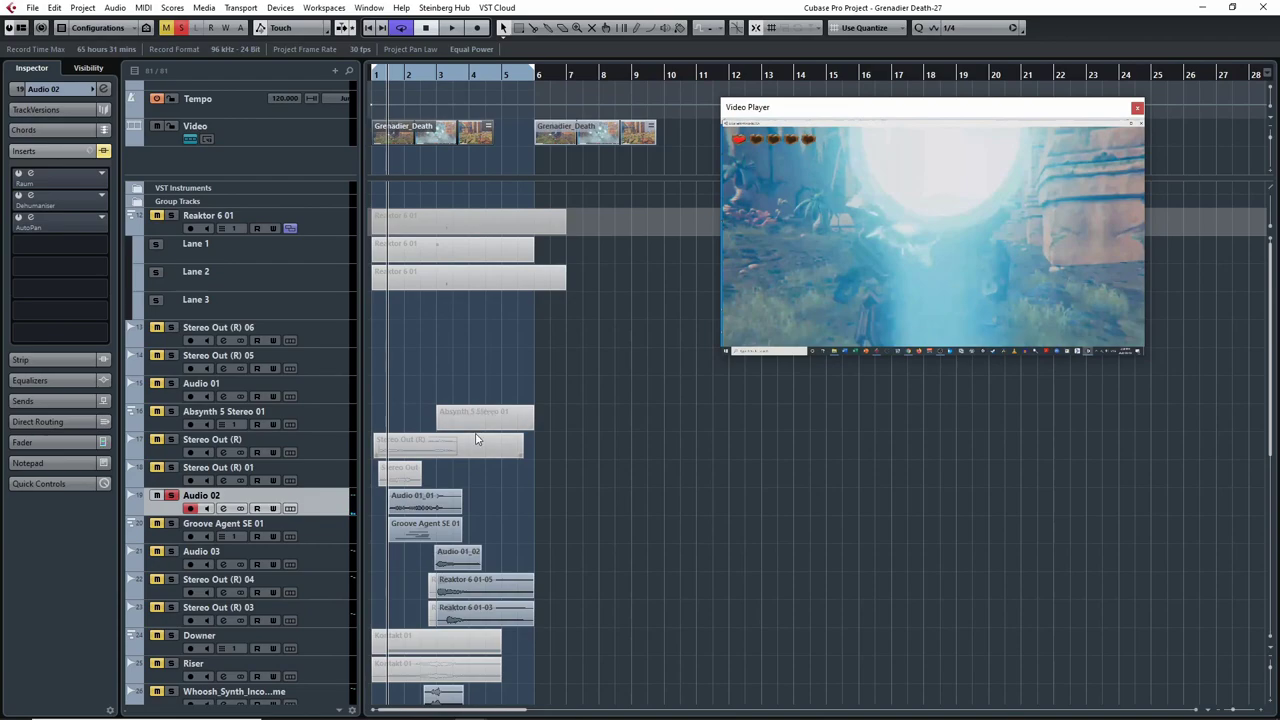
- Inspect the Kit_Diver patch in the Reaktor 6 instrument of the Reaktor 6 01 track, and close its window
left_click(167, 232)
left_click(104, 230)
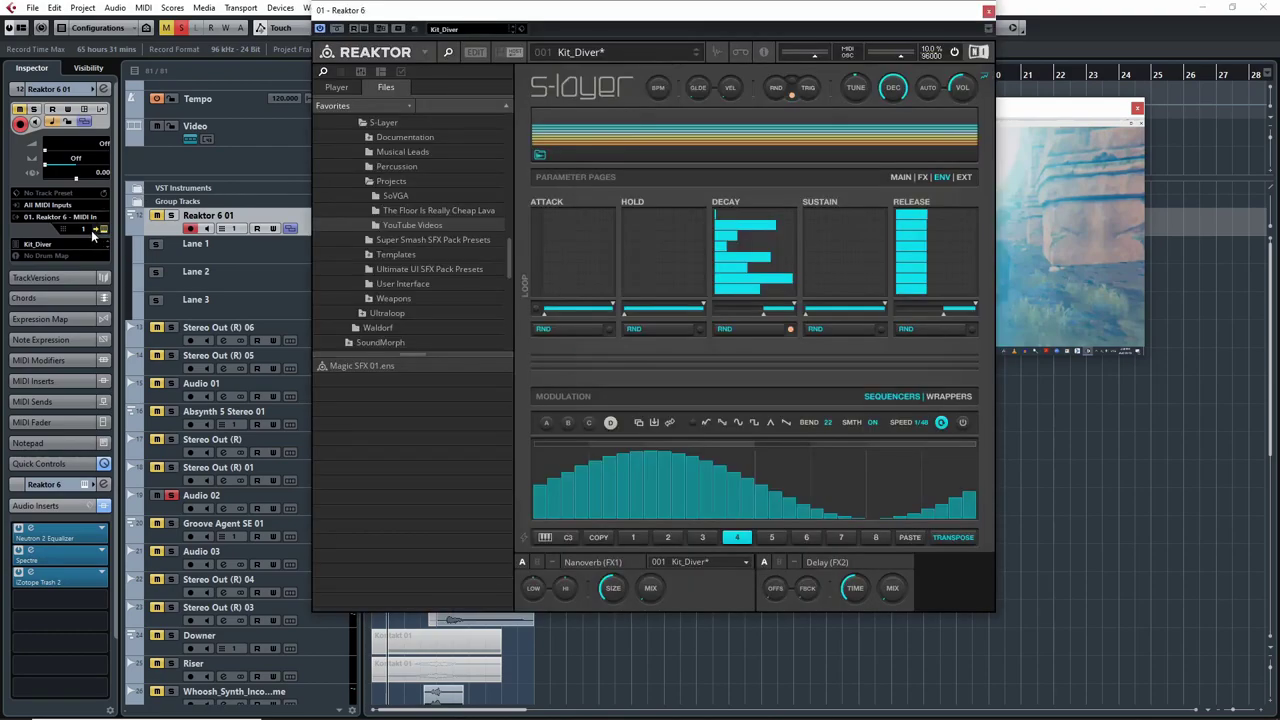
left_click_drag(745, 7, 774, 57)
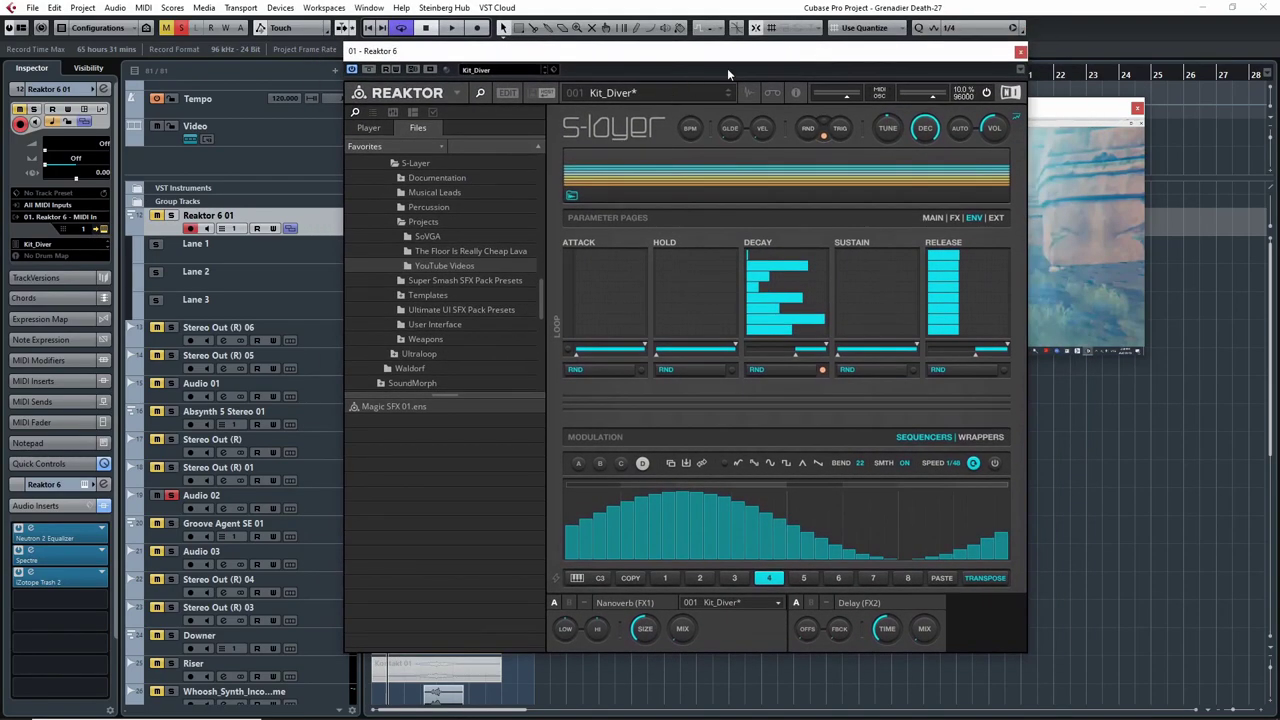
left_click(1021, 53)
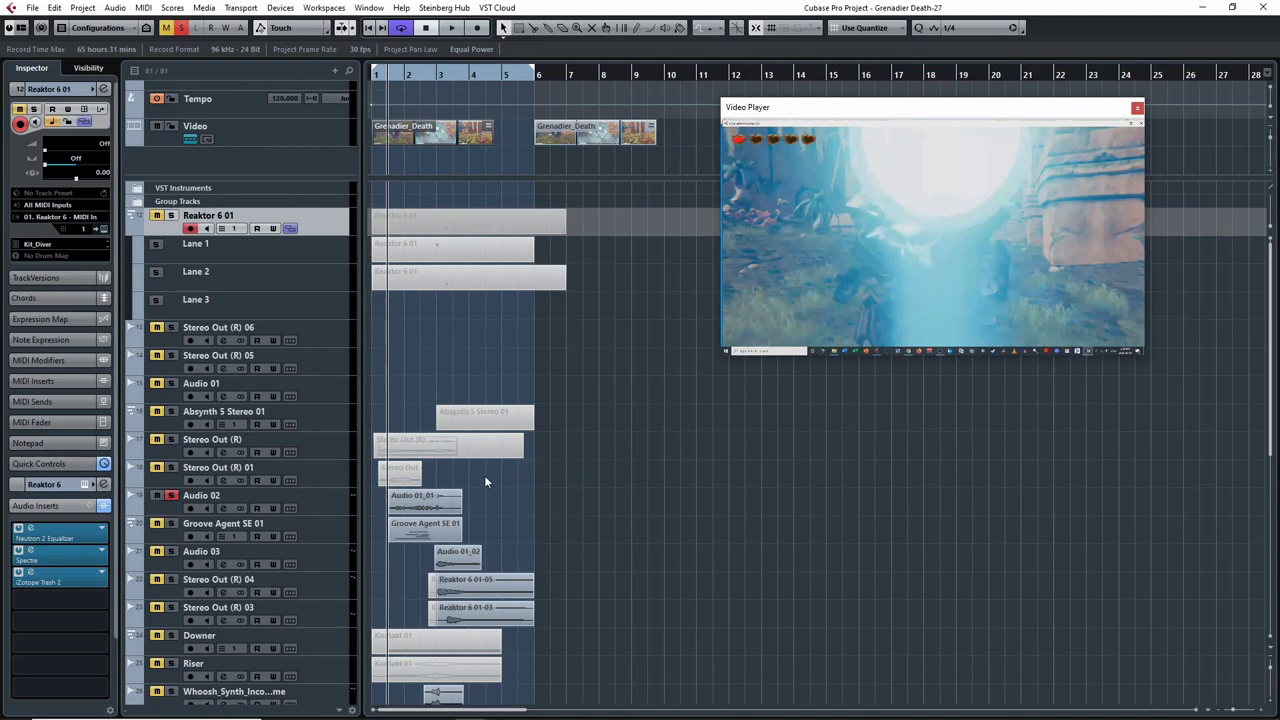
- Play the soloed Audio 02 track against the video, restarting from within bar 1
key("space")
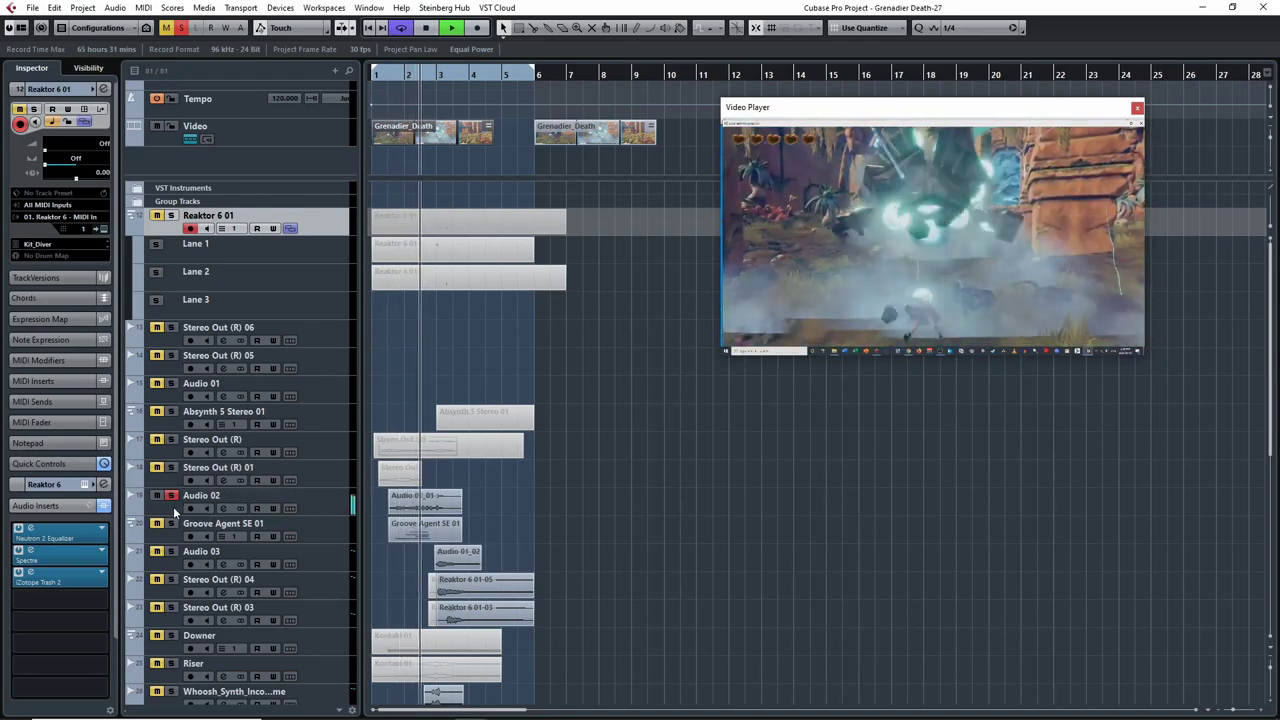
key("space")
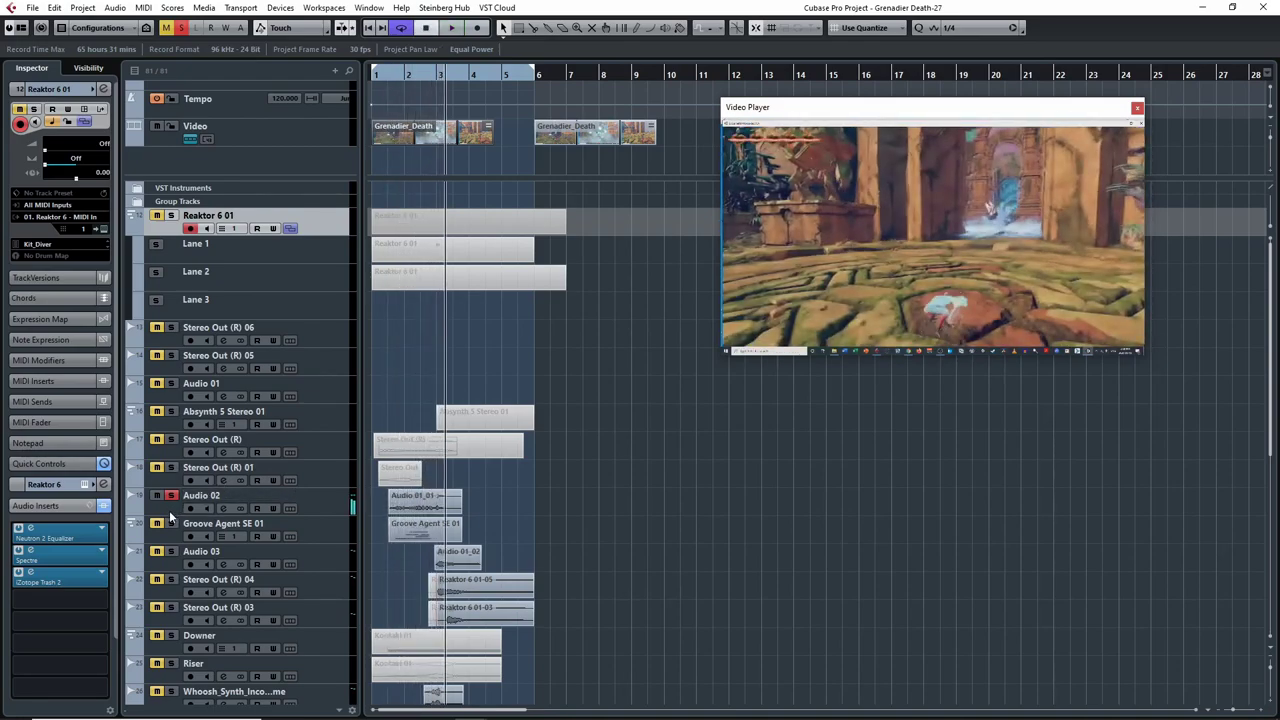
left_click_drag(390, 76, 384, 73)
key("space")
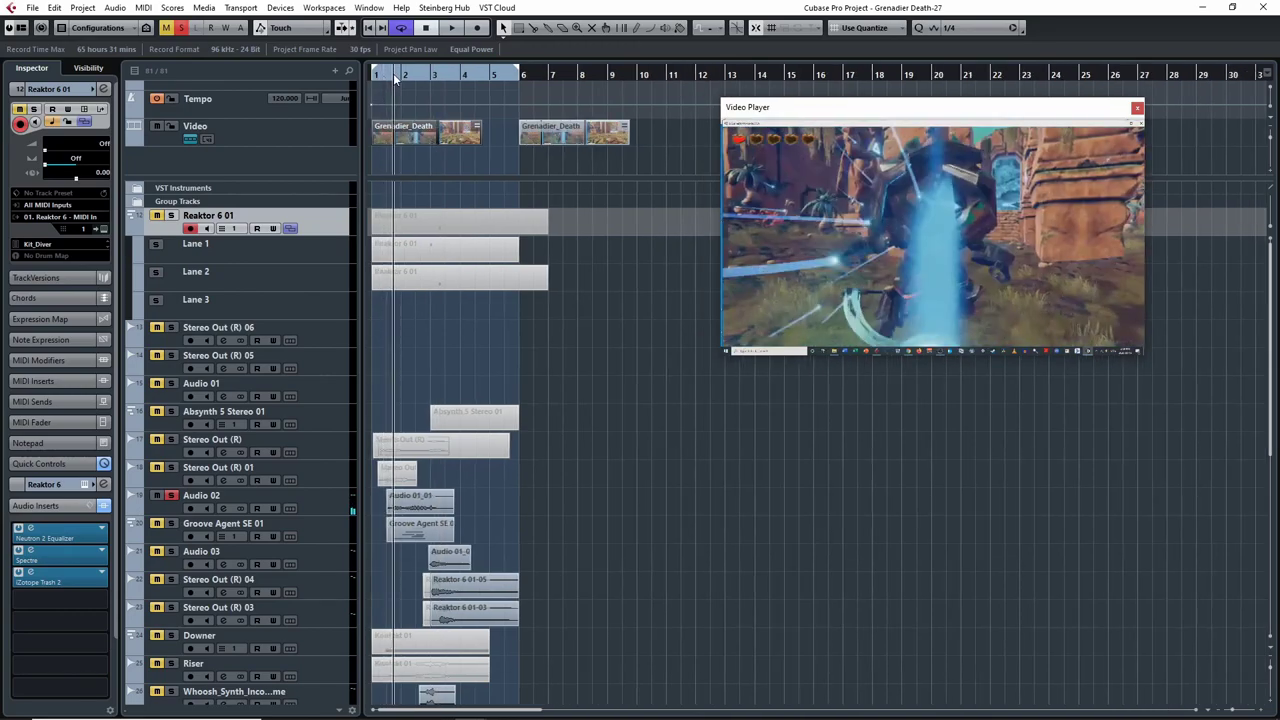
- Open the Dehumaniser insert of the Audio 02 track and move its window so the video stays partly visible
left_click(172, 512)
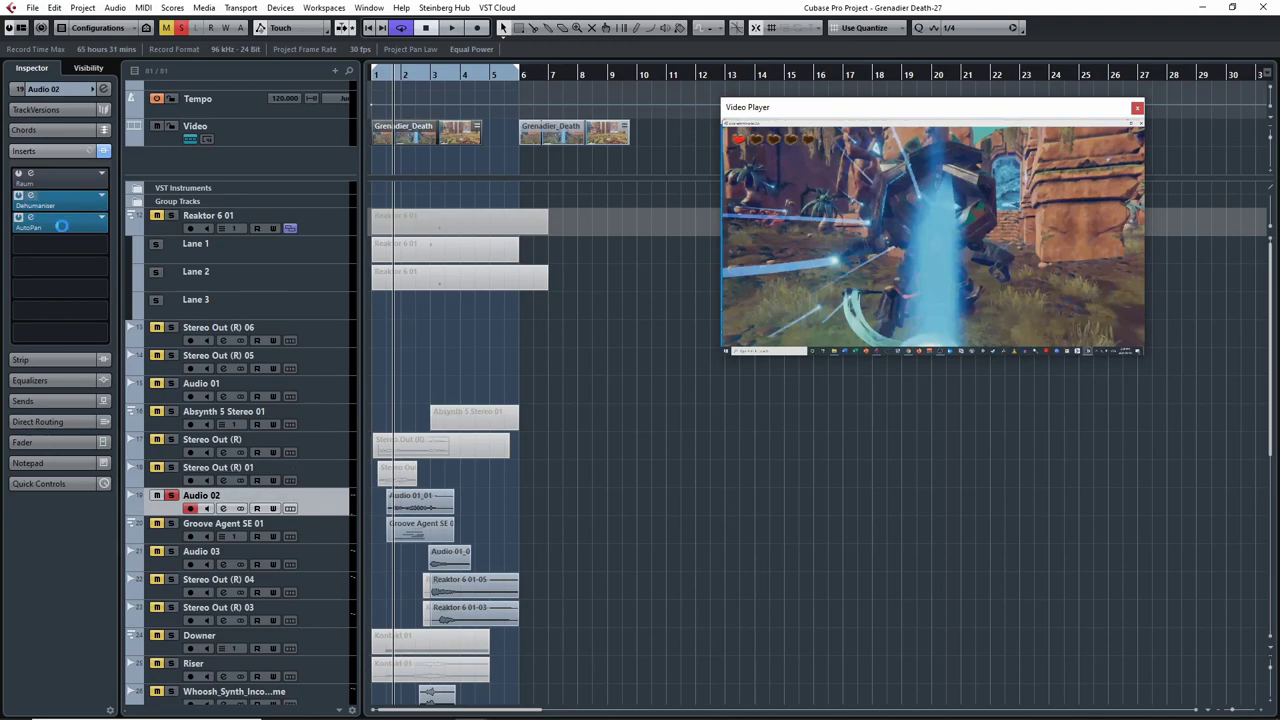
left_click(31, 195)
left_click_drag(740, 173, 1221, 138)
left_click_drag(904, 260, 900, 298)
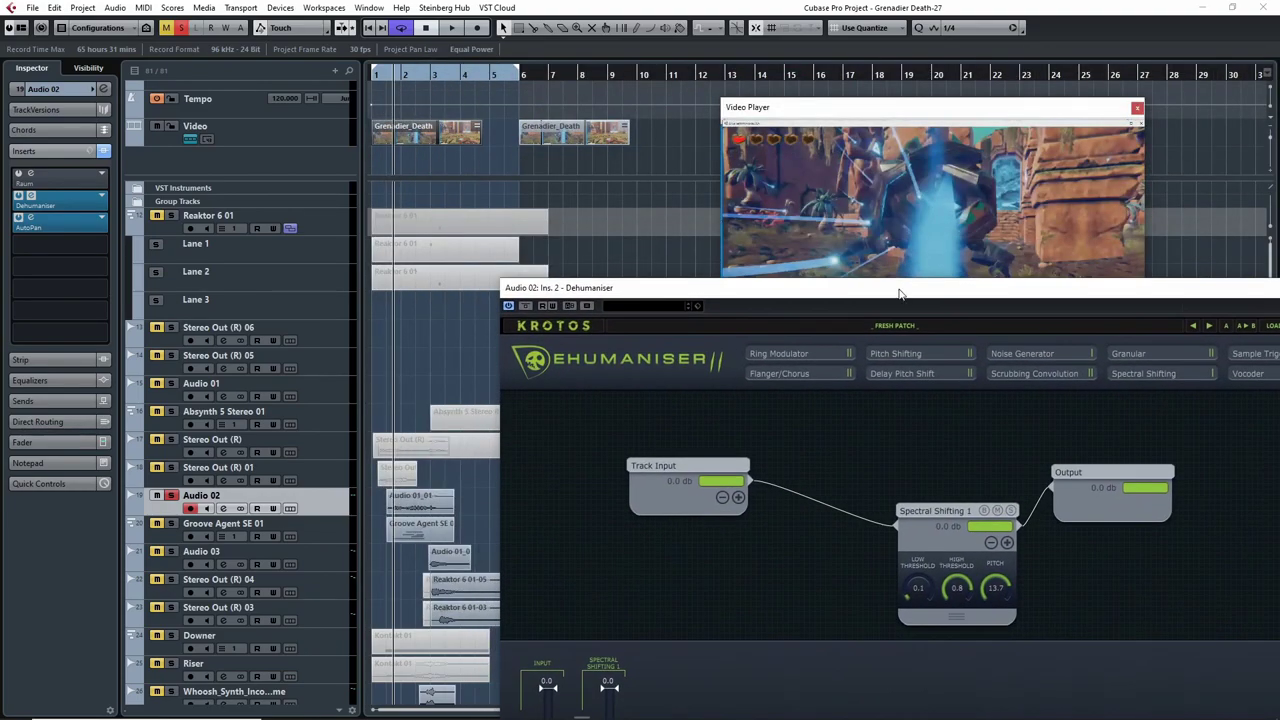
- Play Audio 02 with Dehumaniser active and AutoPan bypassed, and compare it with AutoPan switched back on
key("space")
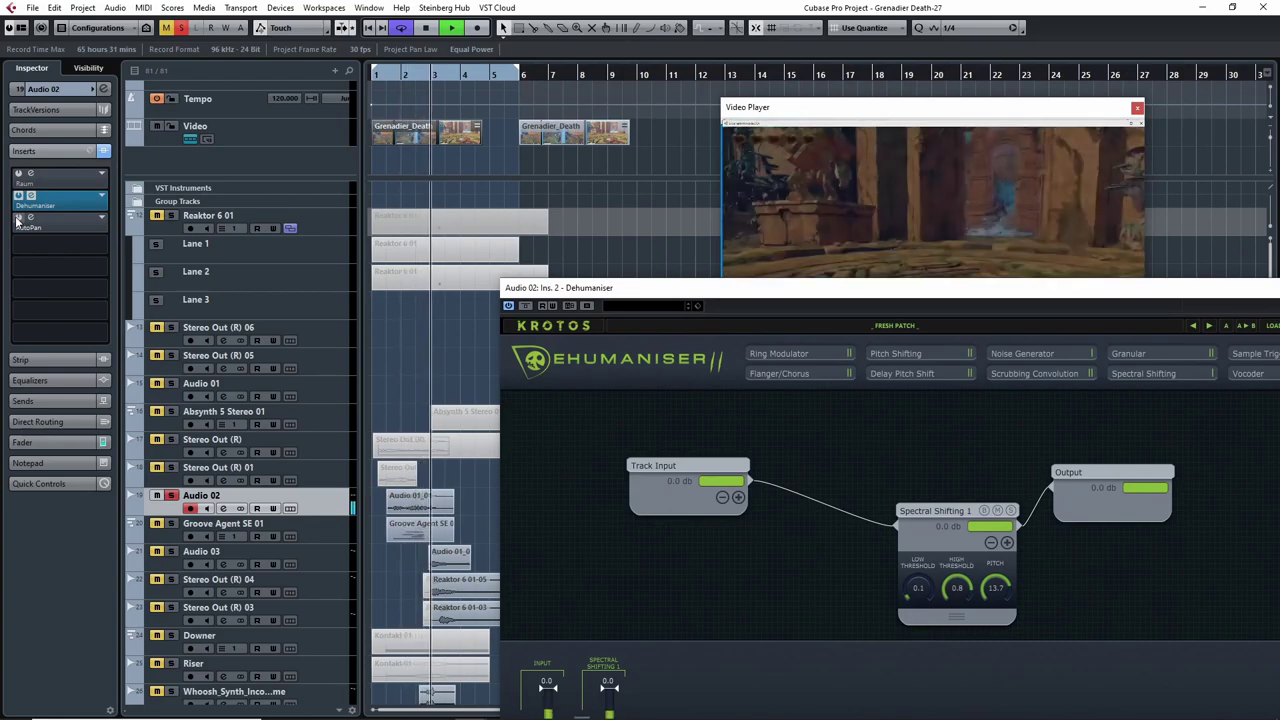
key("space")
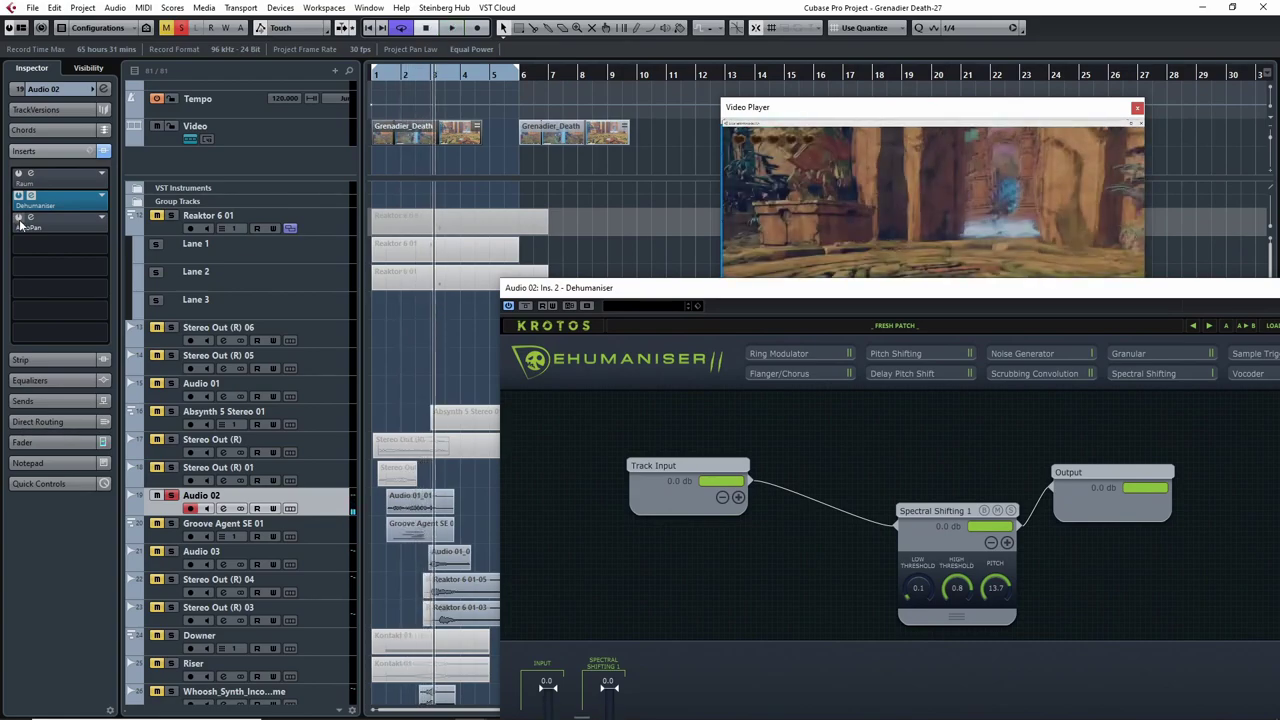
left_click(404, 72)
key("space")
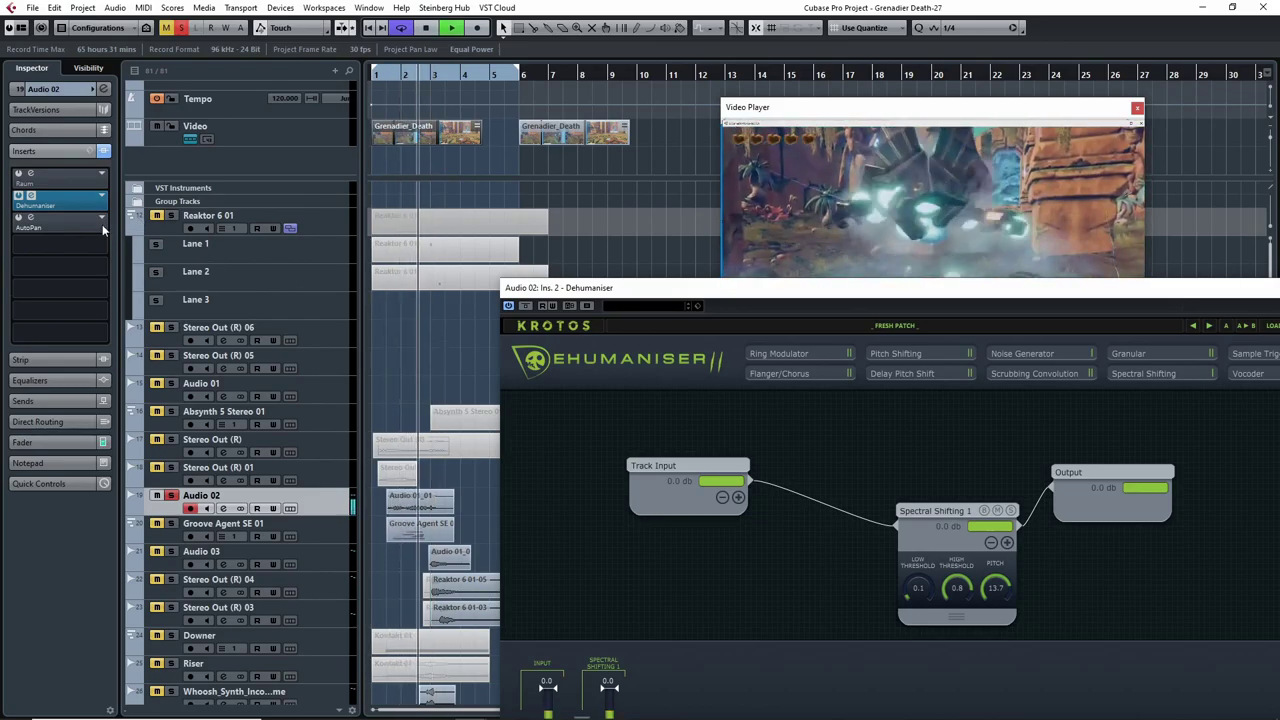
key("space")
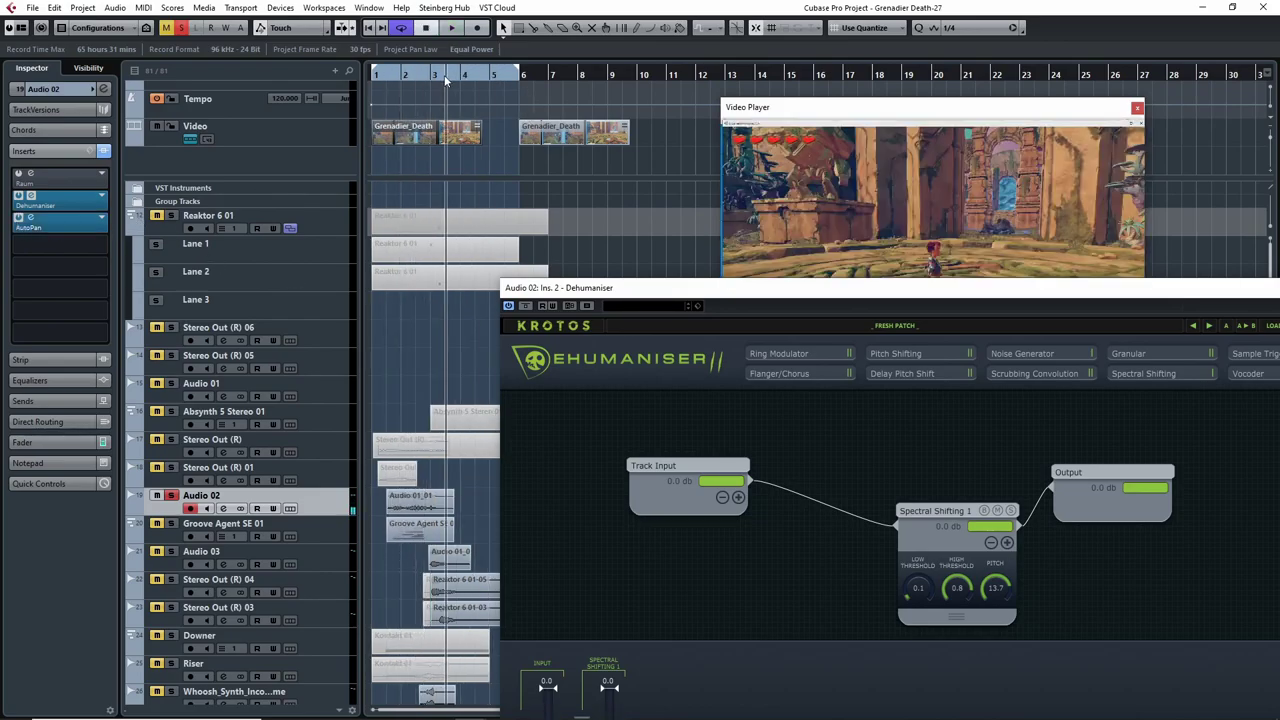
- Close the Dehumaniser window and replay Audio 02 from before bar 2 with both Dehumaniser and AutoPan active
left_click(399, 73)
left_click_drag(1236, 290, 1056, 260)
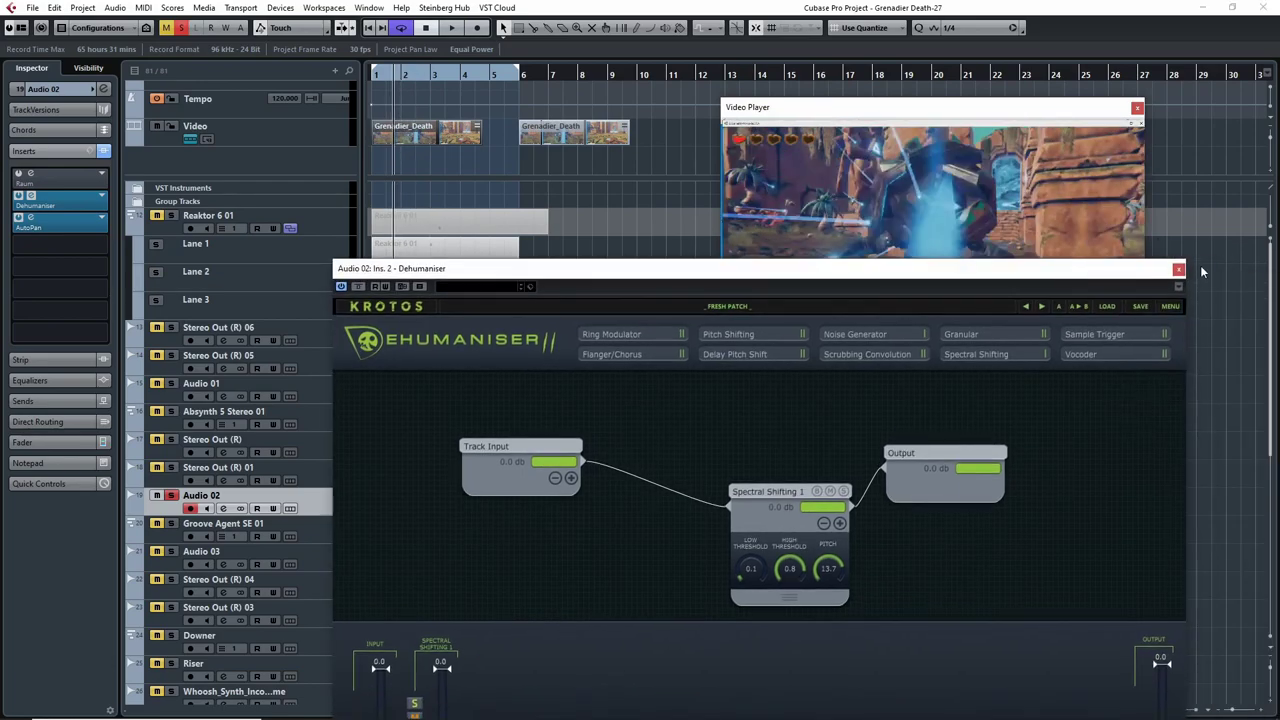
left_click(1181, 262)
key("space")
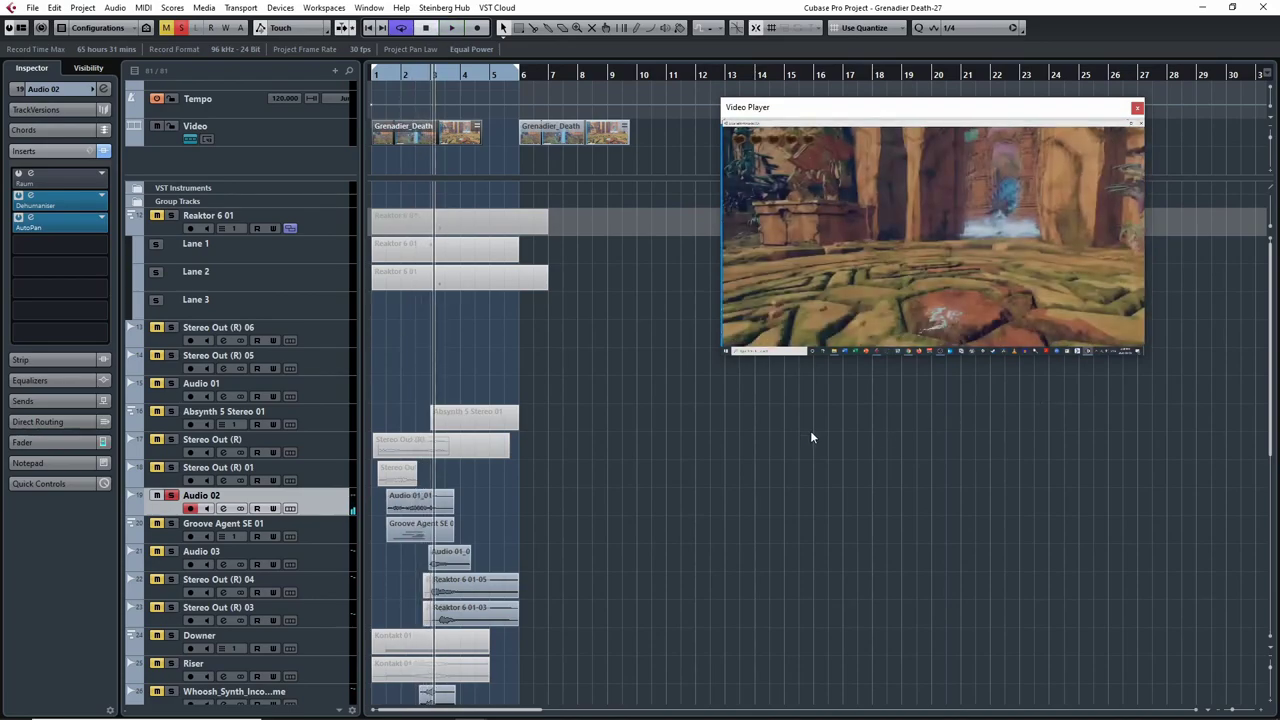
- Turn off the solo on Audio 02, and solo and select the Groove Agent SE 01 track instead
left_click(171, 495)
left_click(171, 523)
left_click(171, 540)
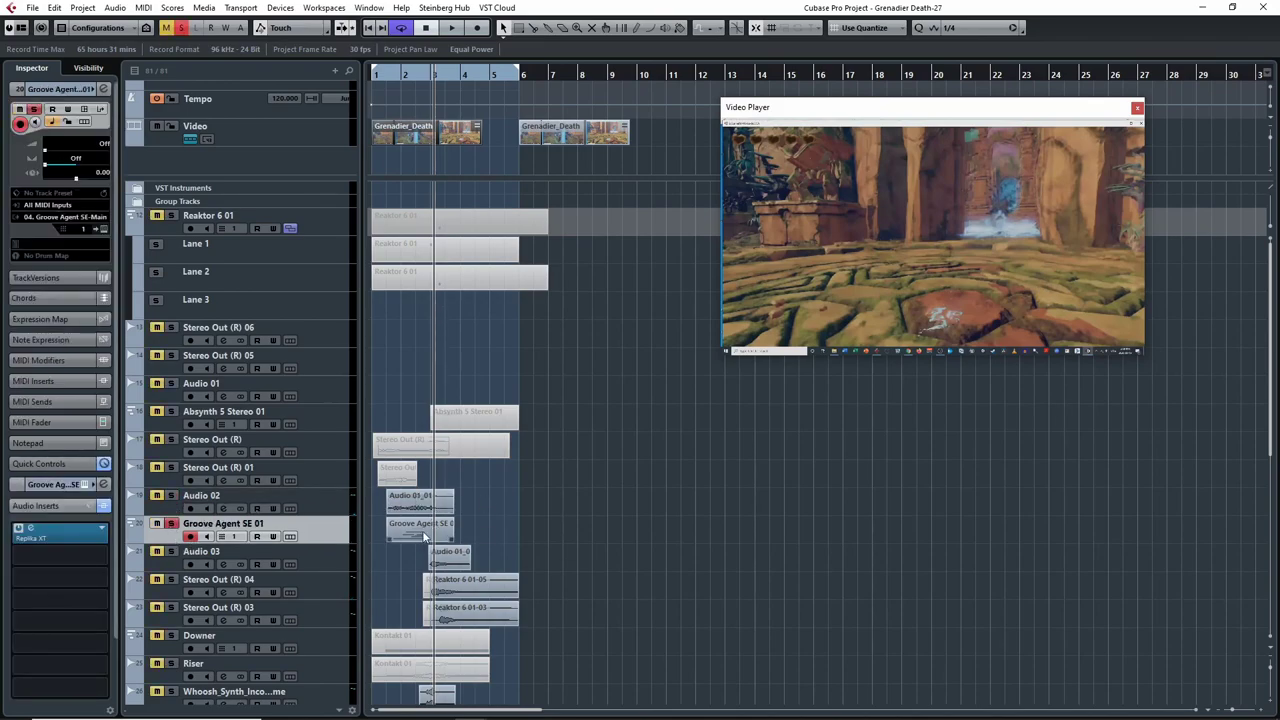
- Open the Groove Agent SE instrument of the selected track, show pad group 4, and bypass the track's audio inserts
left_click(104, 229)
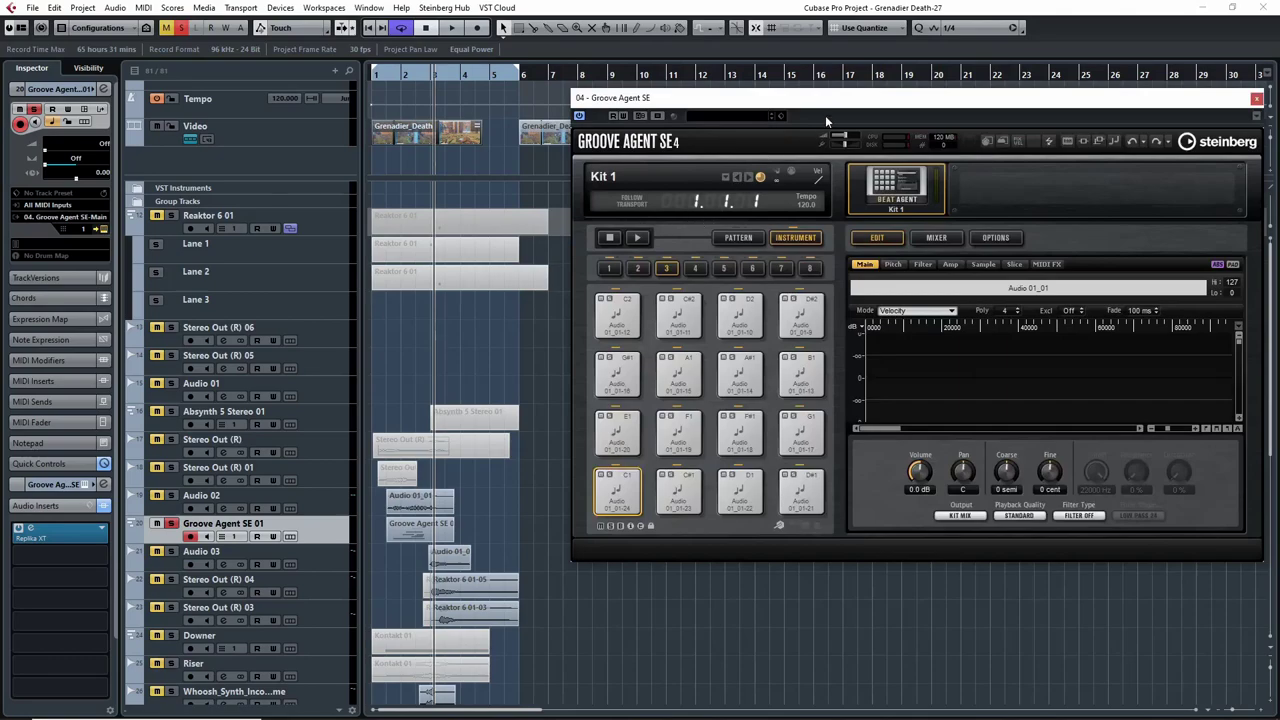
left_click(695, 268)
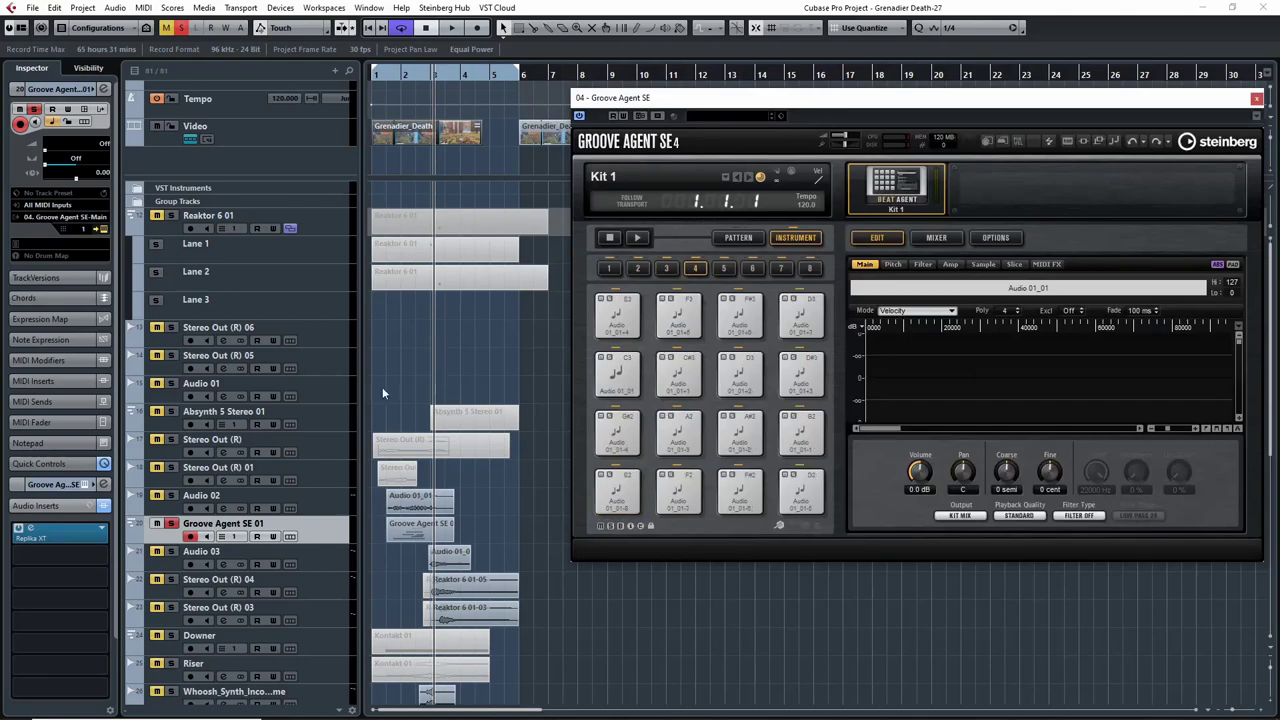
left_click(104, 505)
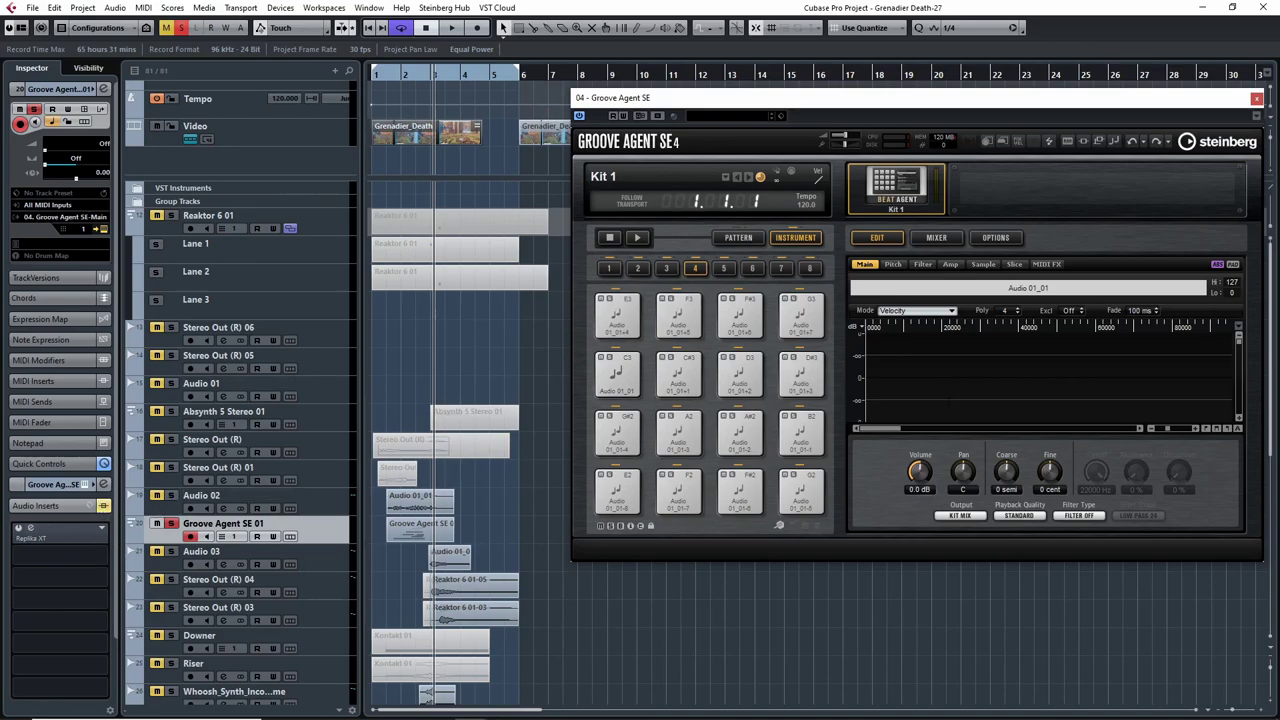
- Audition the Audio 01_01 sample on the C3 pad and set its pitch envelope amount to 60.00
left_click(632, 364)
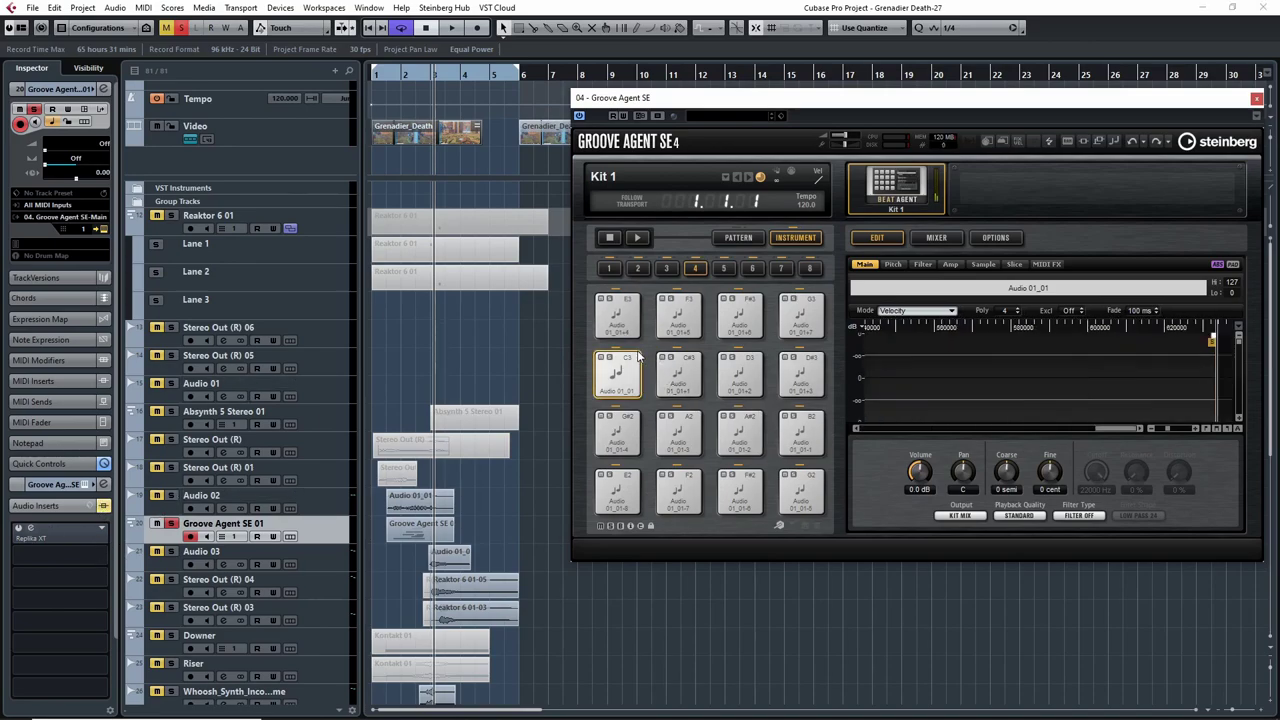
left_click(630, 366)
left_click(667, 268)
left_click(694, 268)
left_click(625, 366)
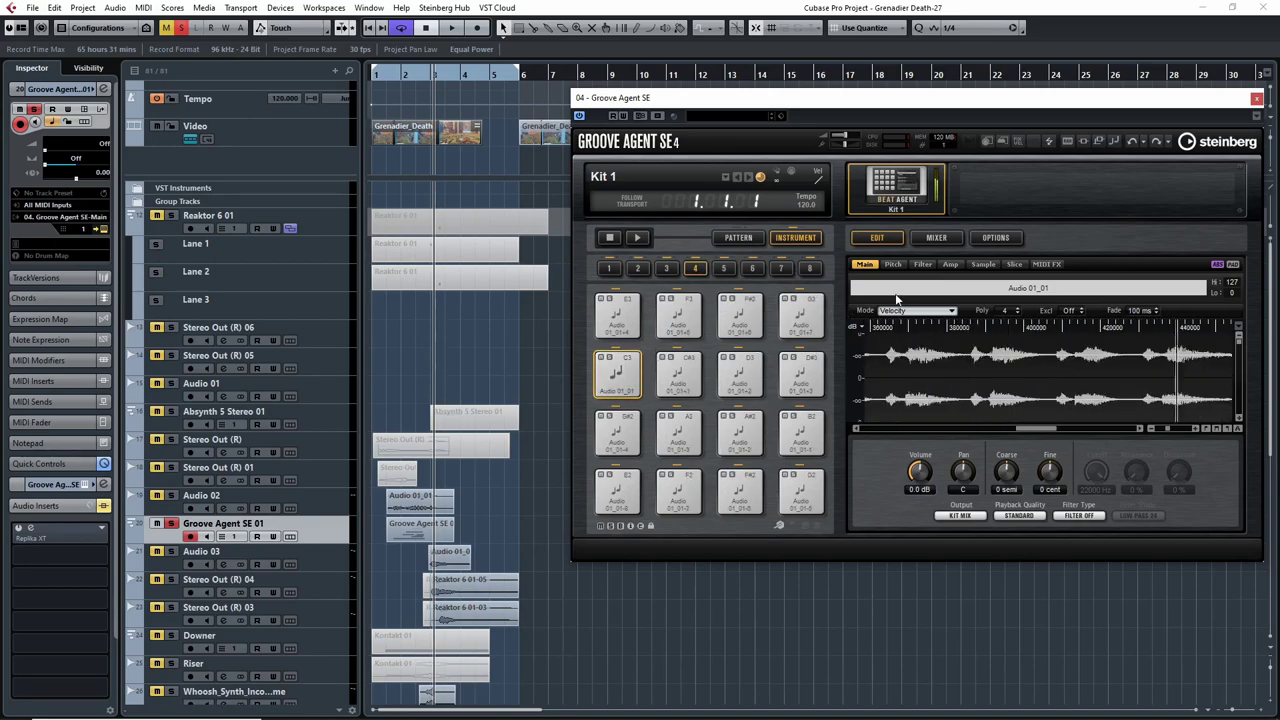
left_click(893, 264)
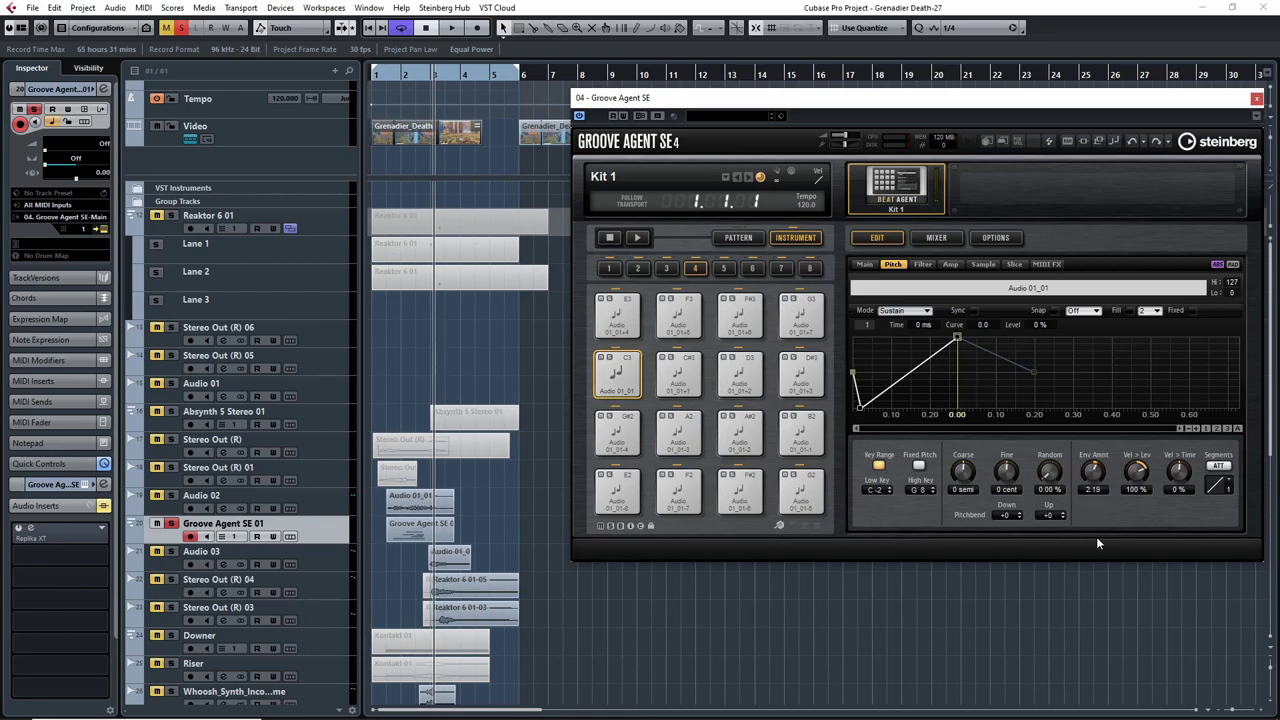
left_click_drag(1096, 545, 1095, 542)
- Open the Groove Agent SE 01 part in the Key Editor and bring its notes and the video into view together
double_click(424, 528)
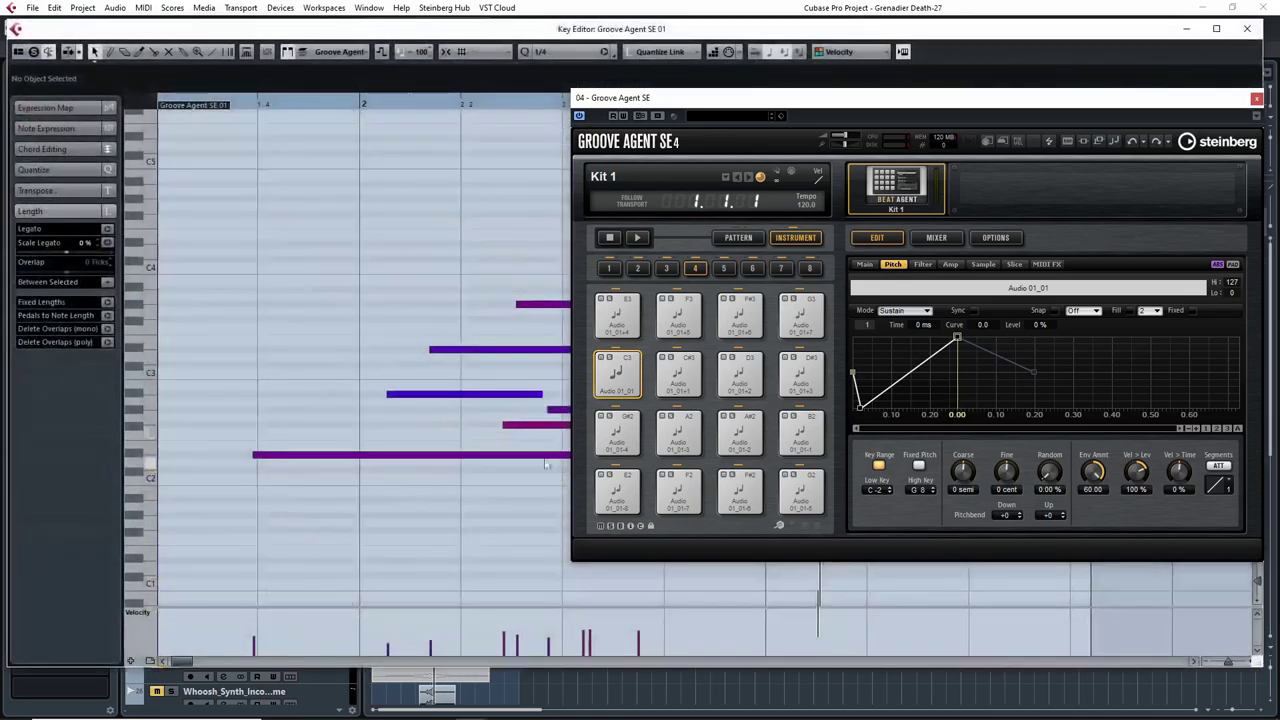
left_click_drag(909, 105, 1080, 130)
left_click(626, 349)
scroll(626, 349, "up", 3)
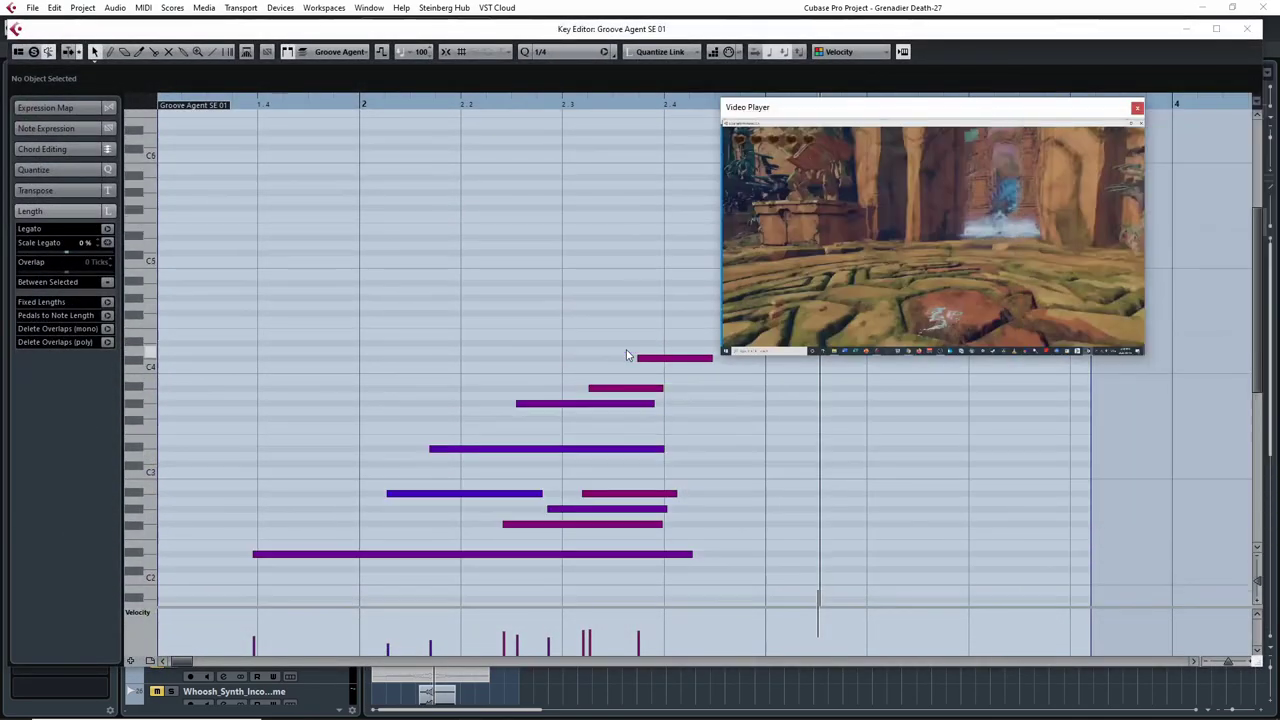
scroll(515, 318, "right", 3)
scroll(330, 185, "down", 1)
scroll(330, 185, "left", 2)
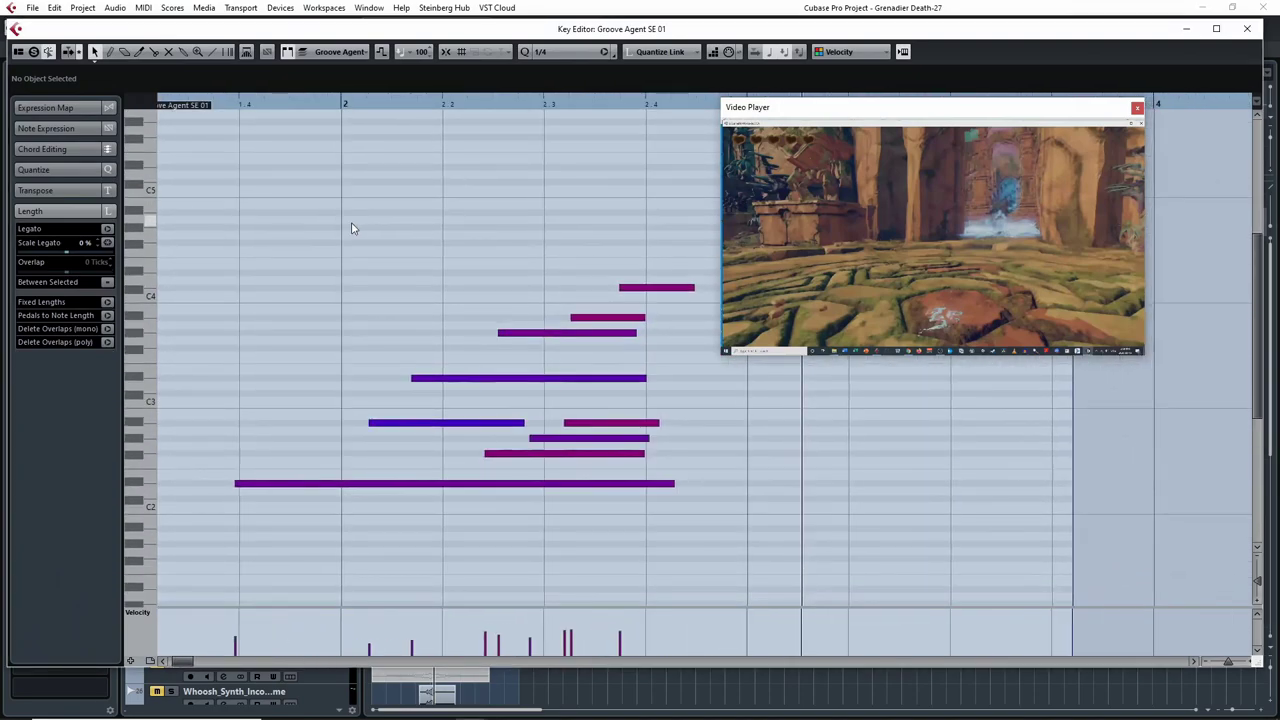
- Play the Groove Agent SE 01 notes from shortly before bar 2 against the video and close the Key Editor
left_click(210, 108)
key("space")
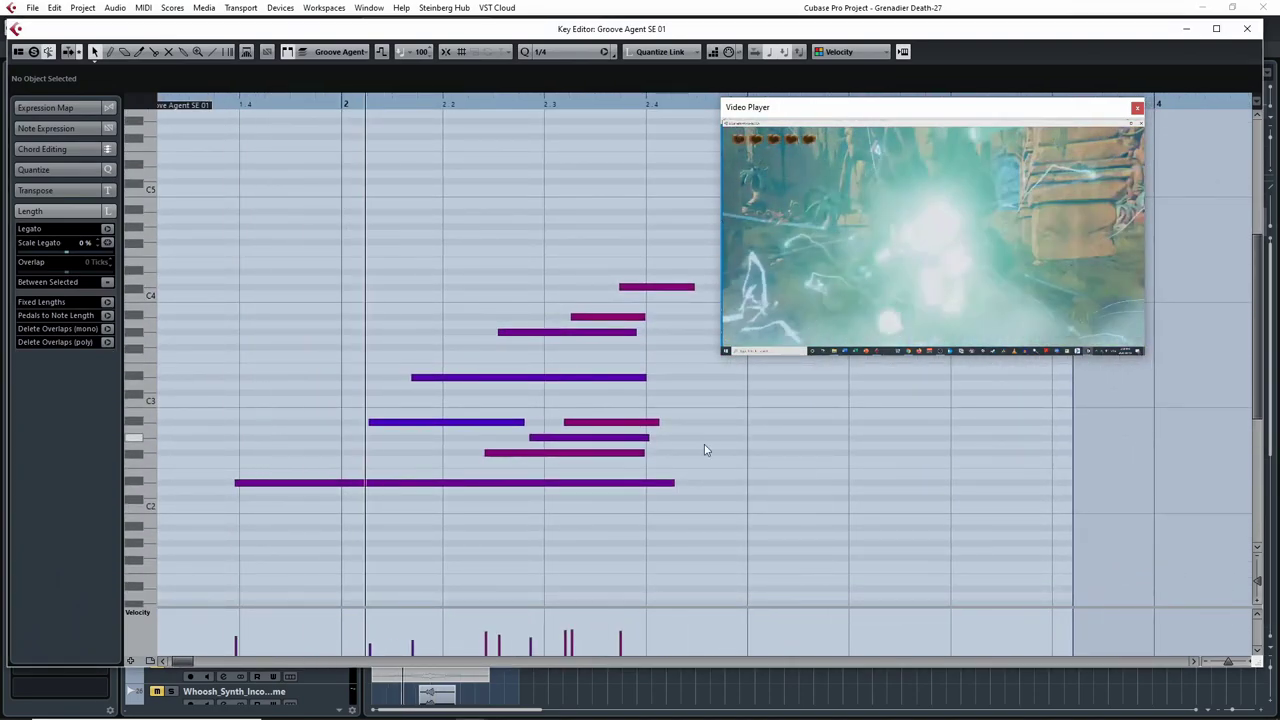
left_click(1247, 28)
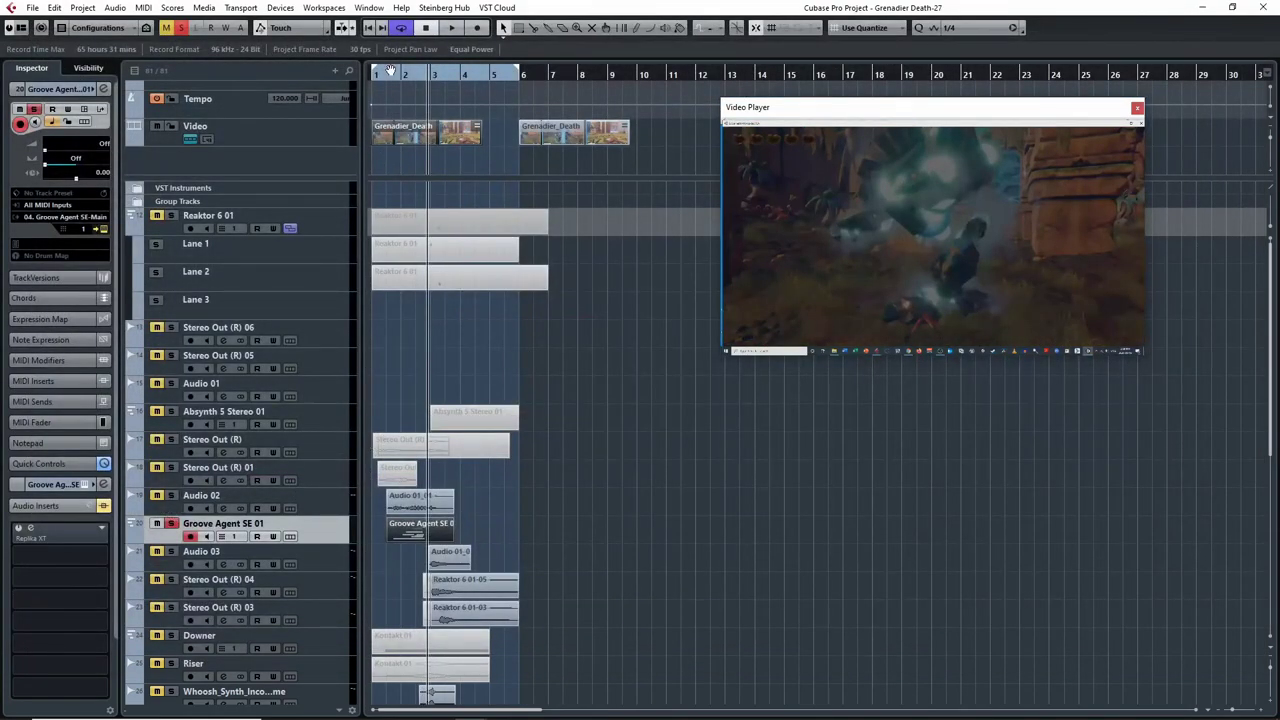
- Play Groove Agent SE 01 from before bar 2 with Replika XT bypassed, and compare it with Replika XT switched back on
left_click(390, 72)
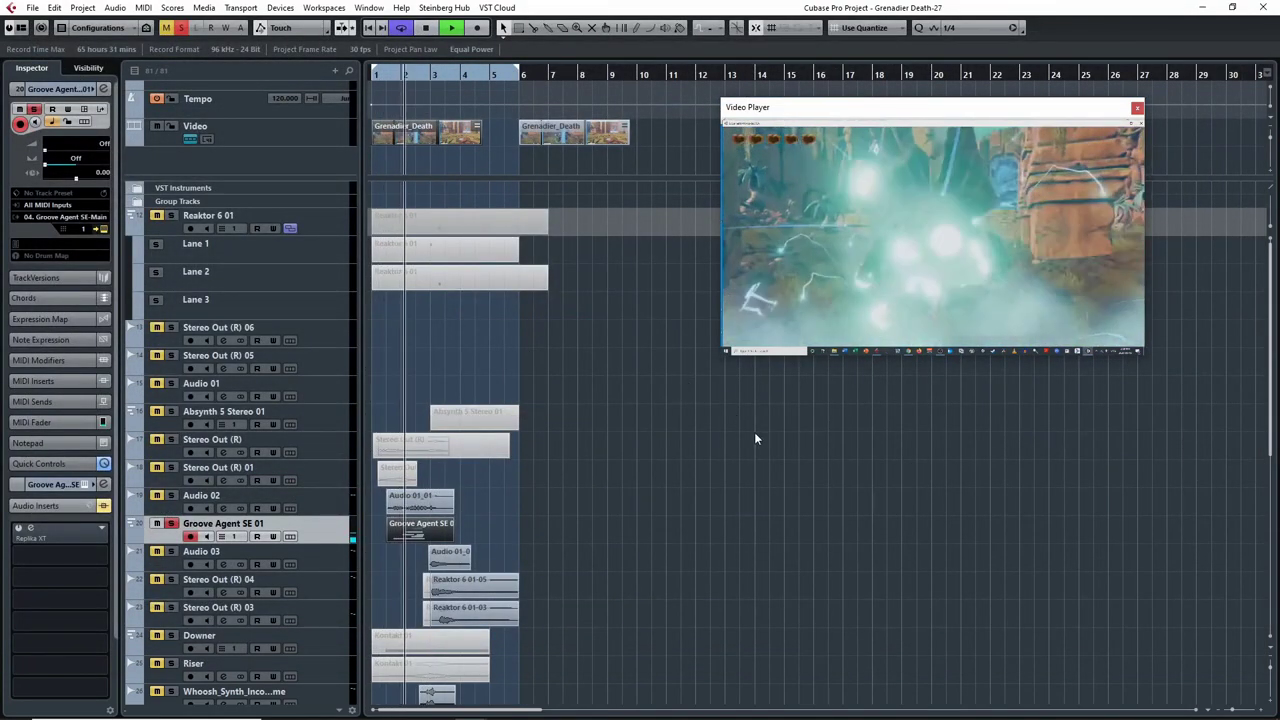
key("space")
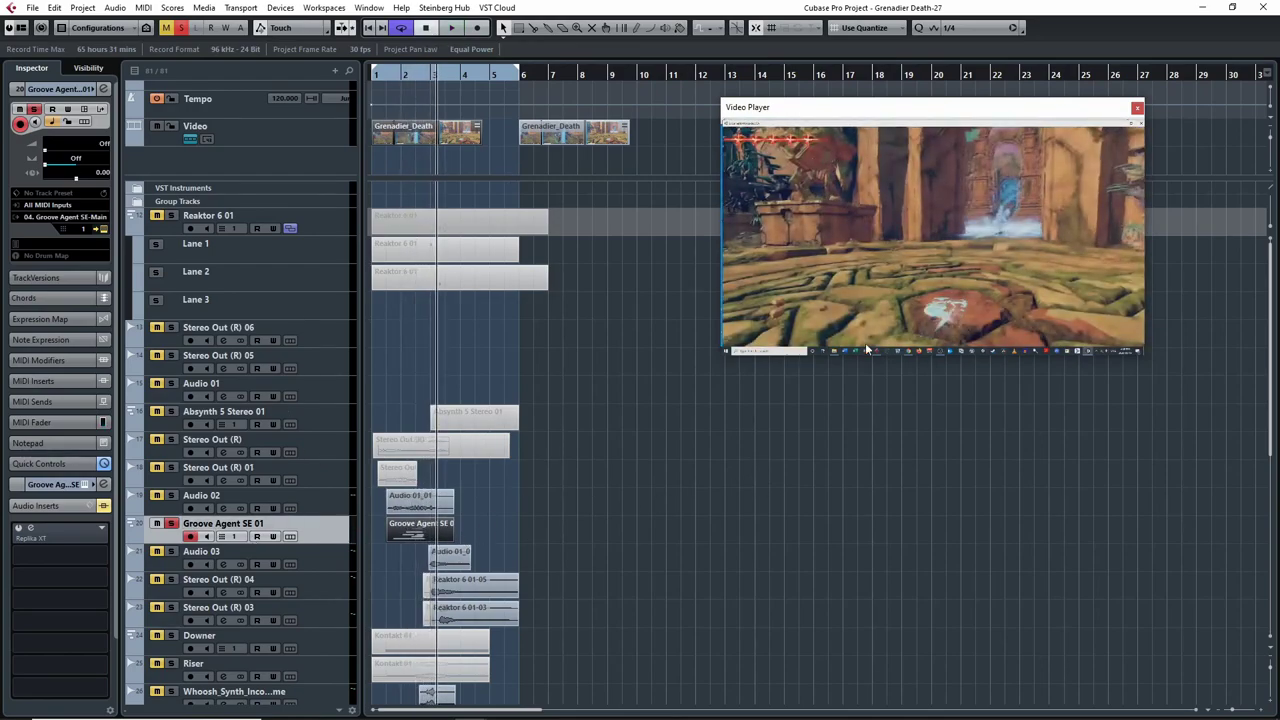
key("space")
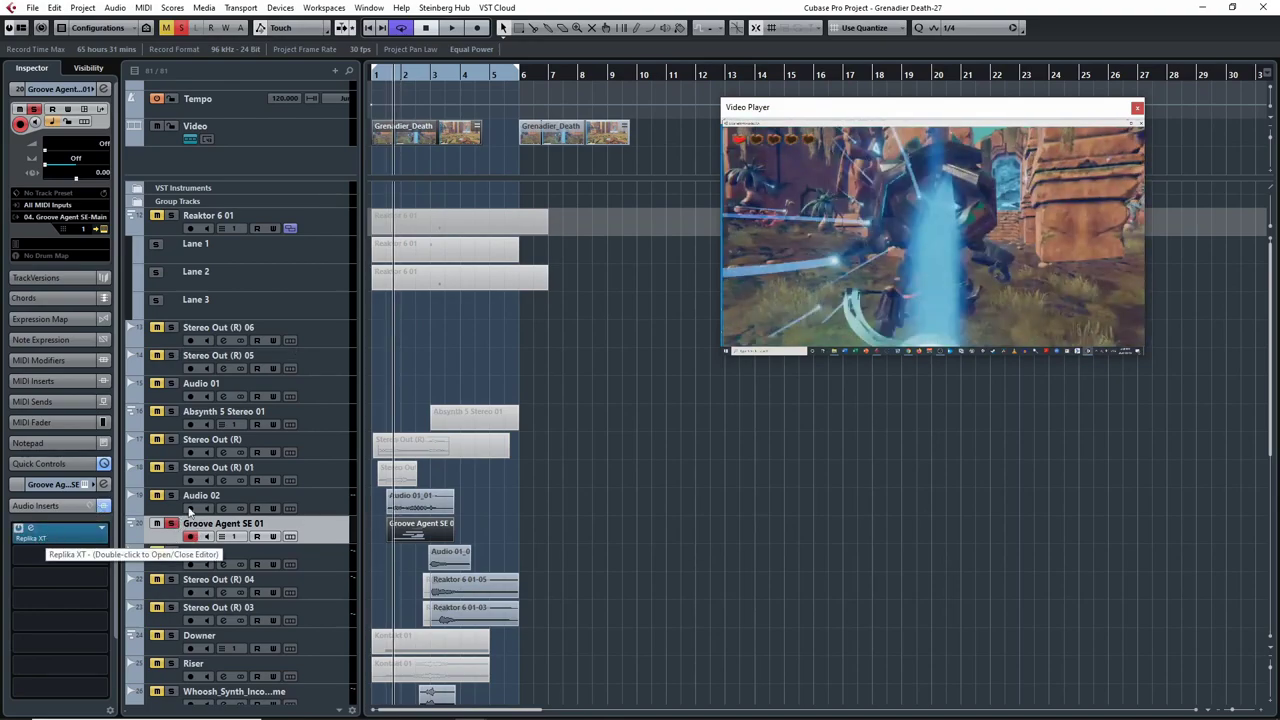
left_click(391, 74)
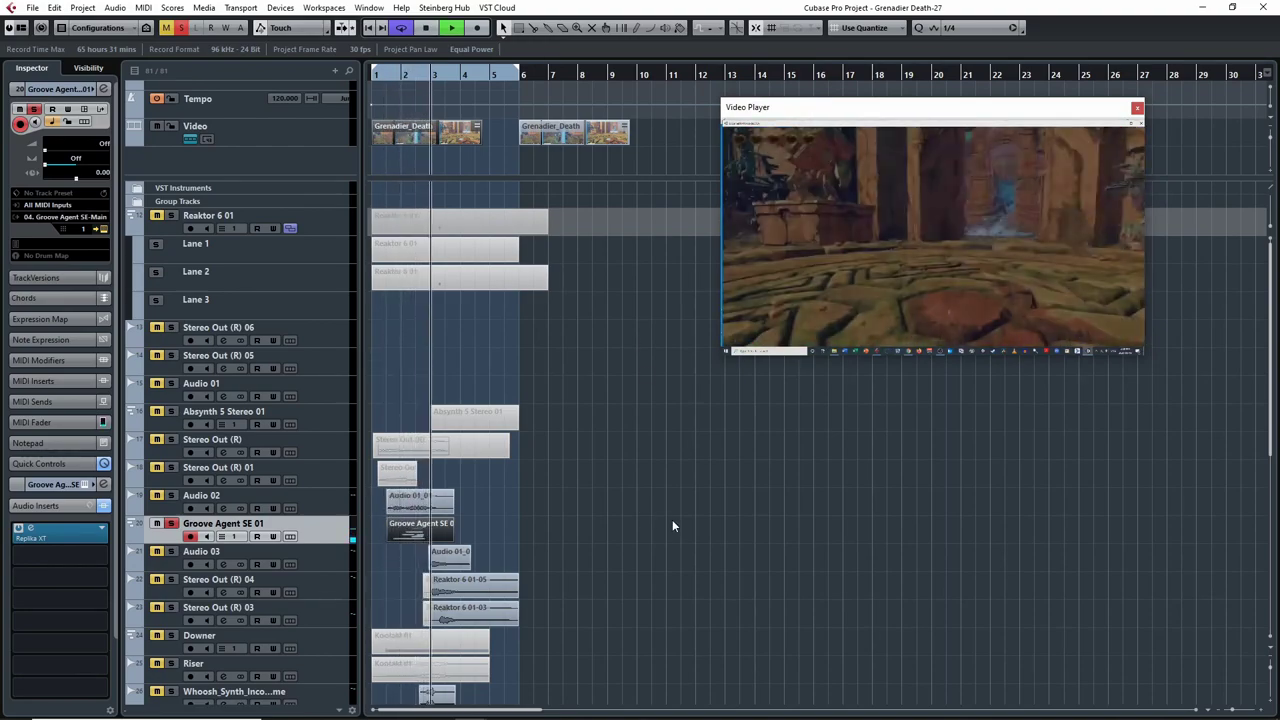
key("space")
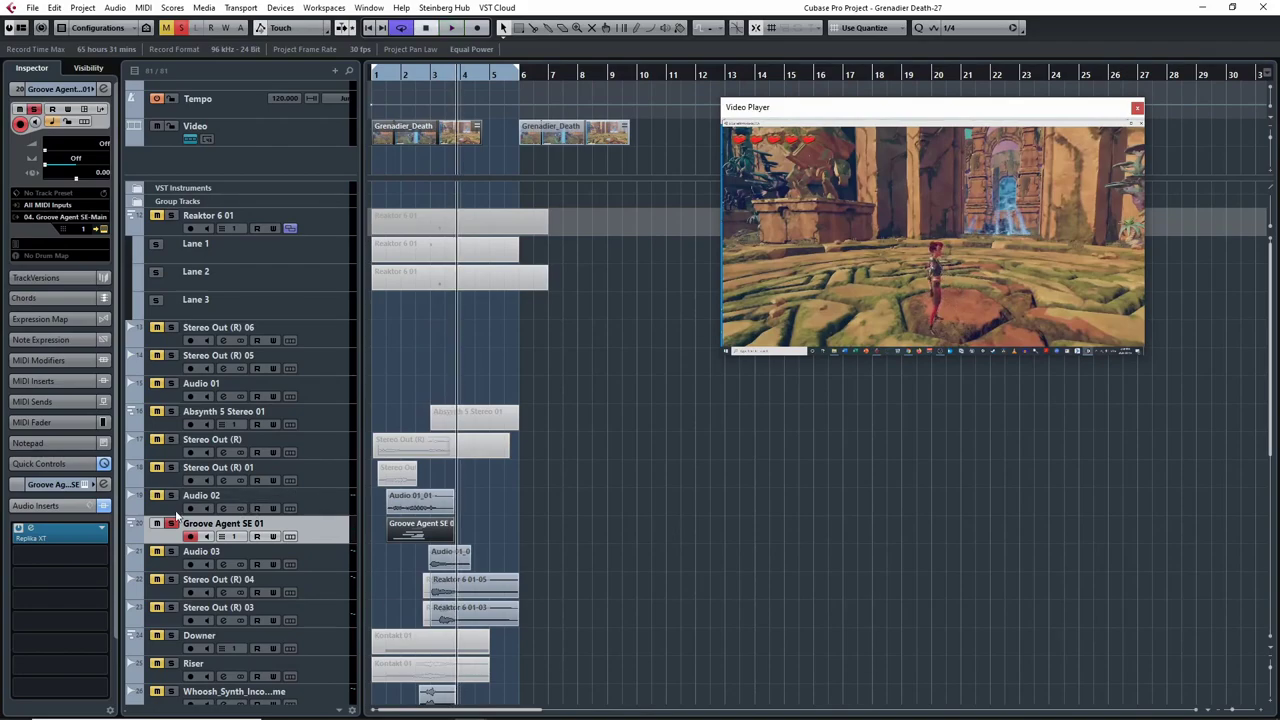
- Play Audio 02 and Groove Agent SE 01 soloed together from before bar 2, and clear their solos
left_click_drag(402, 72, 387, 74)
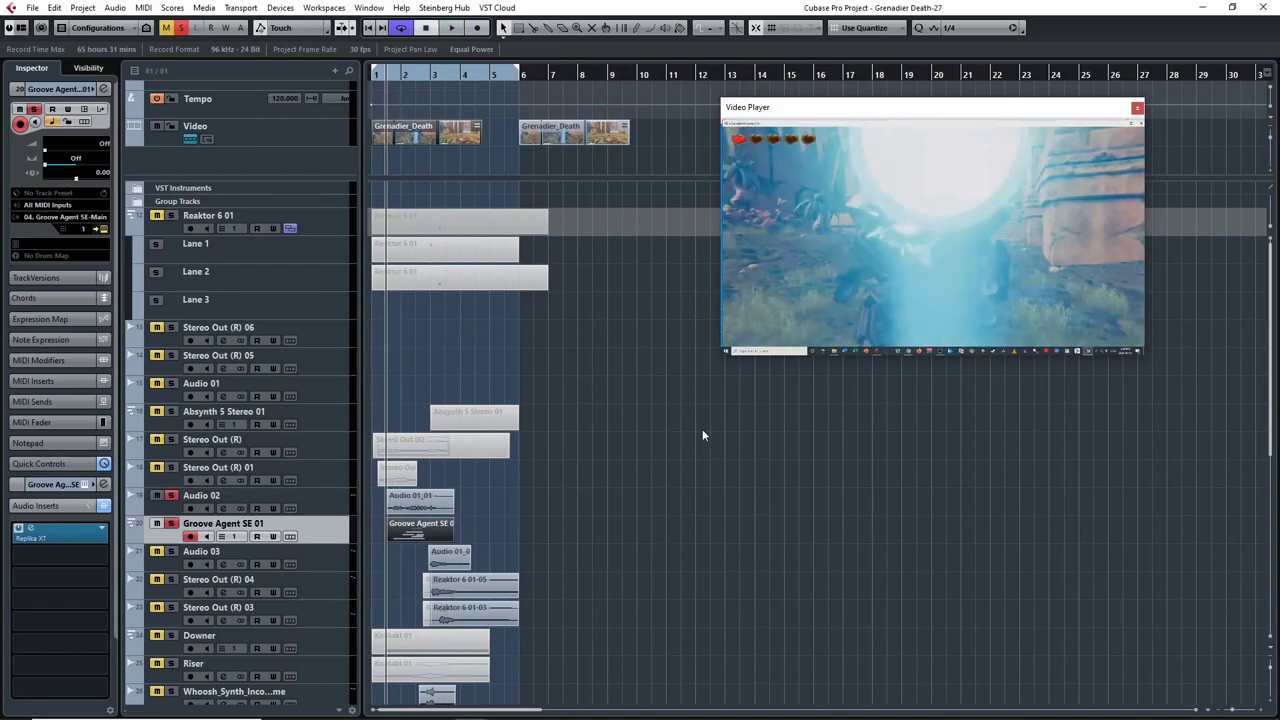
key("space")
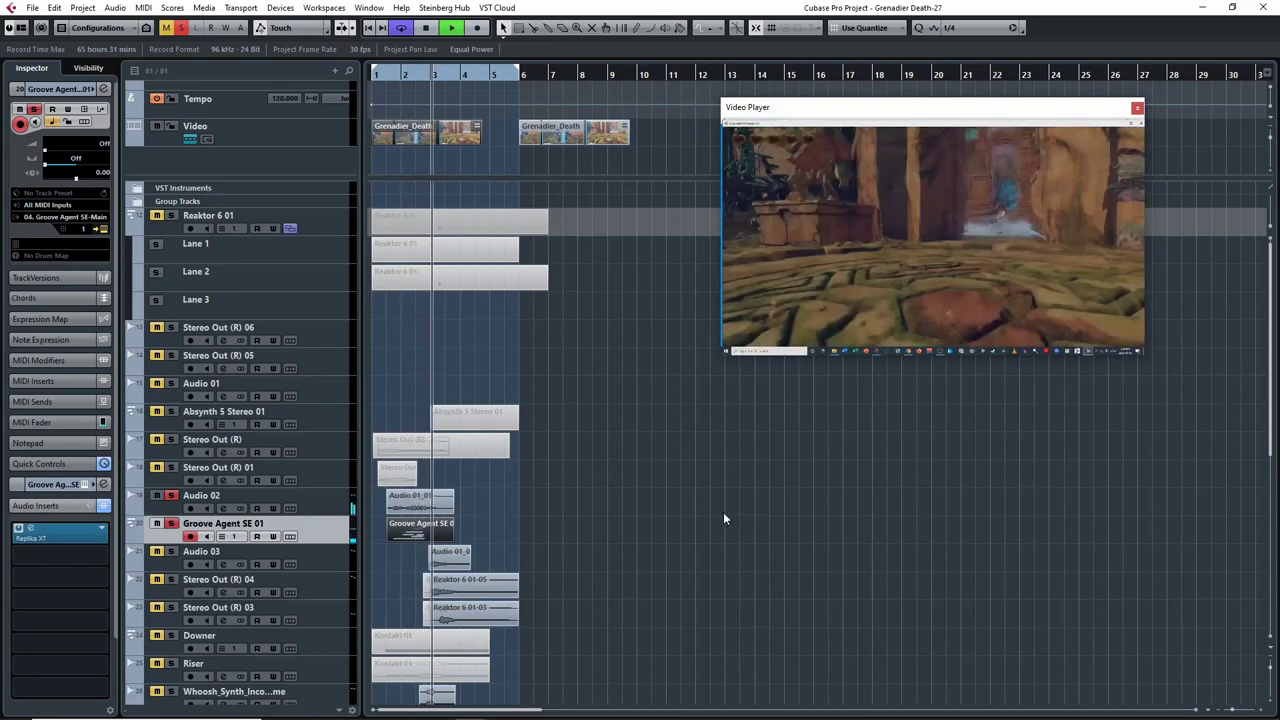
key("space")
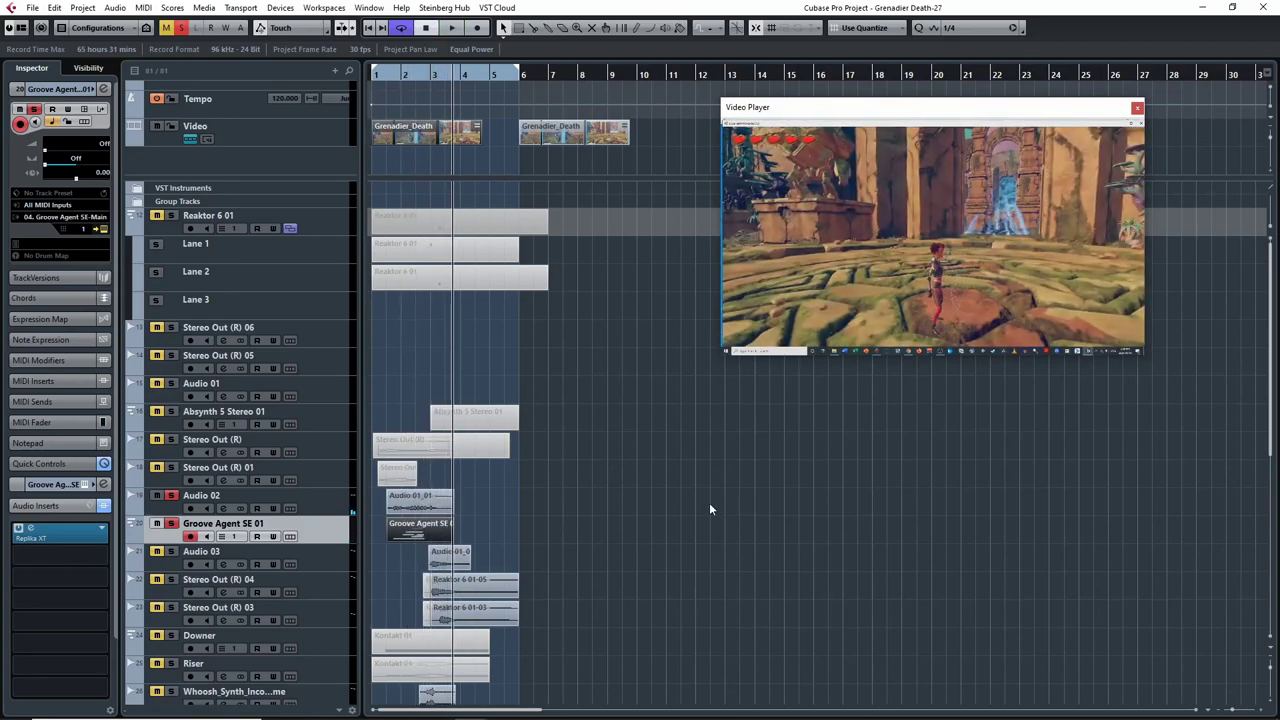
left_click(172, 497)
- Select and solo the Audio 03 track and audition it from shortly before bar 3
scroll(459, 484, "down", 4)
scroll(561, 465, "up", 2)
scroll(574, 459, "down", 2)
scroll(574, 460, "up", 4)
scroll(580, 481, "down", 4)
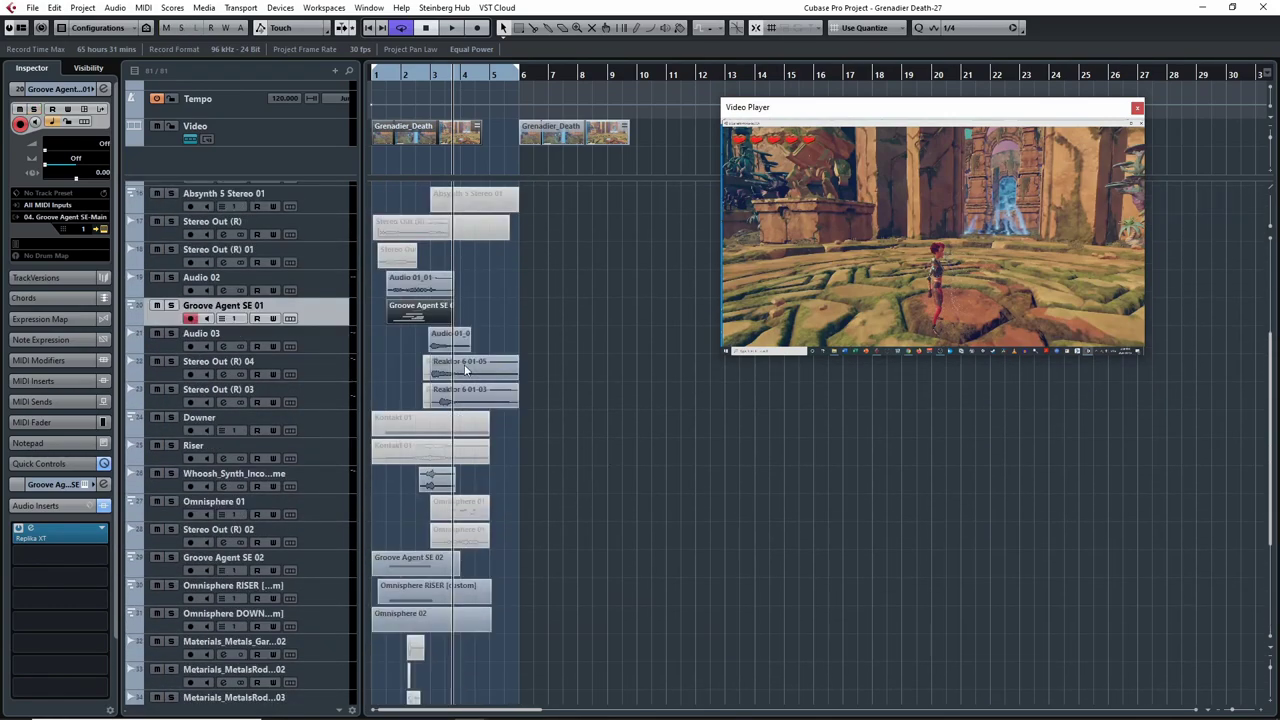
left_click(255, 335)
mouse_move(413, 66)
left_mouse_down()
mouse_move(433, 76)
mouse_move(421, 77)
left_mouse_up()
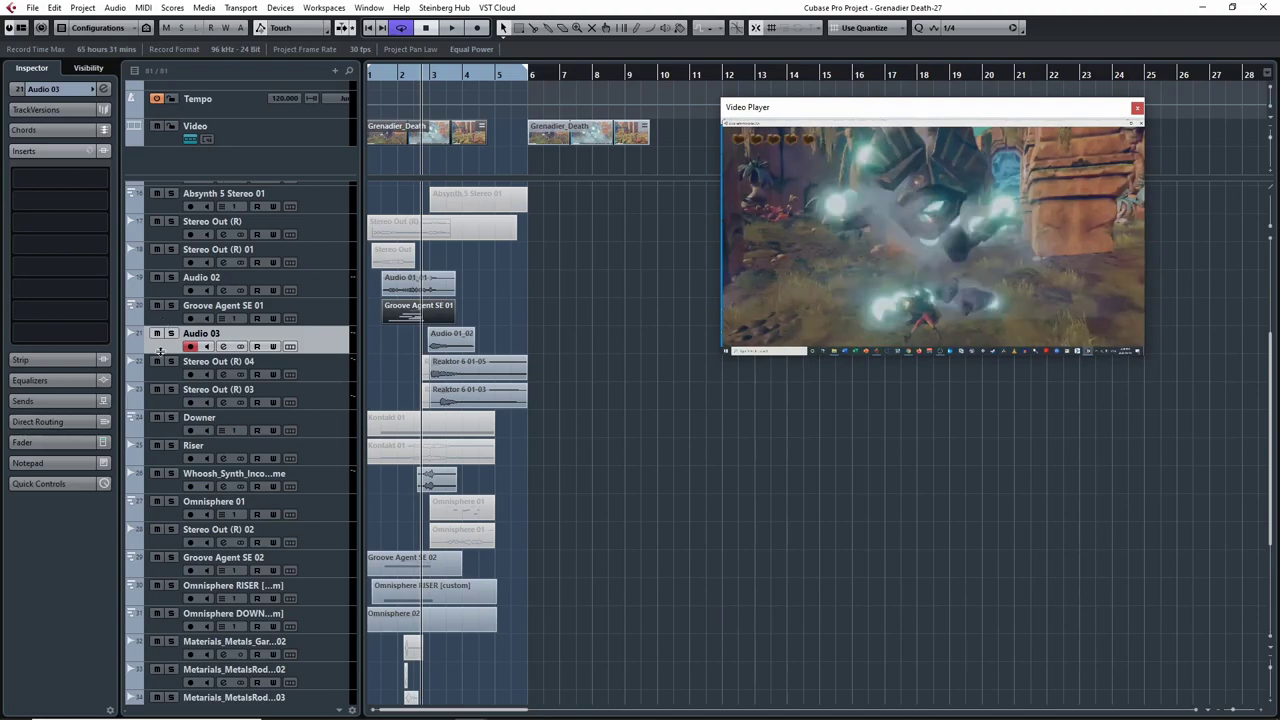
left_click(171, 334)
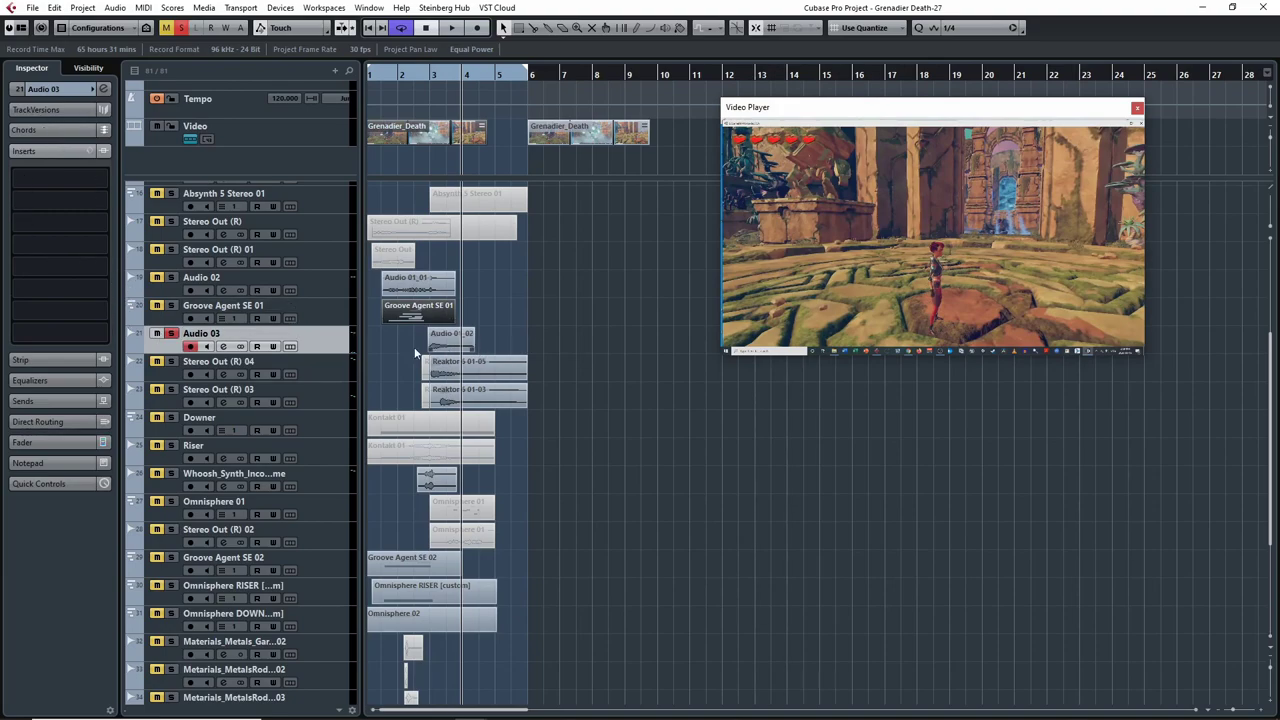
- Return the playhead to just before bar 3 and replay the soloed Audio 03 clip against the video
left_click(426, 79)
scroll(306, 241, "up", 4)
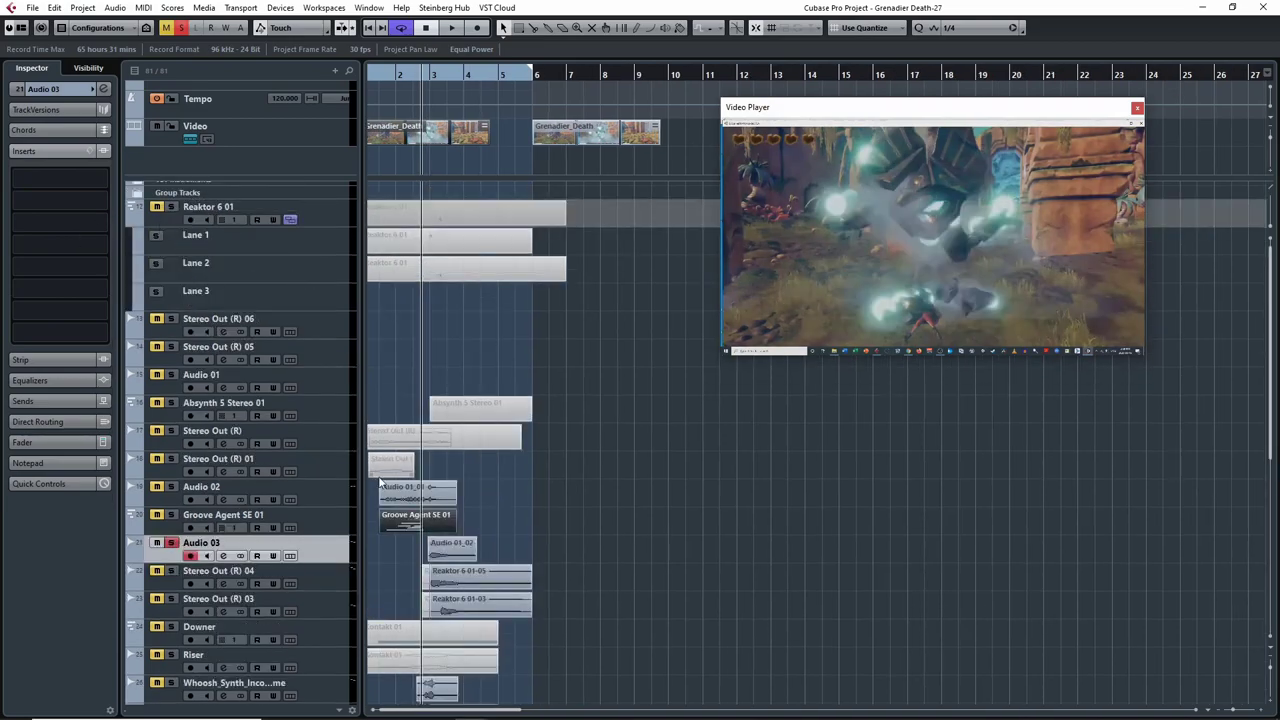
scroll(486, 514, "down", 4)
scroll(529, 476, "up", 2)
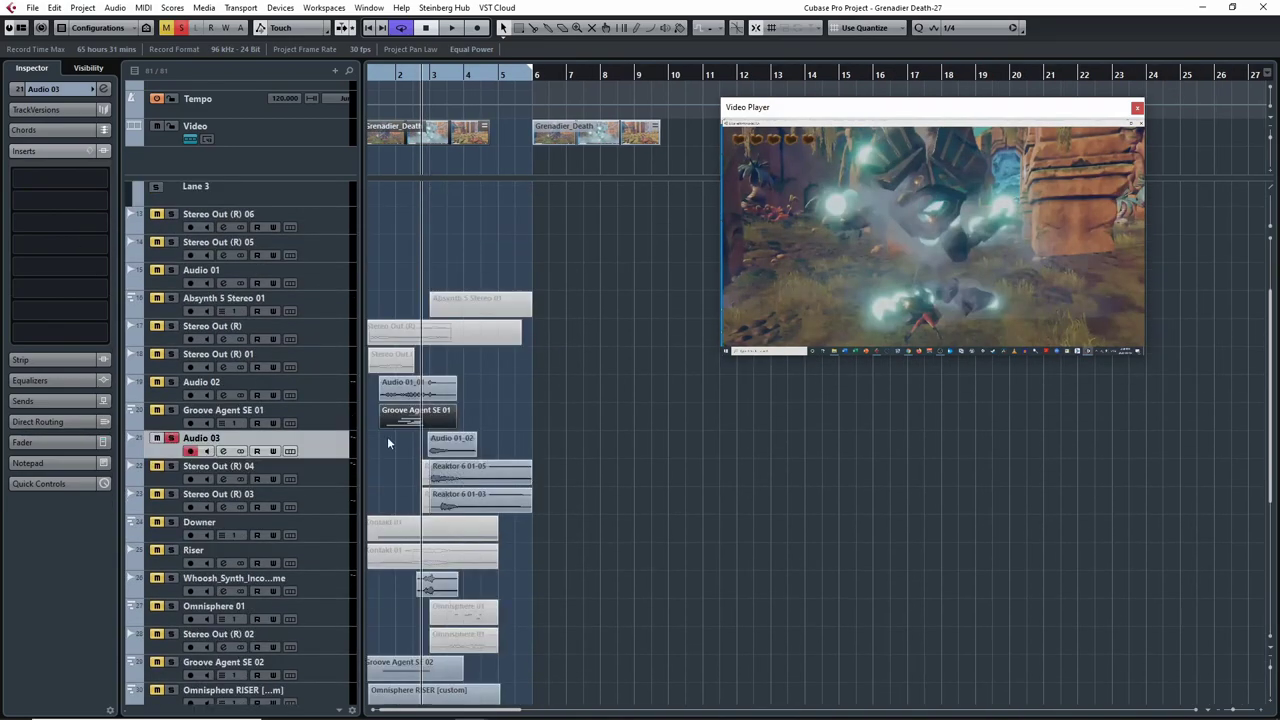
scroll(572, 390, "down", 3)
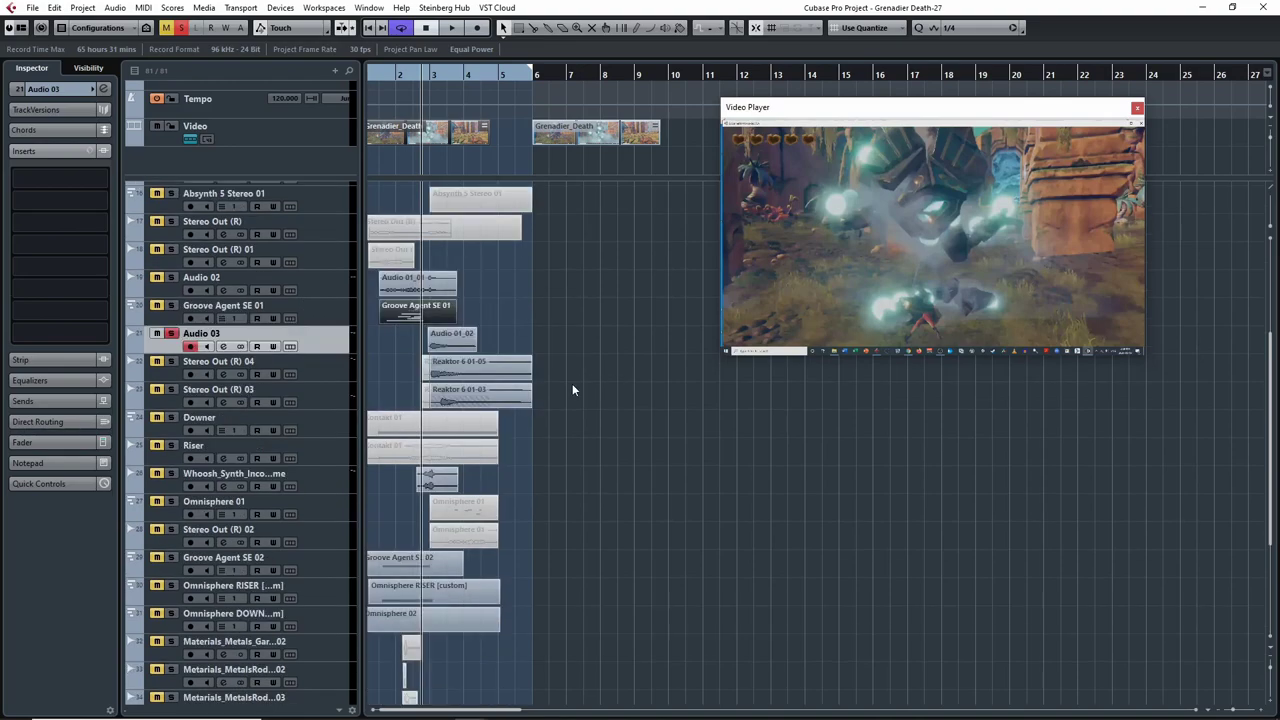
scroll(585, 349, "right", 1)
key("space")
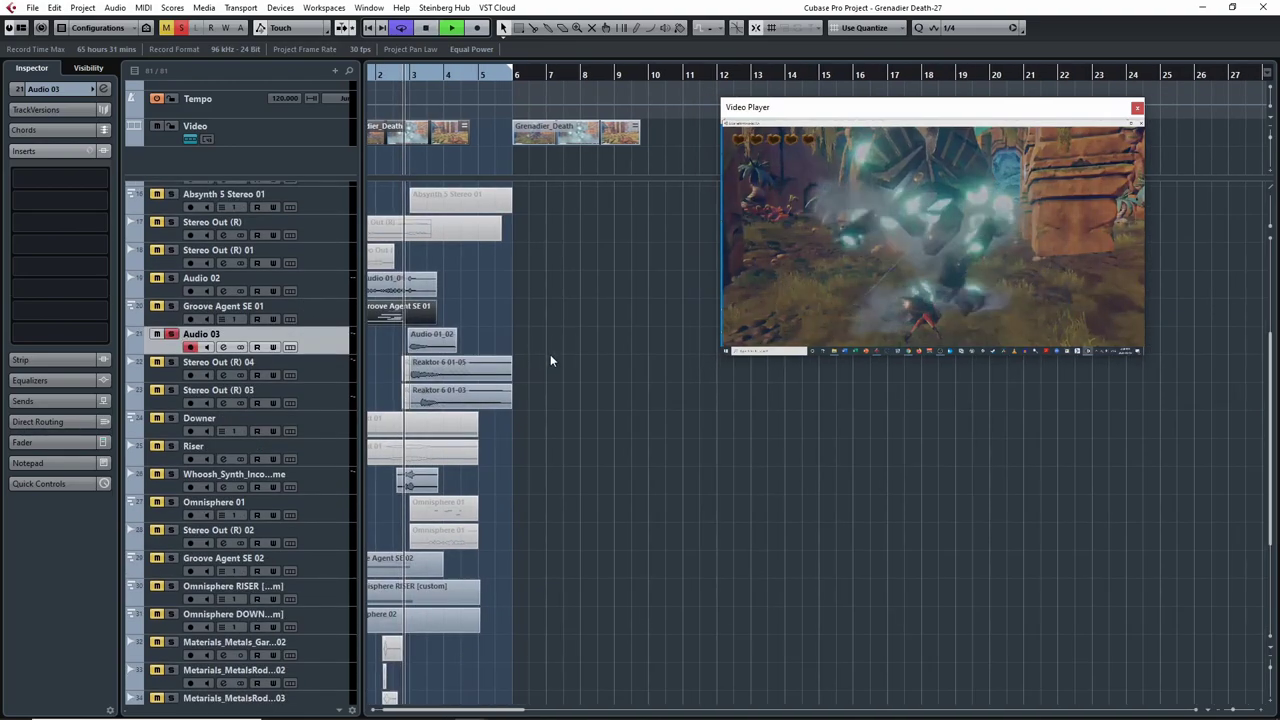
key("space")
- Turn off the solo on Audio 03, and solo and select the Stereo Out (R) 04 track instead
left_click(170, 334)
left_click(171, 362)
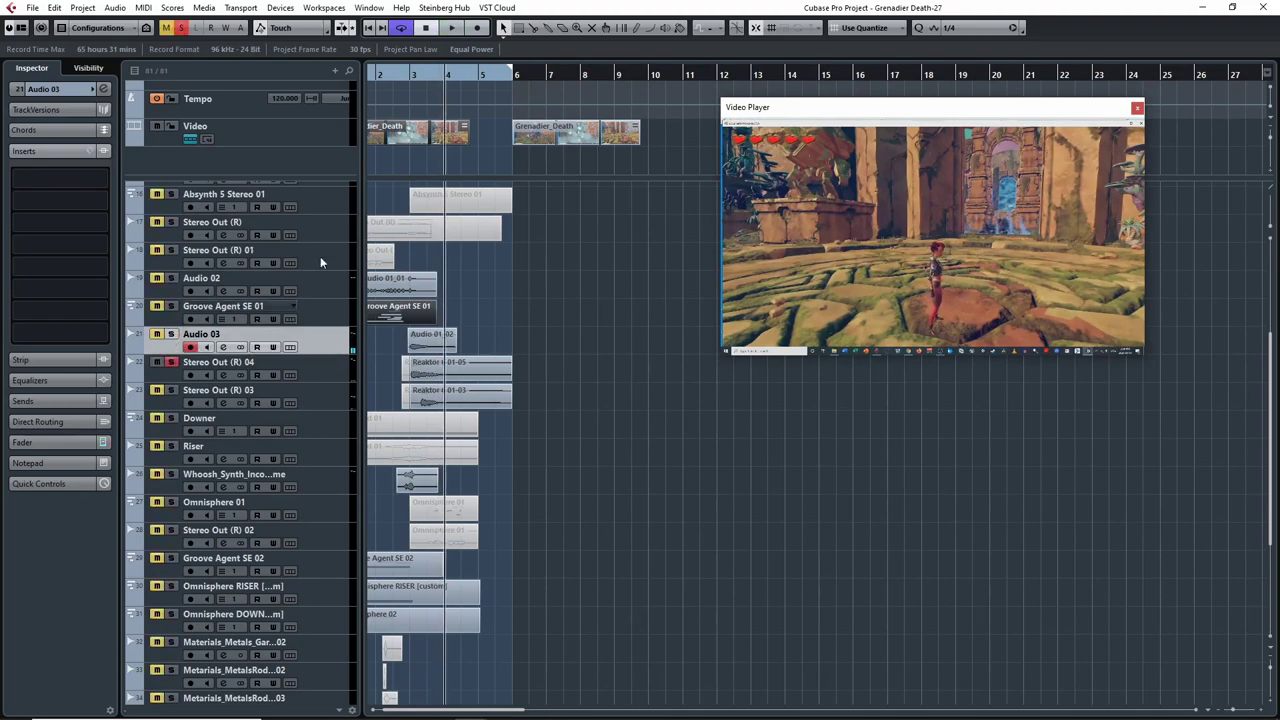
left_click(158, 376)
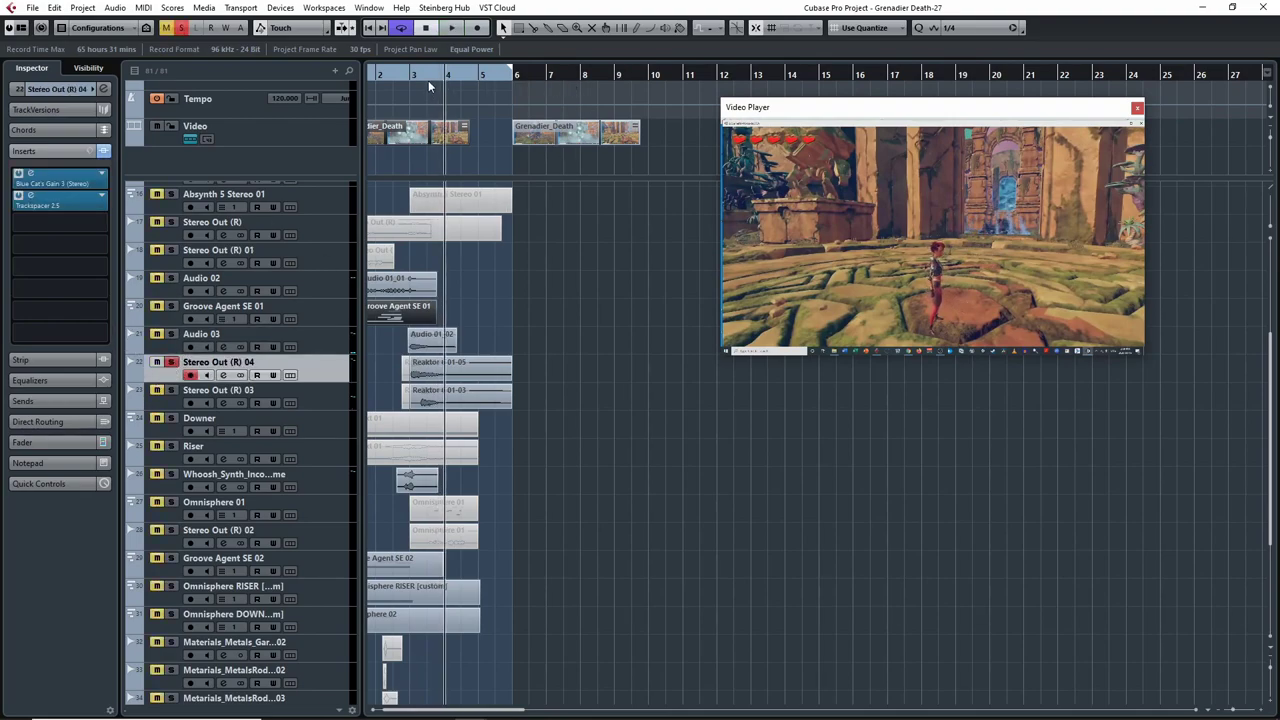
- Bypass the inserts of Stereo Out (R) 04 and audition the soloed track from around bar 3
left_click(404, 80)
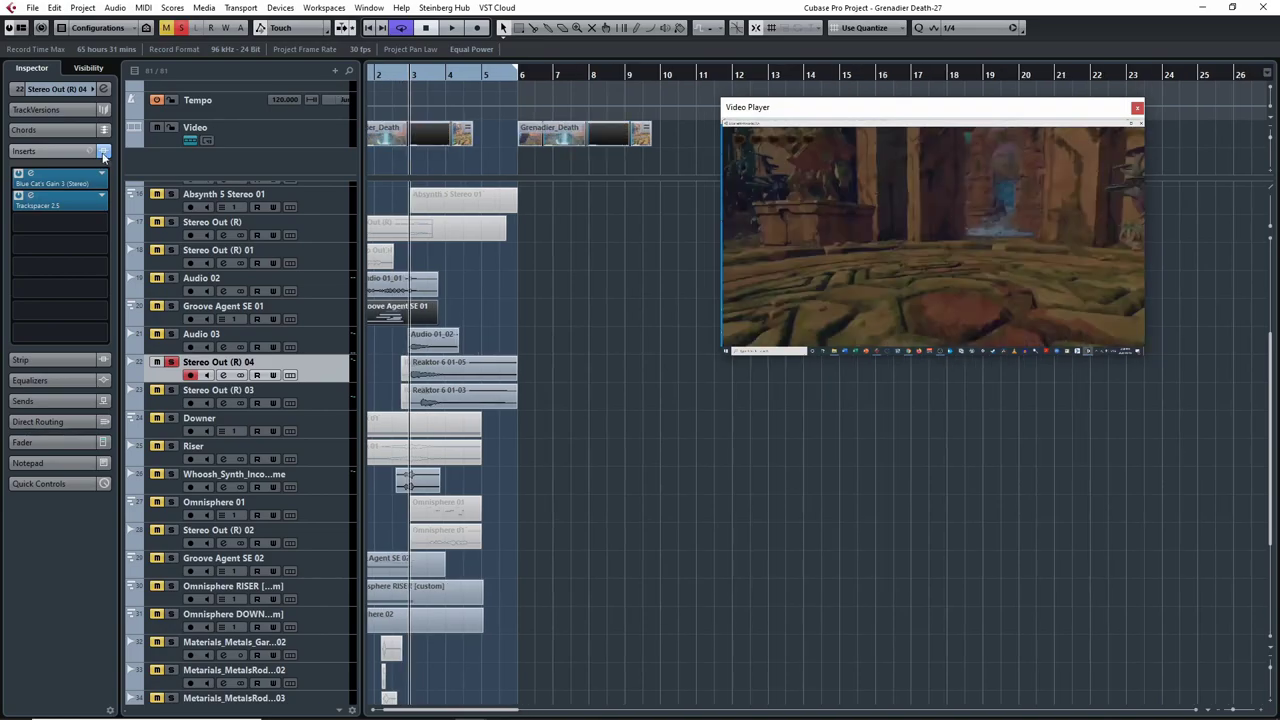
left_click(103, 153)
key("space")
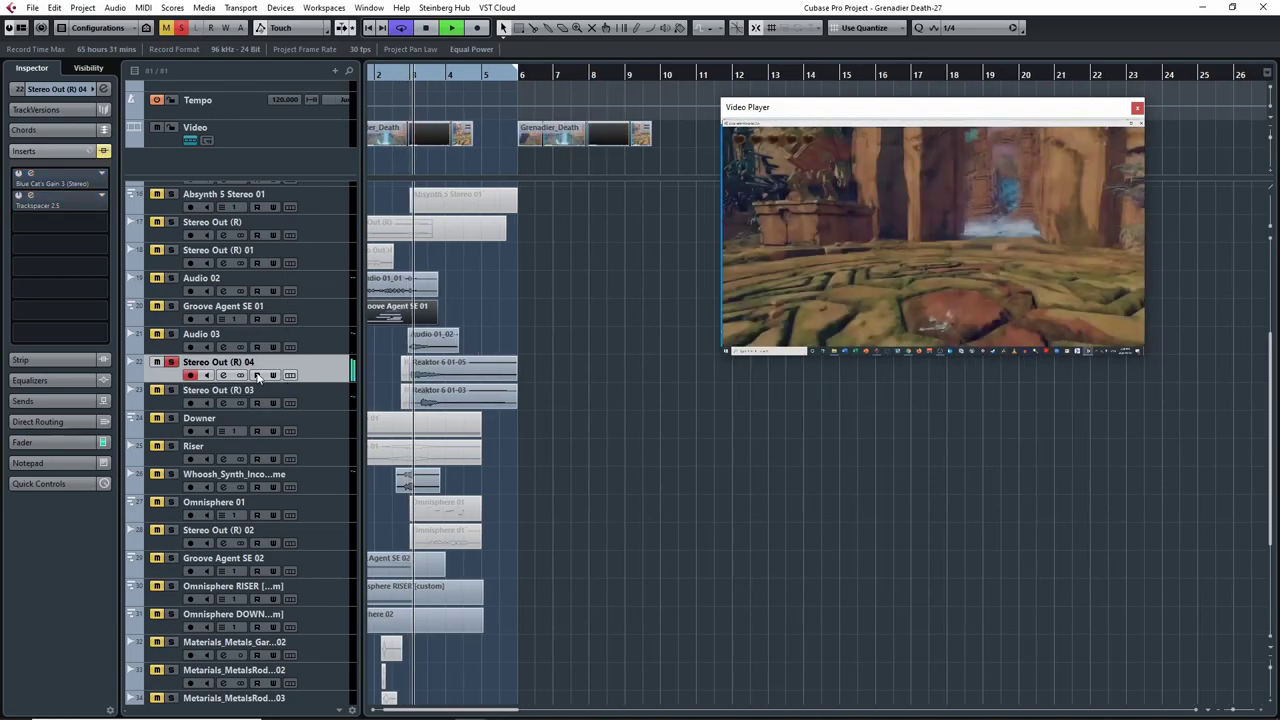
left_click(172, 363)
key("space")
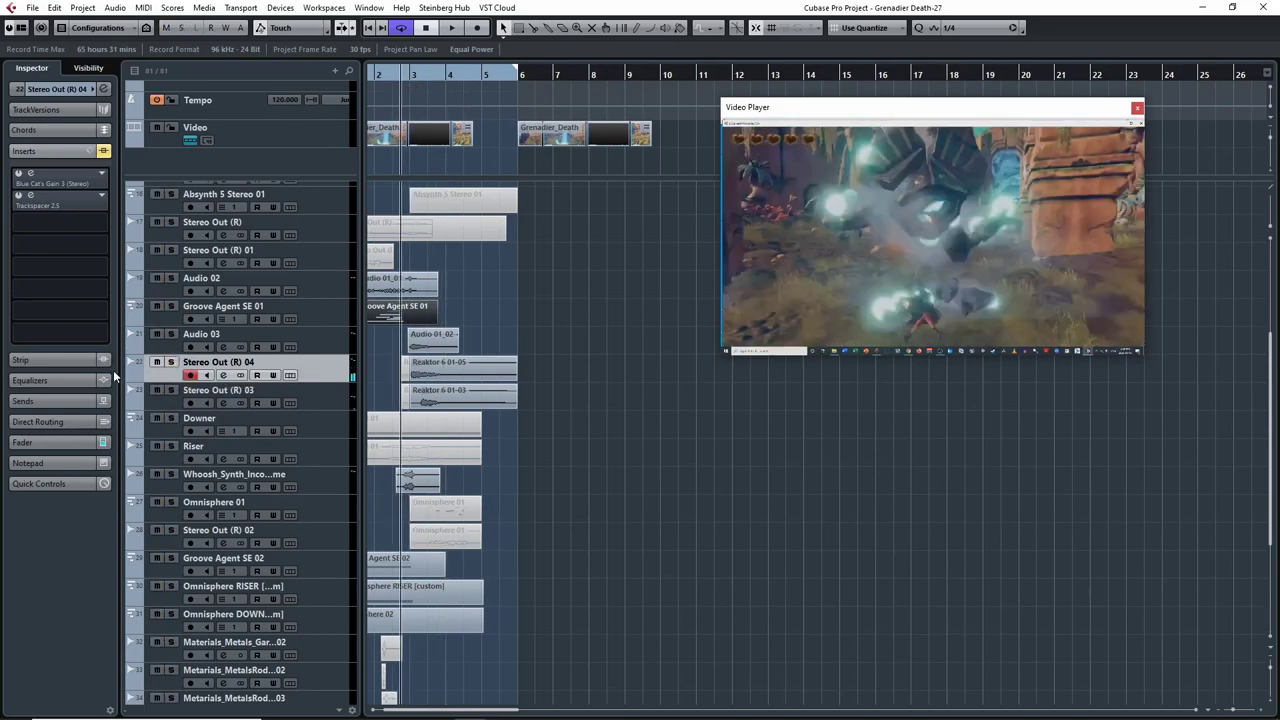
left_click(171, 362)
key("space")
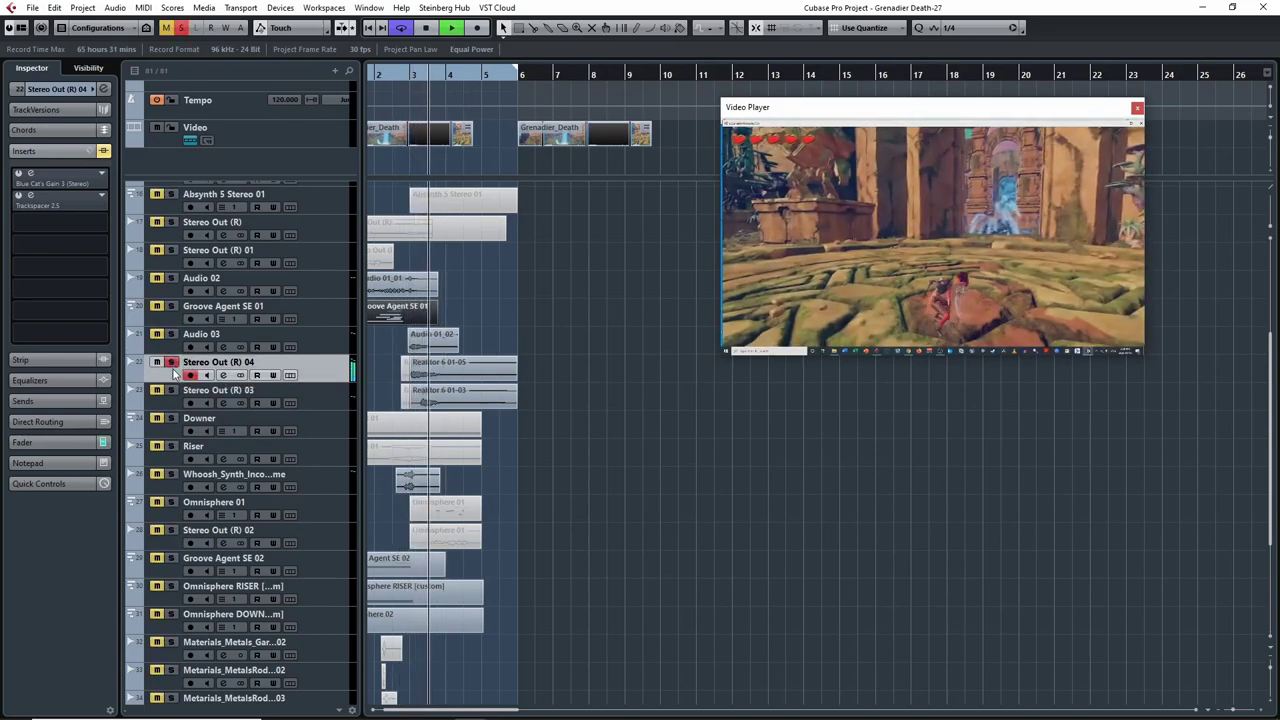
key("space")
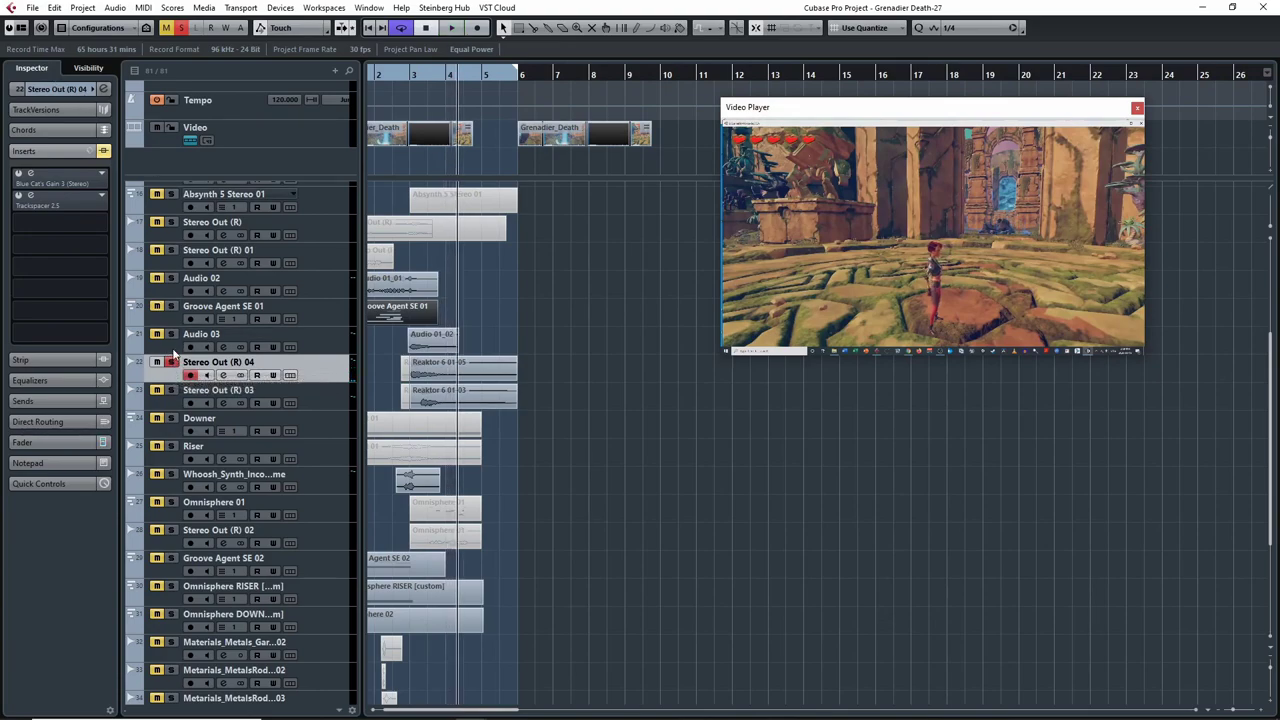
- Solo Audio 03 together with Stereo Out (R) 04 and audition both tracks from just before bar 3
left_click(172, 340)
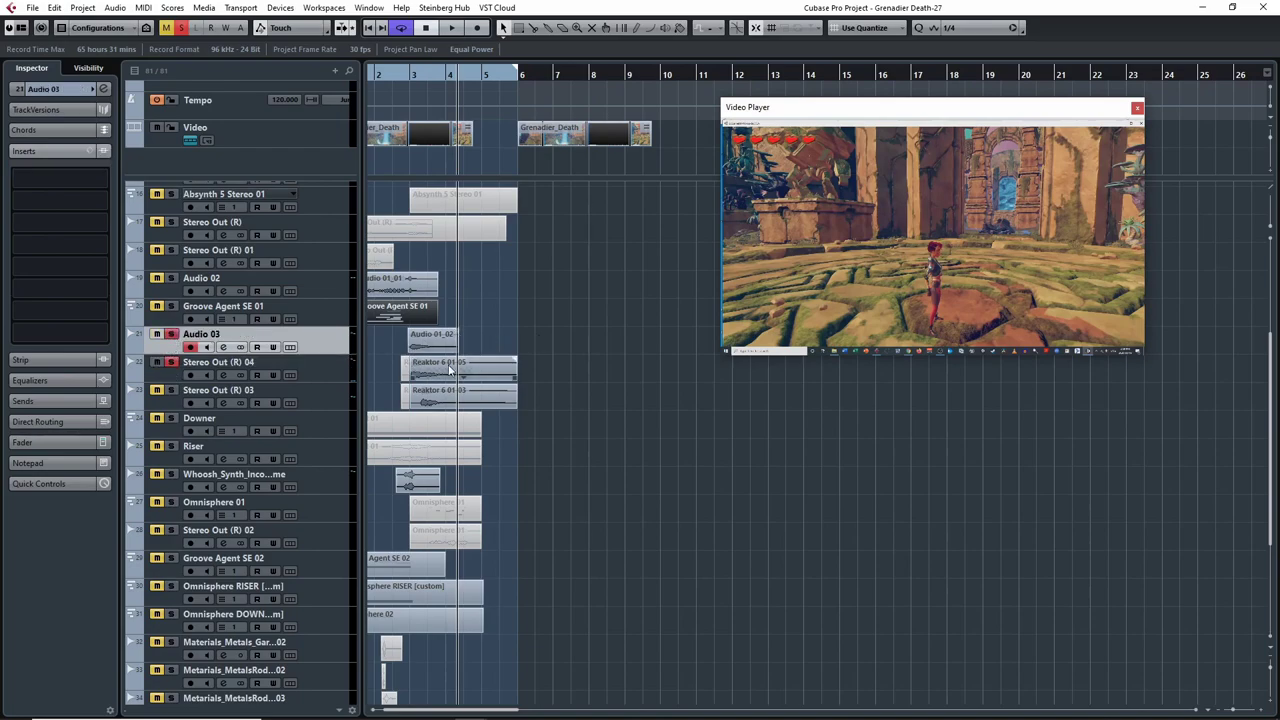
left_click(401, 72)
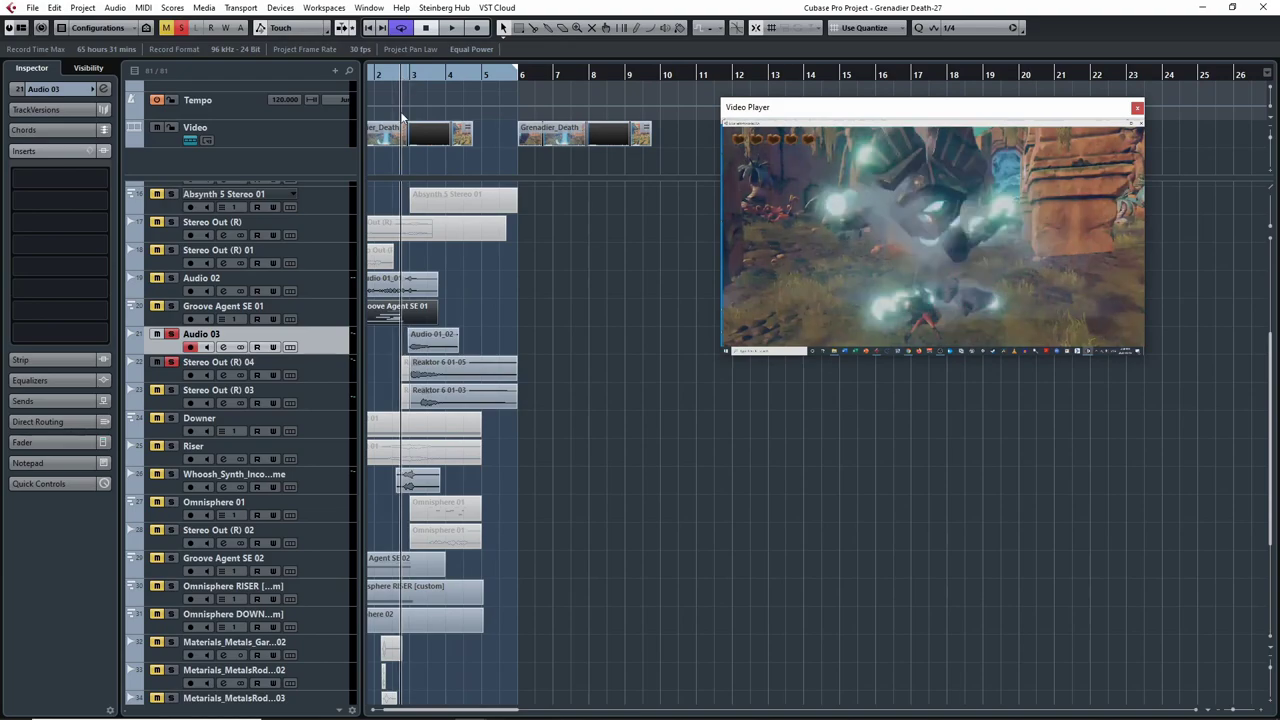
key("space")
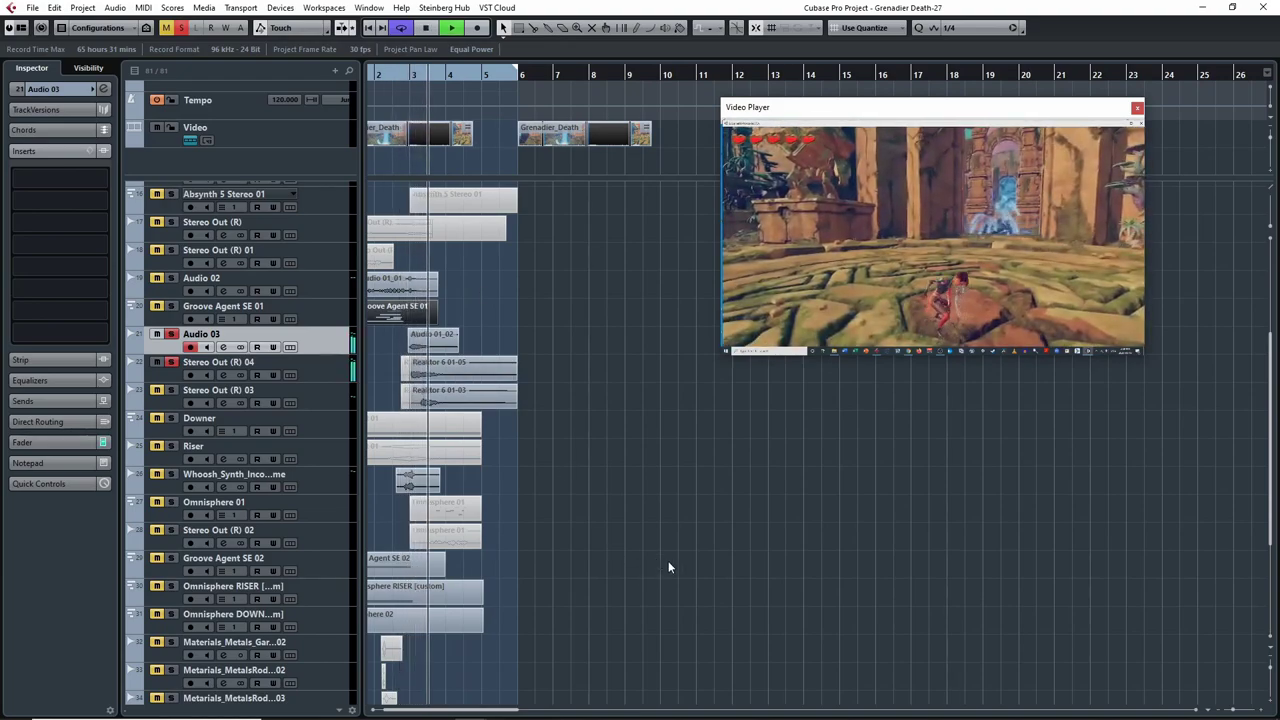
key("space")
- Examine how the Audio 01_02, Reaktor 6 01-05 and Reaktor 6 01-03 clips line up around bar 3, and clear the solos
key("h")
key("h")
key("h")
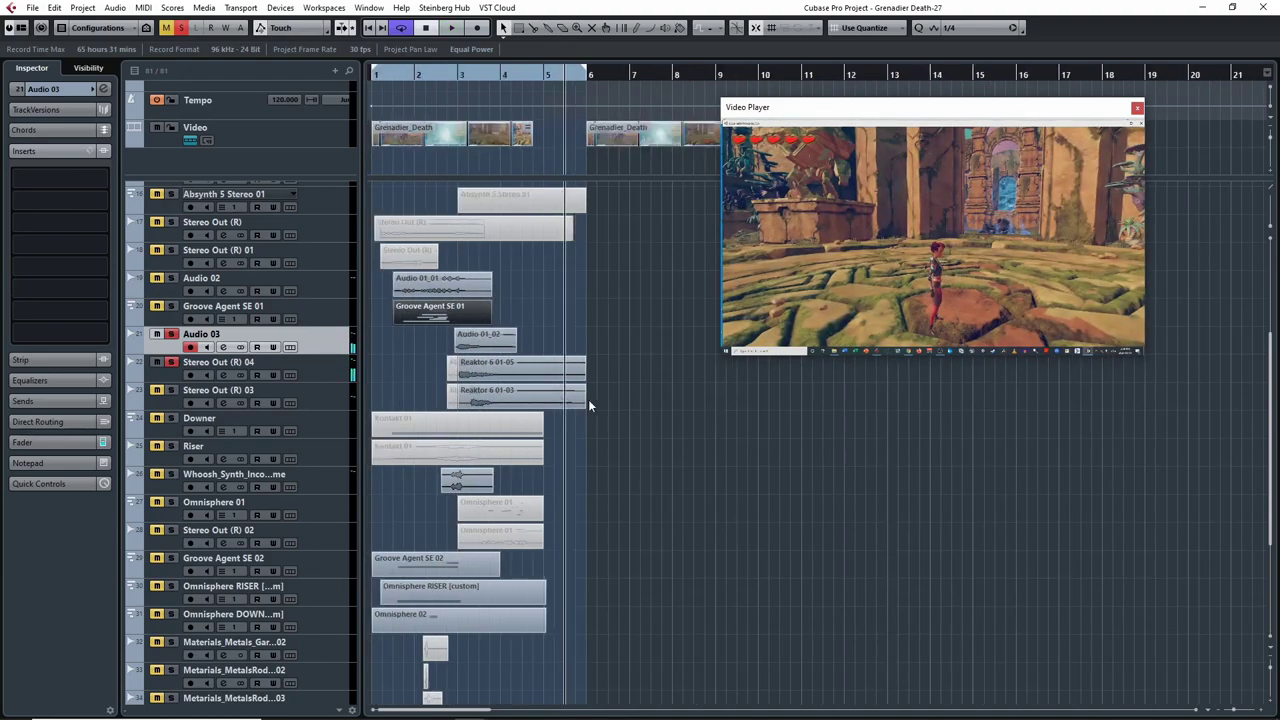
key("h")
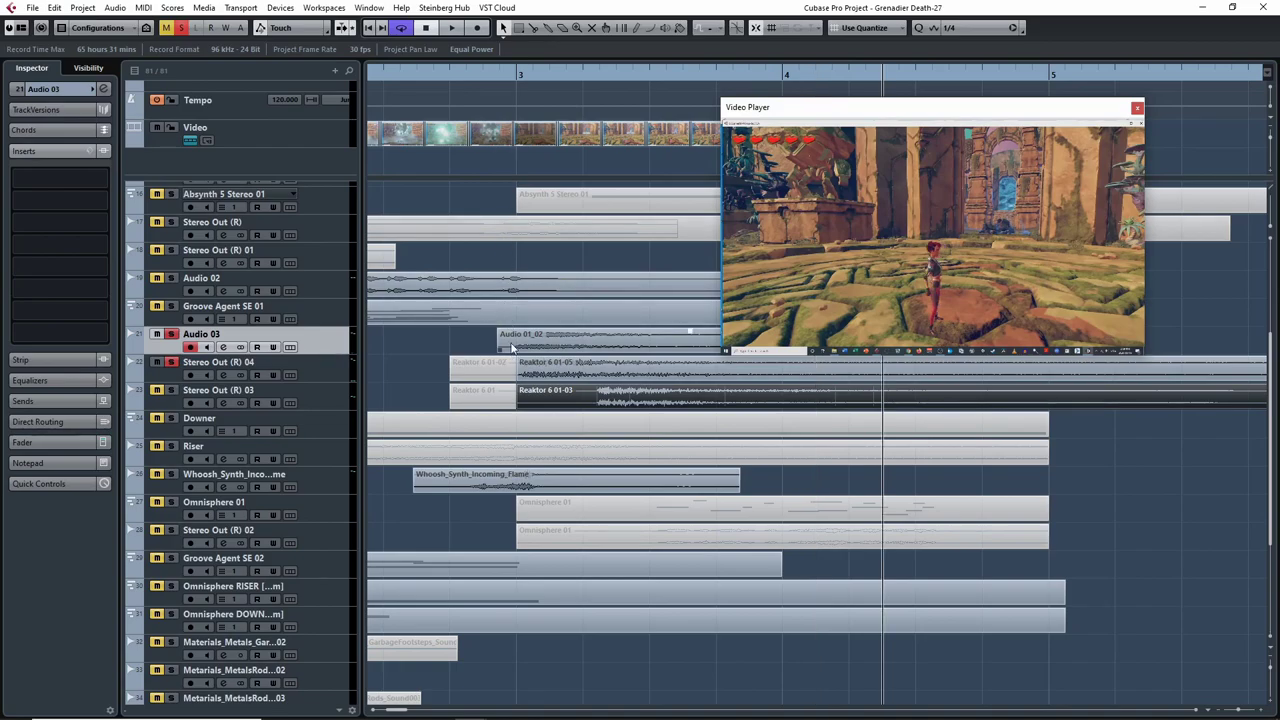
scroll(506, 246, "up", 1)
scroll(570, 258, "up", 3, "ctrl")
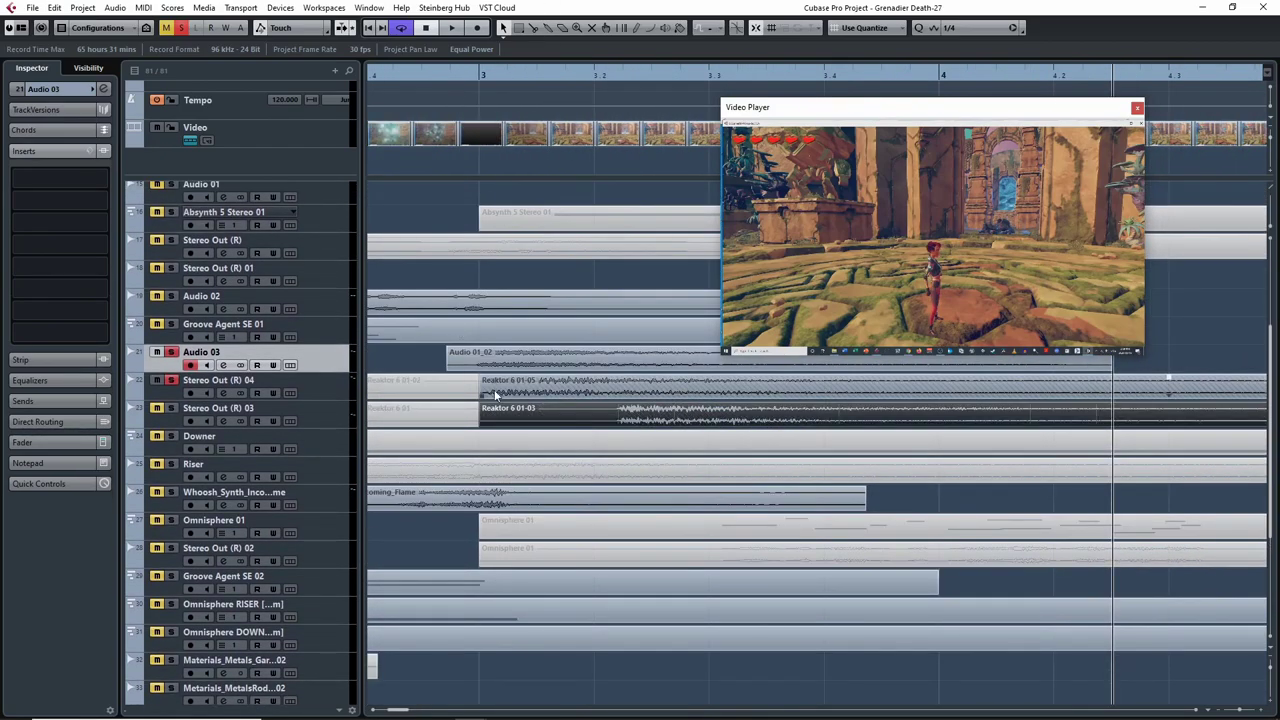
left_click(171, 353)
key("g")
key("g")
key("g")
key("g")
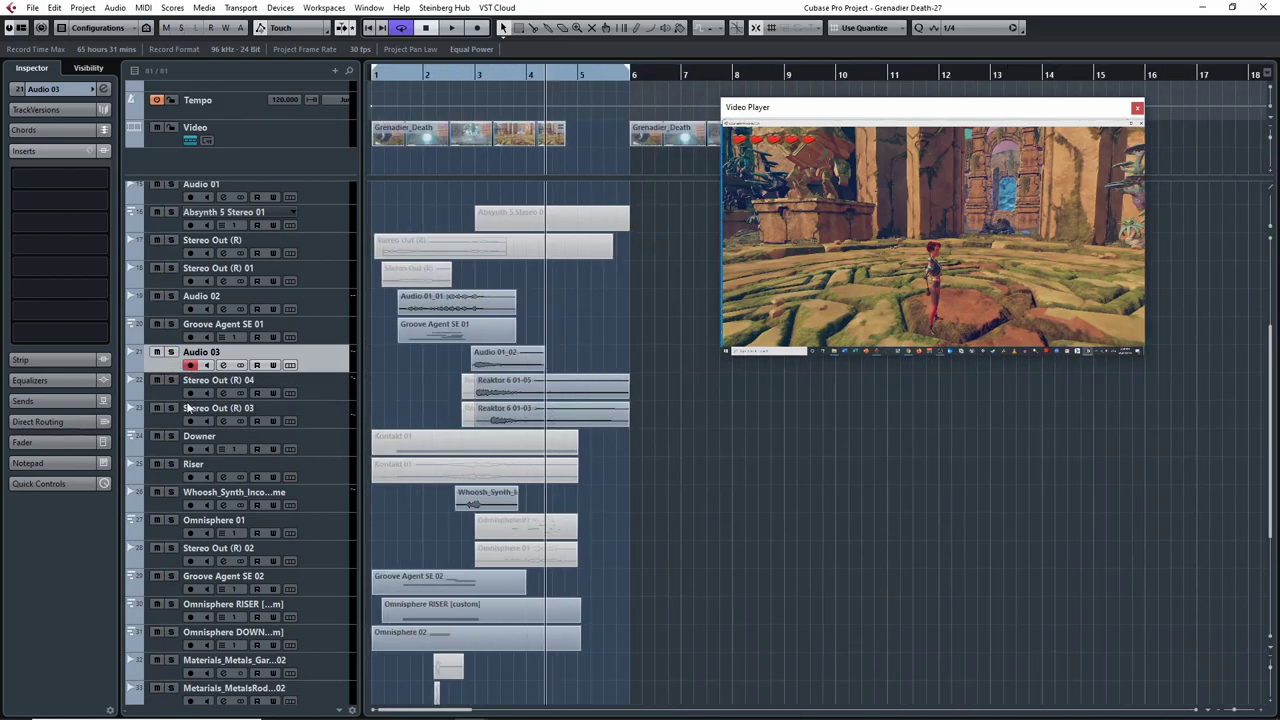
- Solo the Stereo Out (R) 03 track and audition it against the video from just before bar 3
left_click(171, 408)
left_click(468, 73)
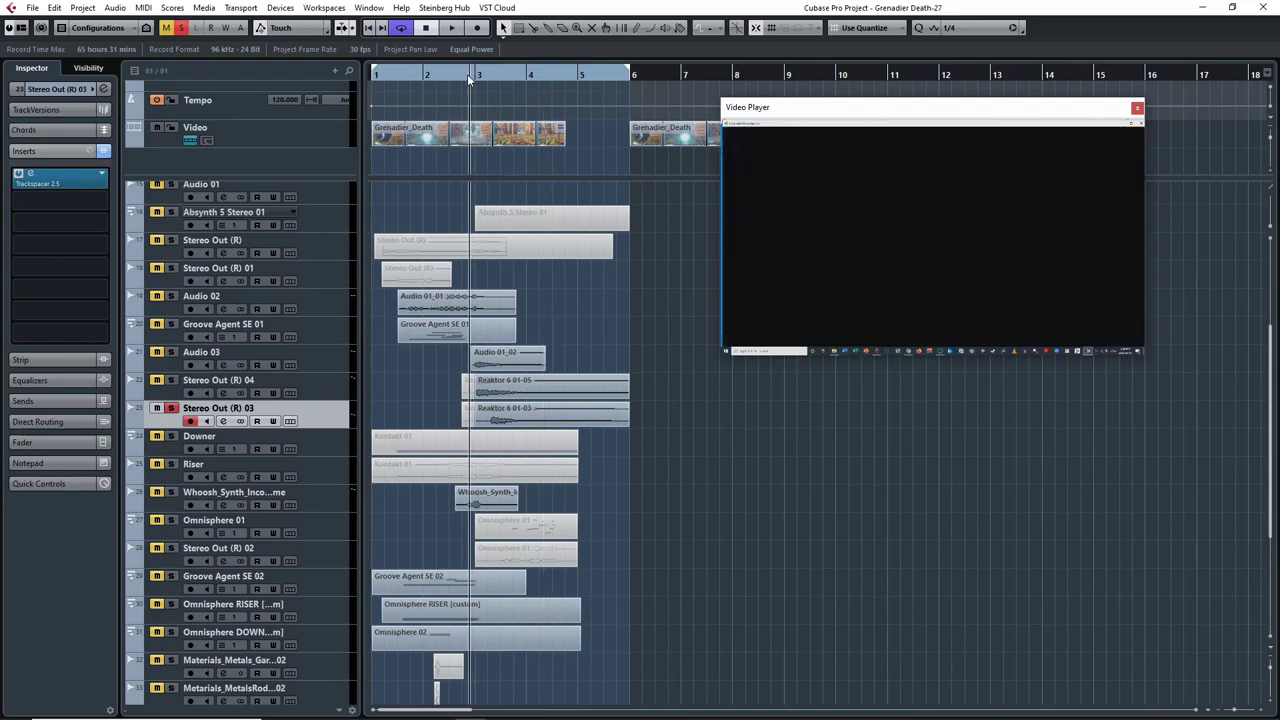
key("space")
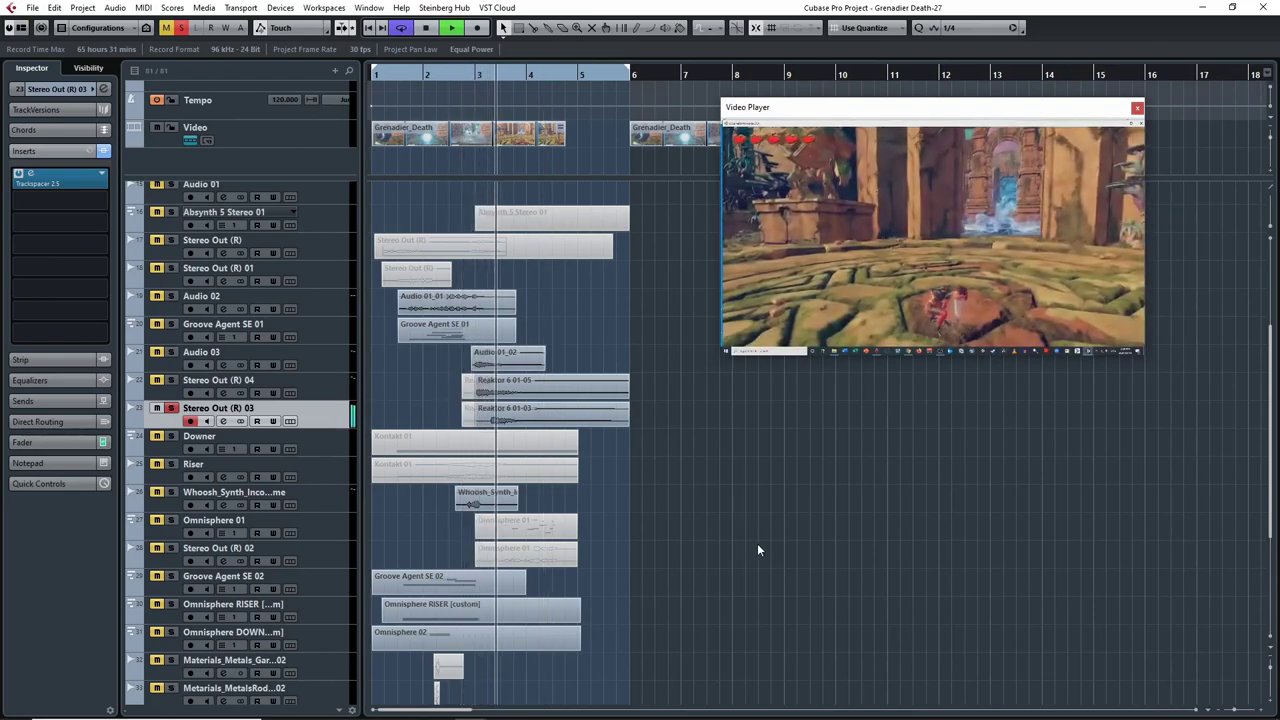
left_click(470, 76)
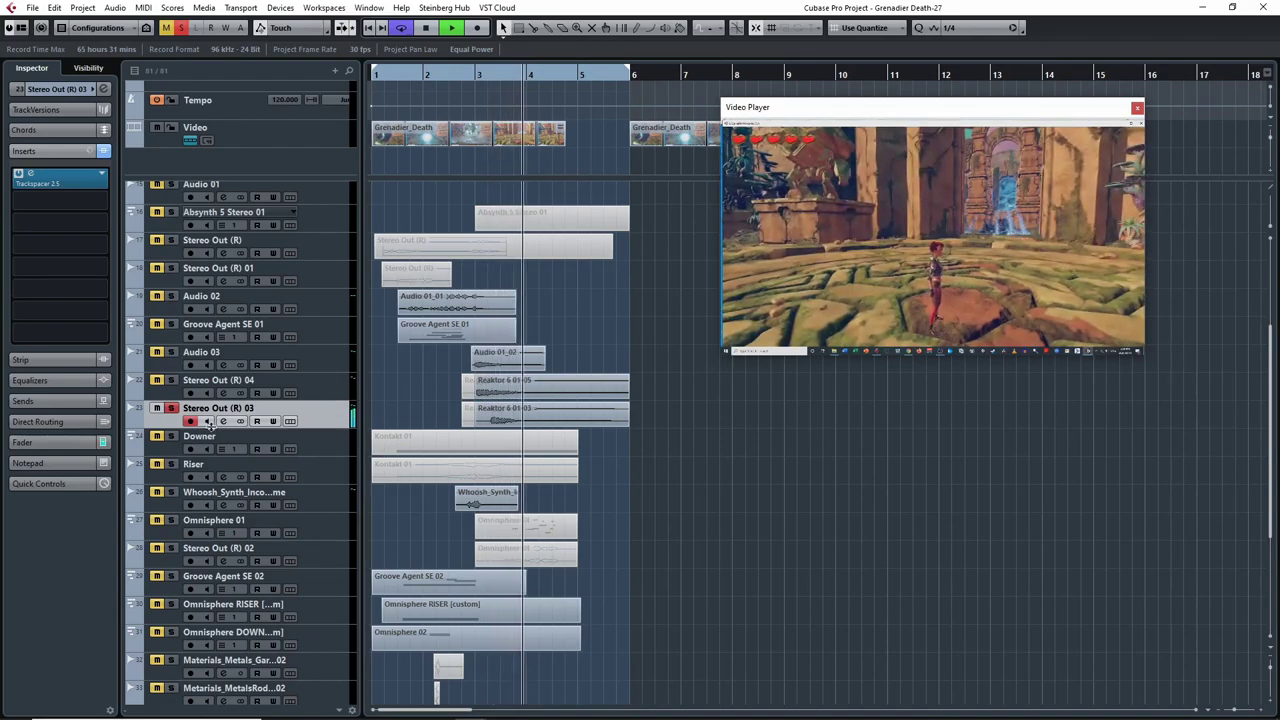
key("space")
- Solo Audio 03, Stereo Out (R) 04 and Stereo Out (R) 03 together and audition them from shortly before bar 3
left_click(171, 408)
left_click(171, 353)
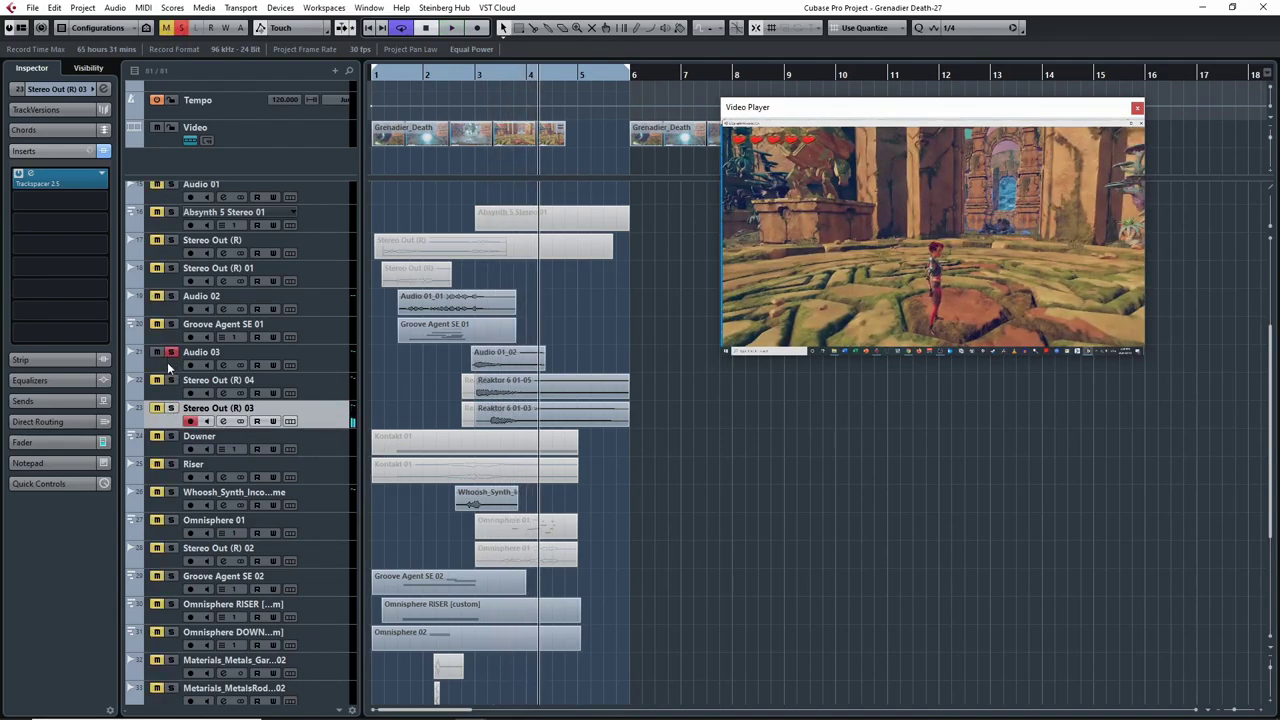
left_click(459, 75)
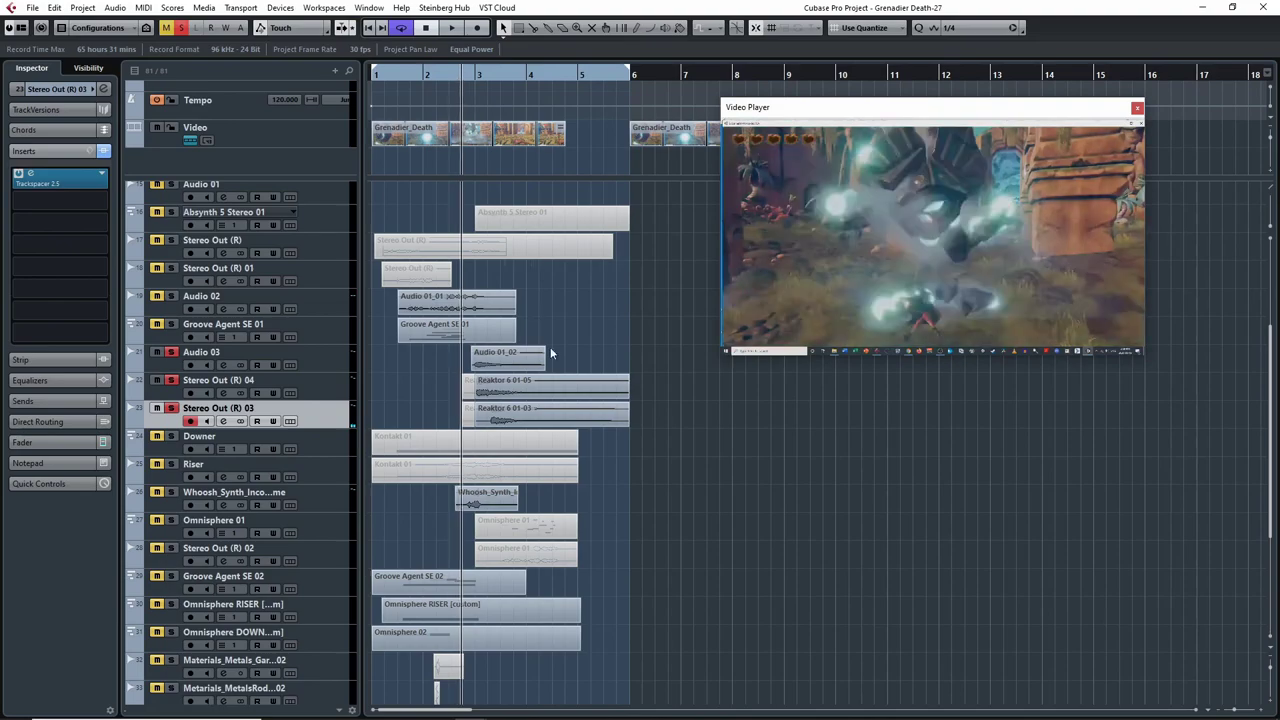
key("space")
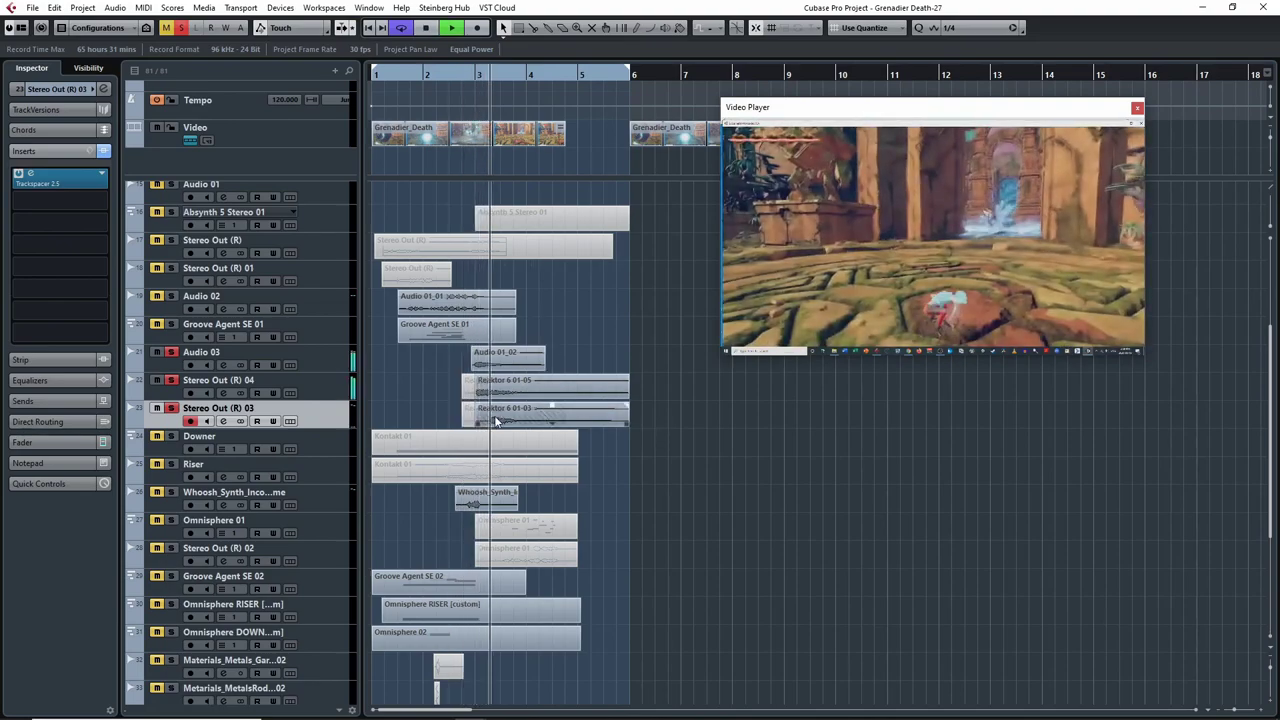
key("space")
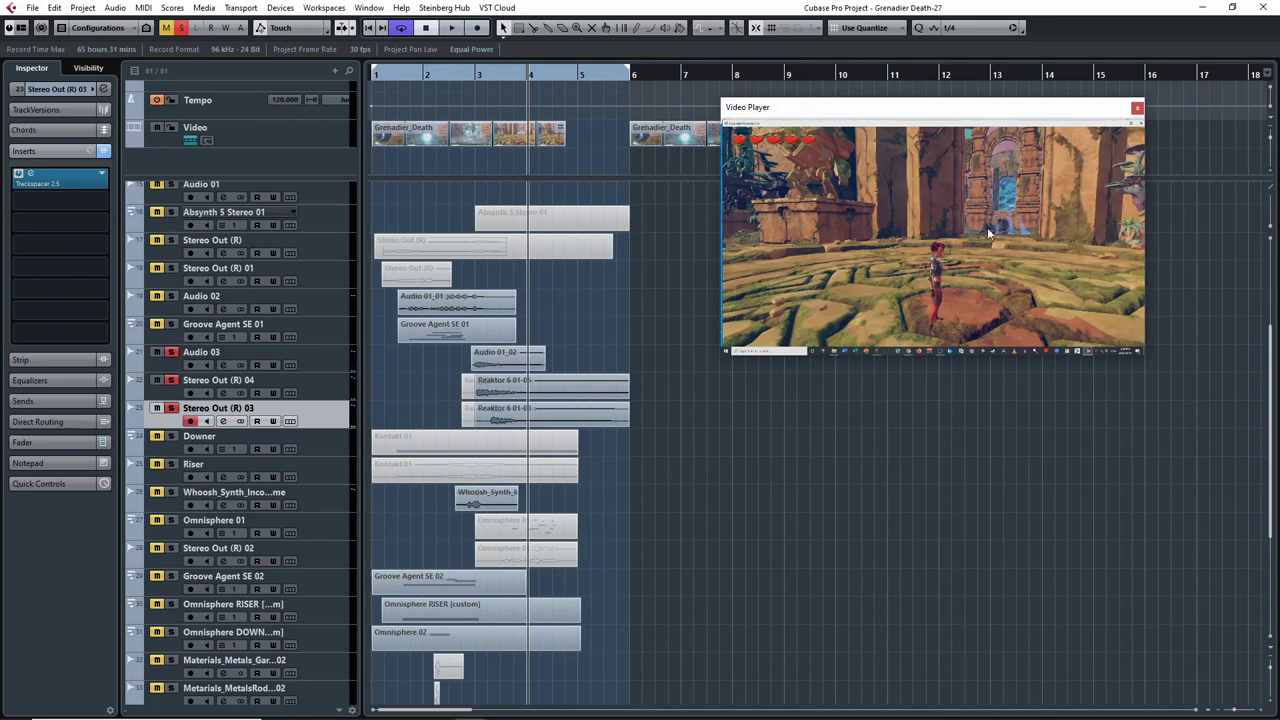
- Replay the three soloed layers from just before bar 3, stop playback and clear their solos
left_click(480, 70)
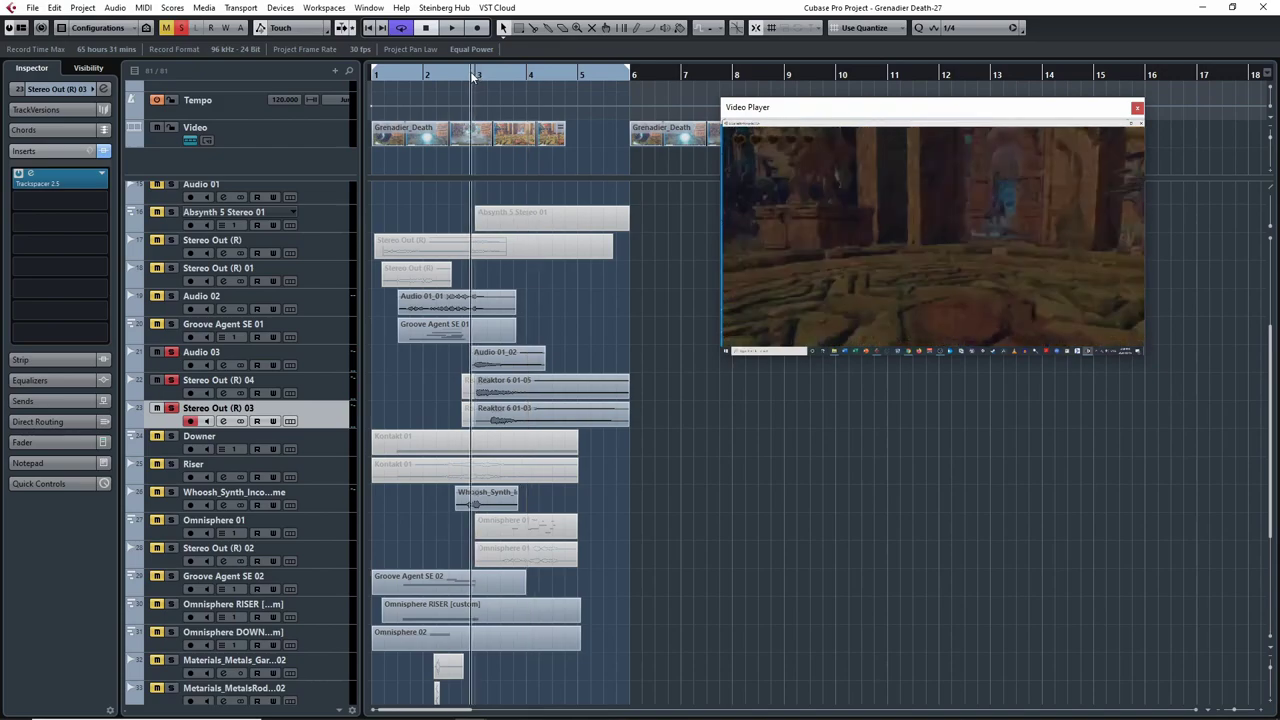
key("space")
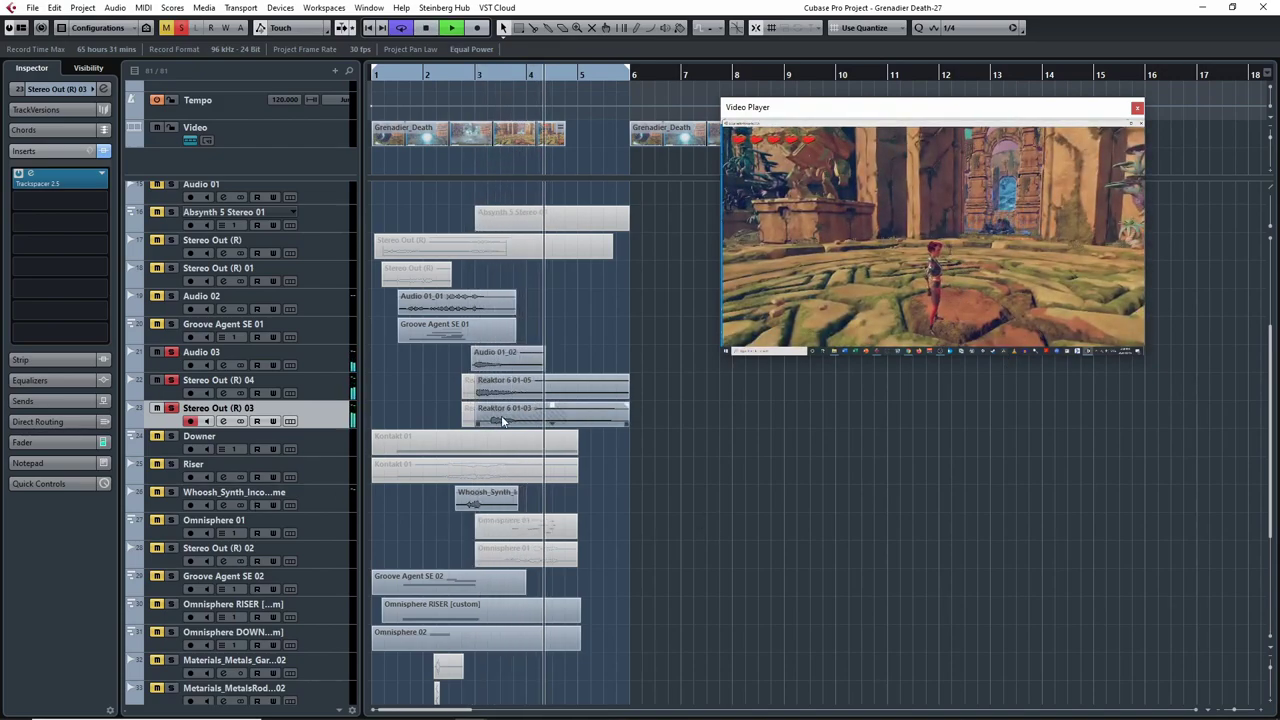
key("space")
left_click(170, 360)
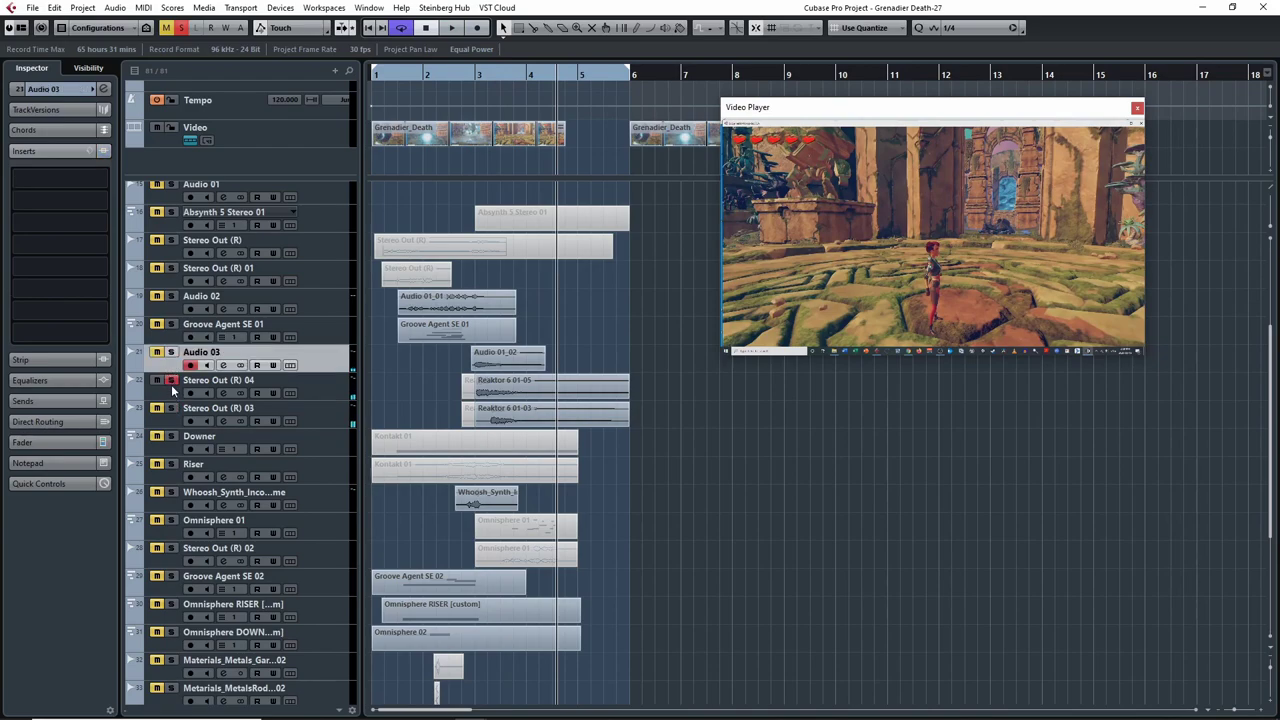
- Select the Whoosh_Synth_Incoming Flame track and solo it with Audio 03, Stereo Out (R) 04 and Stereo Out (R) 03
scroll(622, 462, "down", 3)
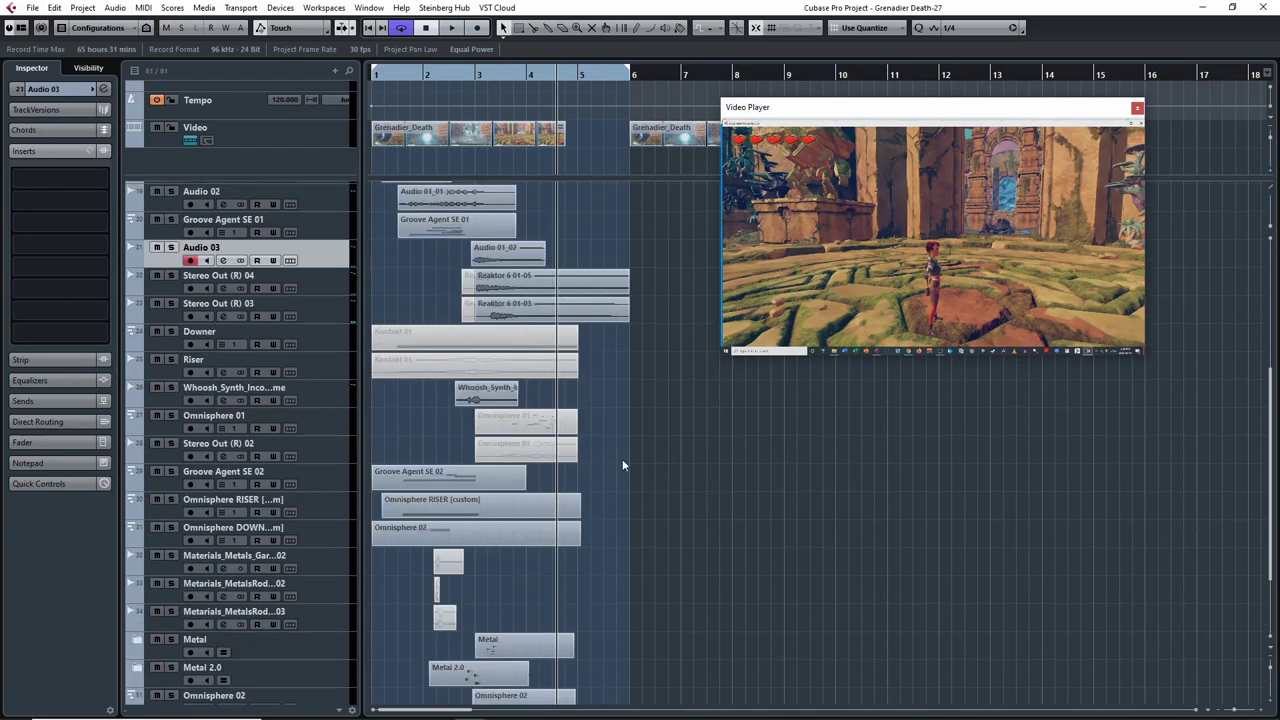
left_click(170, 407)
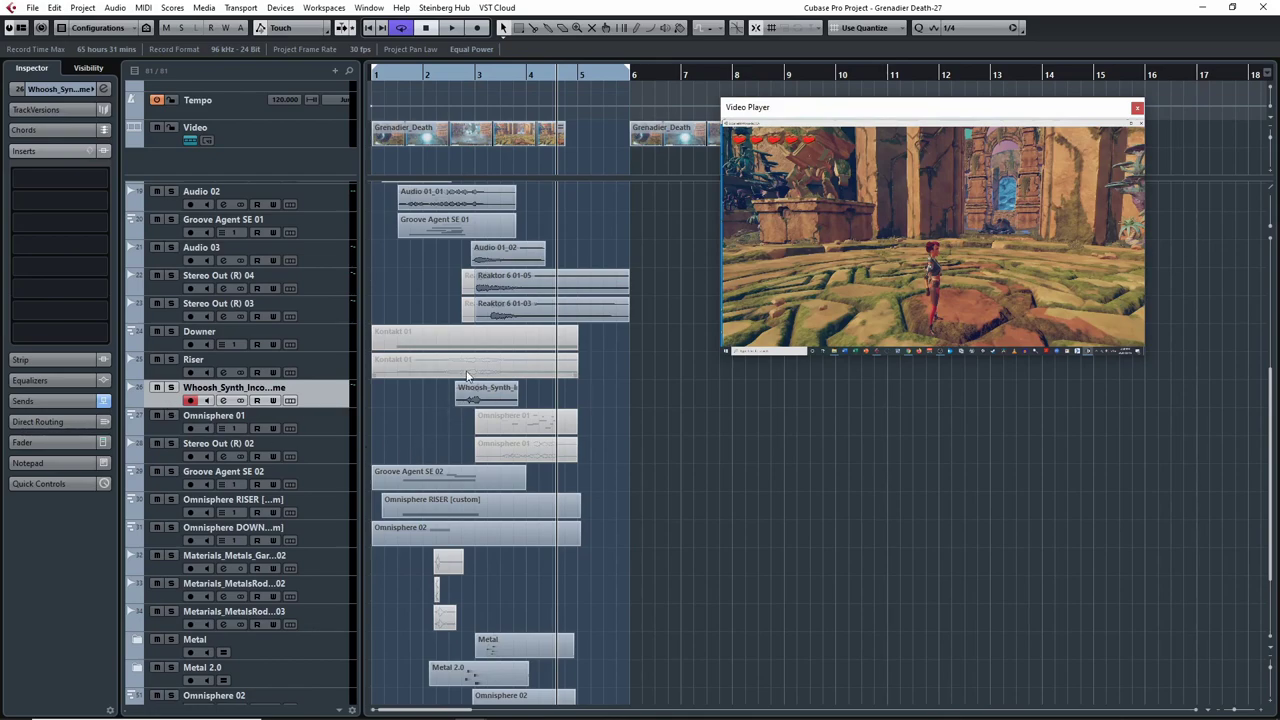
left_click(170, 247)
left_click(170, 303)
left_click(170, 387)
- Open the name of the soloed whoosh track for editing to read it in full
double_click(211, 388)
key("Return")
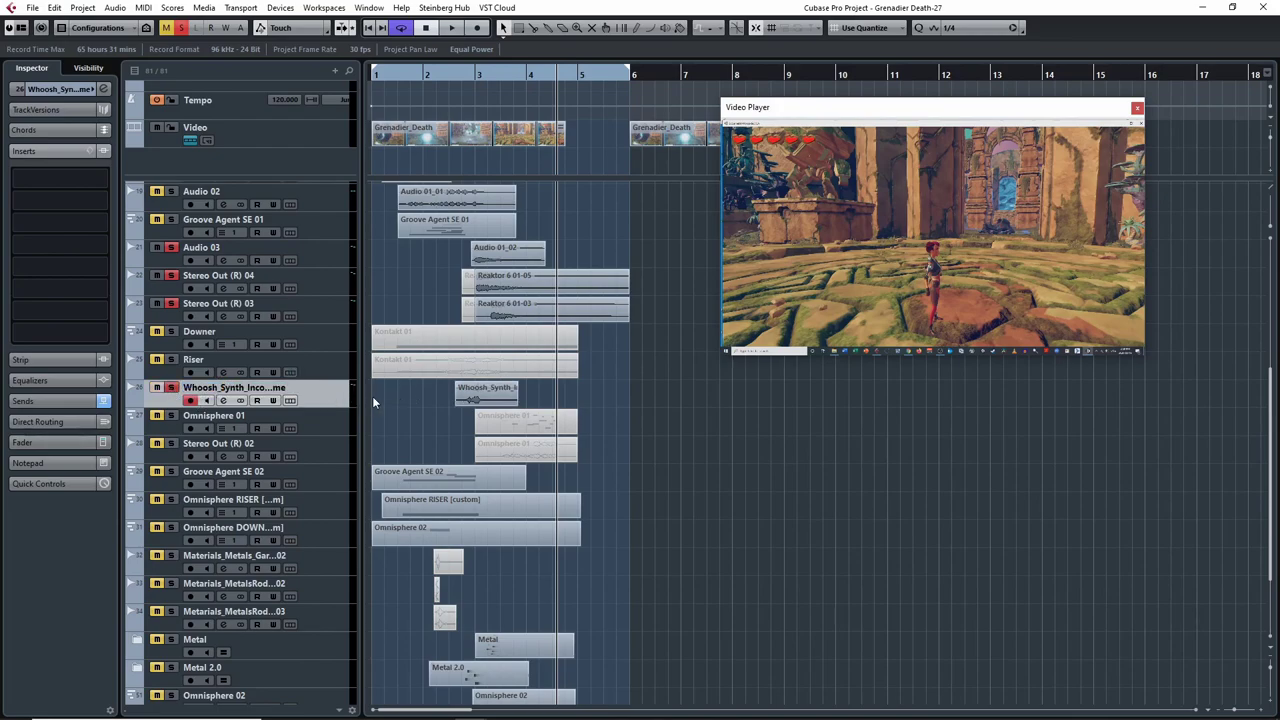
double_click(240, 388)
left_click(241, 391)
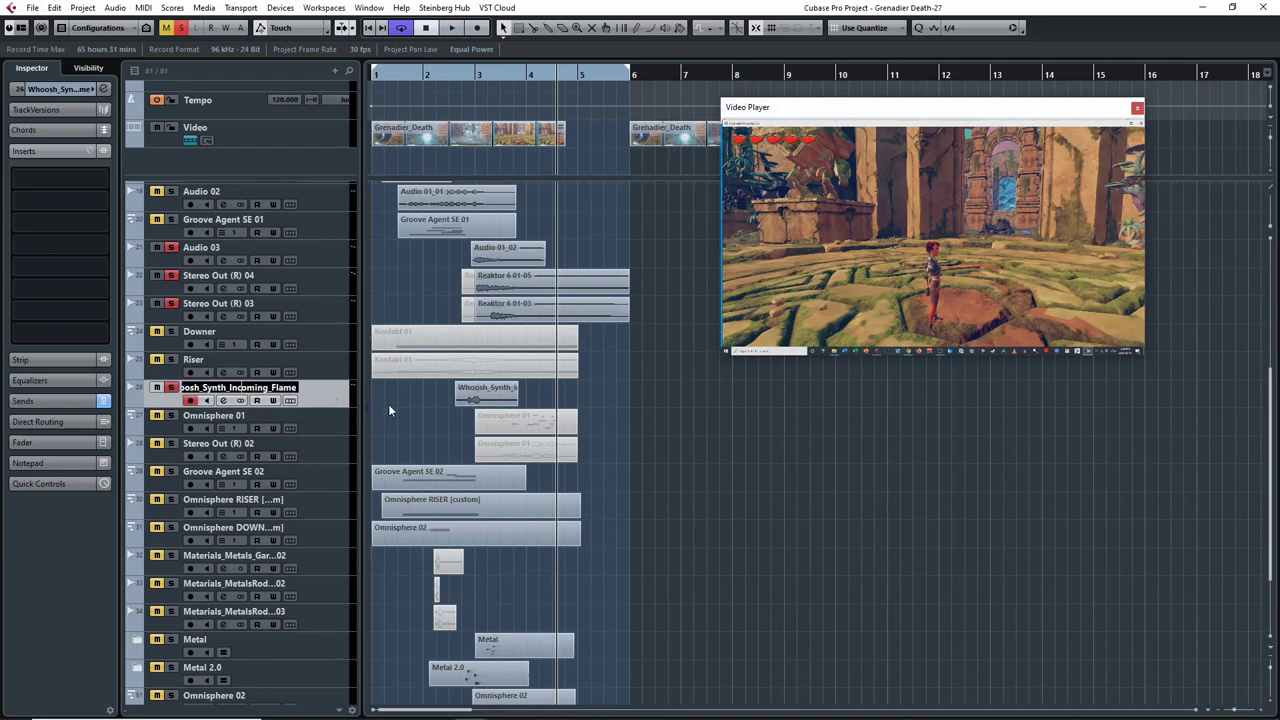
- Audition the whoosh track alone from around the middle of bar 2, and again with Audio 03 and Stereo Out (R) 04 soloed
left_click(170, 298)
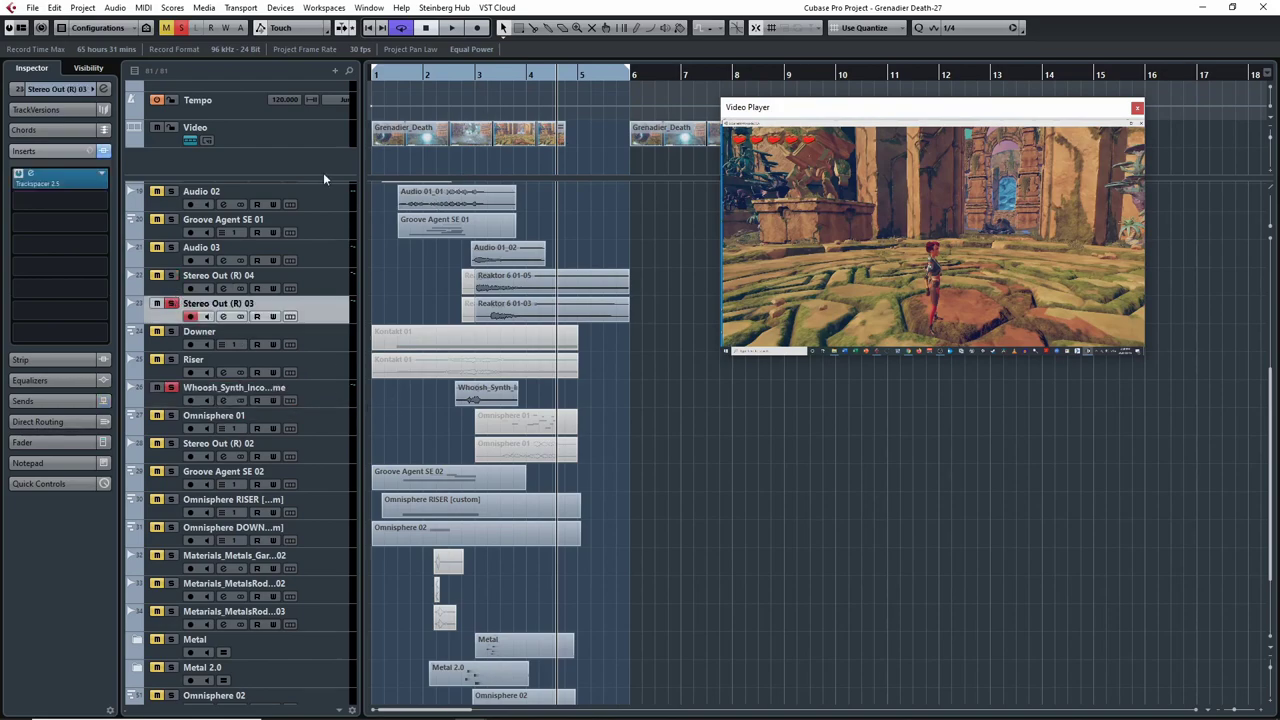
double_click(443, 76)
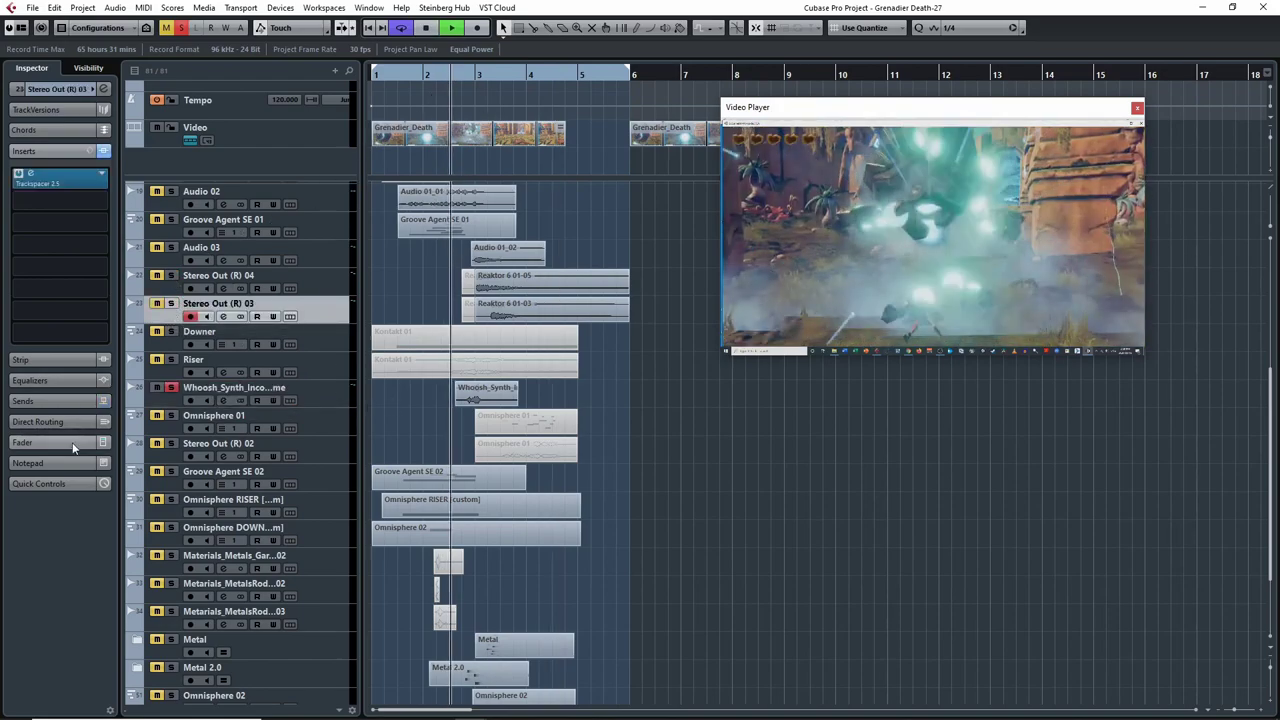
left_click(185, 397)
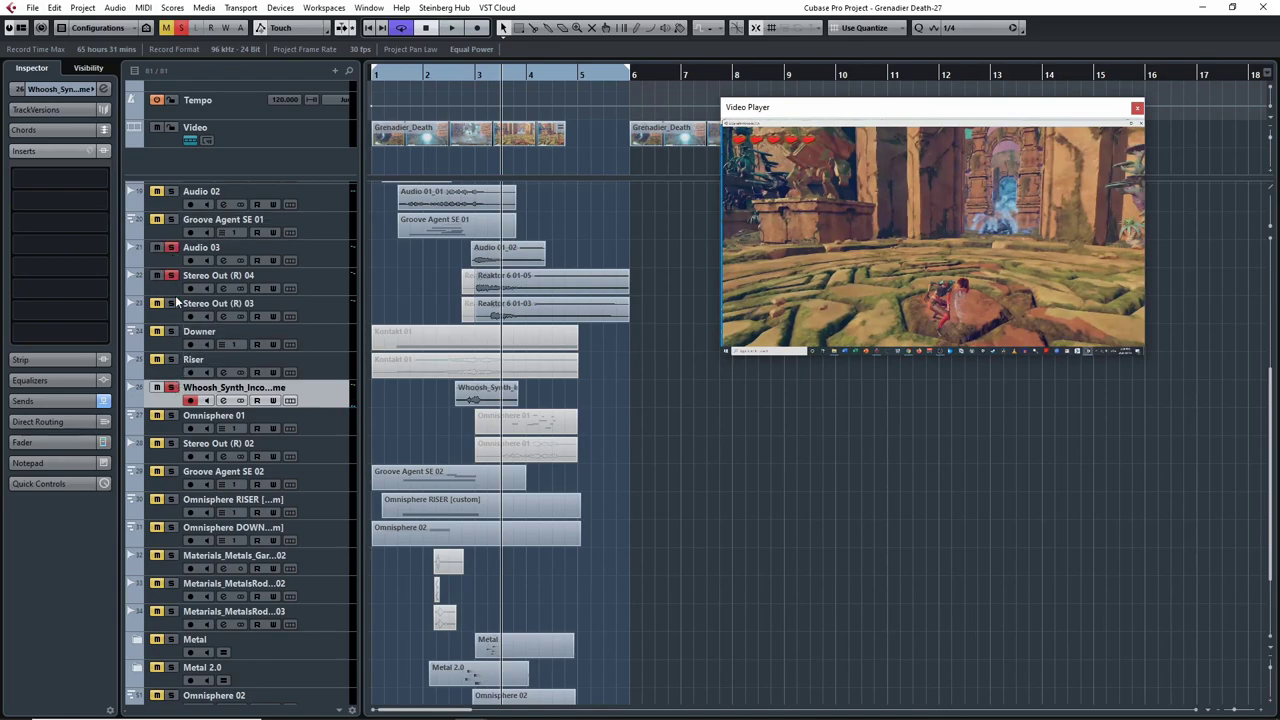
left_click(453, 74)
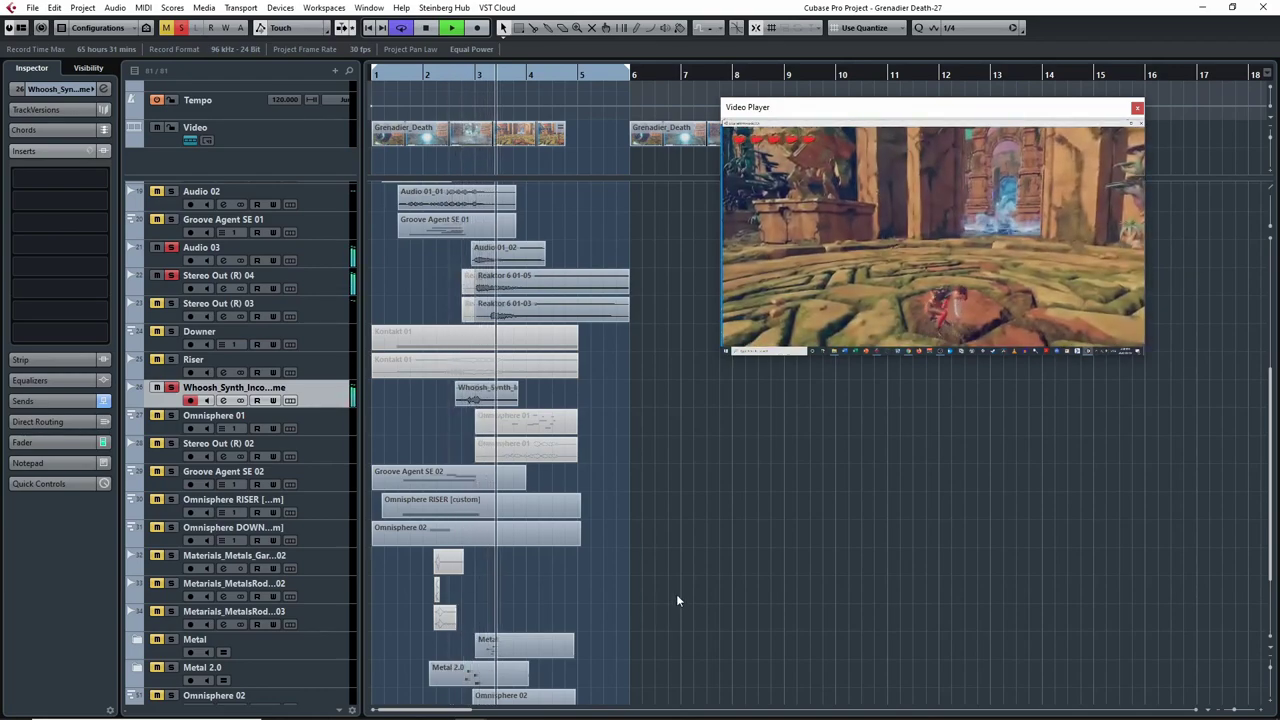
- Add Audio 02 and Groove Agent SE 01 to the soloed whoosh, Audio 03 and Stereo Out (R) 04 tracks and audition them from bar 1
scroll(651, 603, "up", 3)
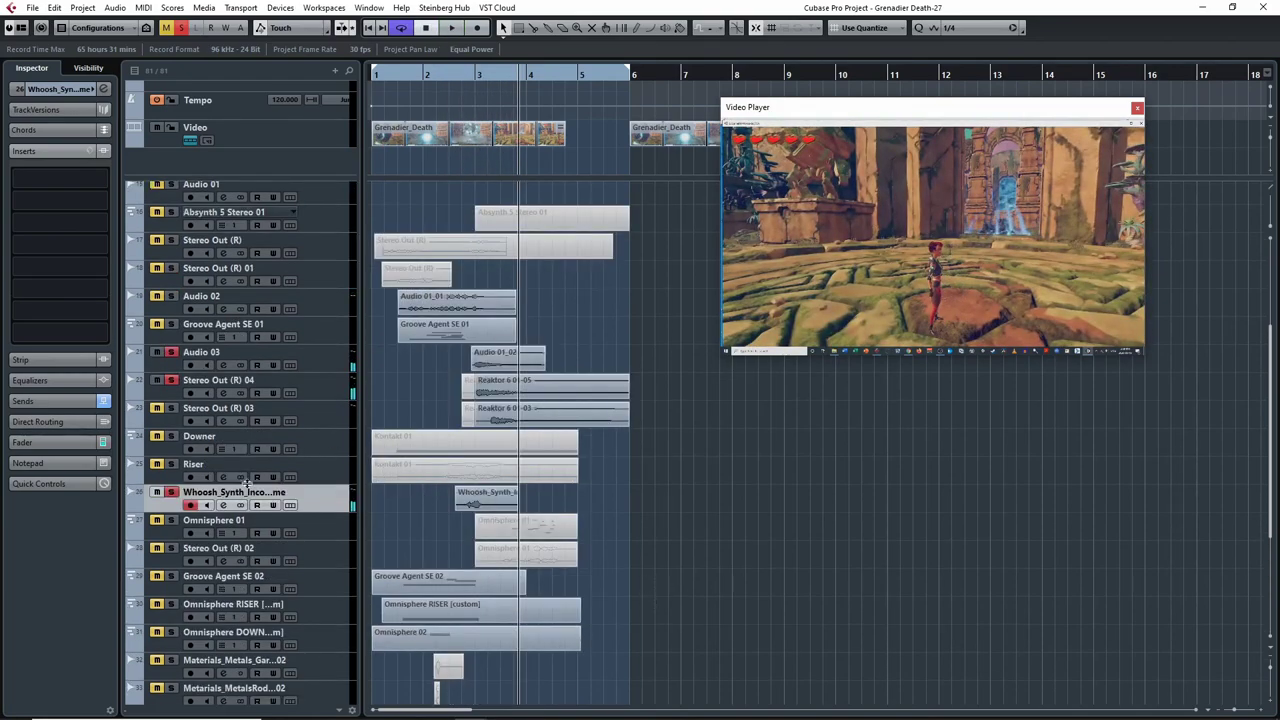
left_click(171, 492)
left_click(171, 296)
left_click(171, 324)
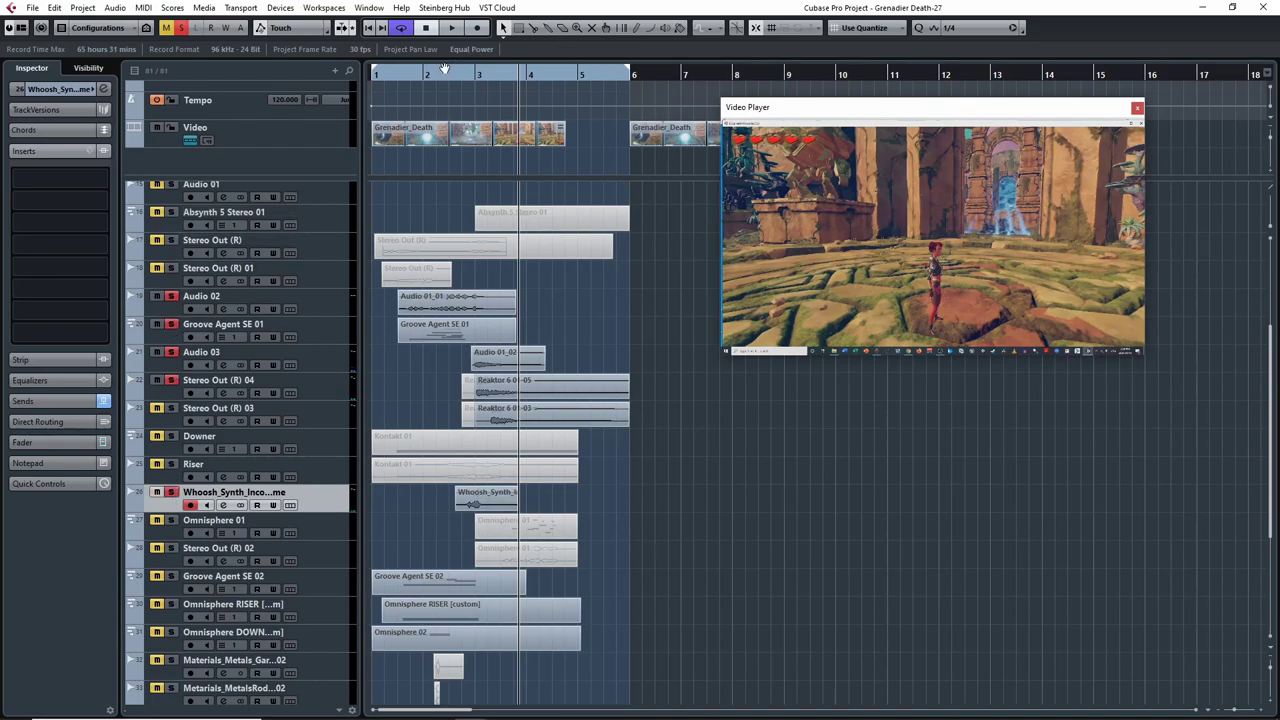
left_click(378, 70)
key("space")
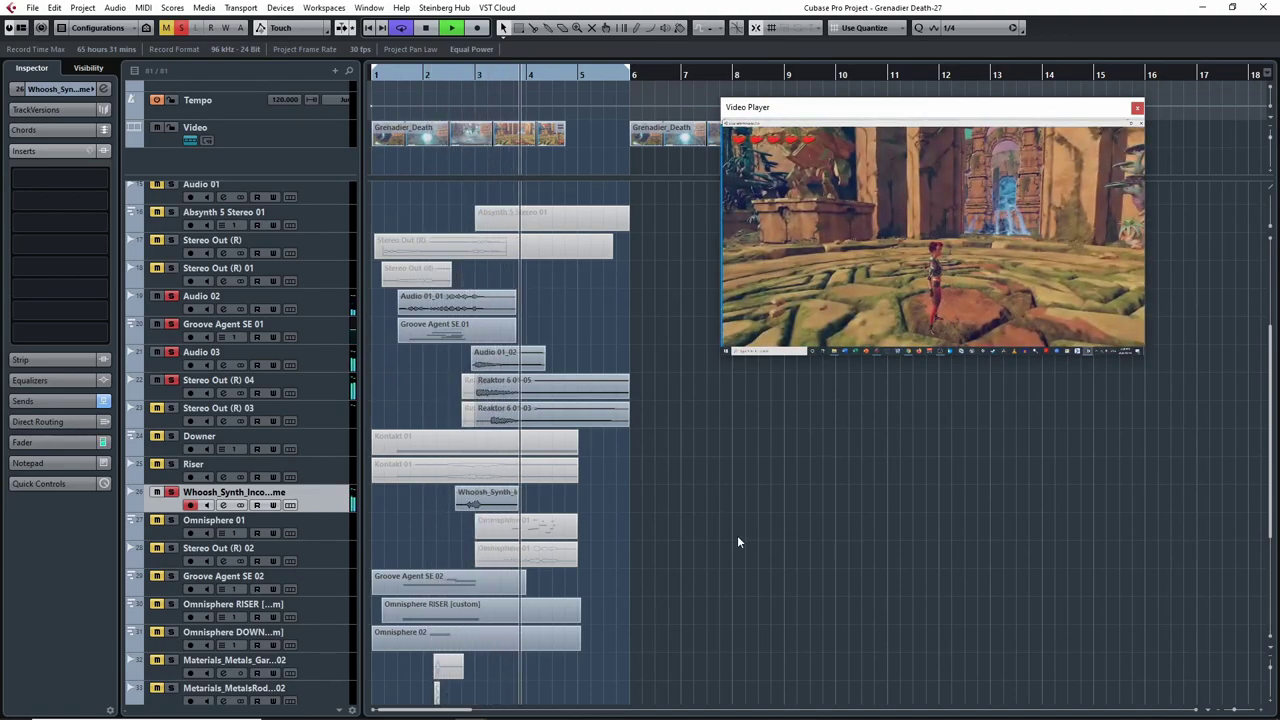
- Clear all current solos, then solo Groove Agent SE 02 with the playhead near the start of bar 1
left_click_drag(171, 298, 166, 412)
left_click(171, 493)
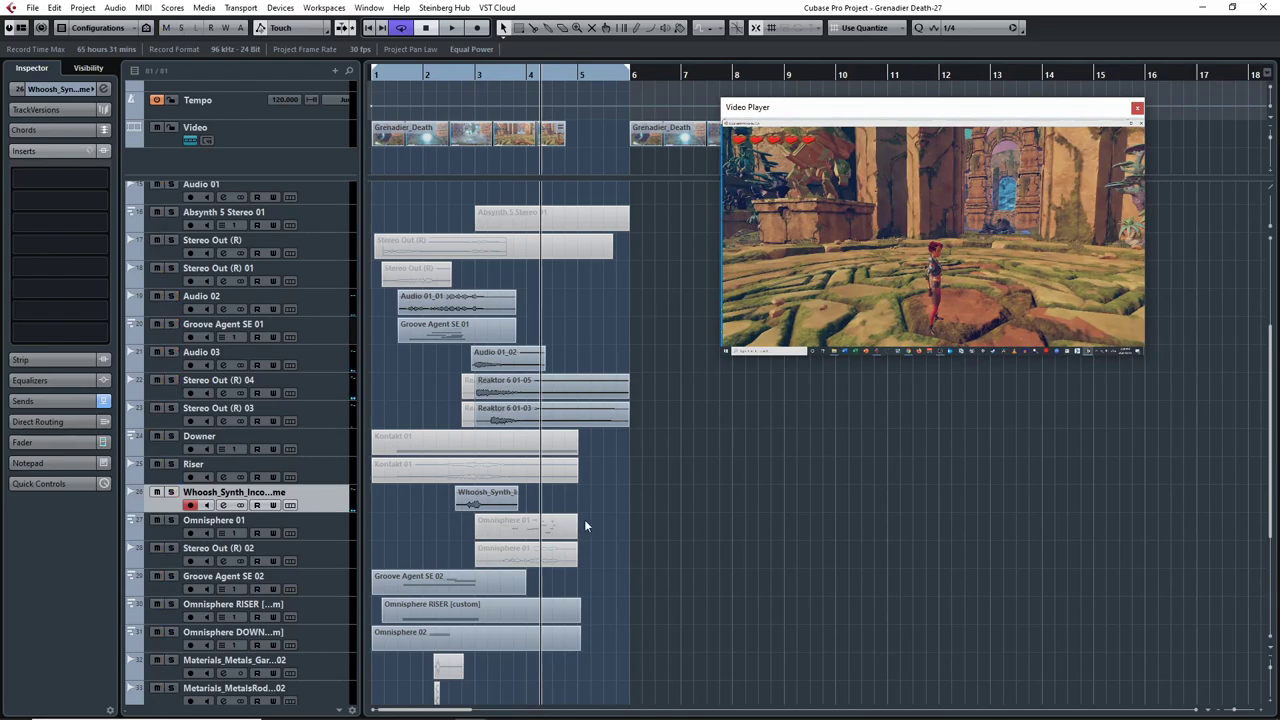
scroll(470, 480, "down", 5)
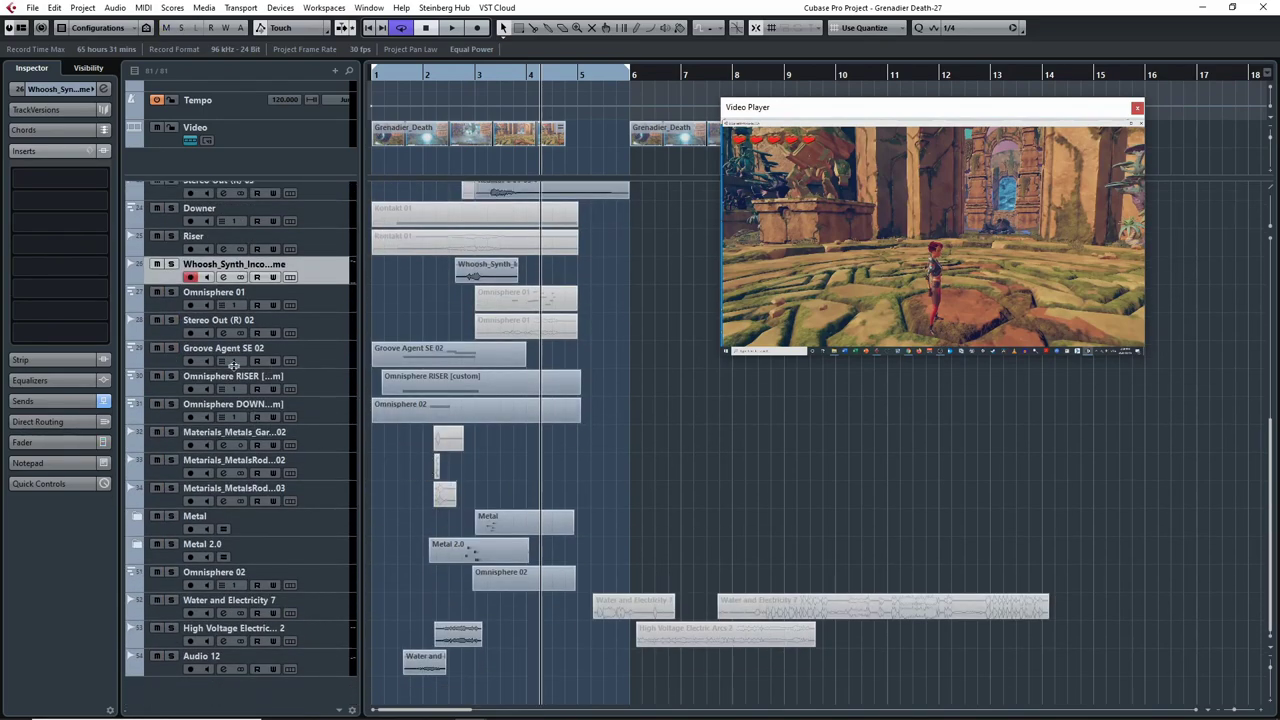
left_click(171, 349)
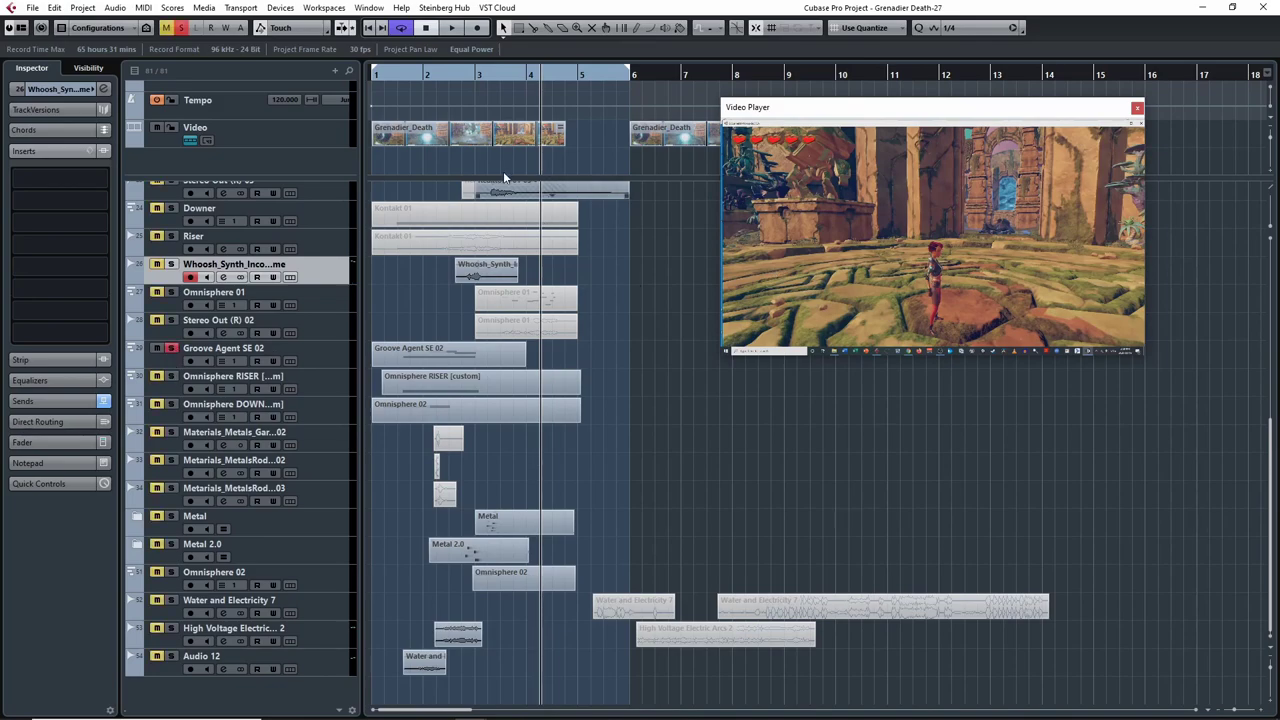
scroll(475, 165, "up", 5)
left_click_drag(420, 76, 390, 88)
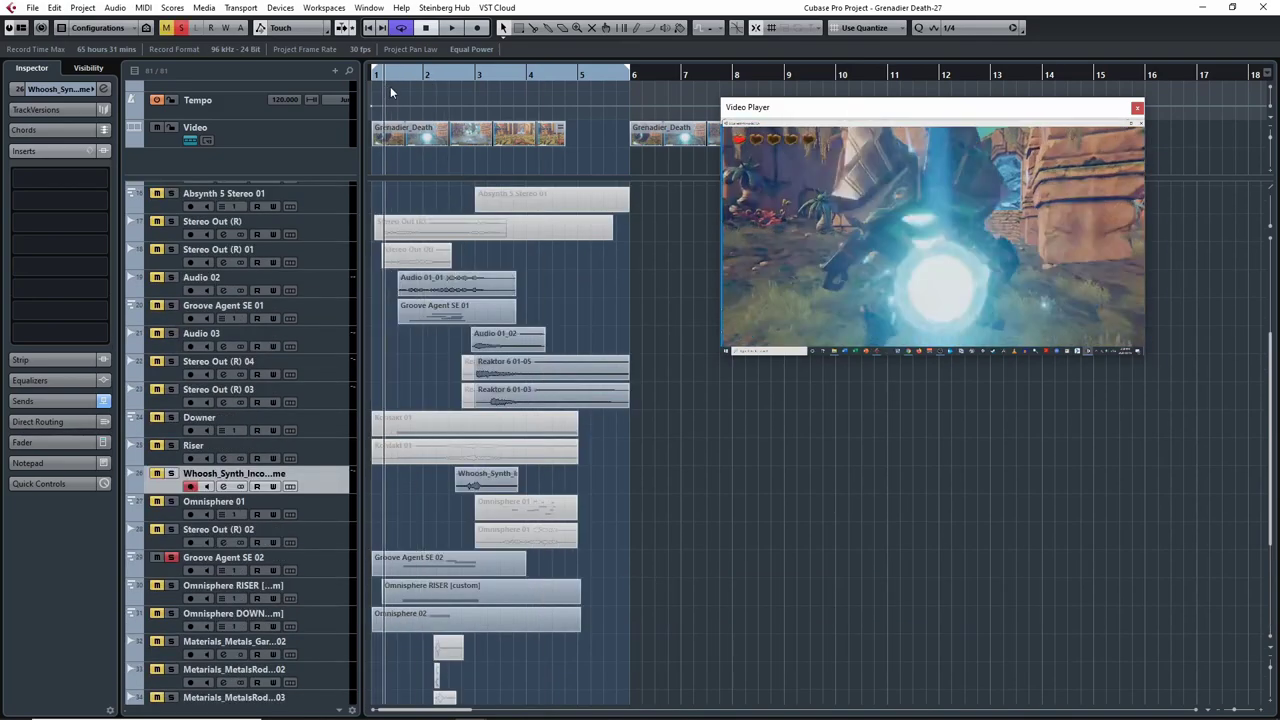
- Replace the Groove Agent SE 02 solo with Audio 02 and Groove Agent SE 01, and audition both from early in bar 1
left_click(171, 557)
left_click(171, 277)
left_click(171, 305)
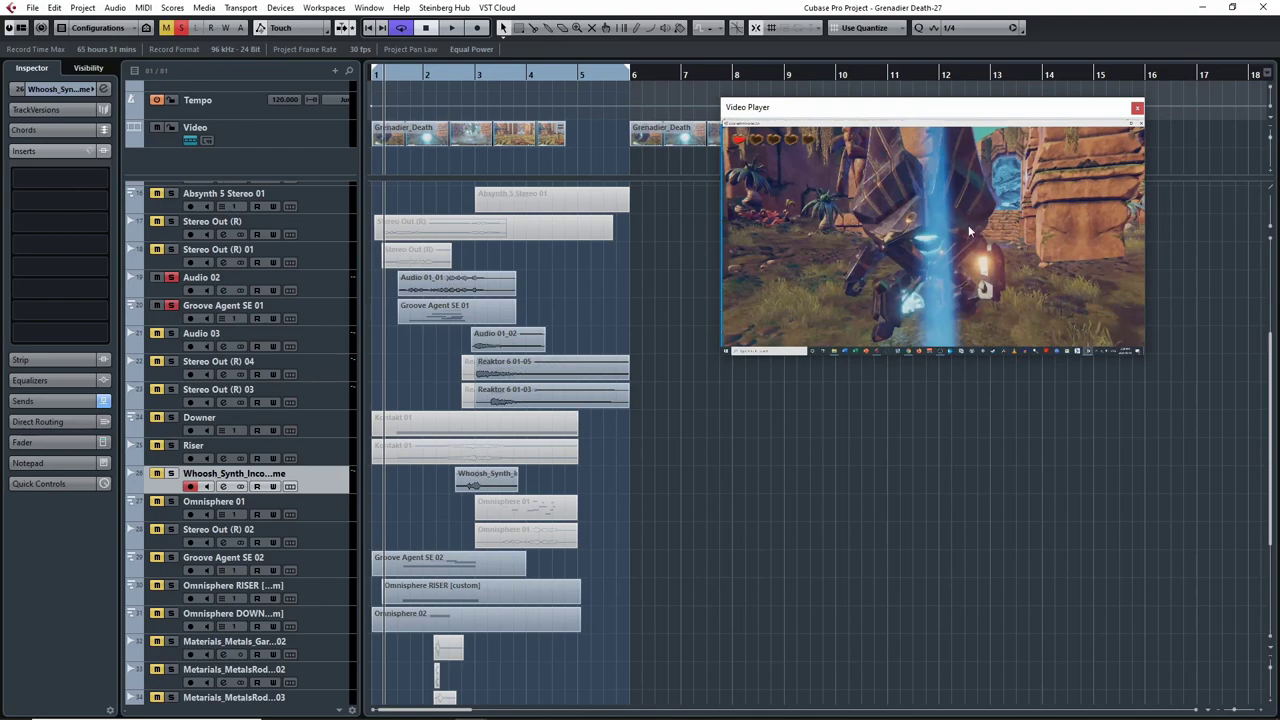
key("space")
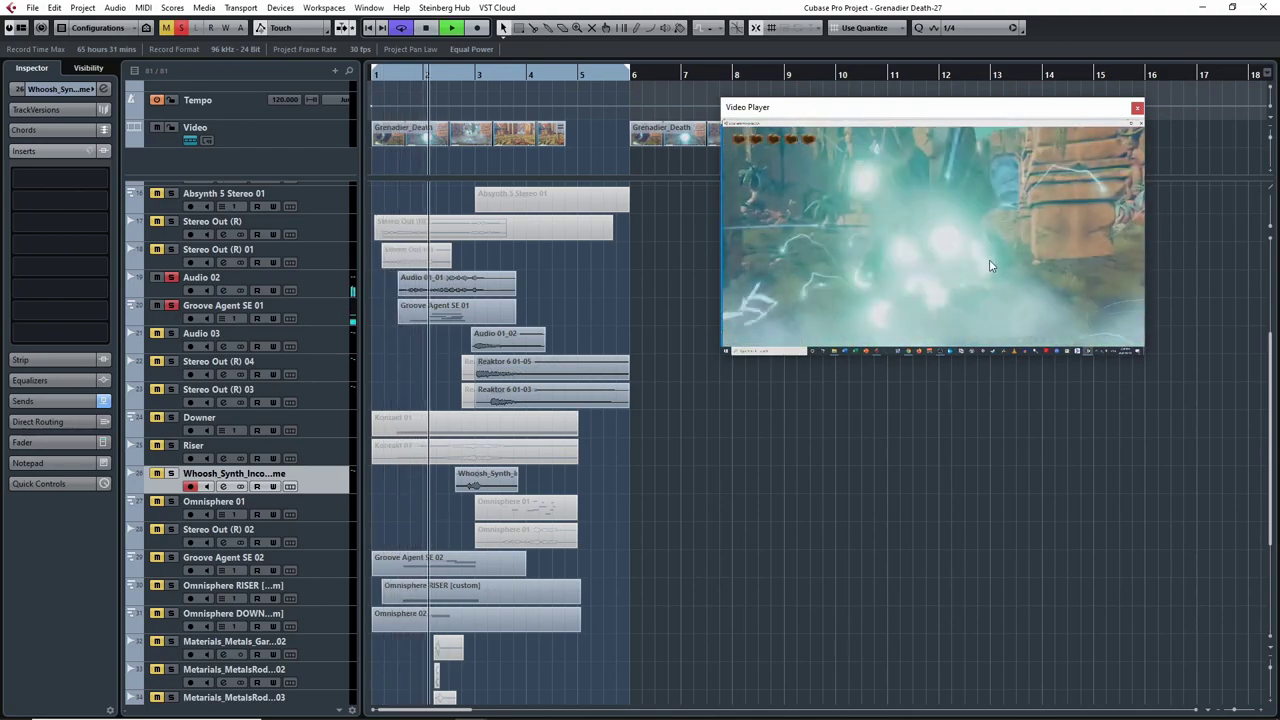
key("space")
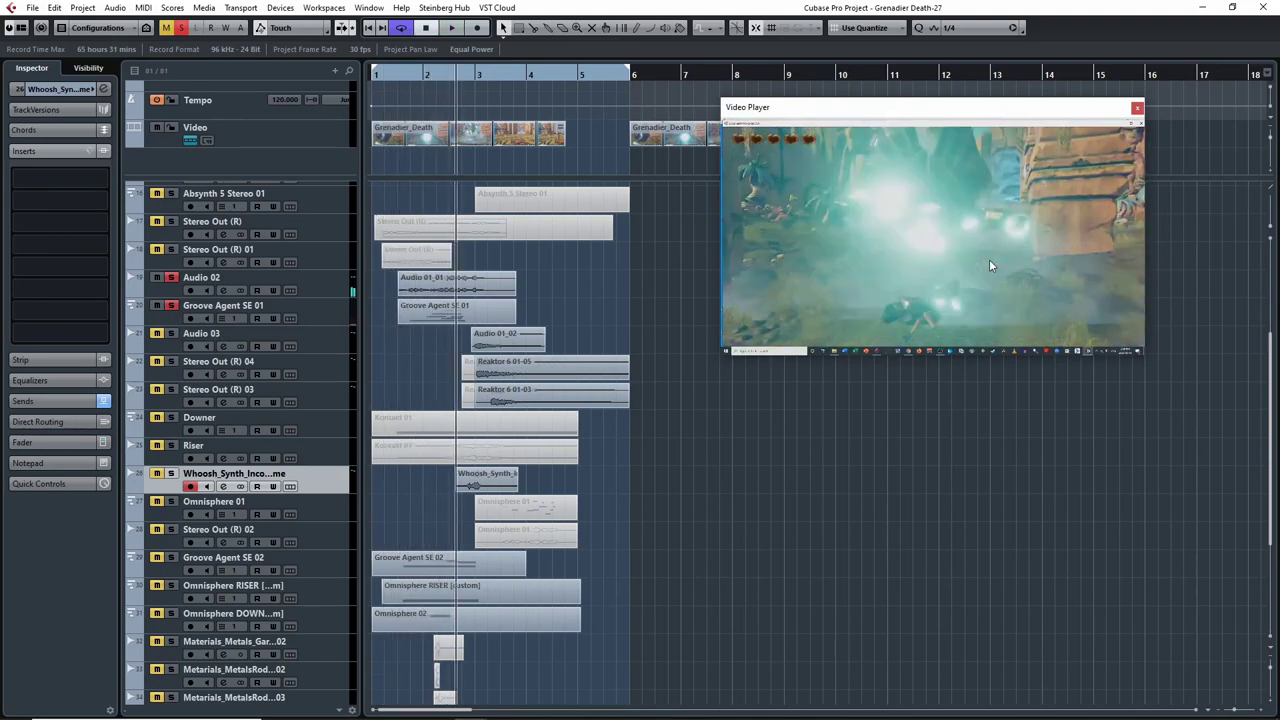
- Replace the Audio 02 and Groove Agent SE 01 solos with Groove Agent SE 02 and audition it from early in bar 1
key("space")
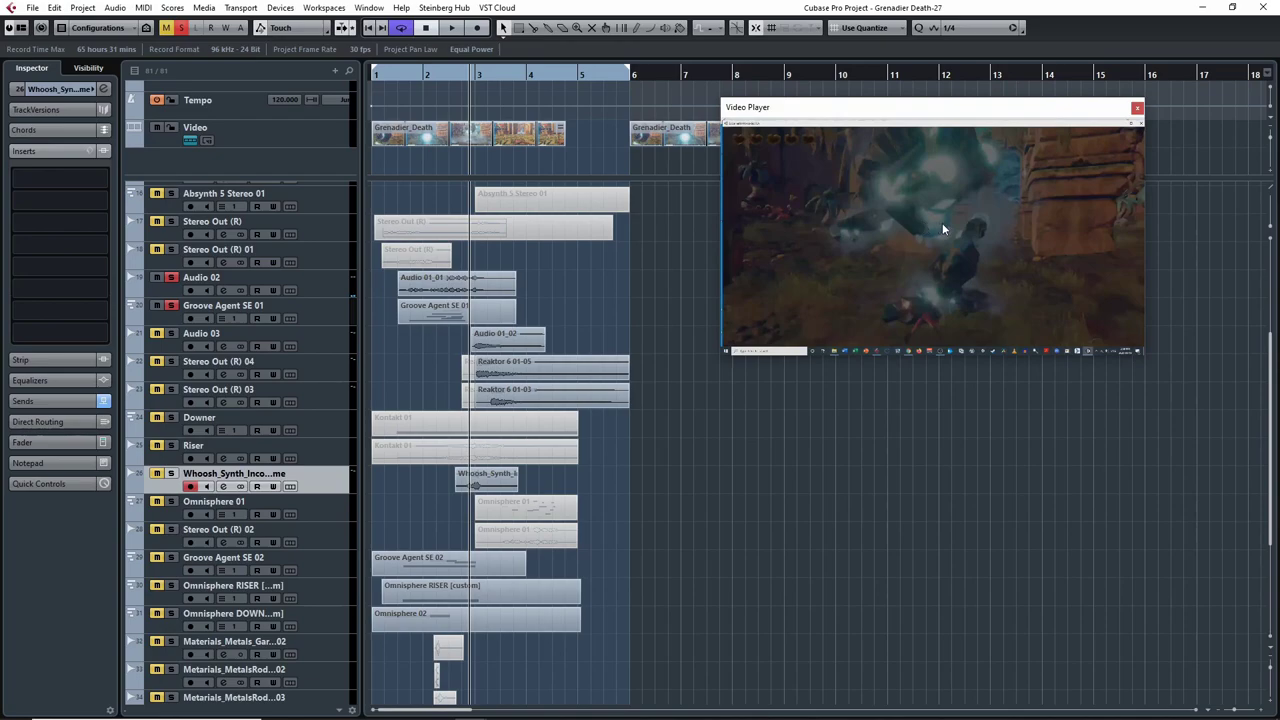
left_click(176, 277)
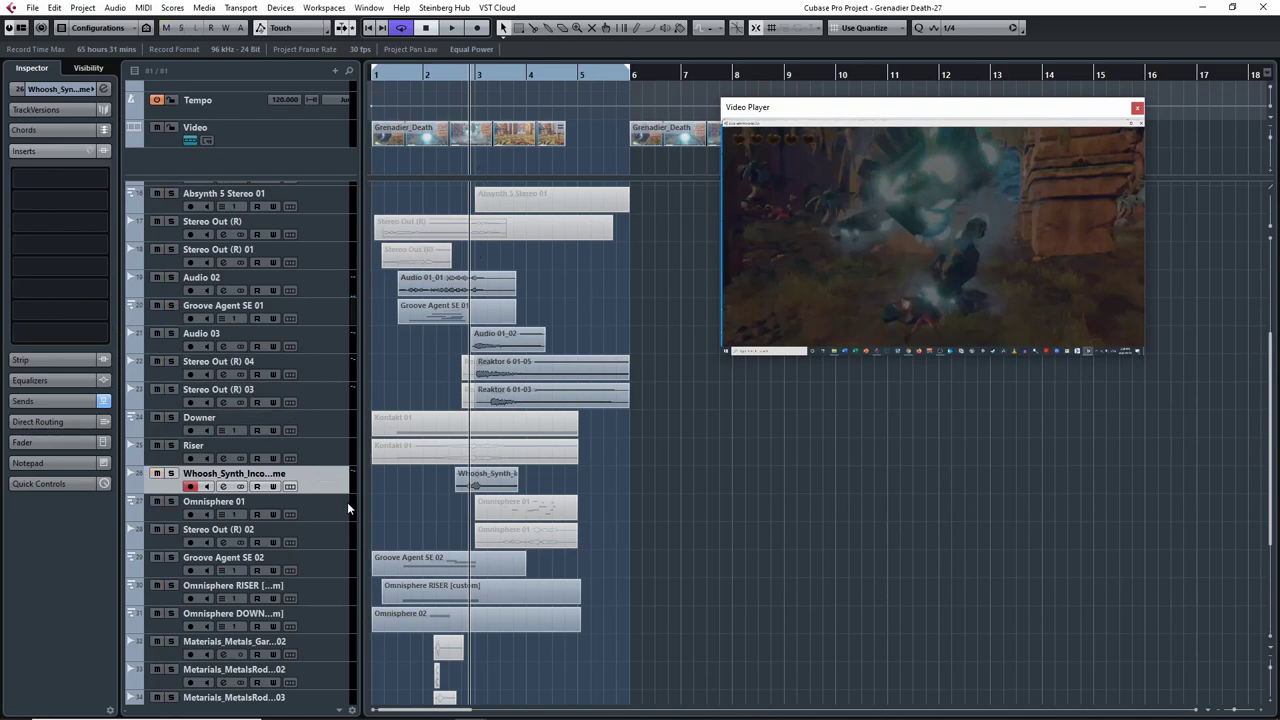
left_click(171, 557)
left_click(177, 571)
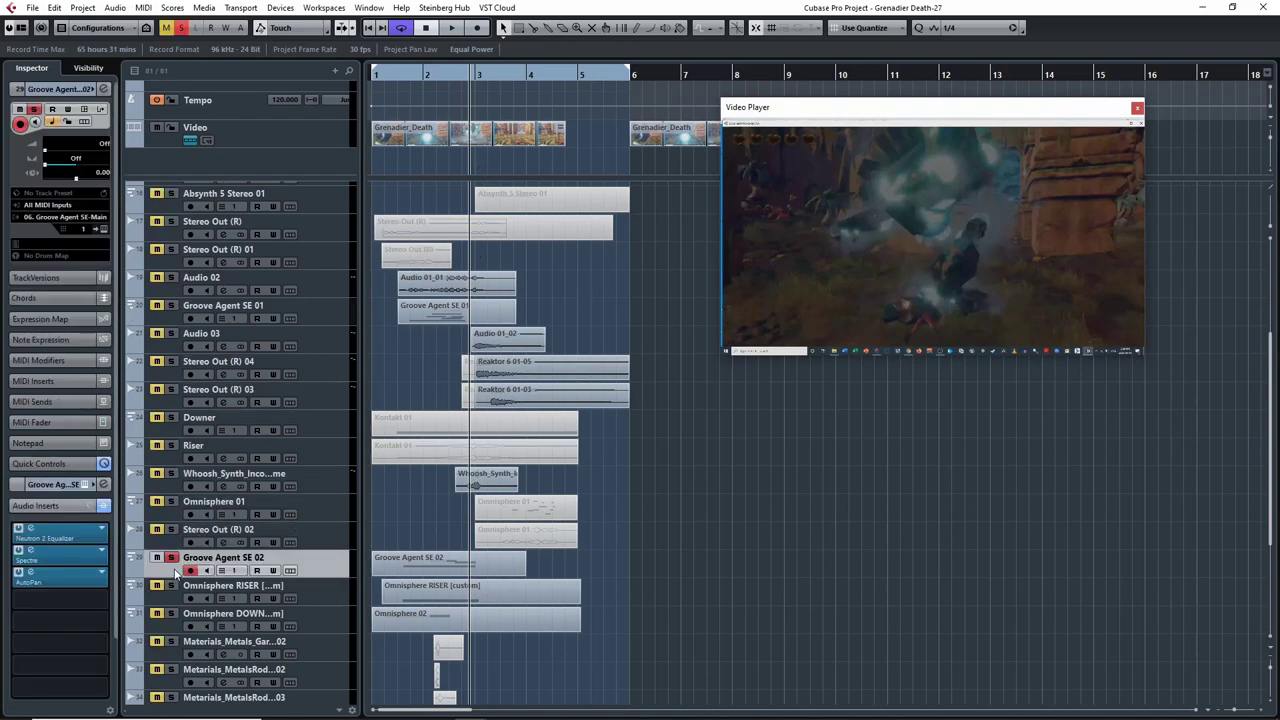
scroll(474, 514, "down", 4)
double_click(383, 79)
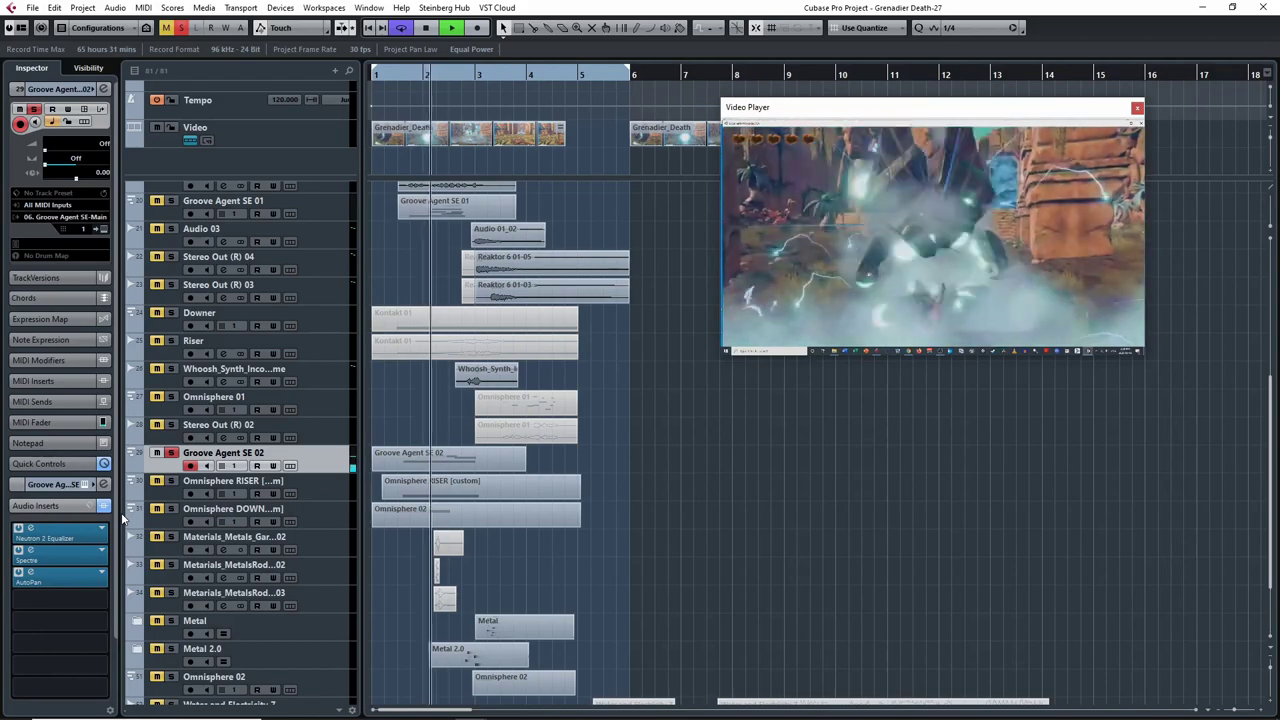
key("space")
- Bypass the audio inserts on Groove Agent SE 02 and audition the dry track again from bar 1
left_click(426, 72)
key("space")
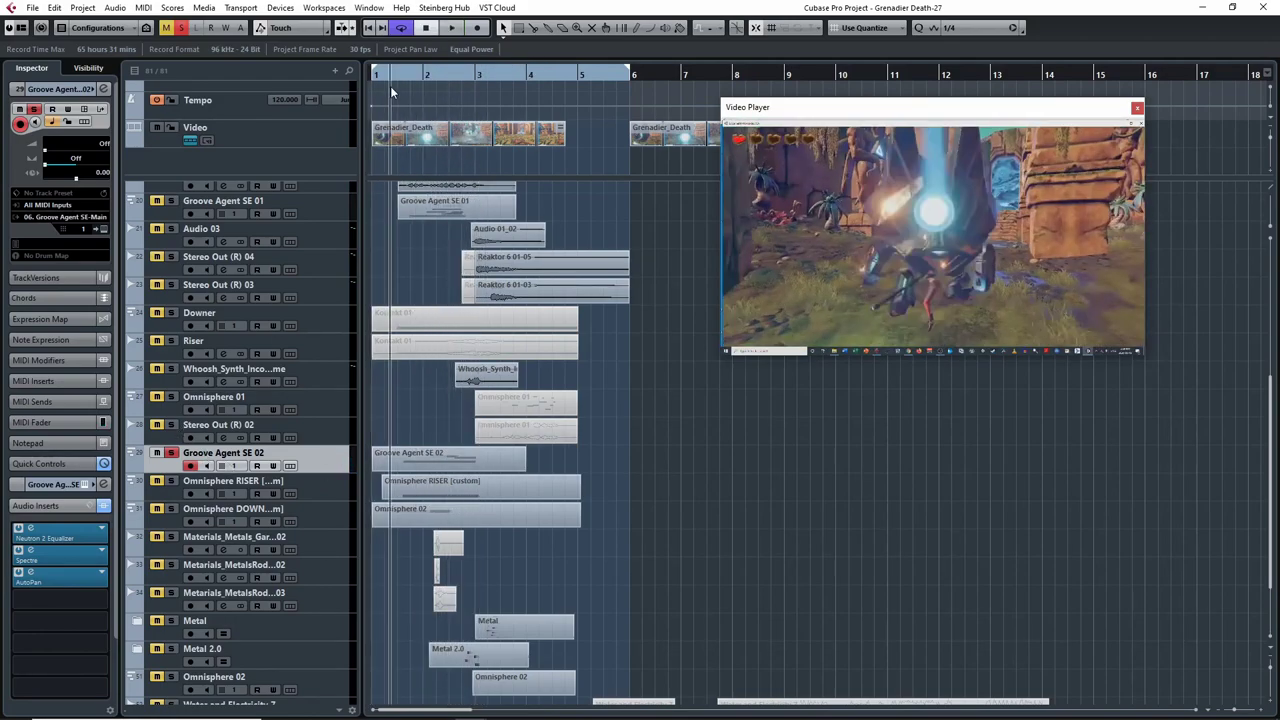
left_click(104, 506)
key("space")
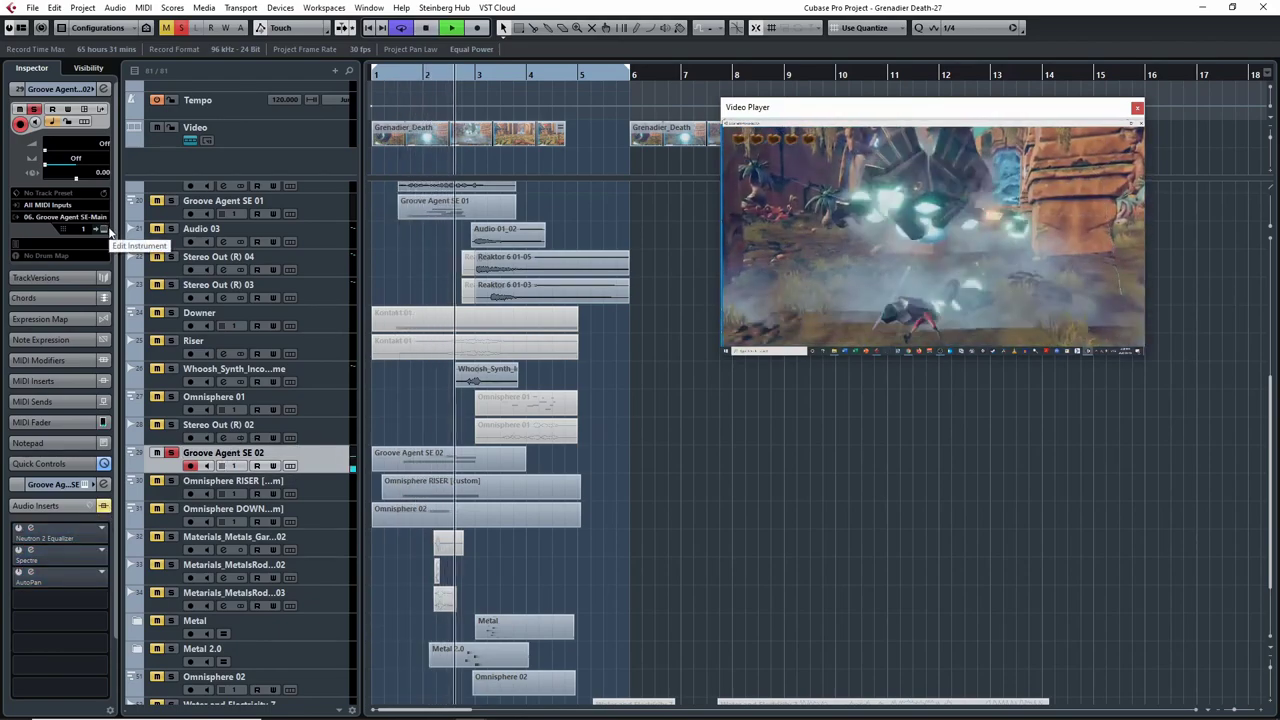
key("space")
- Open the Groove Agent SE 02 instrument, audition the C3 Omnisphere 01 pad in group 4, and show its whole sample waveform
left_click(106, 229)
left_click_drag(1040, 117, 862, 132)
left_click(516, 286)
left_click(456, 378)
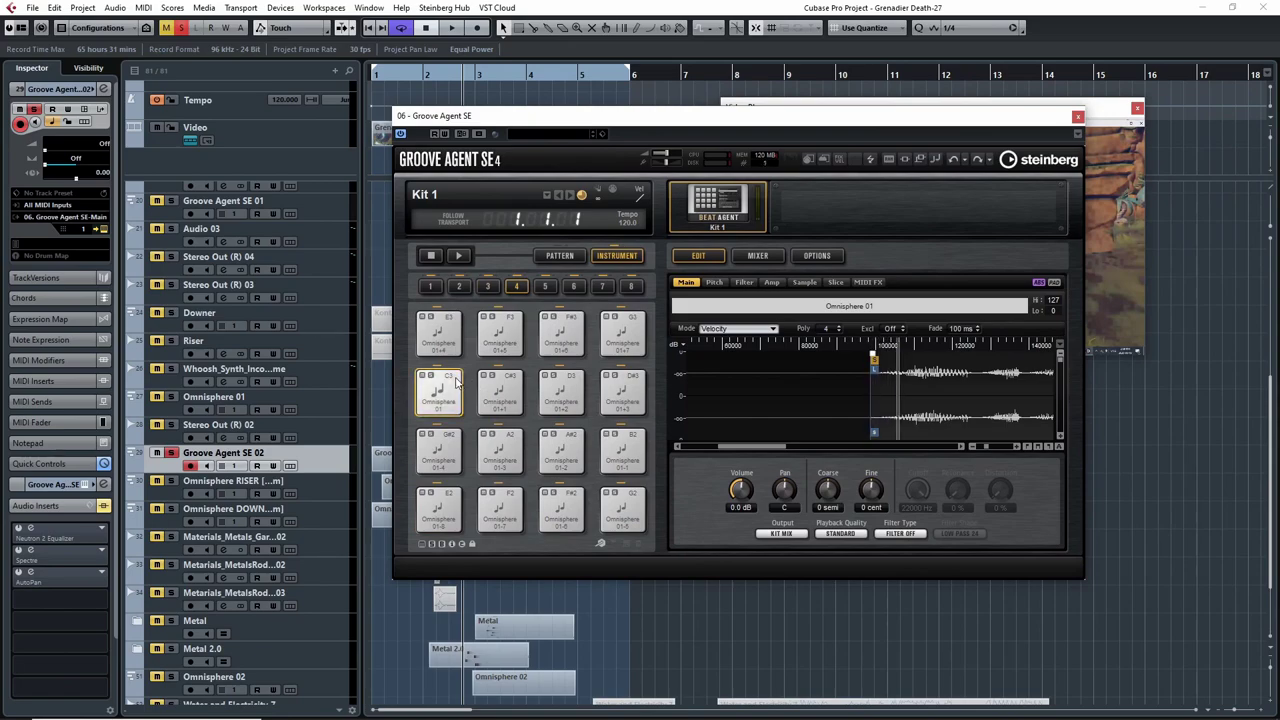
left_click(456, 381)
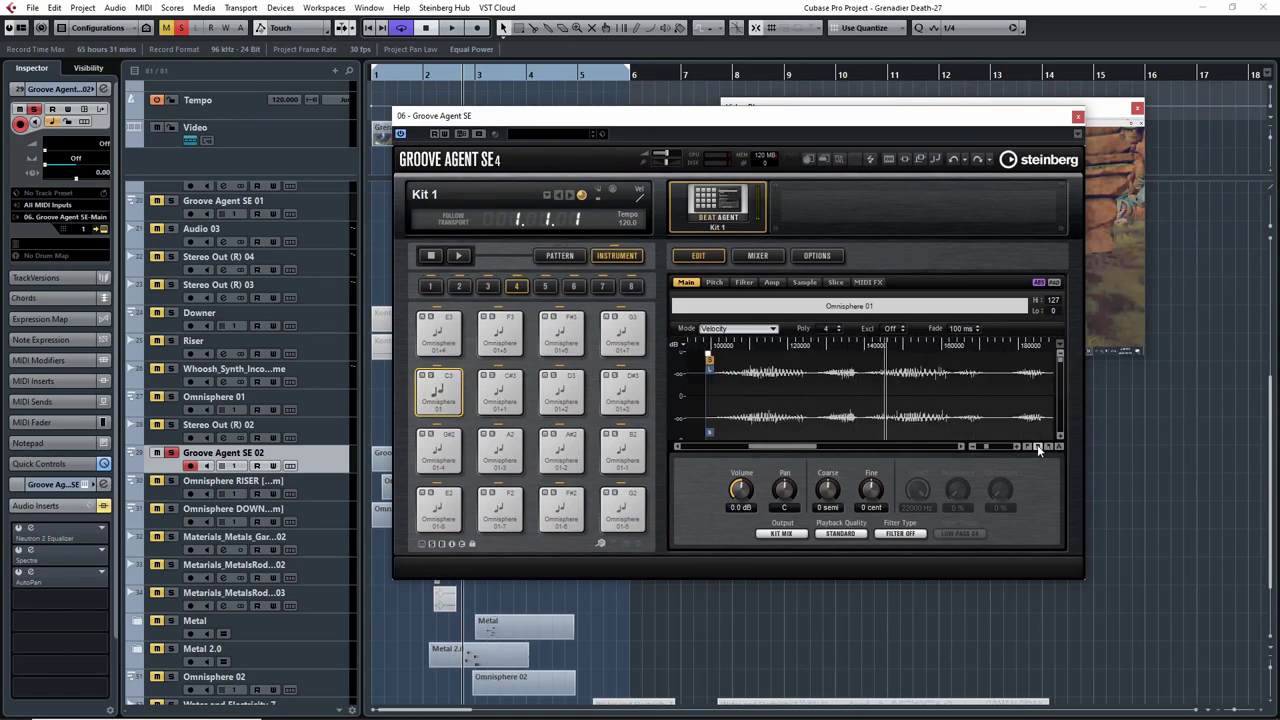
left_click(1037, 447)
- Set the C3 Omnisphere 01 pad's pitch envelope amount to 0.00 and audition the pad
left_click(712, 283)
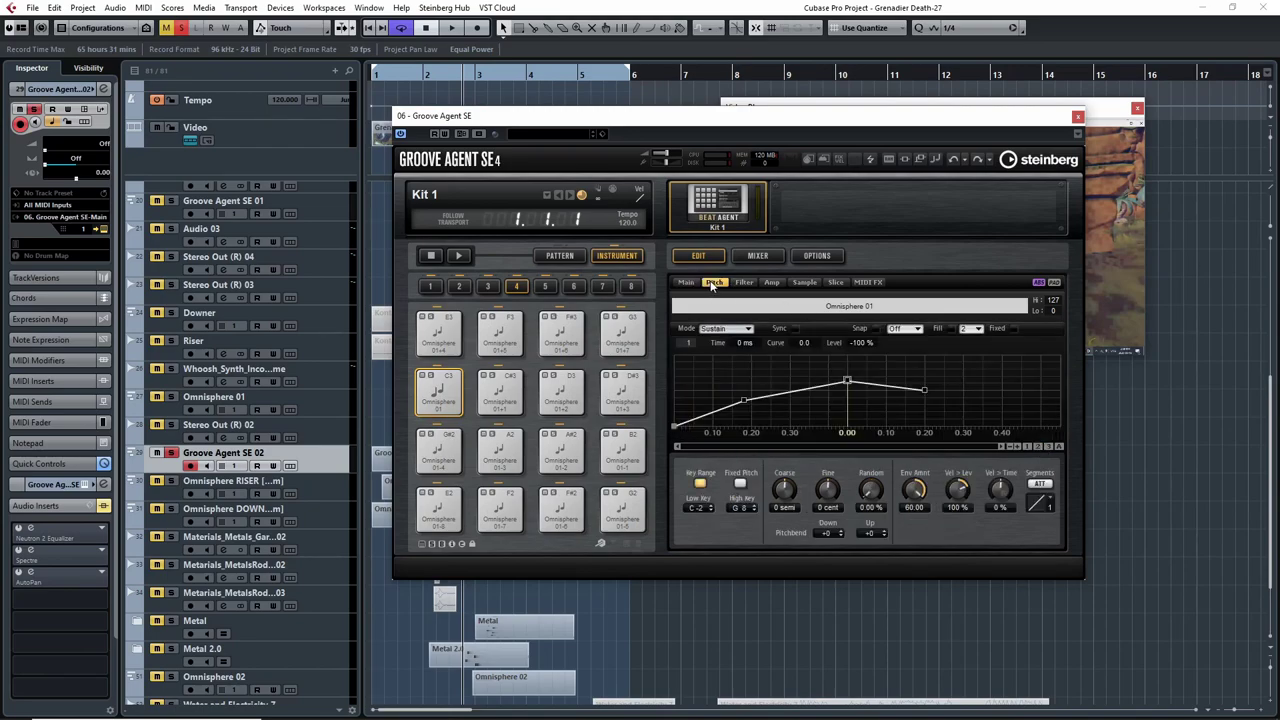
left_click_drag(915, 488, 913, 526)
left_click_drag(913, 489, 910, 492)
left_click(456, 377)
left_click(456, 377)
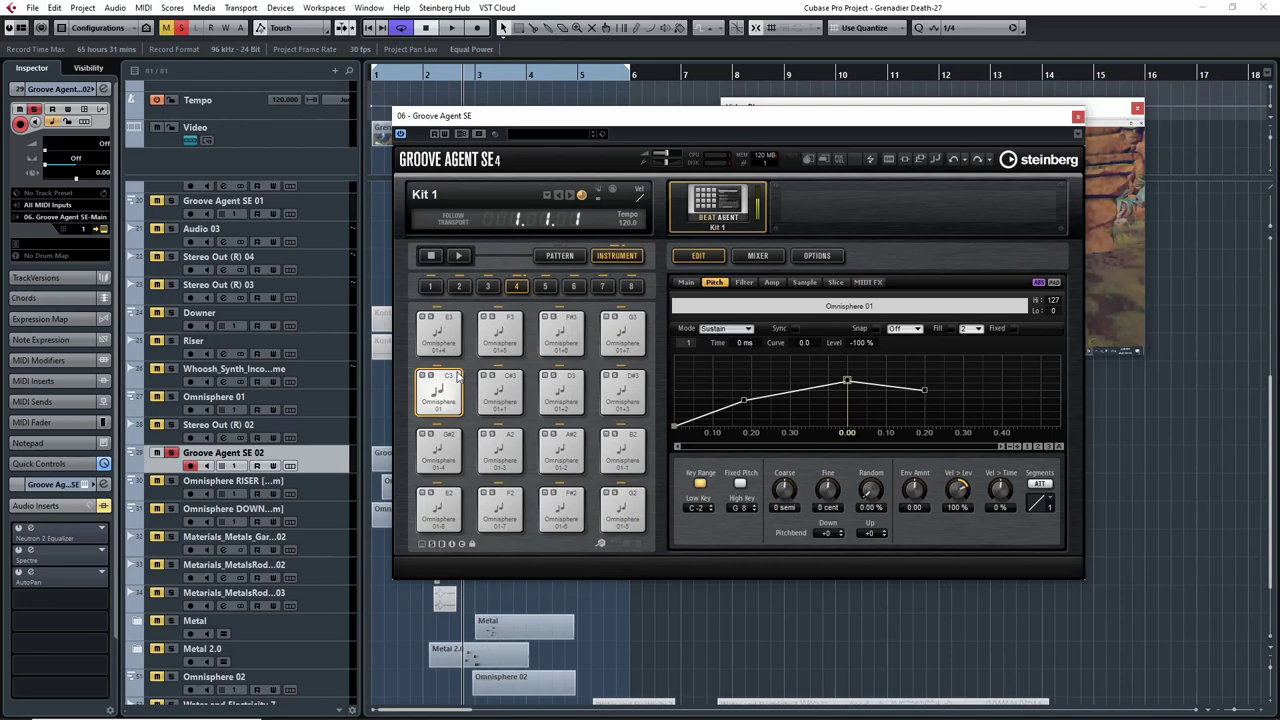
- Check the C3 pad's filter and main sample settings, and audition it against the G3 pad
left_click(744, 282)
left_click(686, 282)
left_click(457, 378)
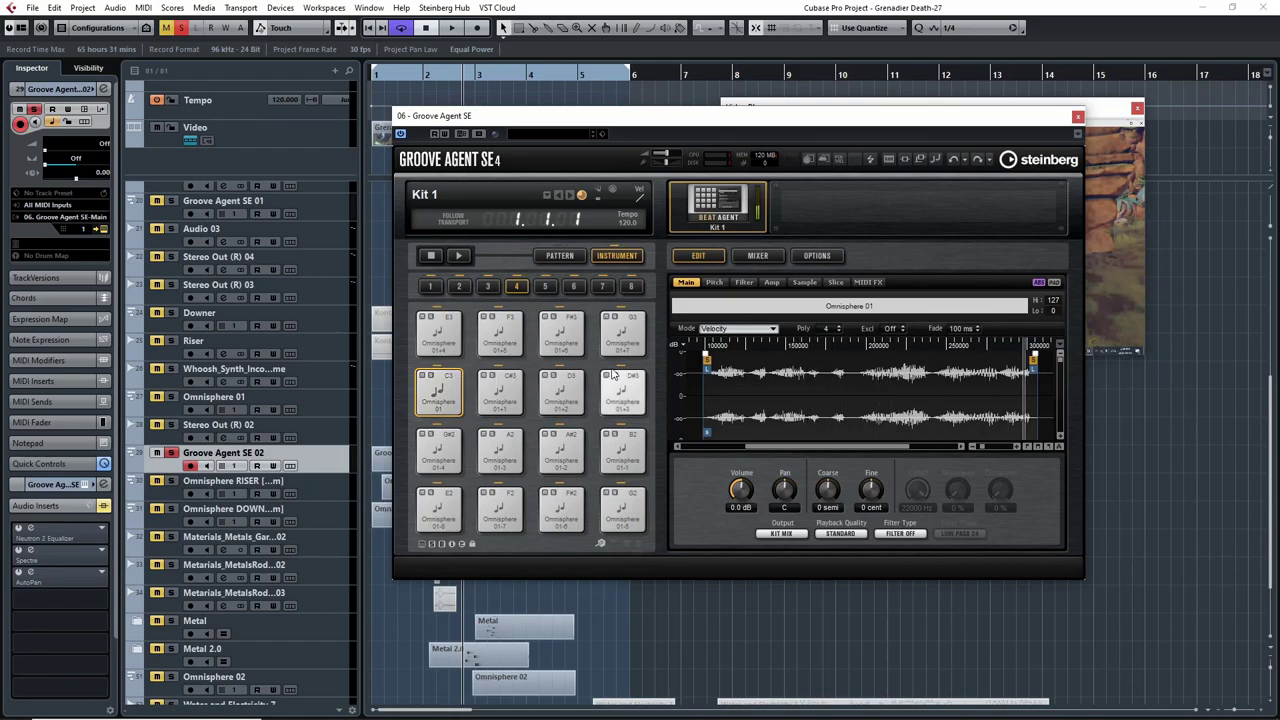
left_click(625, 330)
left_click(458, 380)
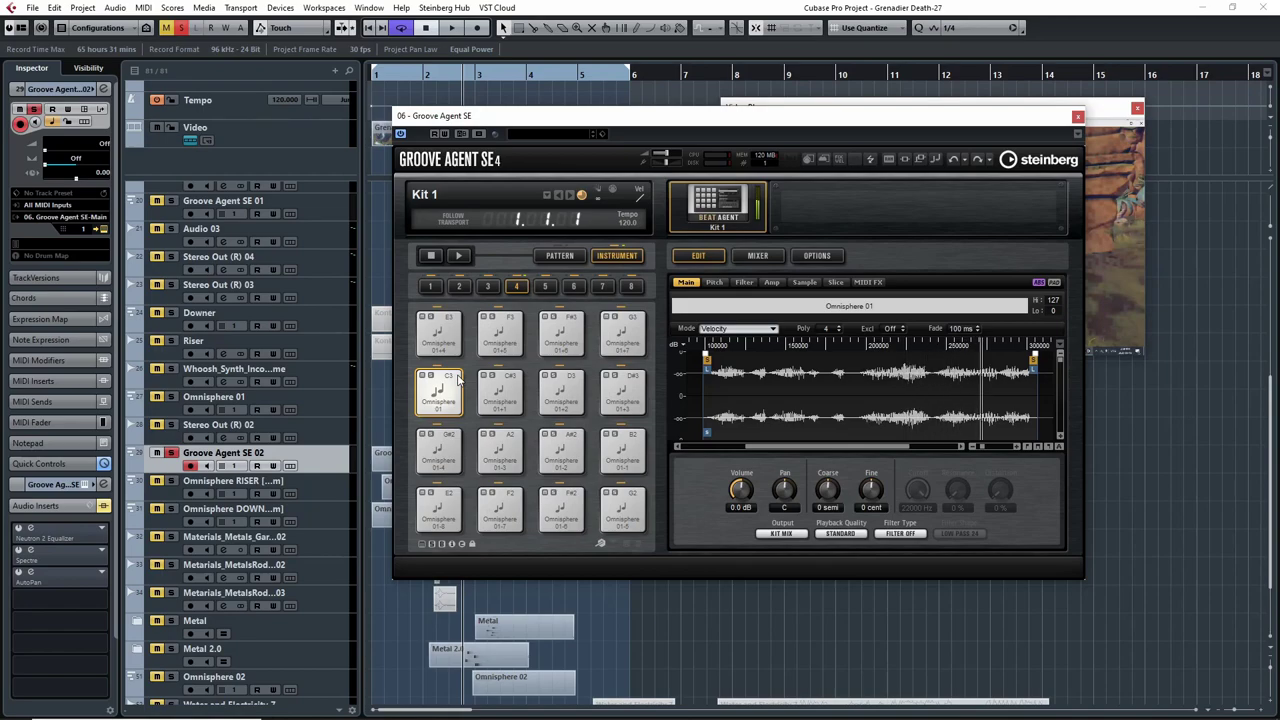
left_click(459, 380)
- Compare the first pad of the second row in pad groups 3, 6 and 4 by auditioning each
left_click(487, 286)
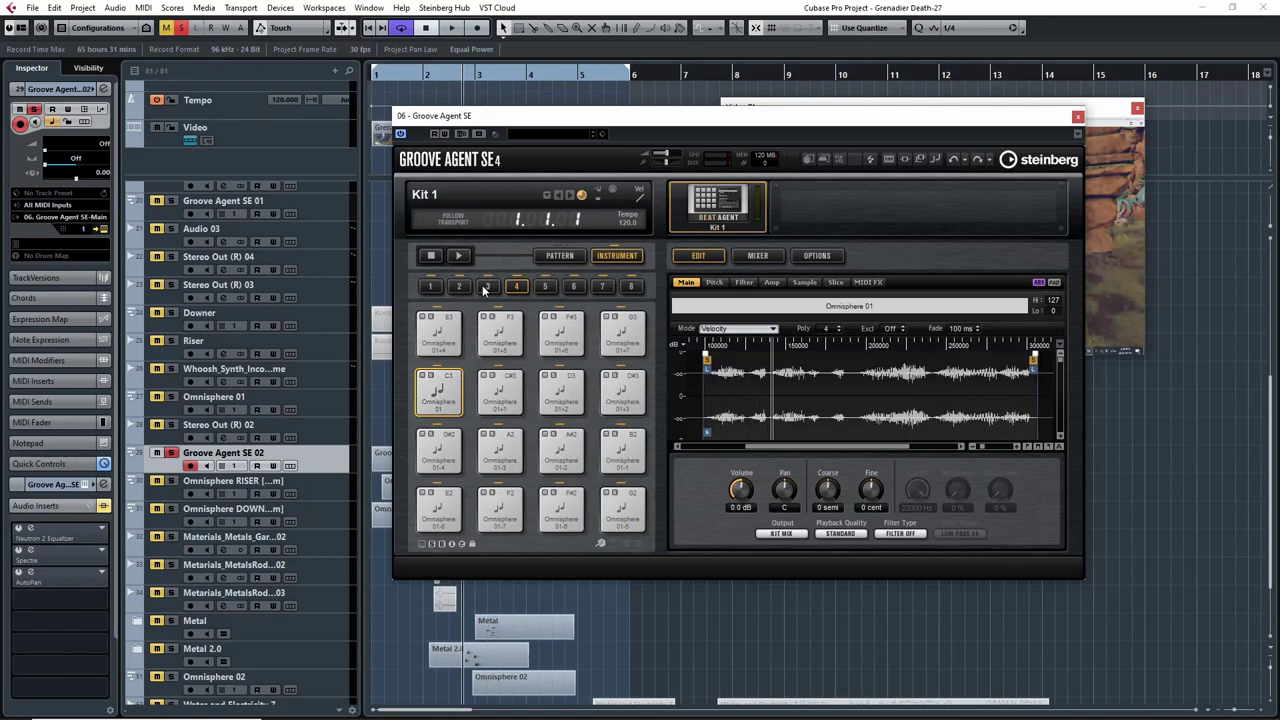
left_click(460, 374)
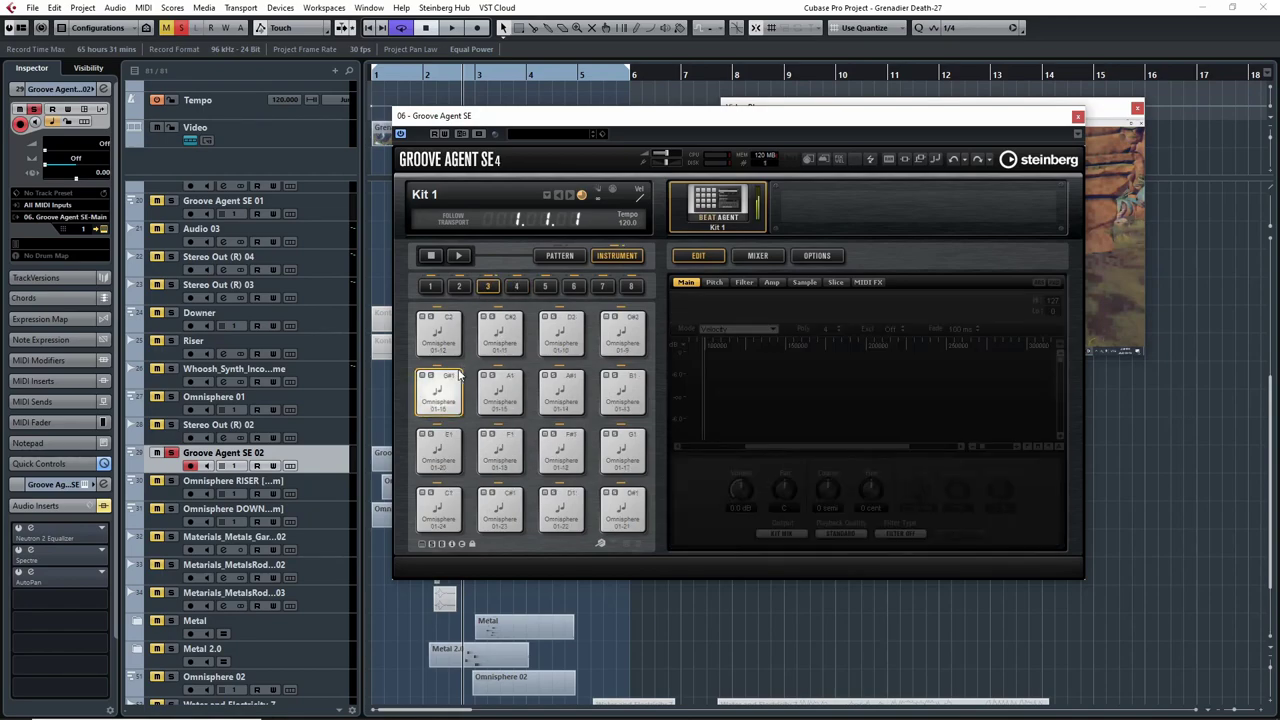
left_click(576, 286)
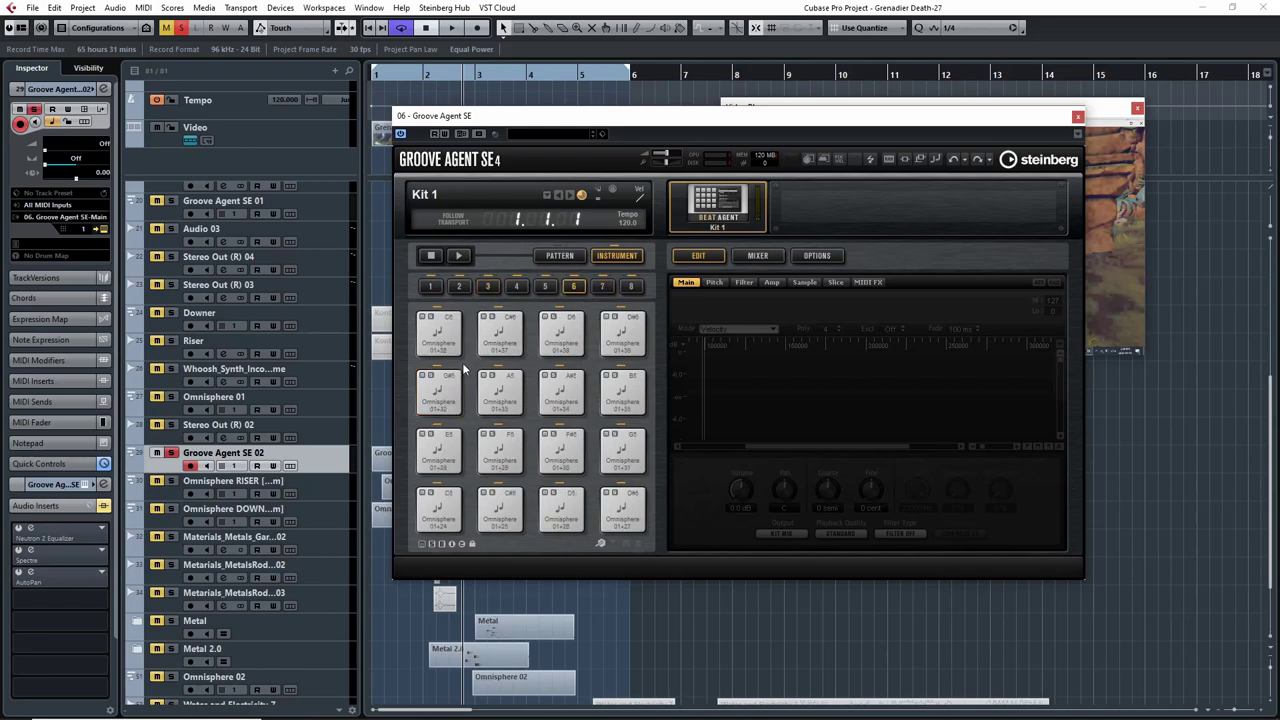
left_click(446, 378)
left_click(516, 286)
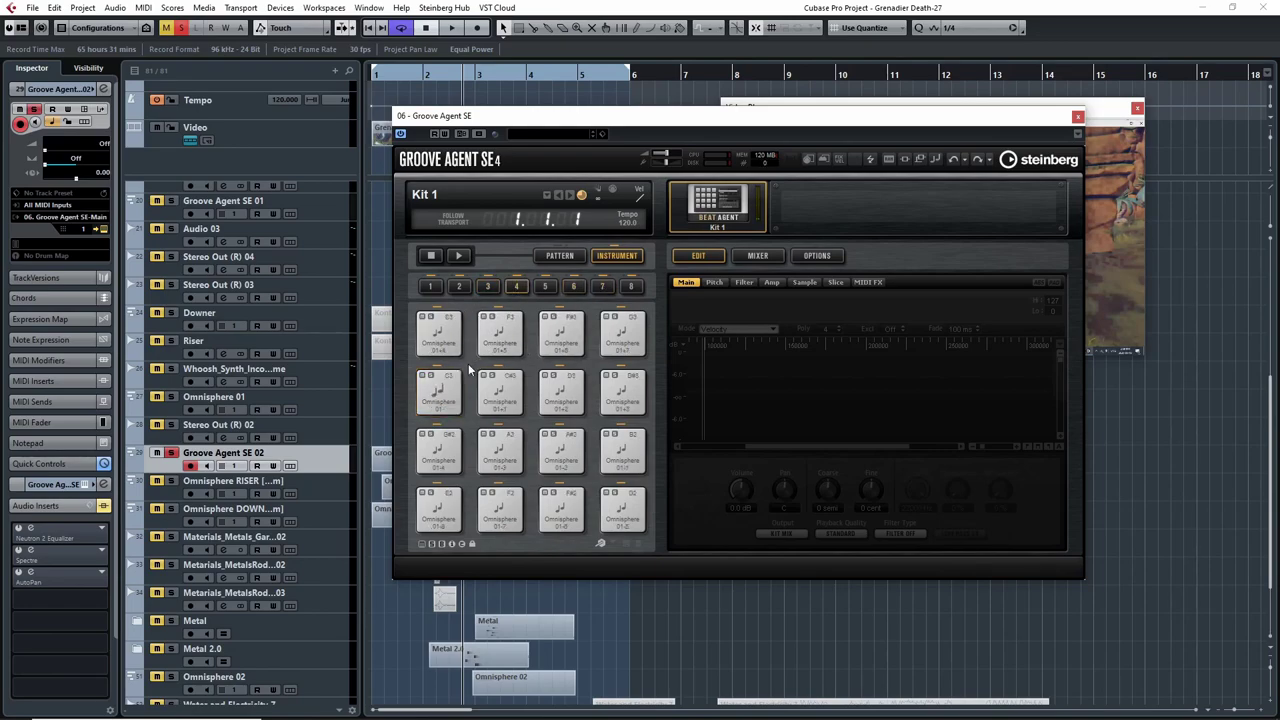
left_click(452, 376)
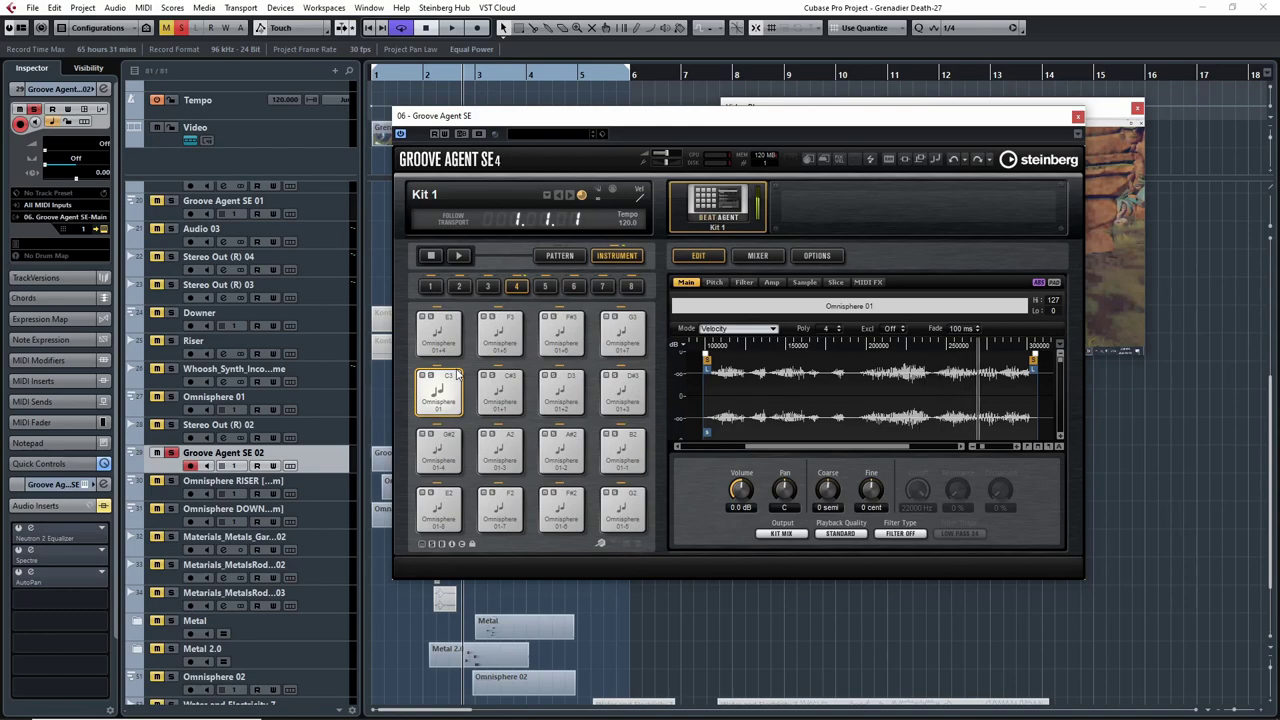
- Set the C3 pad's pitch envelope amount to 60.00, audition the pad, and close the instrument
left_click(713, 284)
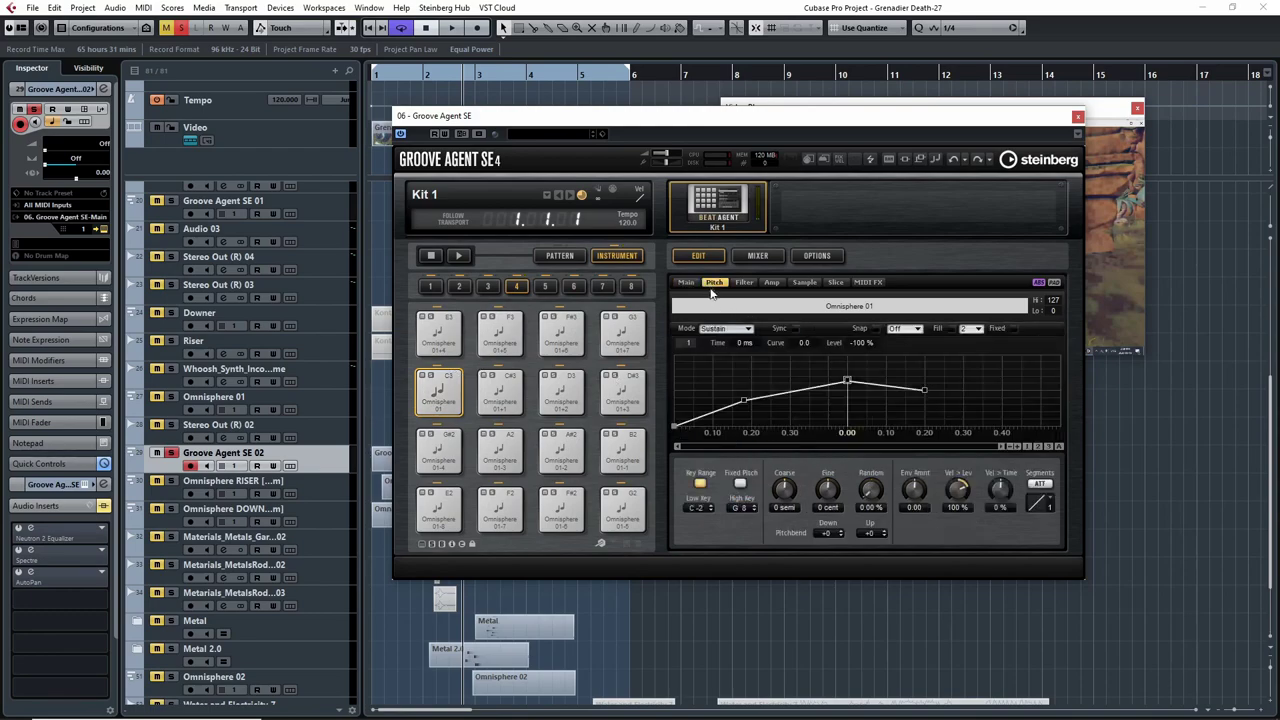
left_click_drag(917, 505, 917, 470)
left_click(453, 378)
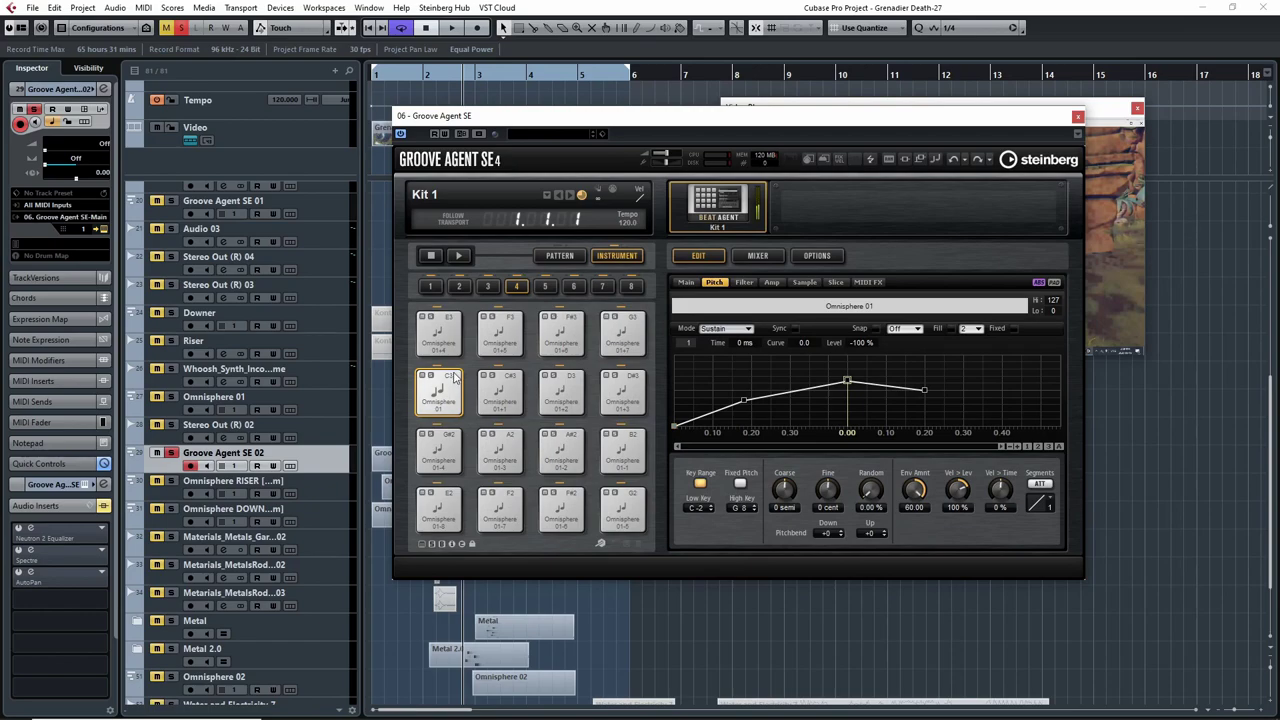
left_click(1077, 117)
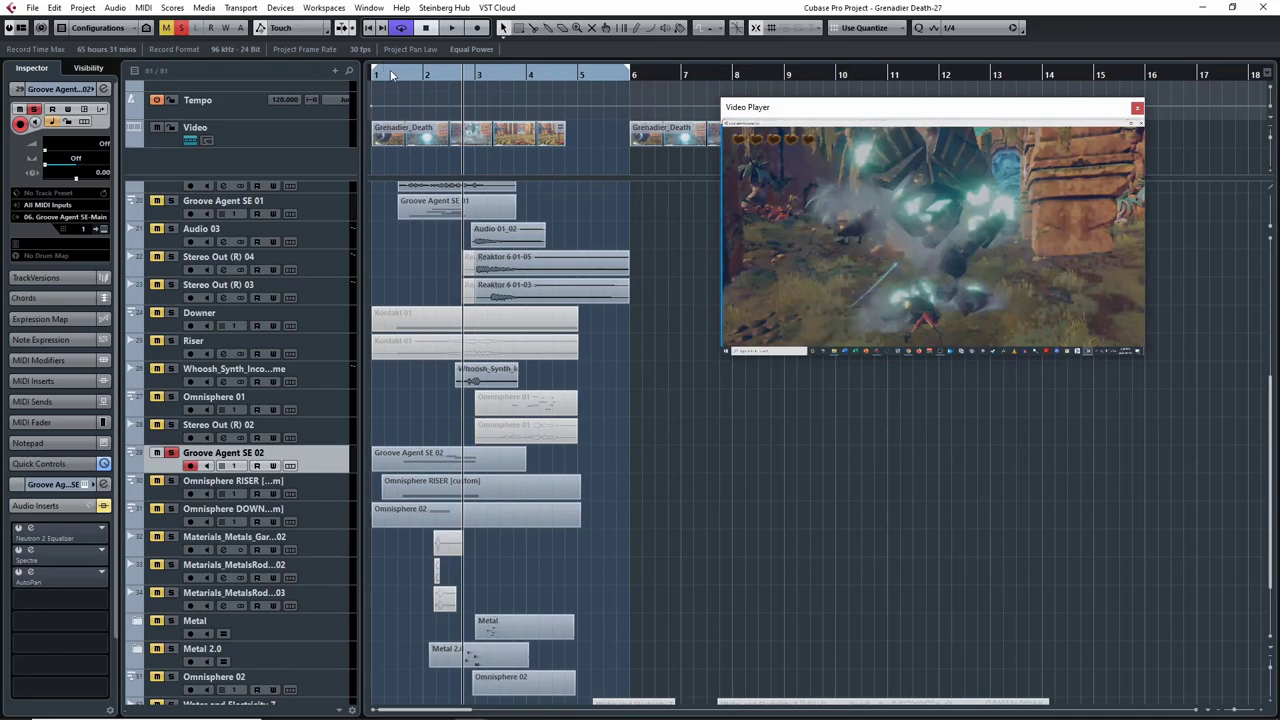
- Open the Groove Agent SE 02 part in the Key Editor, play its notes from just before the first one, and close the editor
double_click(450, 458)
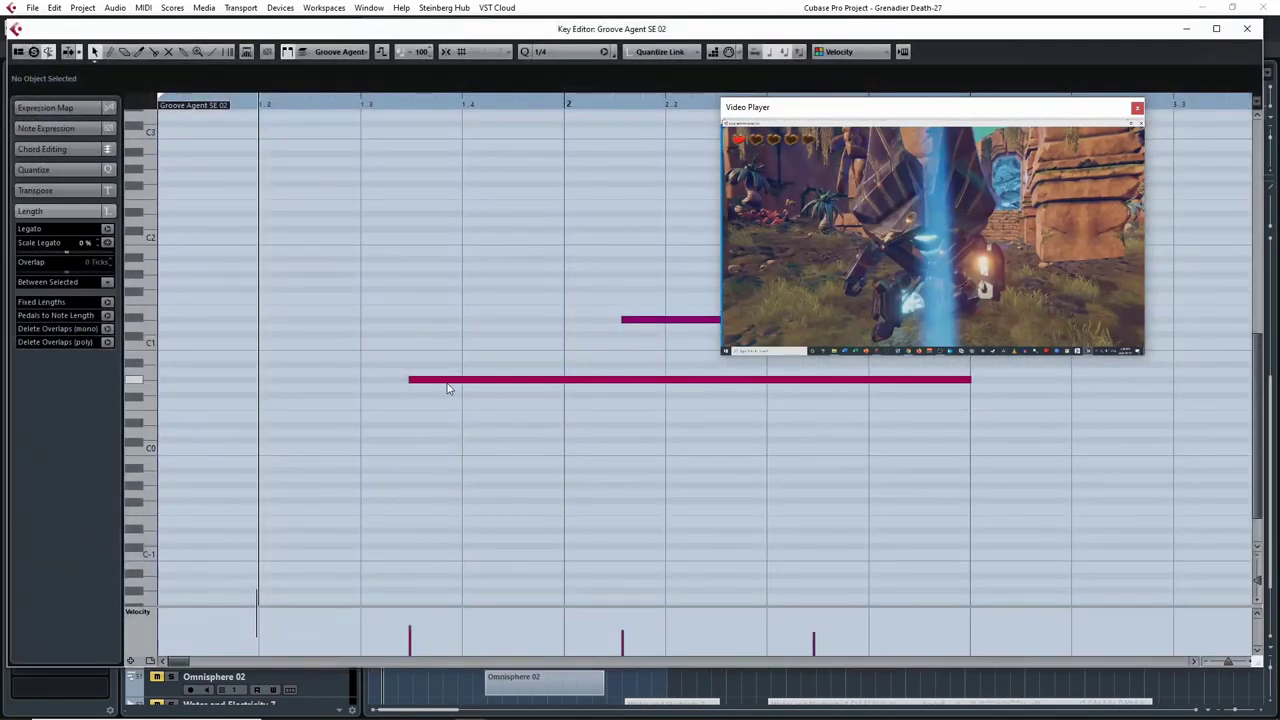
left_click_drag(400, 108, 367, 107)
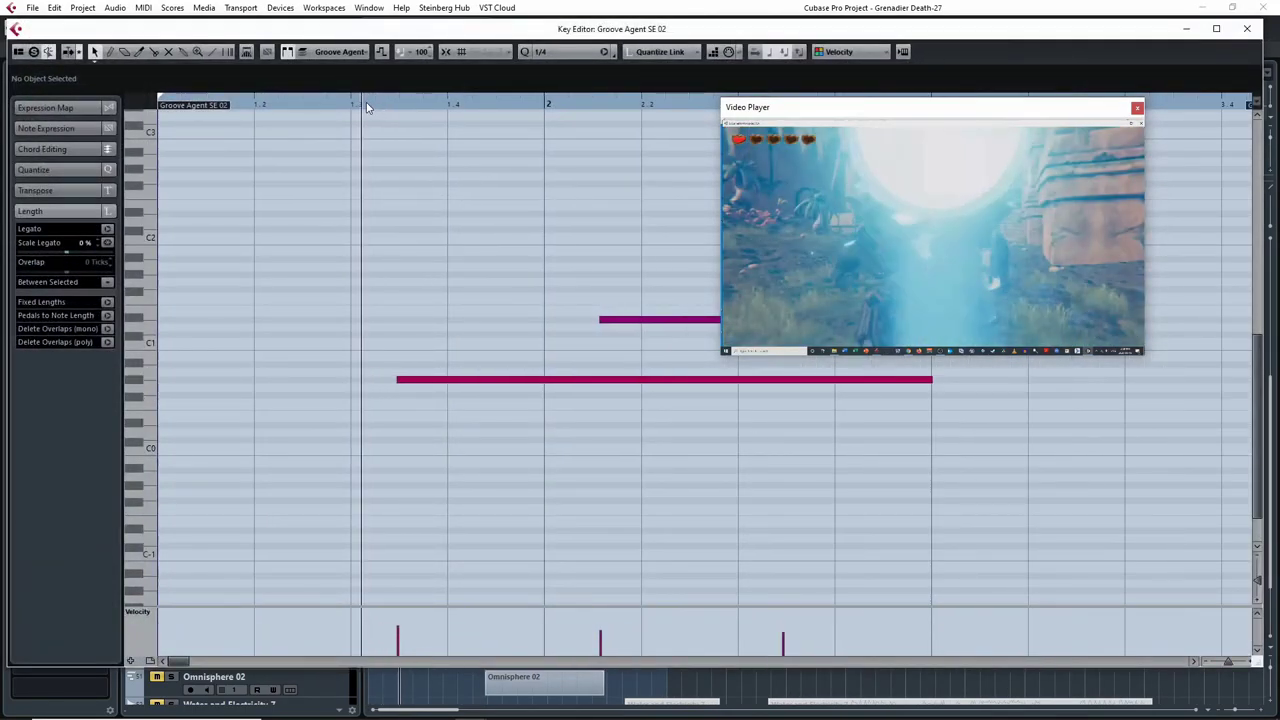
key("space")
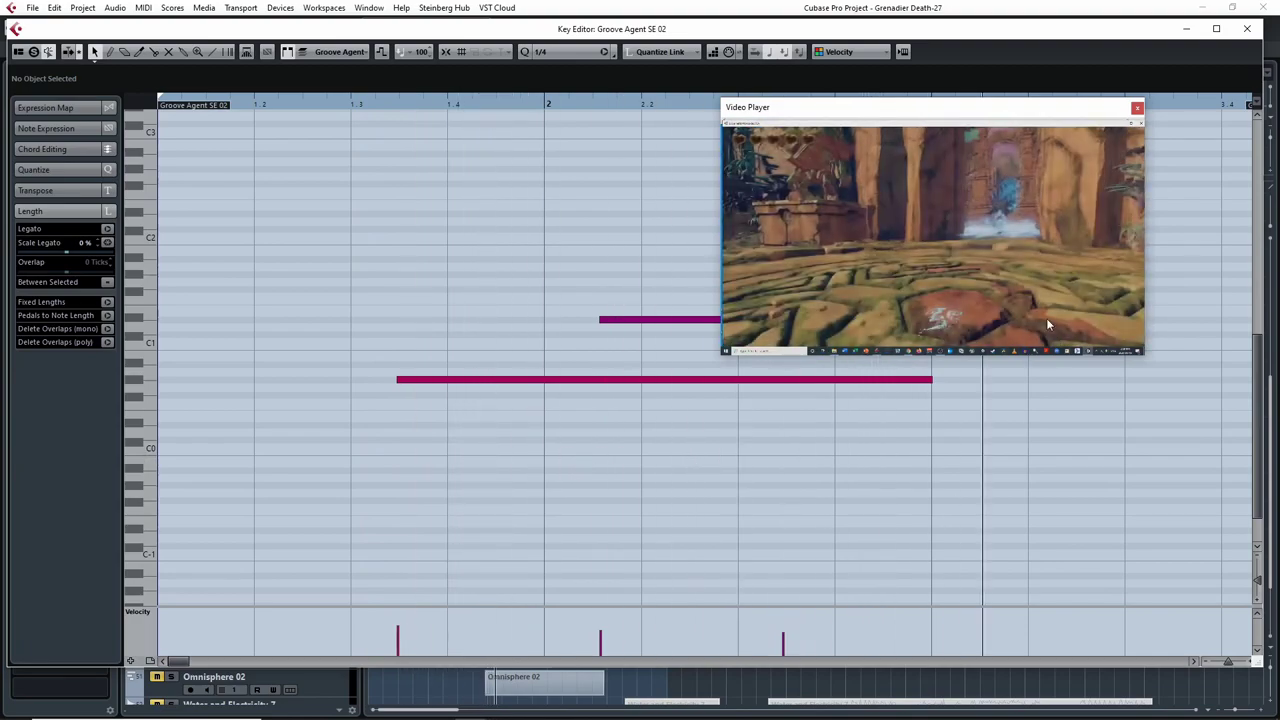
left_click(1247, 28)
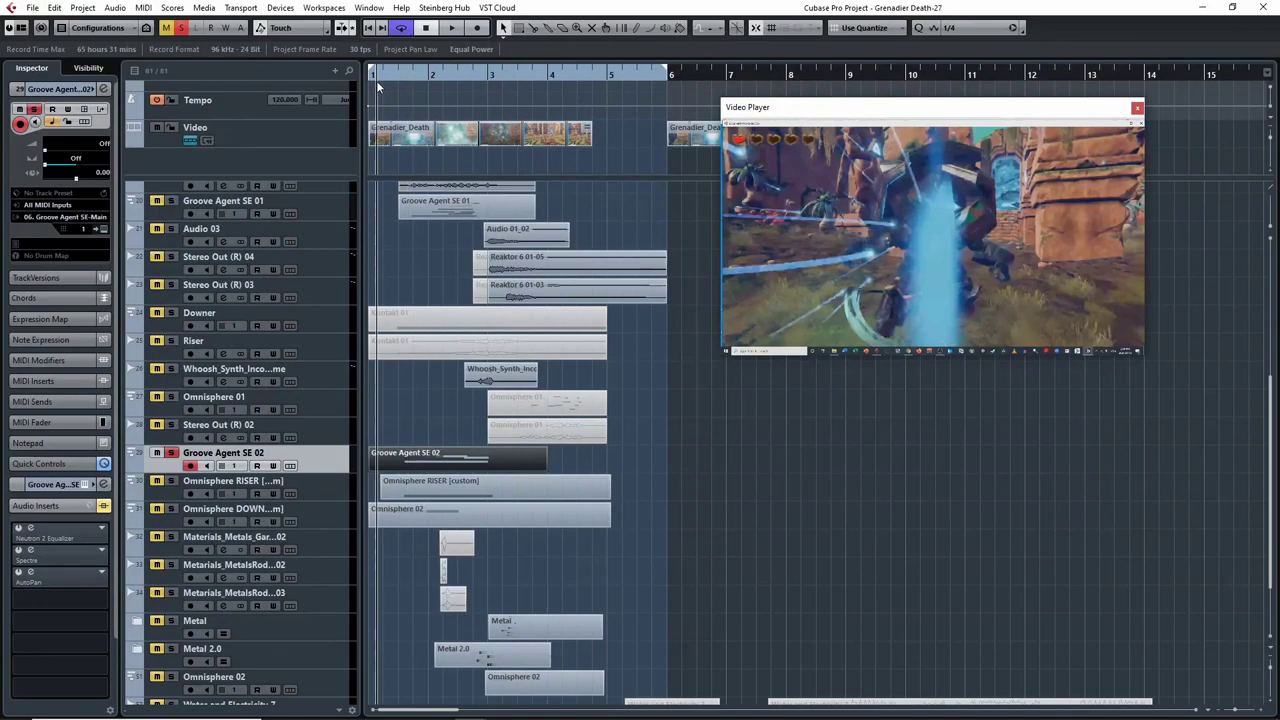
- Audition Groove Agent SE 02 alone from bar 1, and again from mid-bar 1 with Audio 02 and Groove Agent SE 01 soloed
key("space")
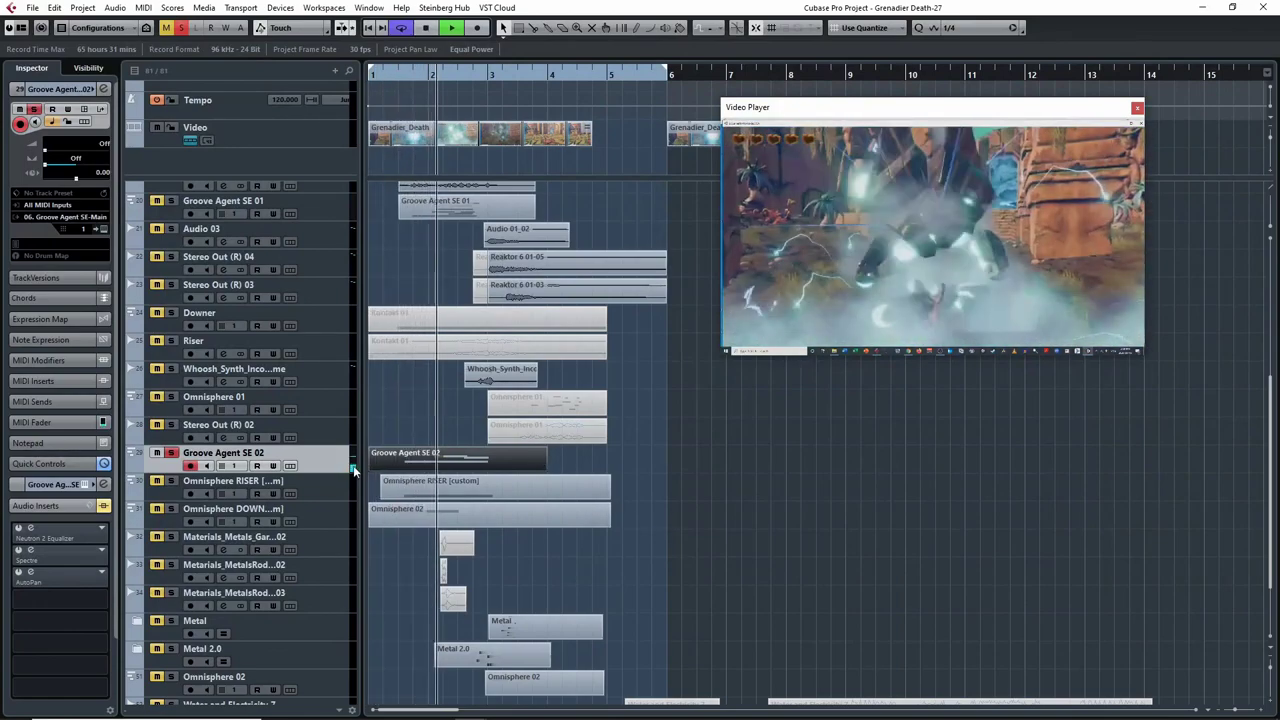
key("space")
scroll(254, 470, "up", 5)
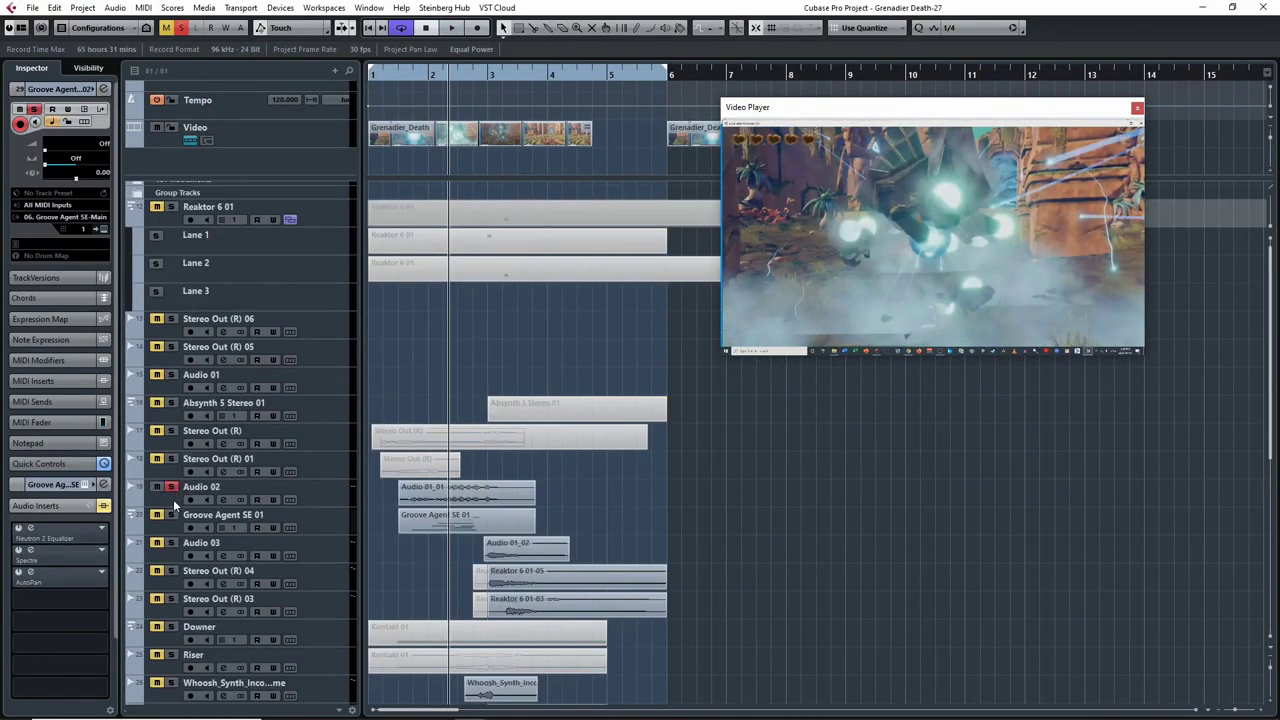
left_click(398, 71)
key("space")
- Clear the solos on Audio 02, Groove Agent SE 01 and Groove Agent SE 02
scroll(718, 479, "down", 5)
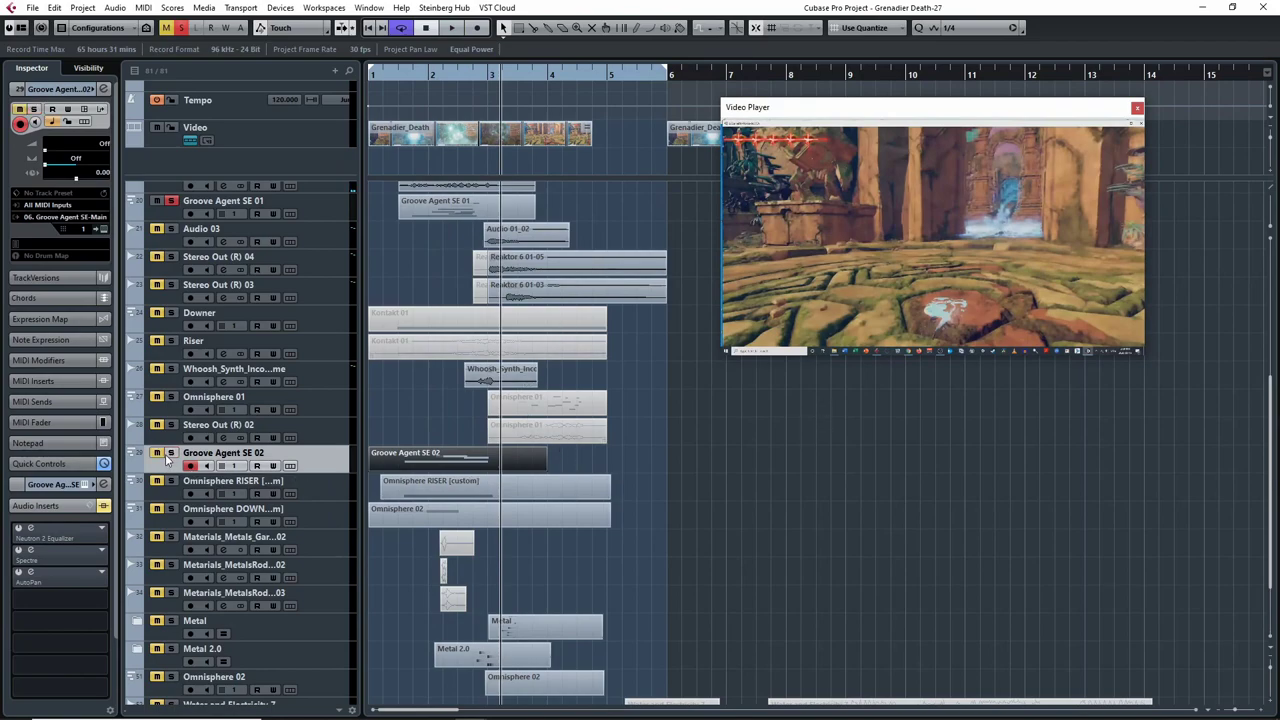
scroll(173, 395, "up", 5)
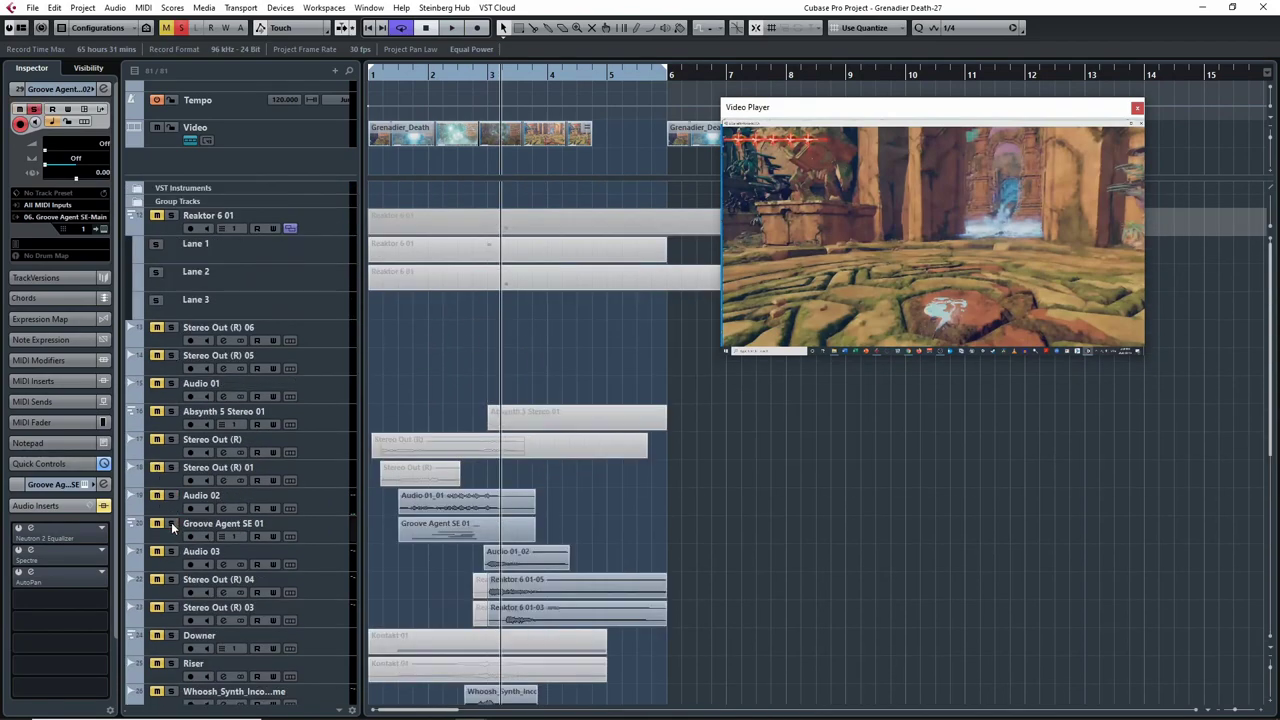
scroll(172, 520, "down", 5)
left_click(171, 462)
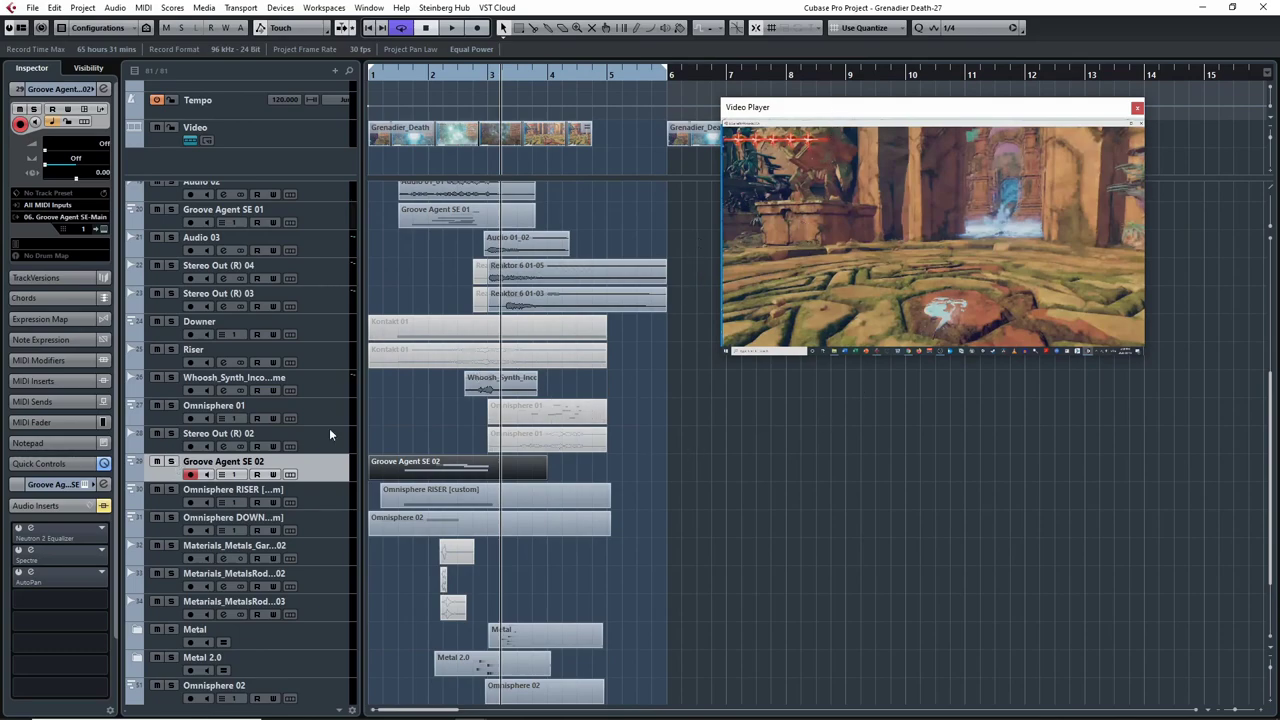
- Solo the Omnisphere RISER track and audition it from around the middle of bar 1
left_click(171, 489)
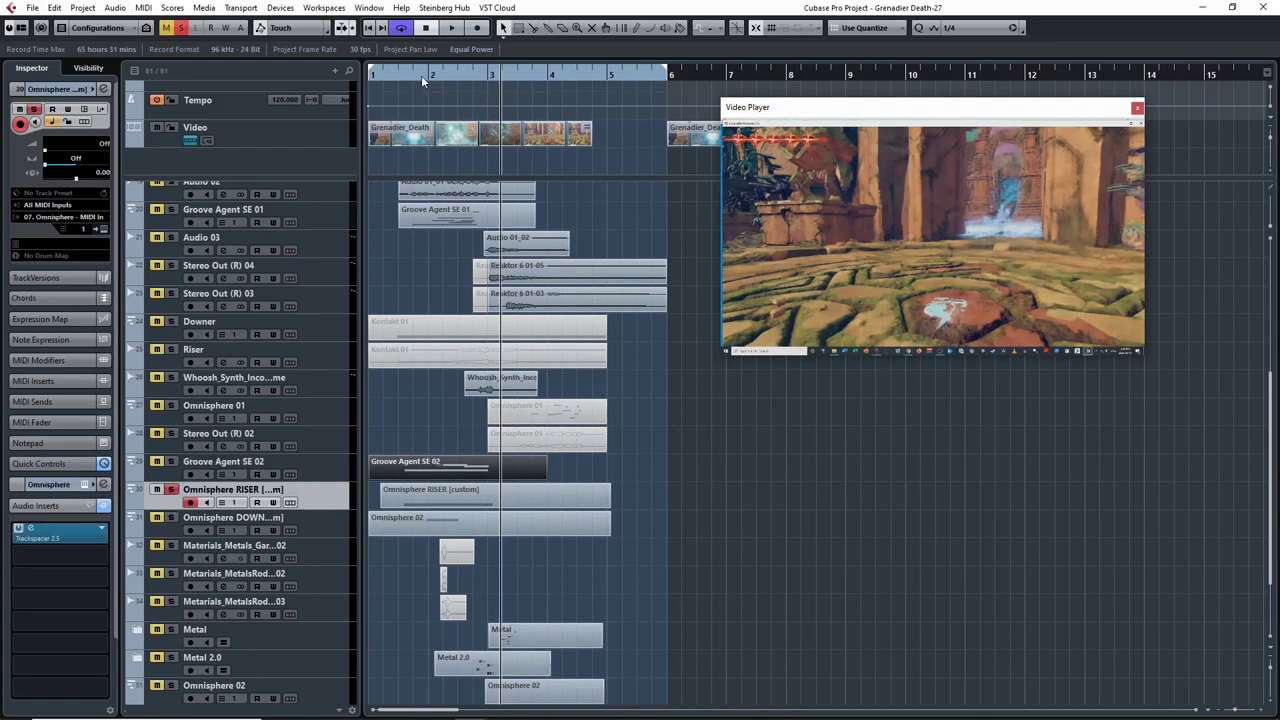
left_click(403, 77)
left_click(386, 77)
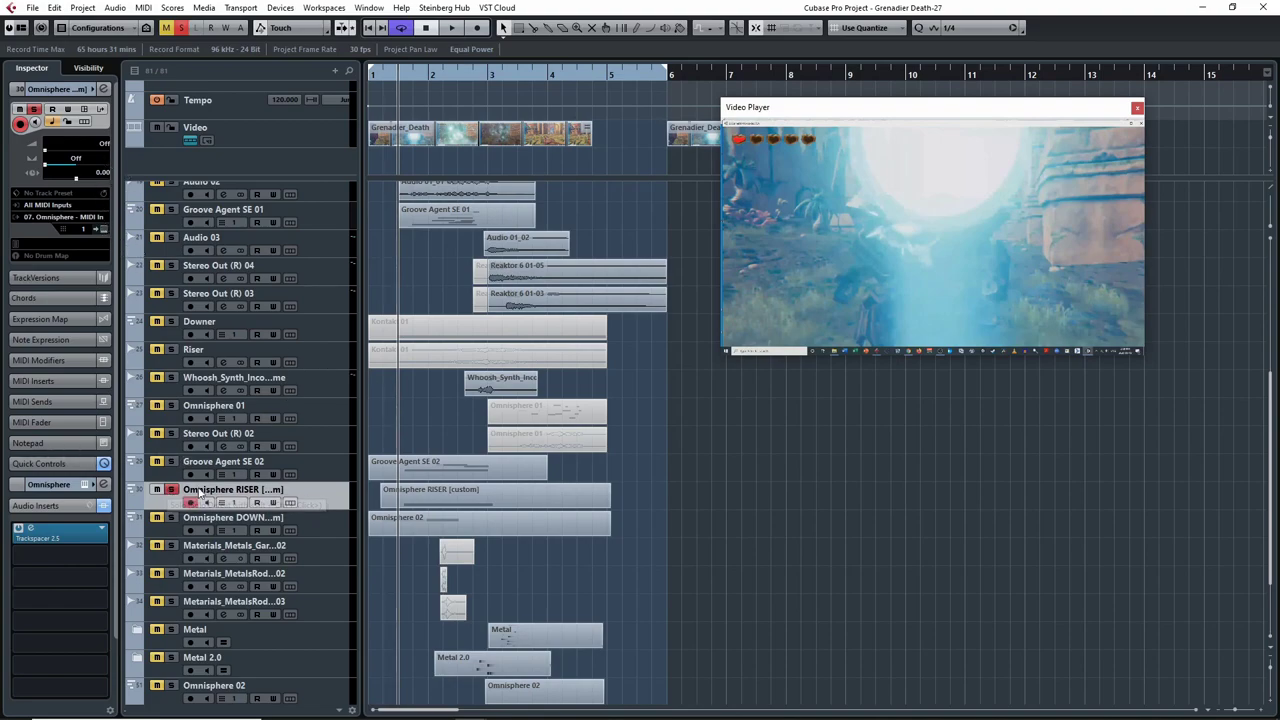
key("space")
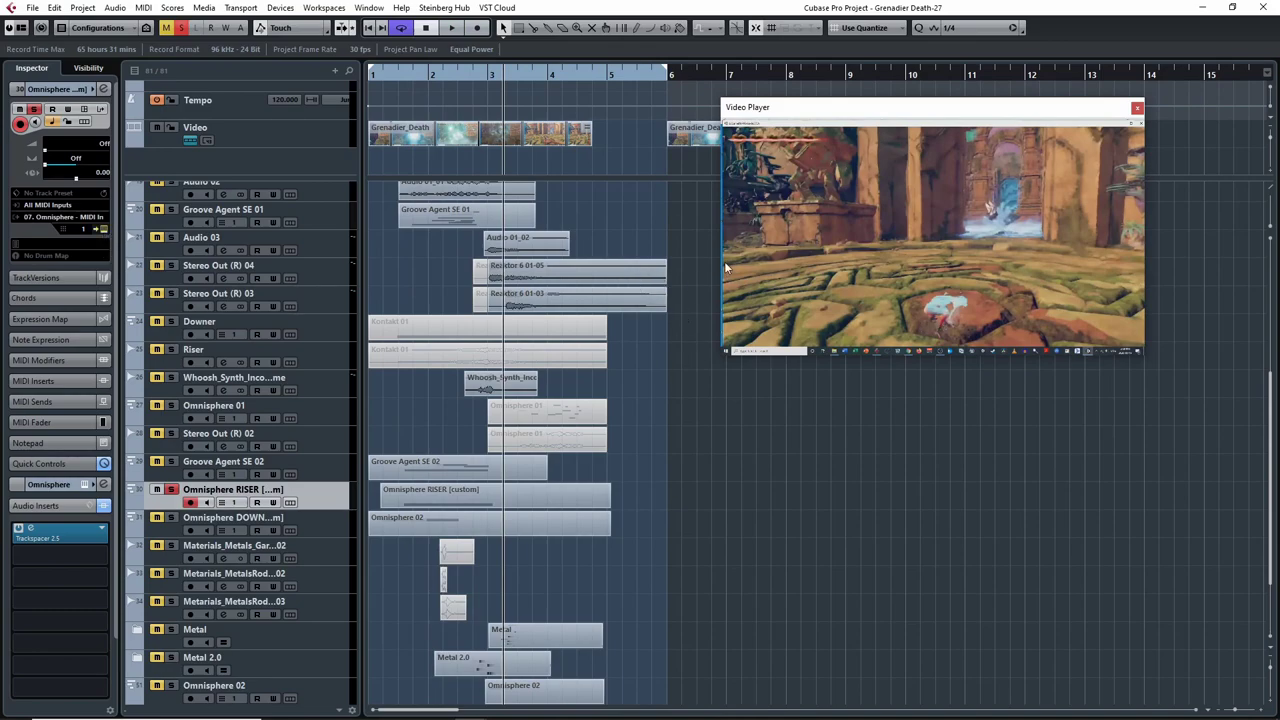
- Open the riser track's Omnisphere instrument and show the expanded modulation matrix for layer A of DestructionRiser01
key("e")
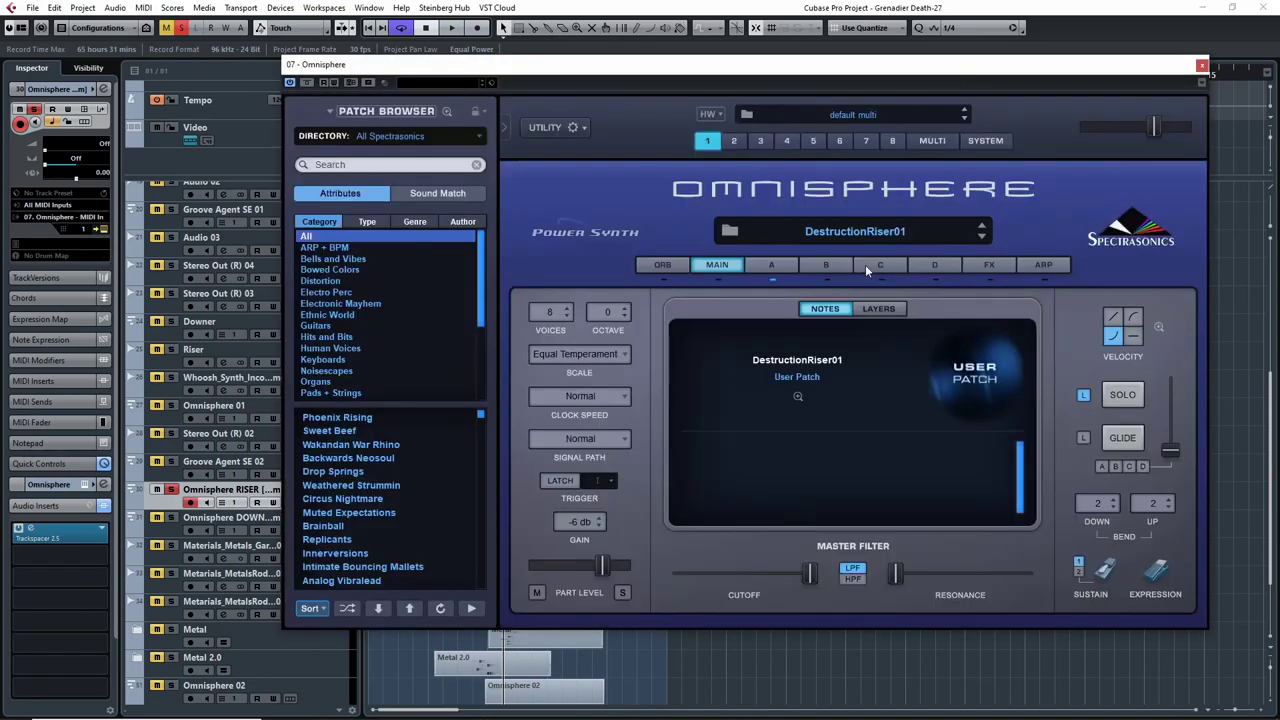
left_click(781, 263)
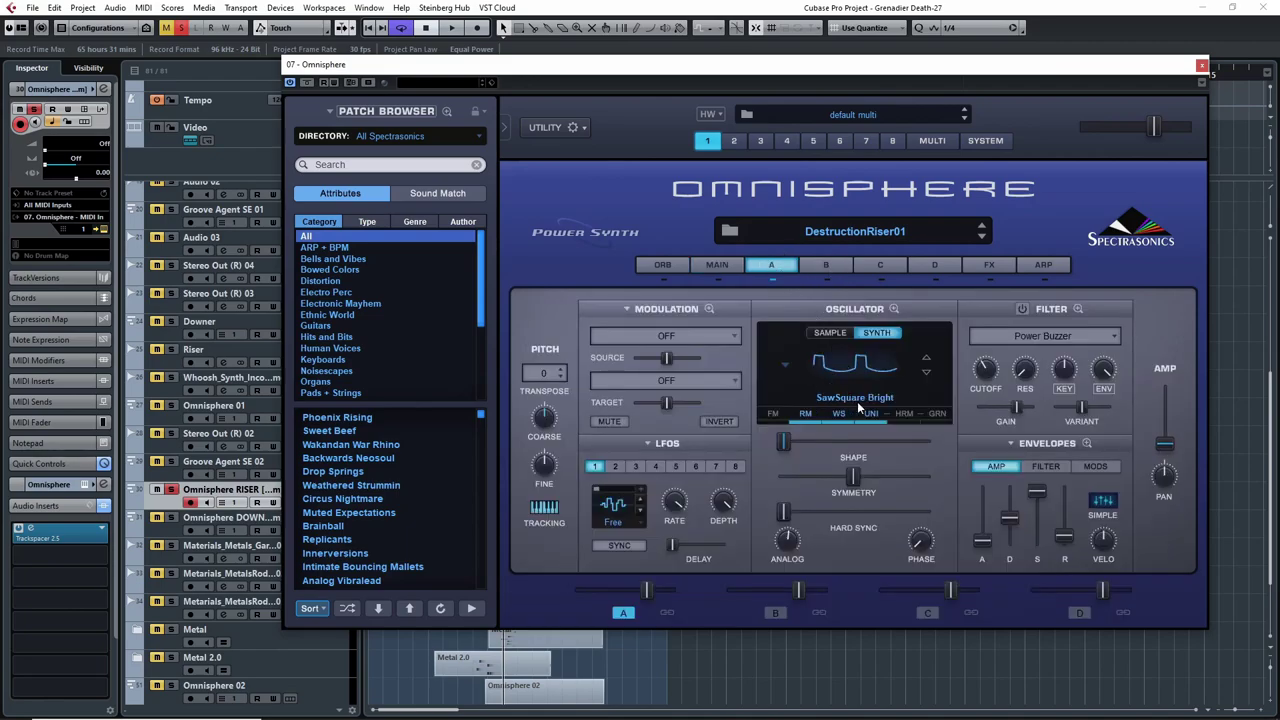
left_click(709, 308)
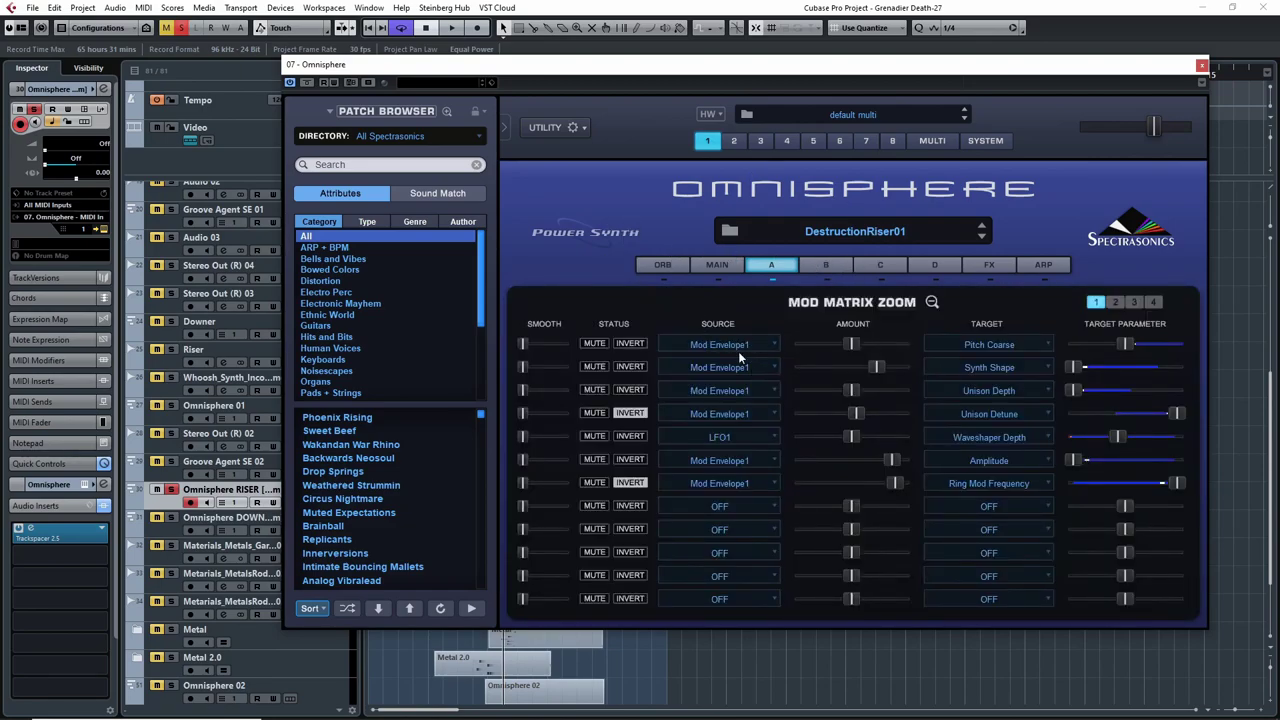
- Switch layer A from the modulation matrix to the Mod 1 envelope and examine its enlarged curve
left_click(931, 301)
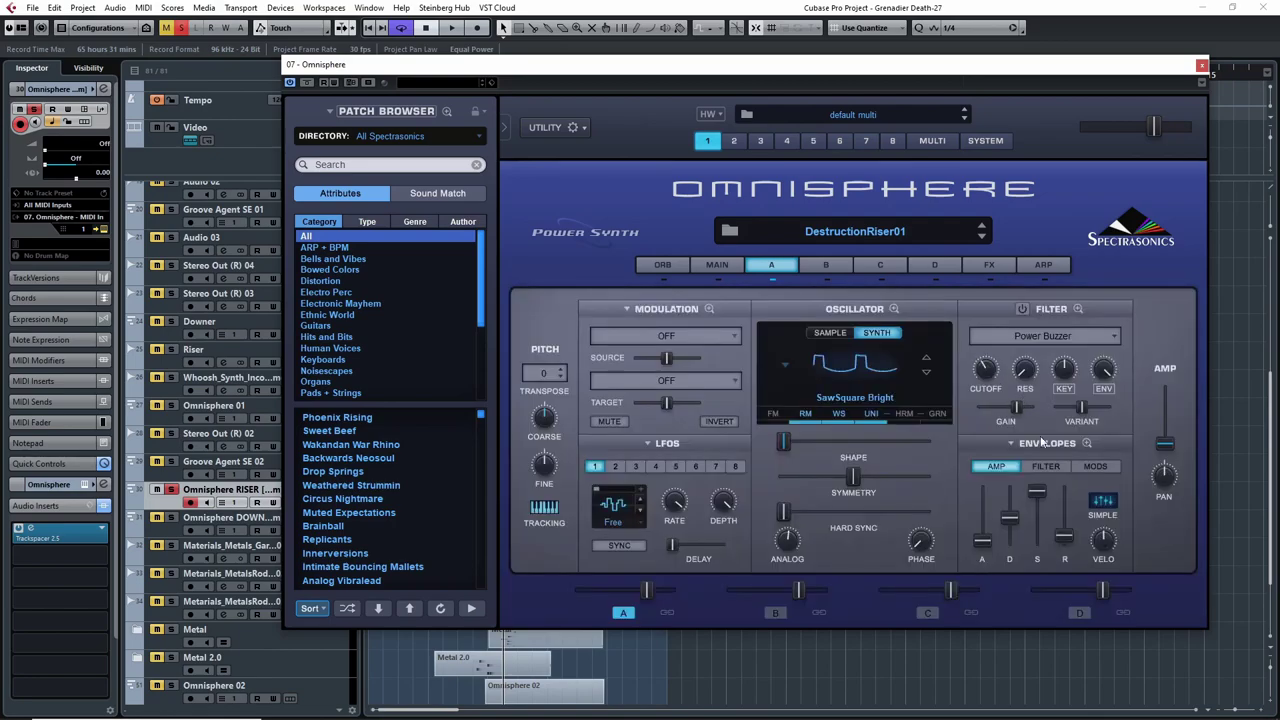
left_click(1093, 465)
left_click(1086, 444)
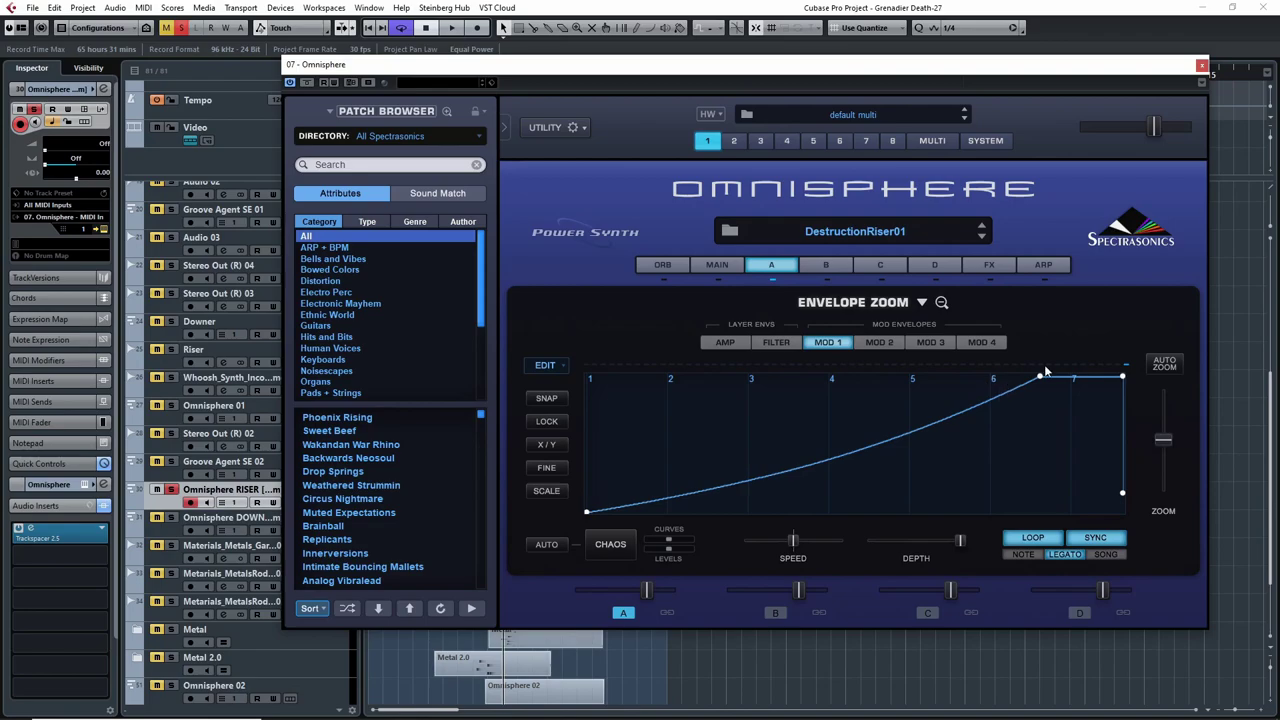
left_click(943, 302)
- Review layer A's expanded modulation matrix routings and check them against the Mod 1 envelope curve
left_click(713, 308)
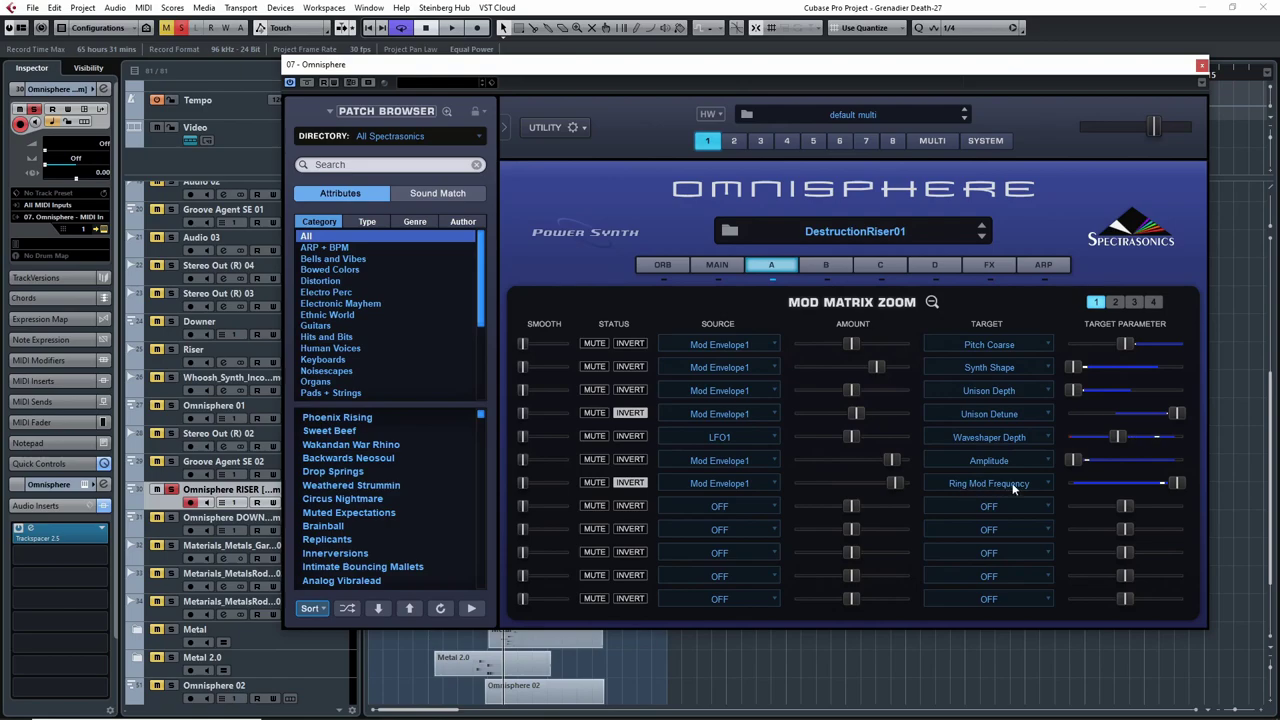
left_click(931, 302)
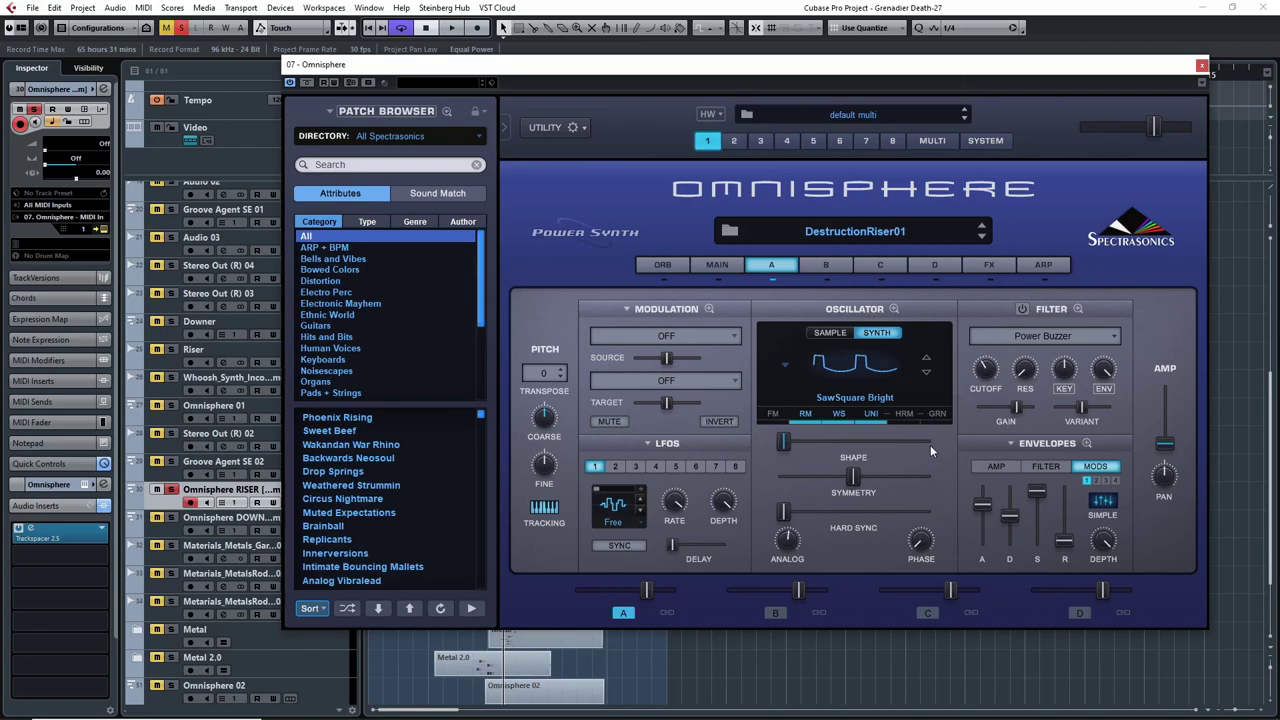
left_click(1087, 443)
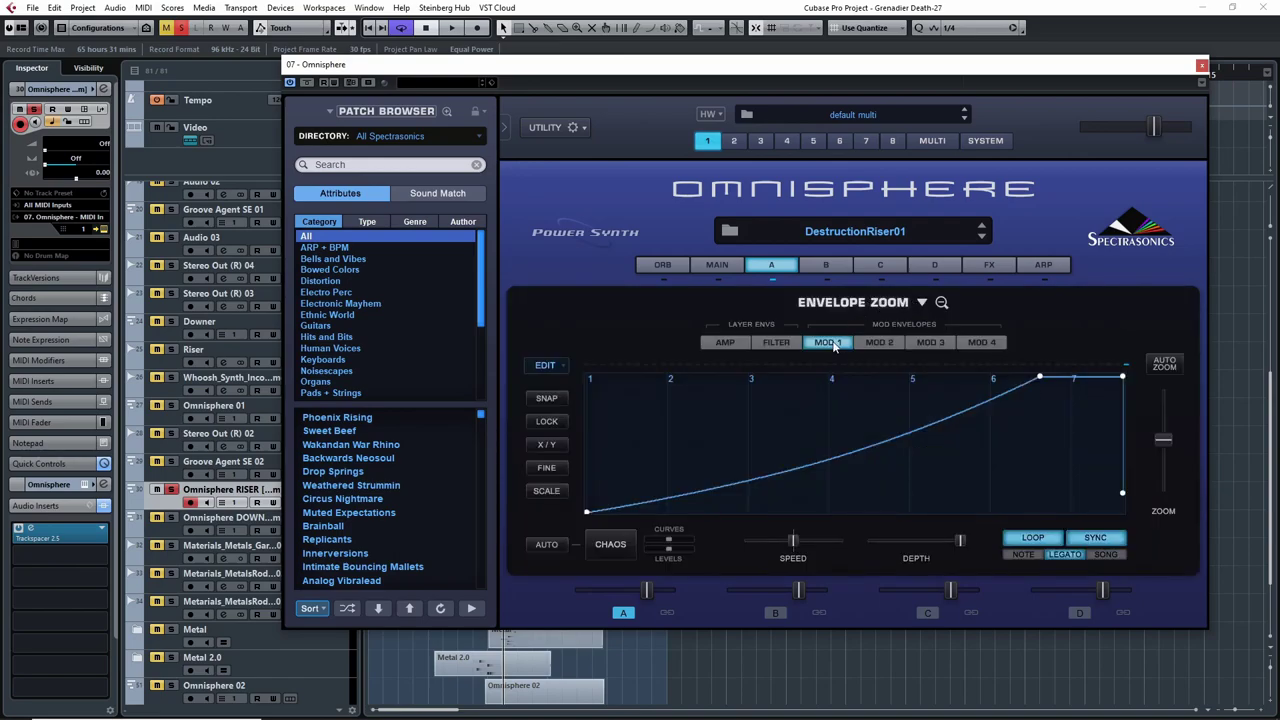
left_click(942, 302)
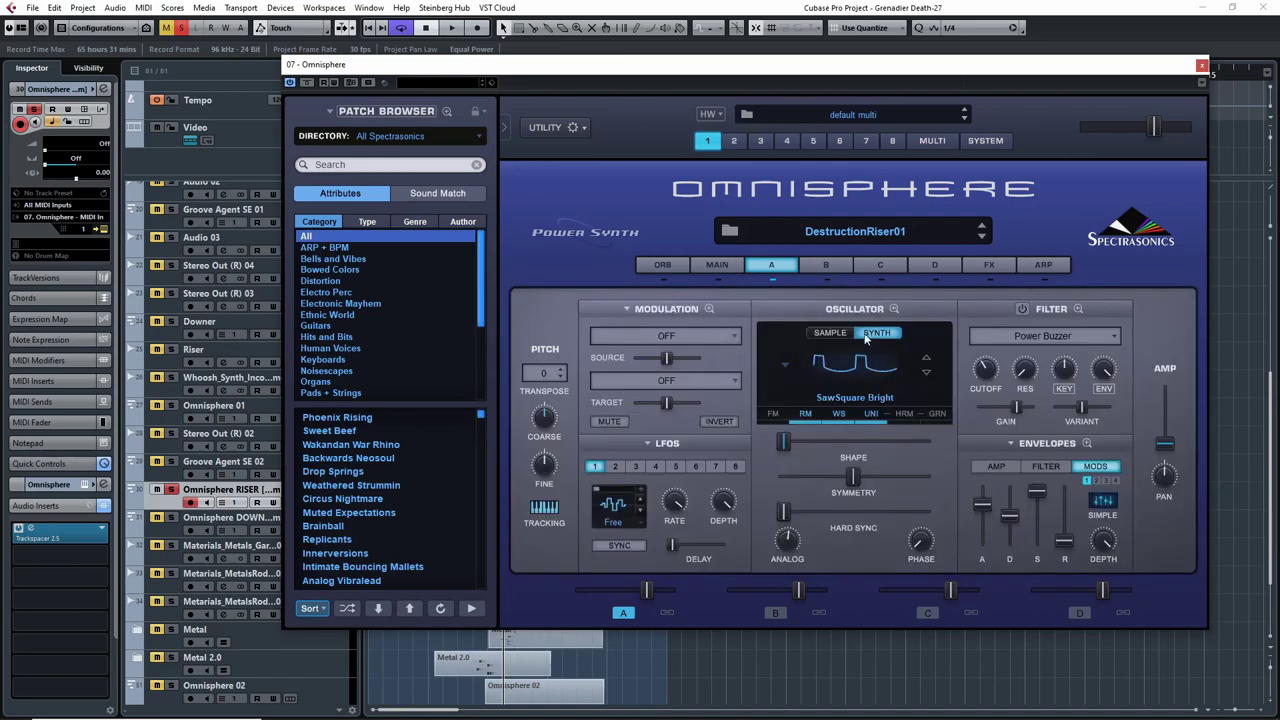
- Inspect the unison, waveshaper and ring modulation settings of layer A's oscillator
left_click(872, 410)
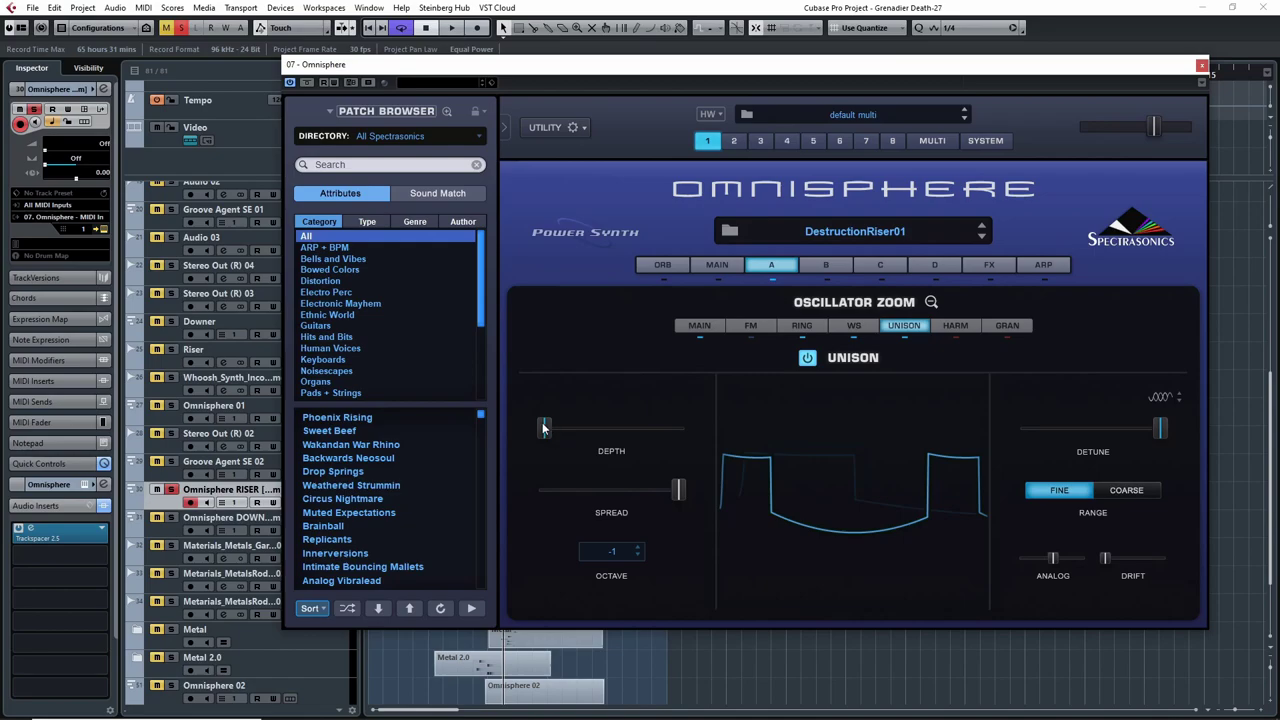
left_click(854, 327)
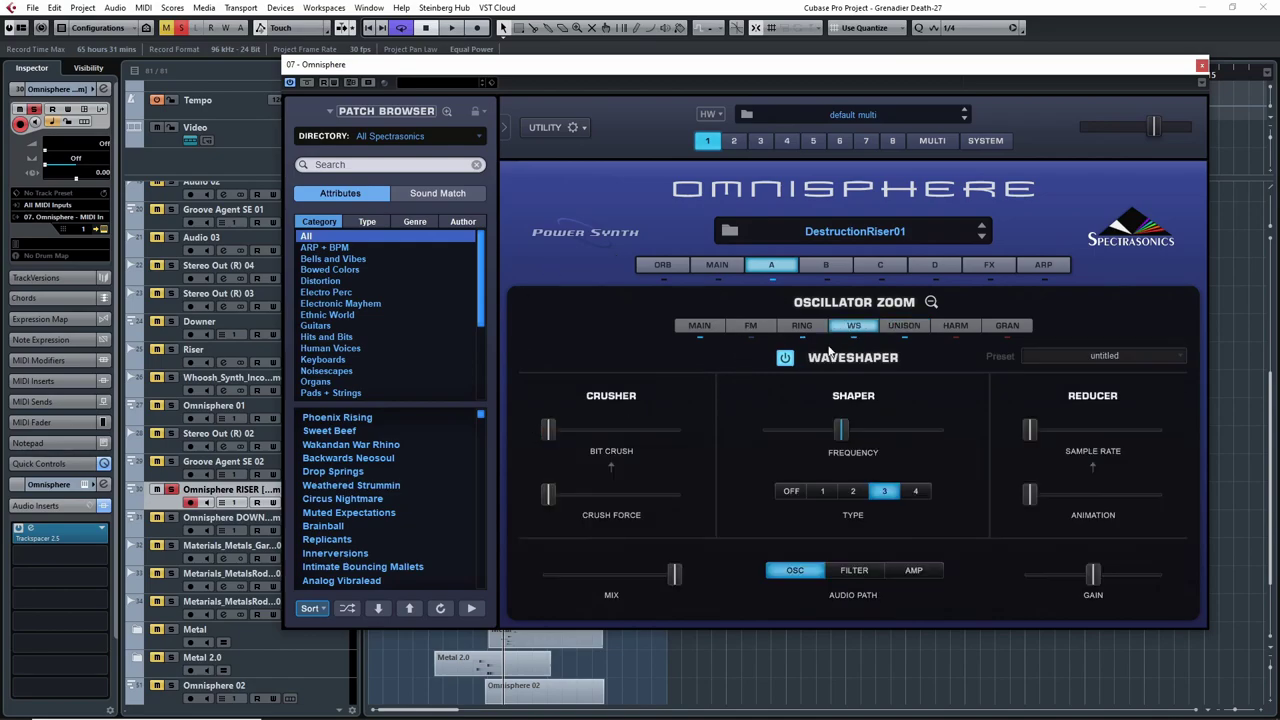
left_click(816, 328)
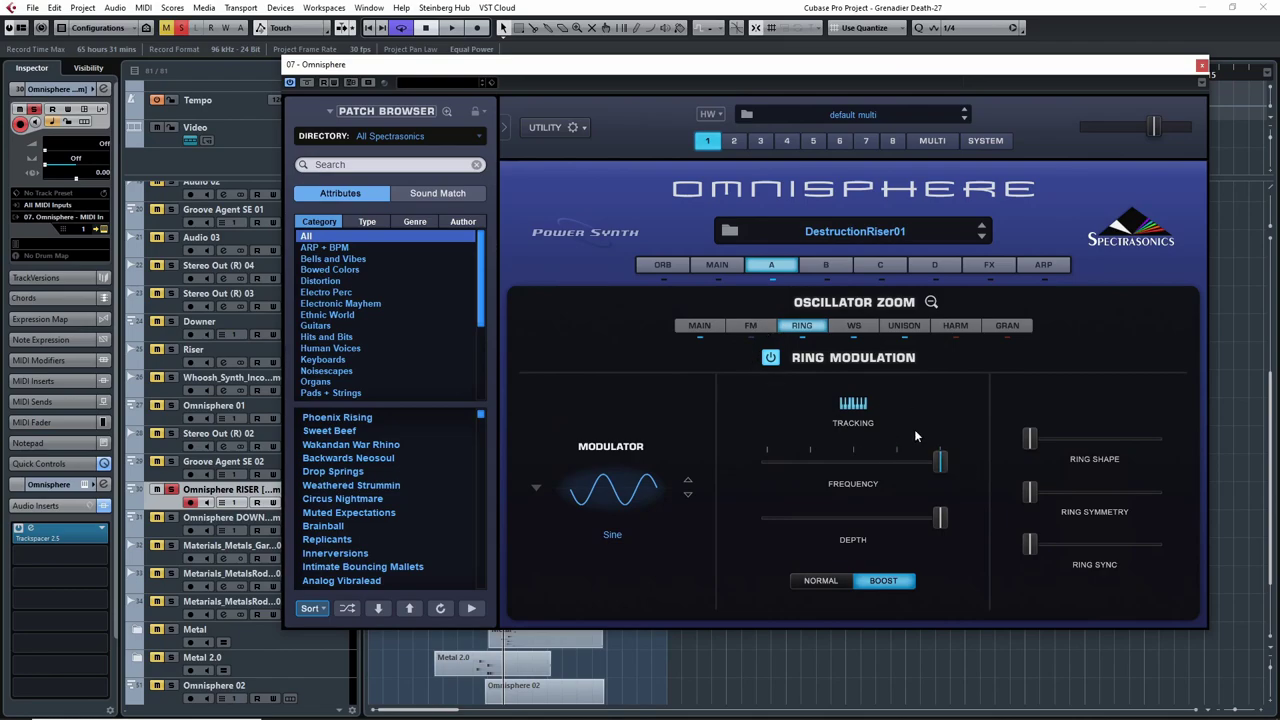
left_click(930, 302)
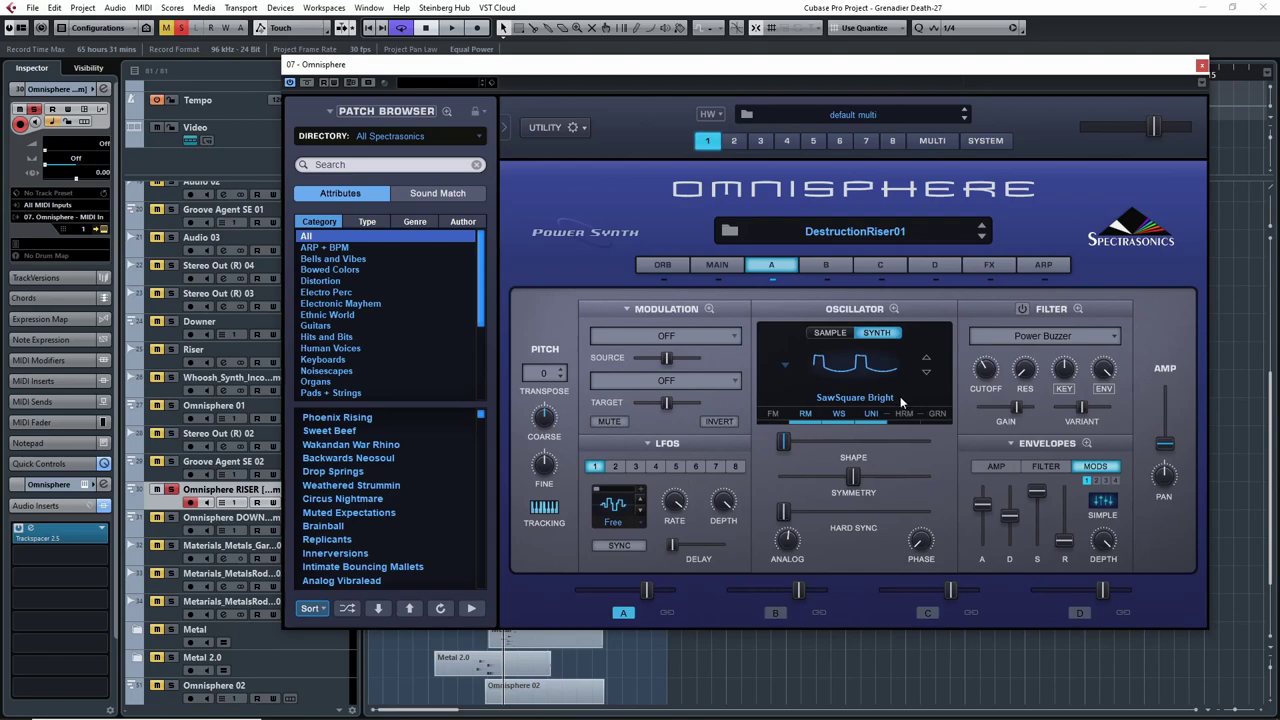
- Show layer A's amp envelope and review the LFO1 and envelope routings in the expanded modulation matrix
left_click(996, 466)
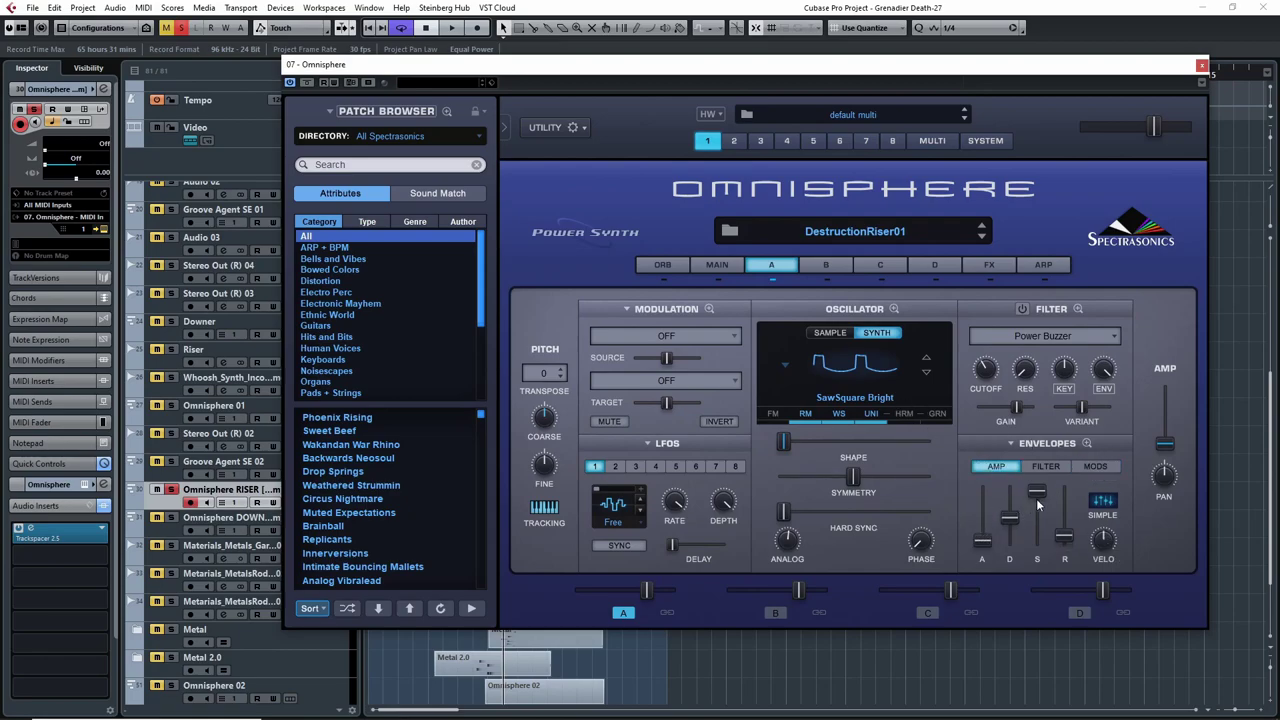
left_click(710, 309)
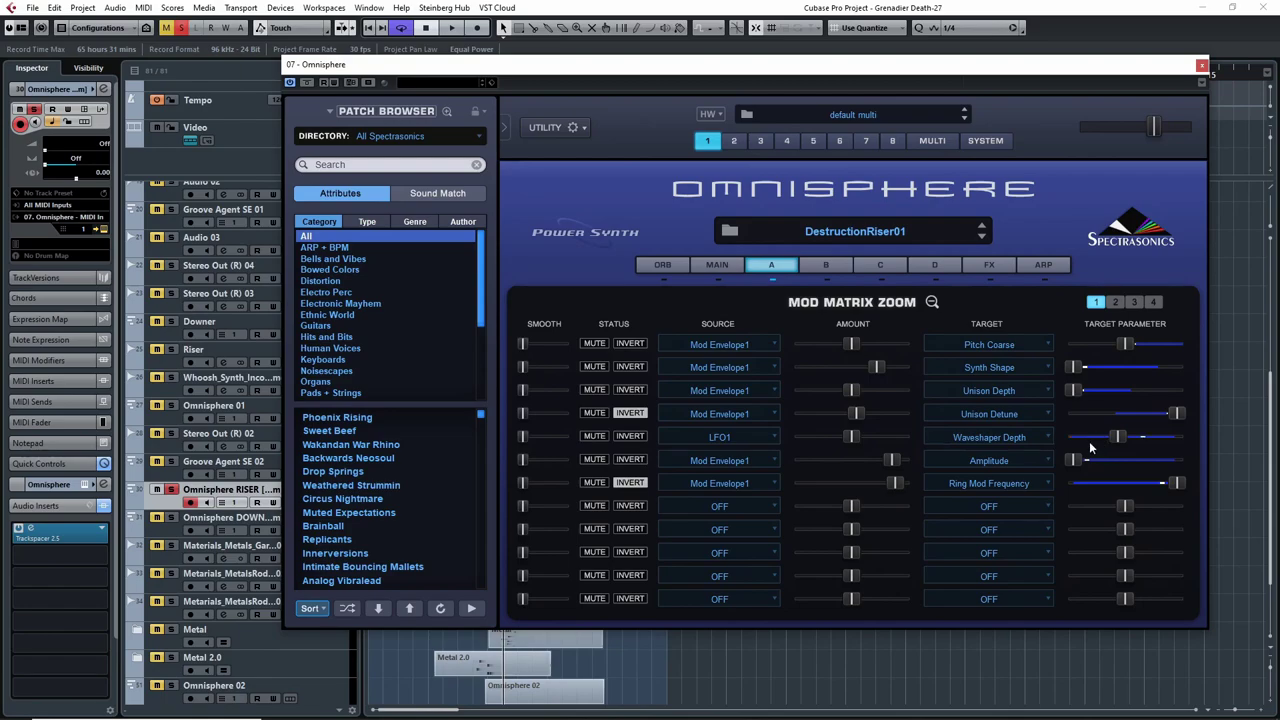
left_click(931, 300)
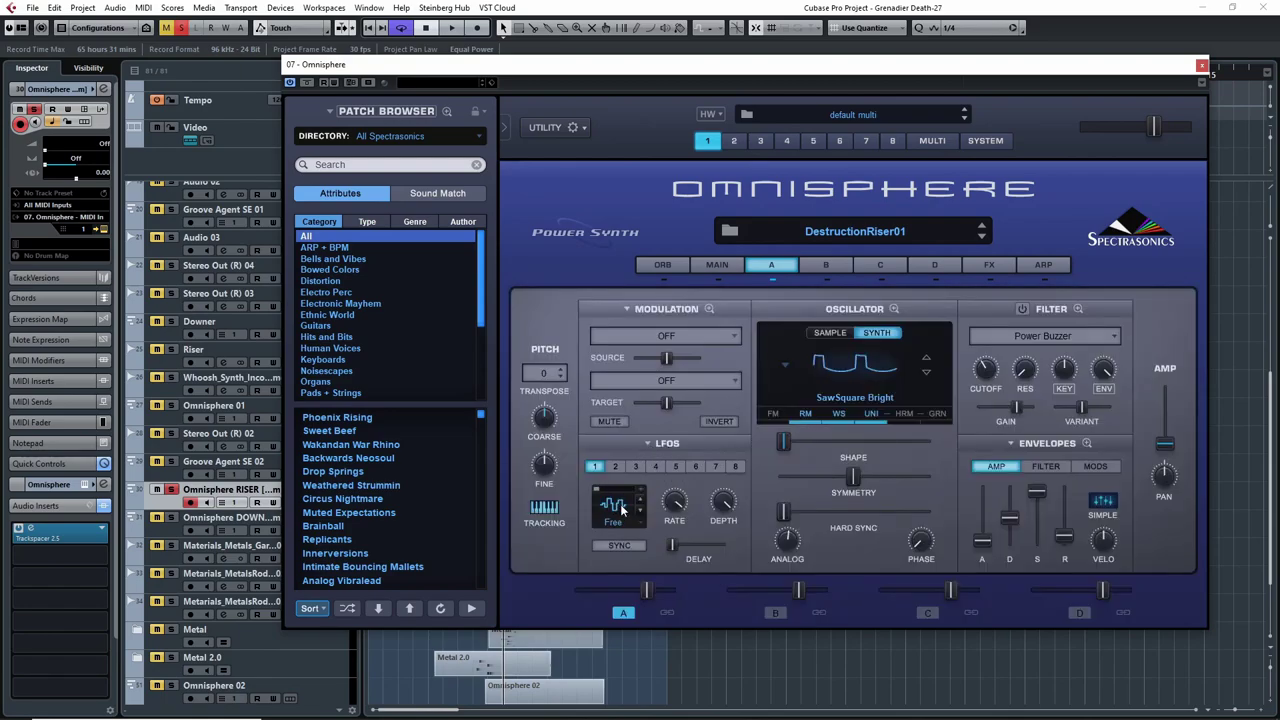
- Recheck layer A's waveshaper settings and Mod 1 envelope curve, and close the riser track's Omnisphere instrument
left_click(840, 413)
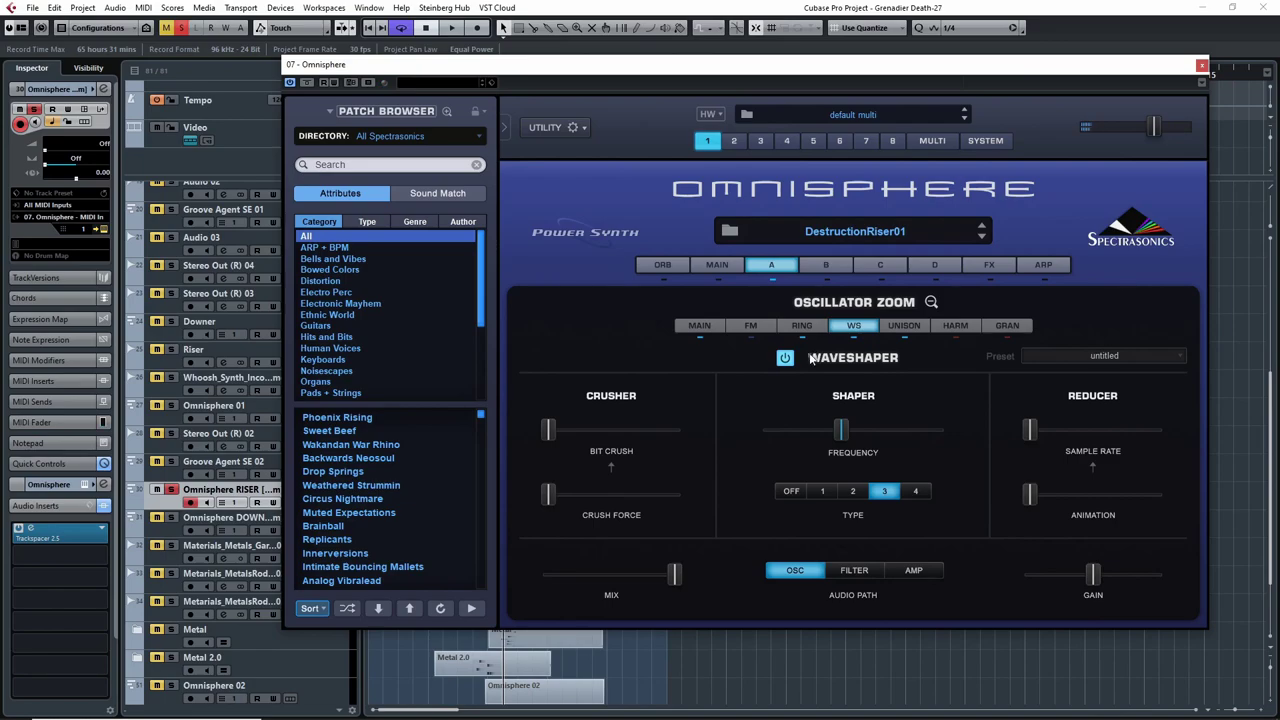
left_click(930, 301)
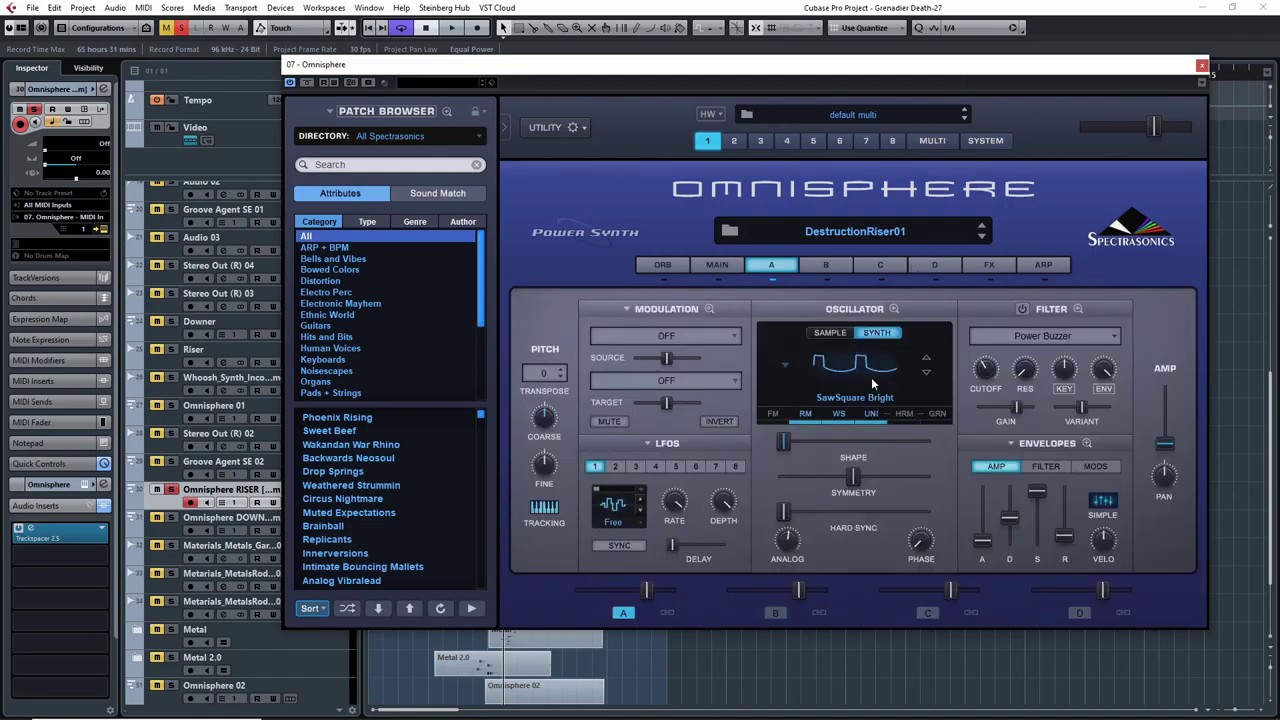
left_click(1095, 466)
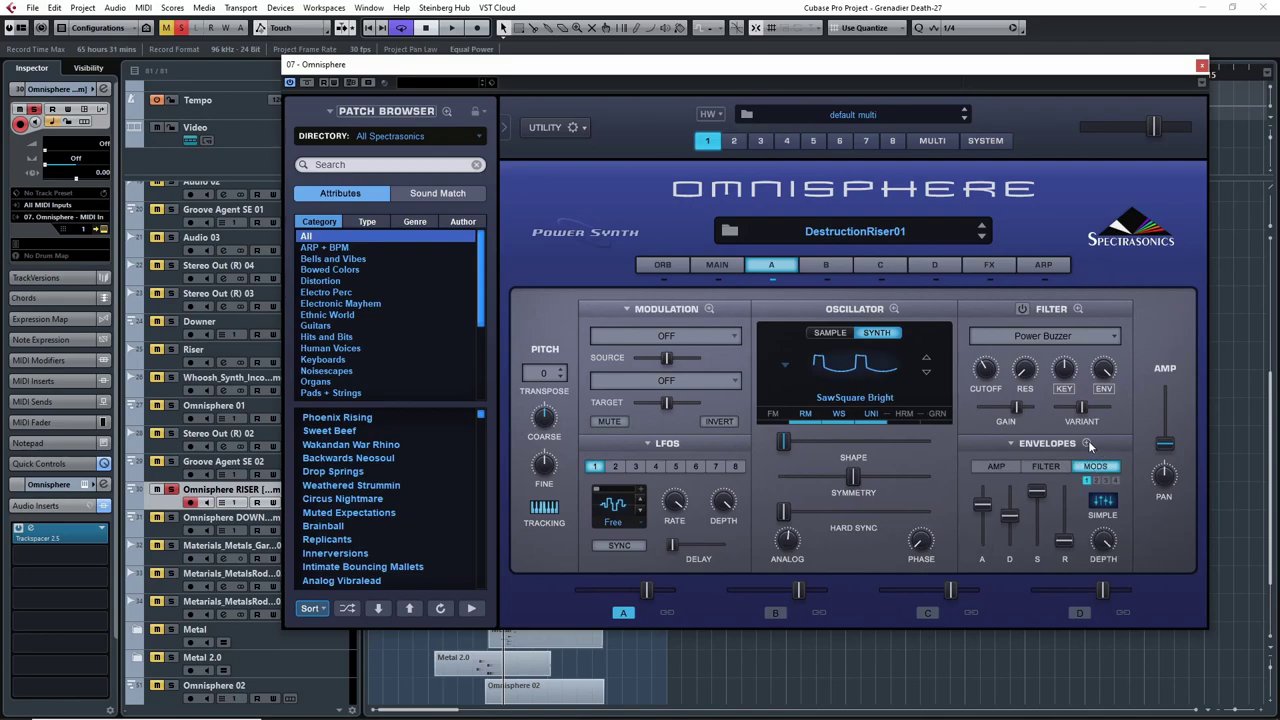
left_click(1087, 443)
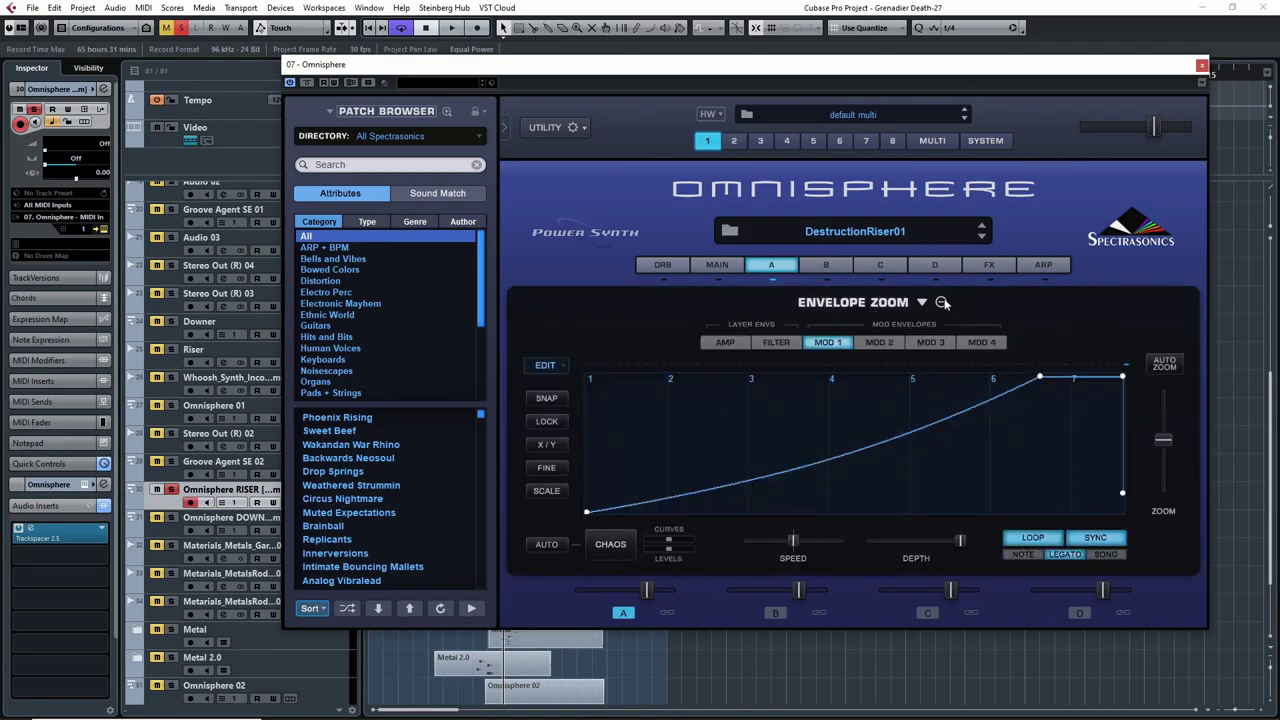
left_click(942, 301)
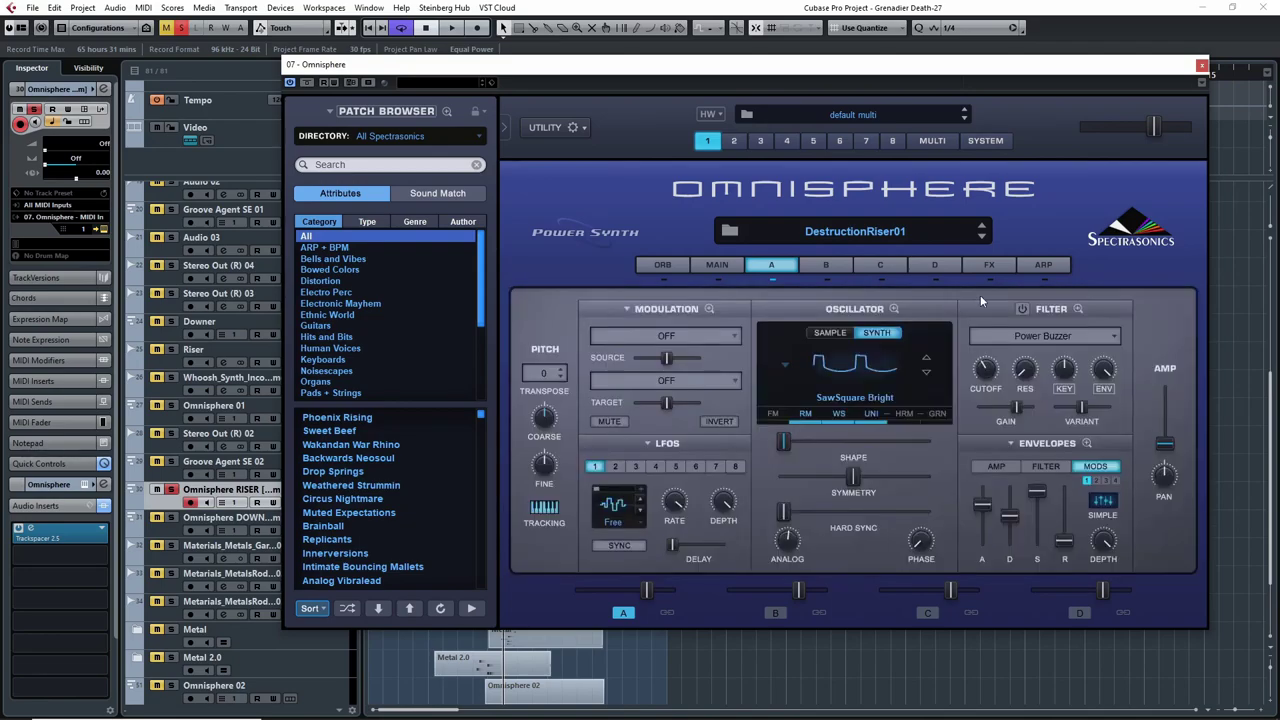
left_click(1202, 67)
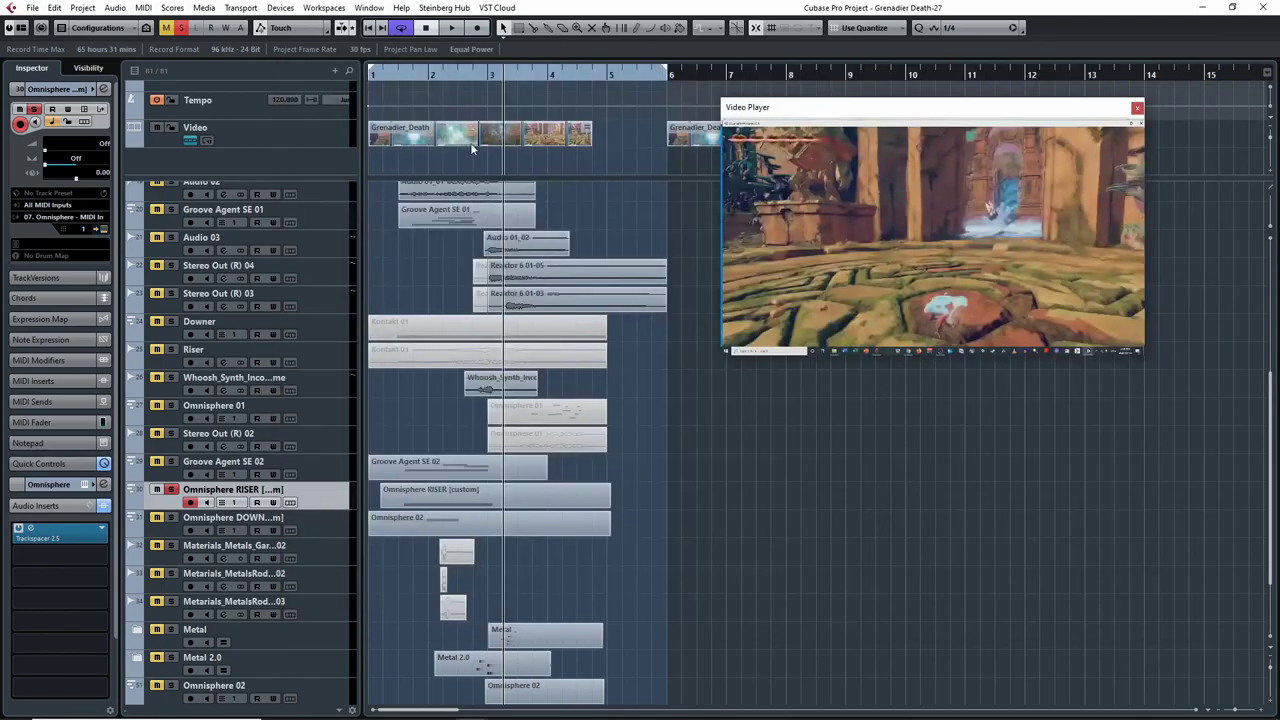
- Audition the soloed Omnisphere RISER track against the video from around the middle of bar 1
left_click(395, 75)
key("space")
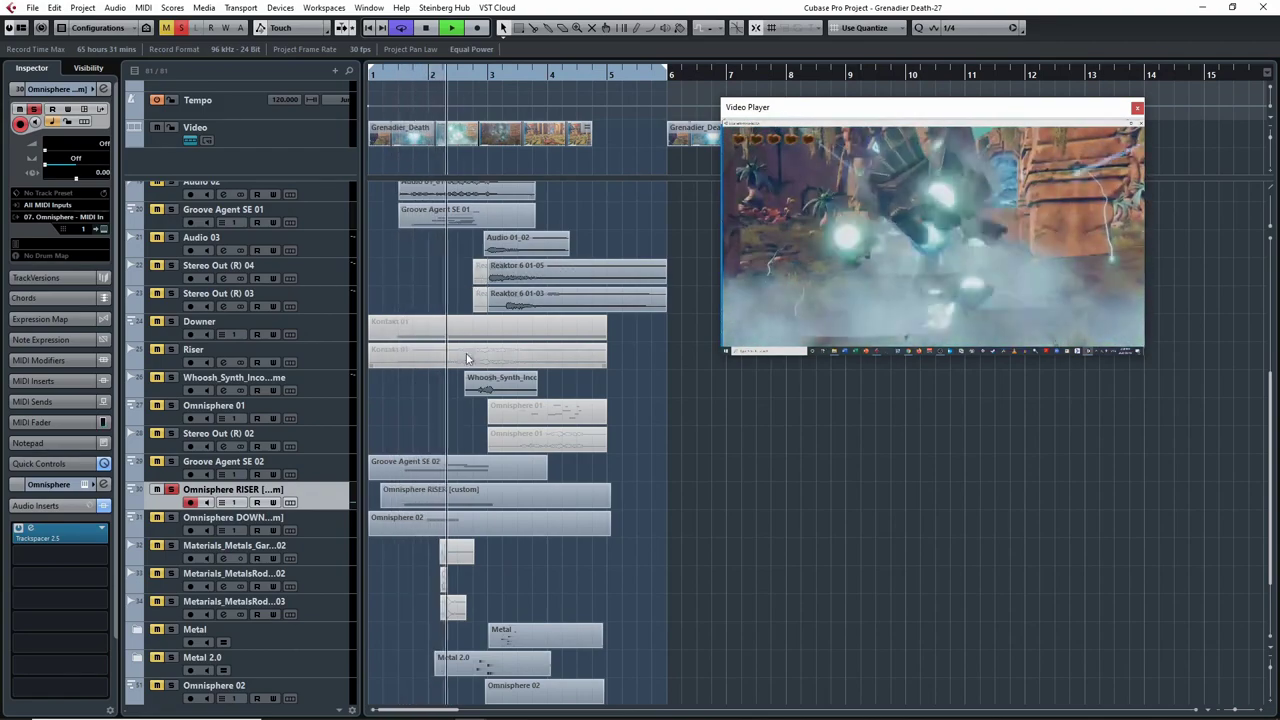
key("space")
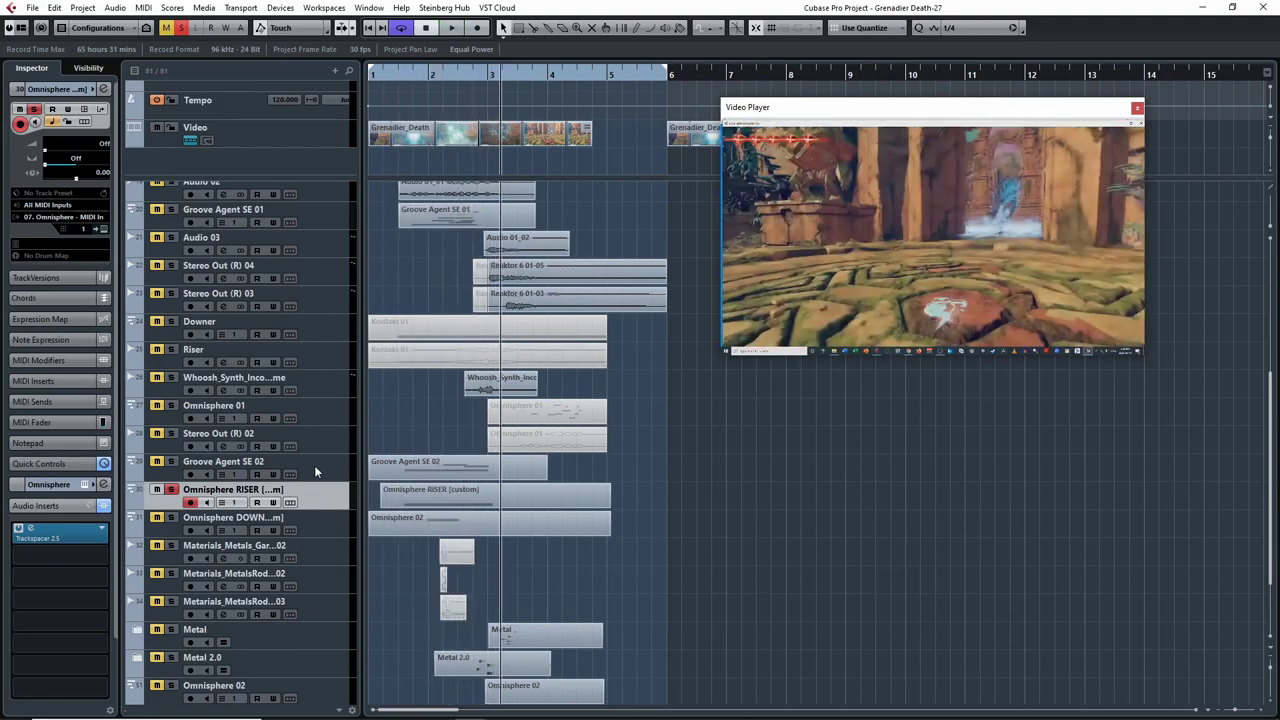
- Solo the Omnisphere DOWN track in place of the riser and audition it against the video
left_click(170, 514)
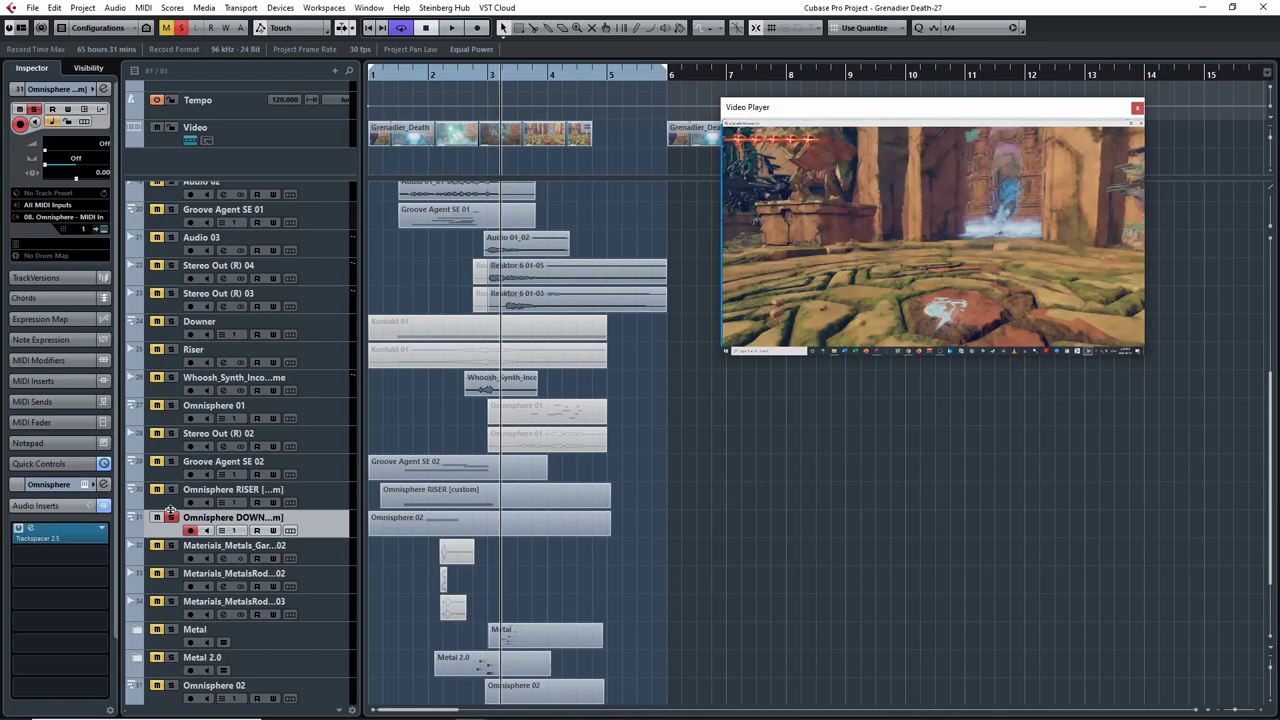
key("space")
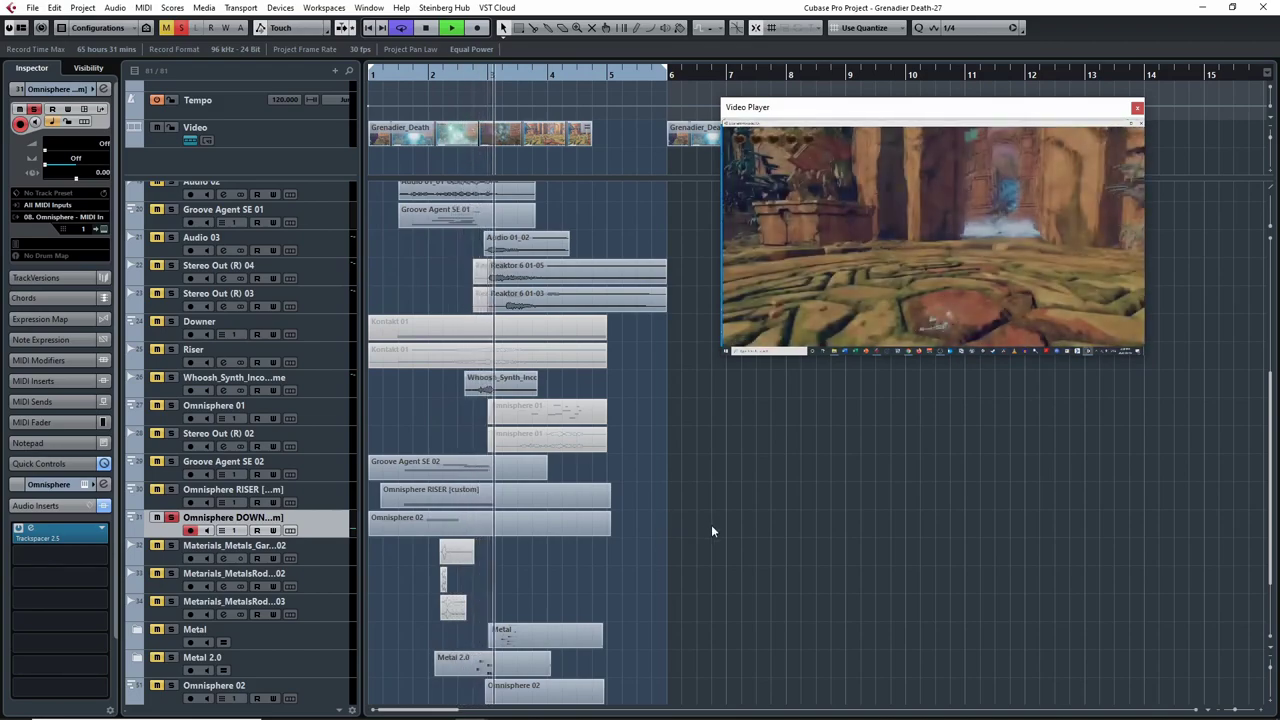
key("space")
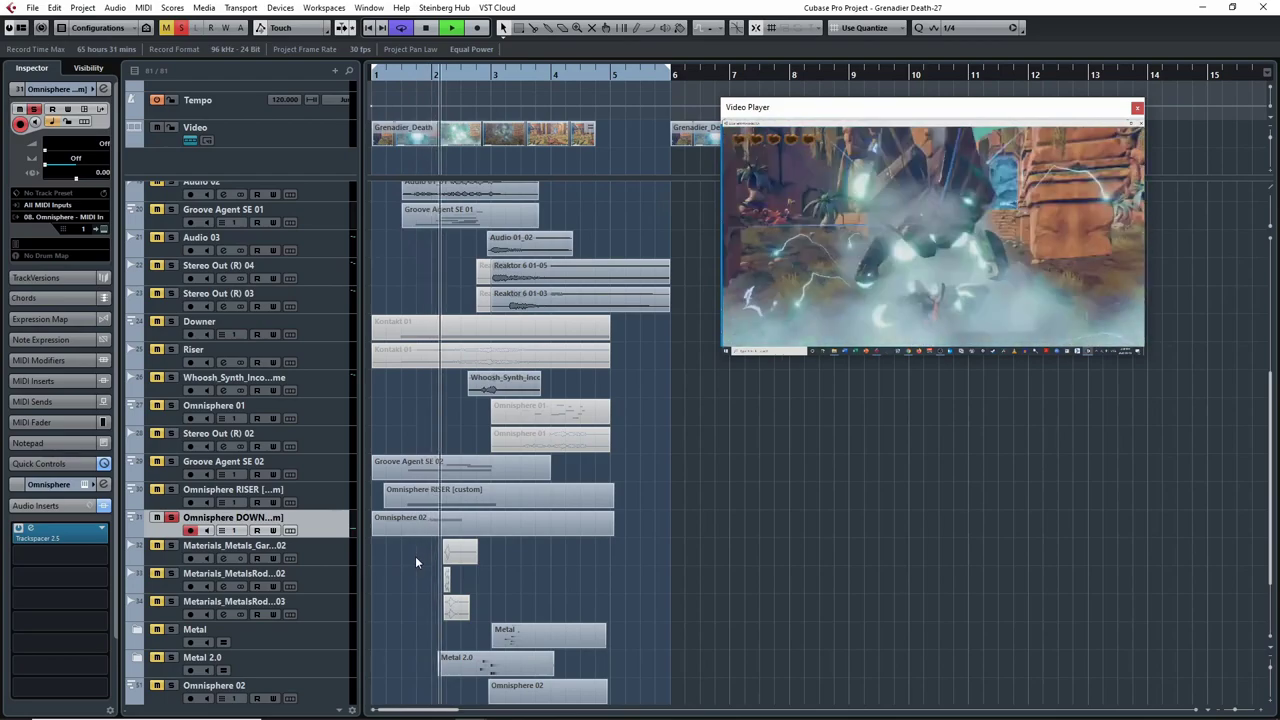
key("space")
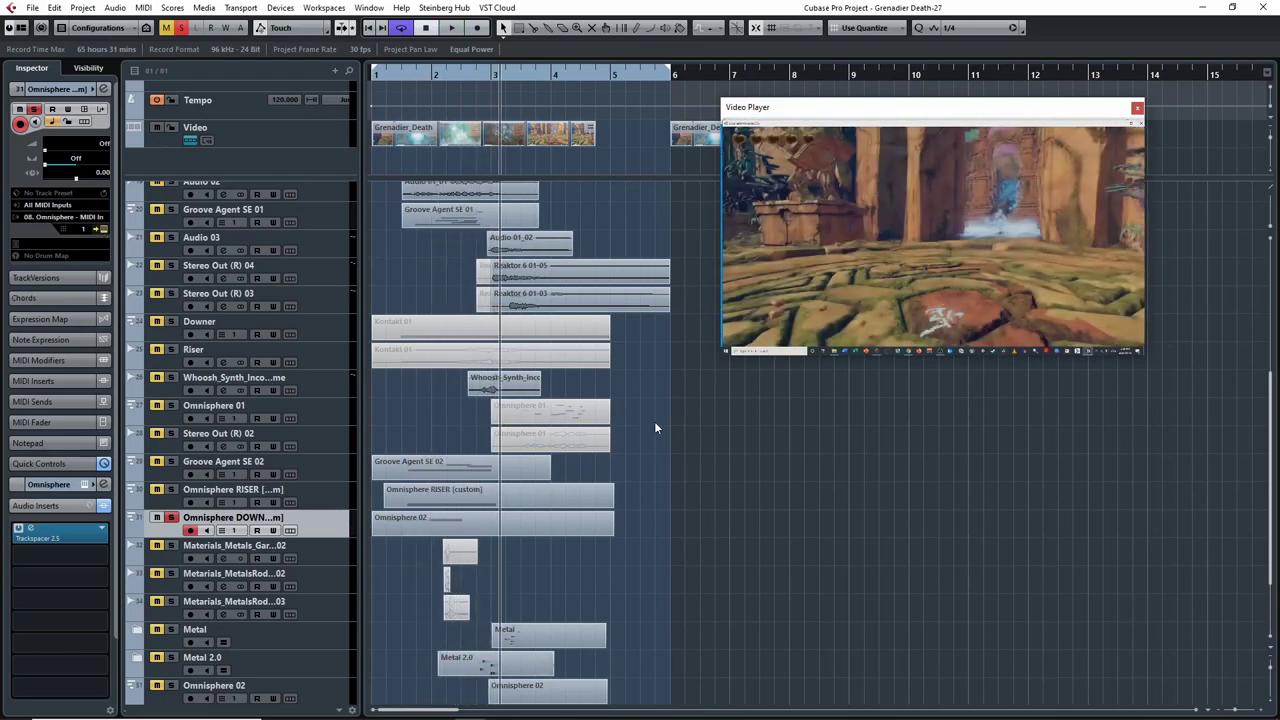
- Open the Omnisphere DOWN track's instrument and examine the modulation matrix for layer A of its Default Patch
key("ctrl+e")
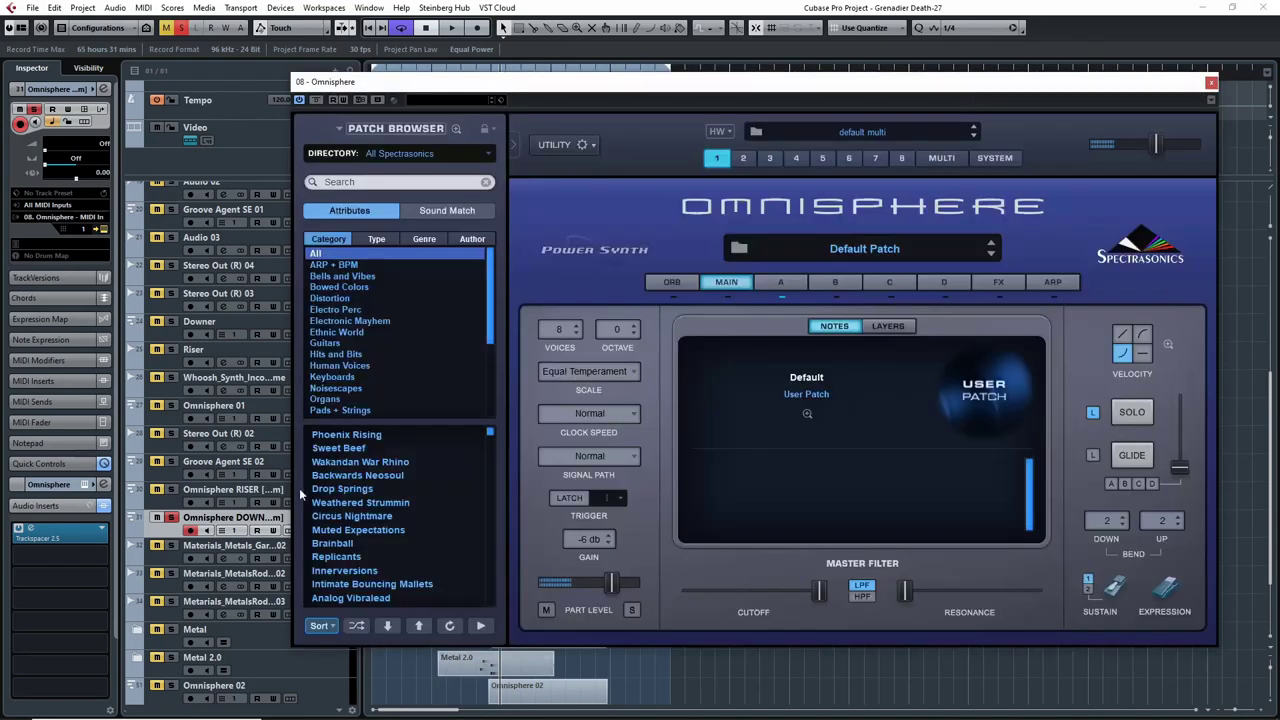
left_click(785, 284)
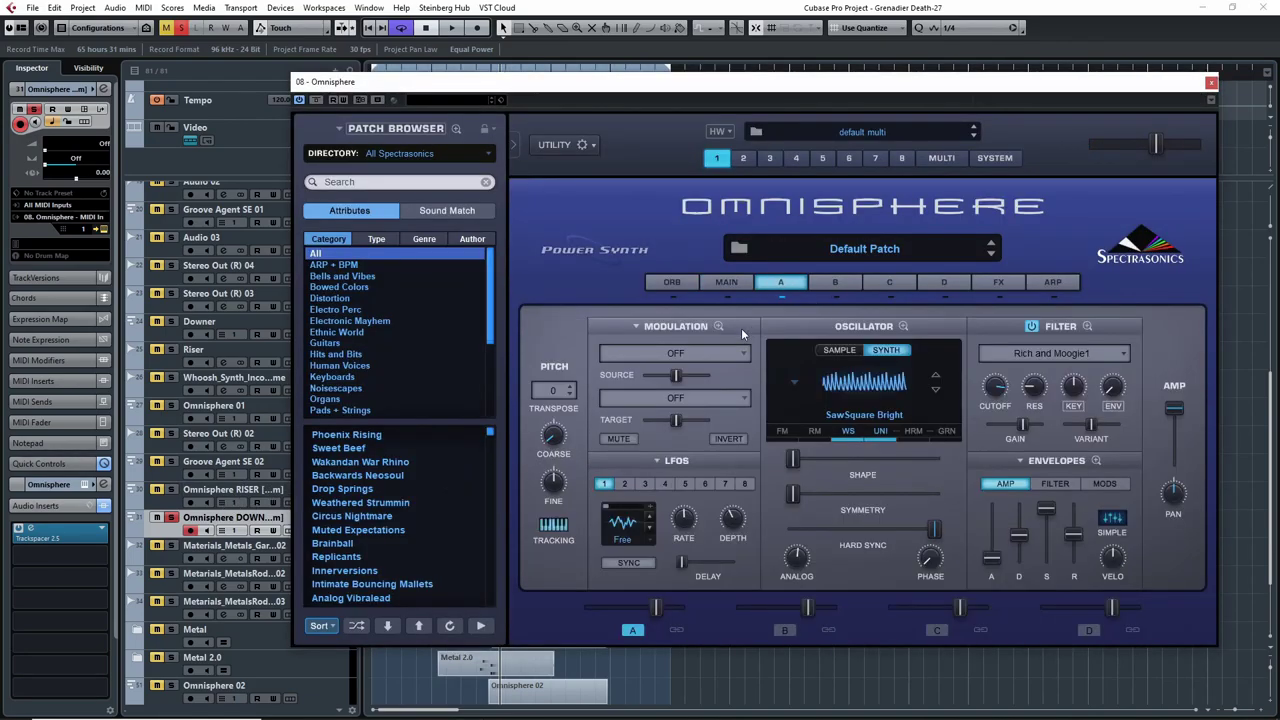
left_click(741, 328)
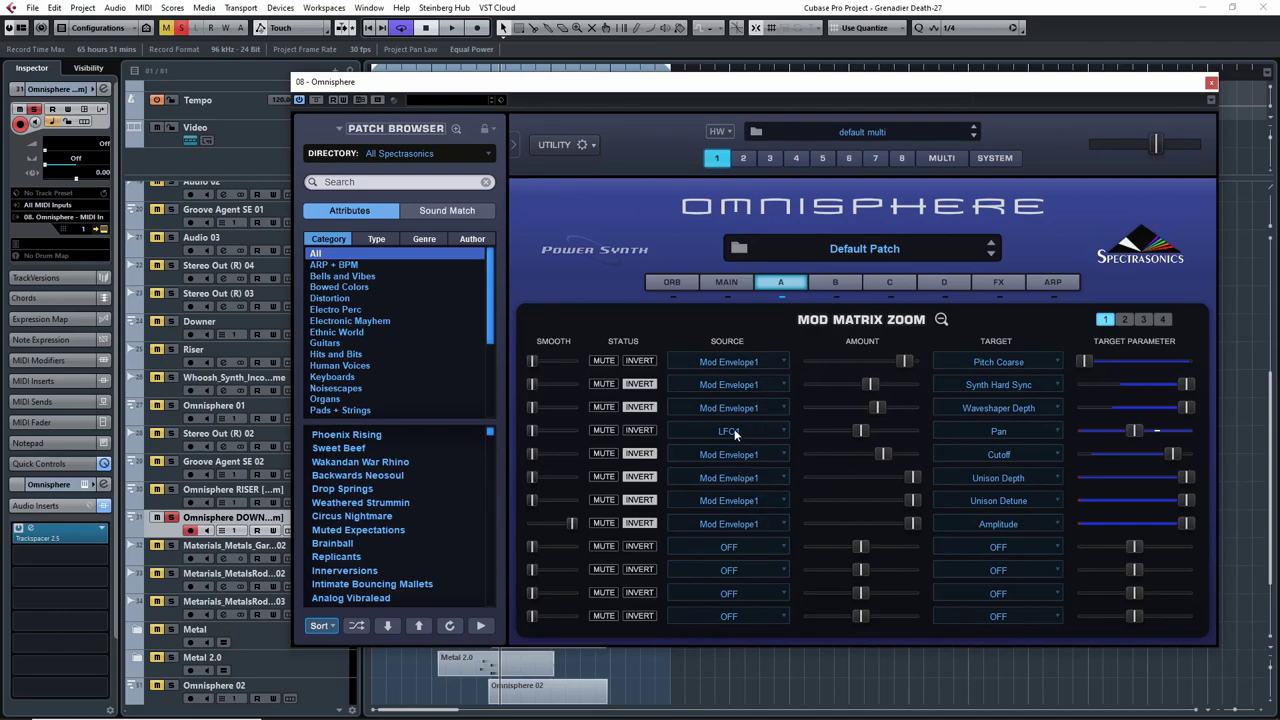
left_click(939, 318)
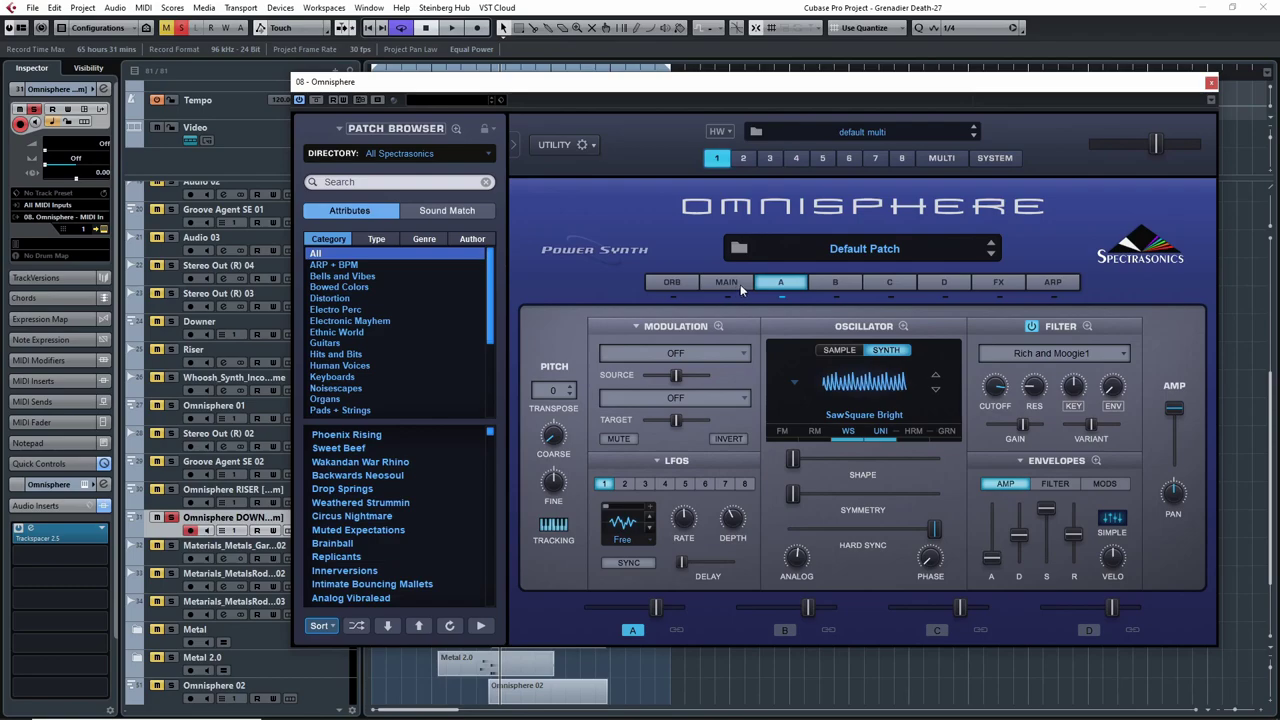
left_click(719, 326)
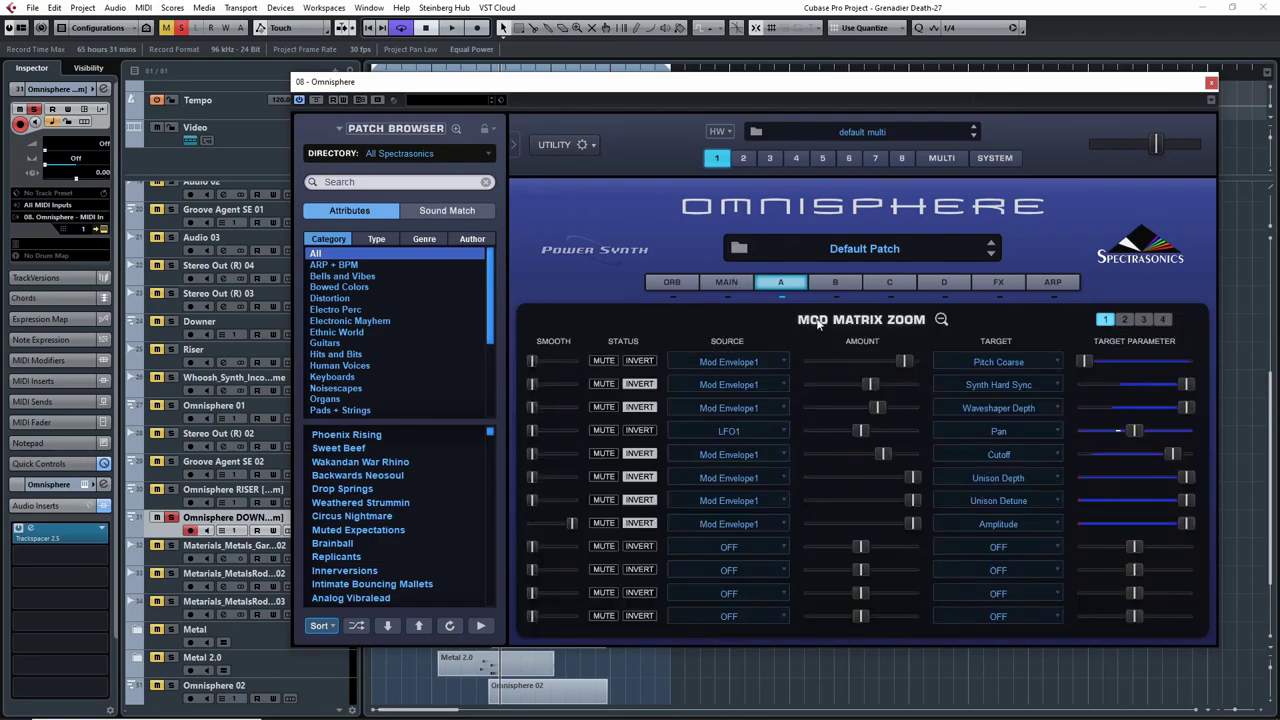
left_click(942, 318)
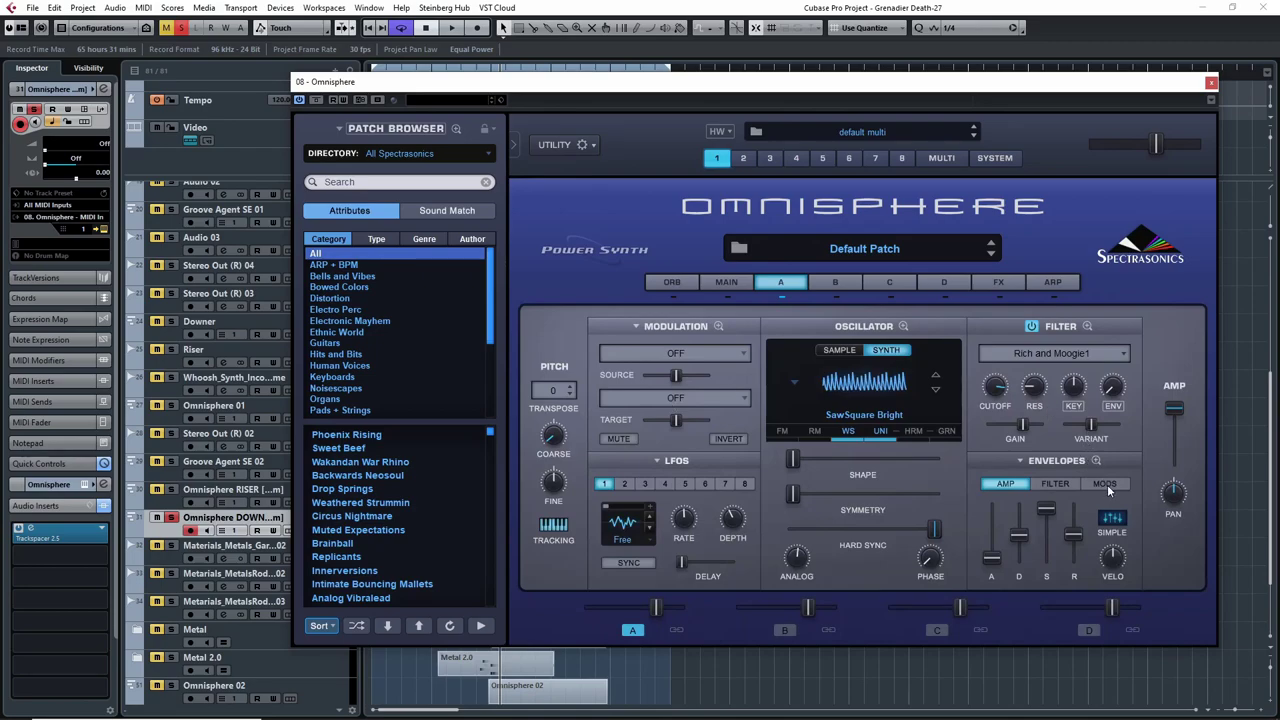
- Examine layer A's Mod 1 envelope curve and its matrix targets, and close the DOWN track's Omnisphere instrument
left_click(1104, 482)
left_click(1097, 461)
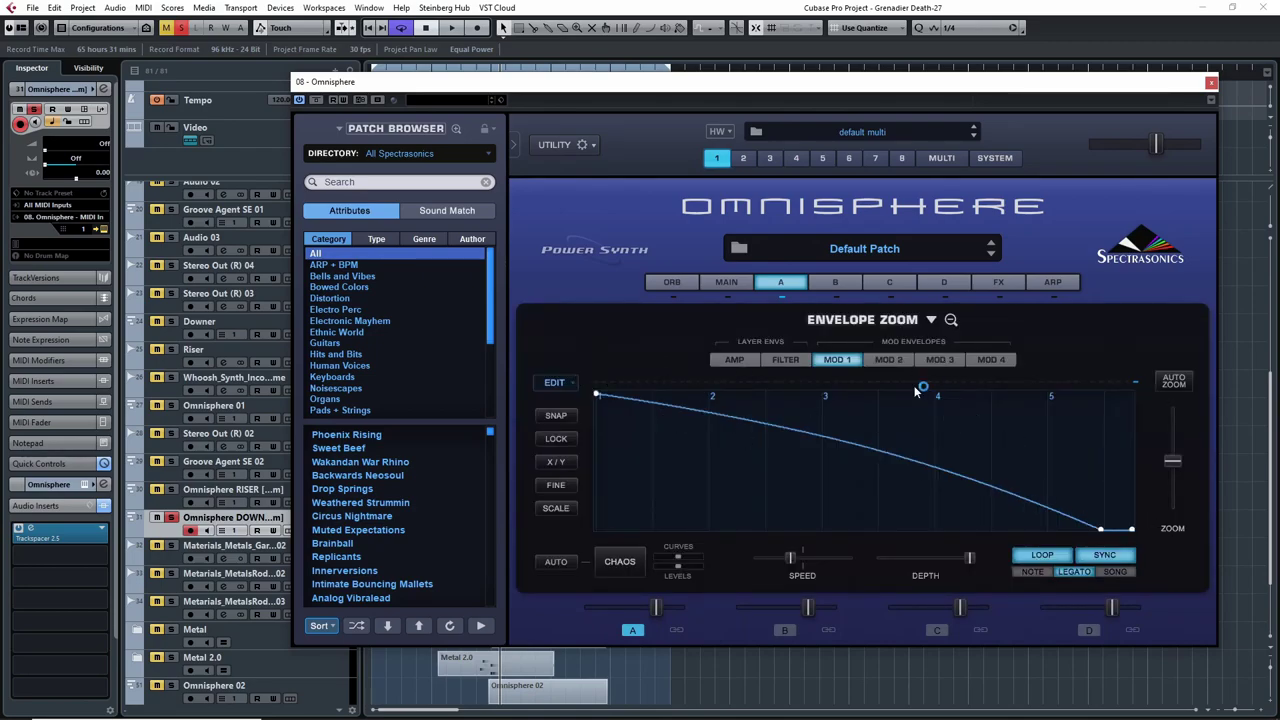
left_click(955, 320)
left_click(719, 326)
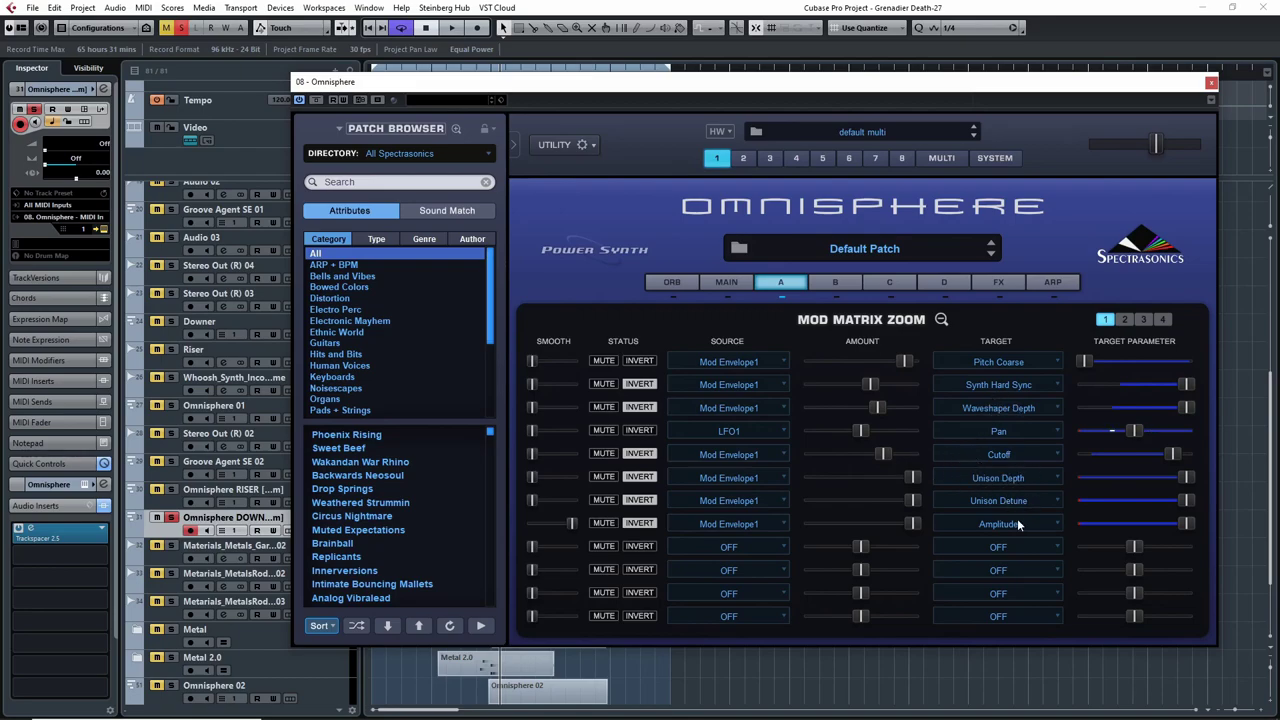
left_click(941, 319)
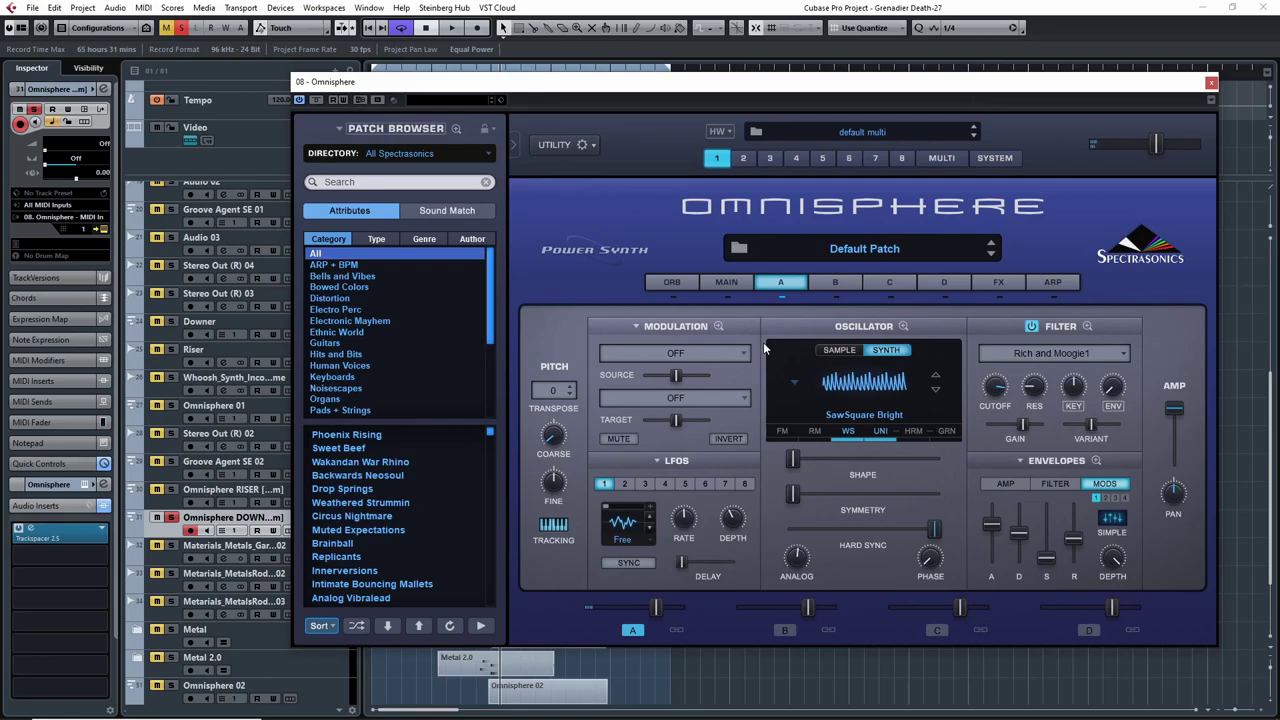
left_click(1210, 83)
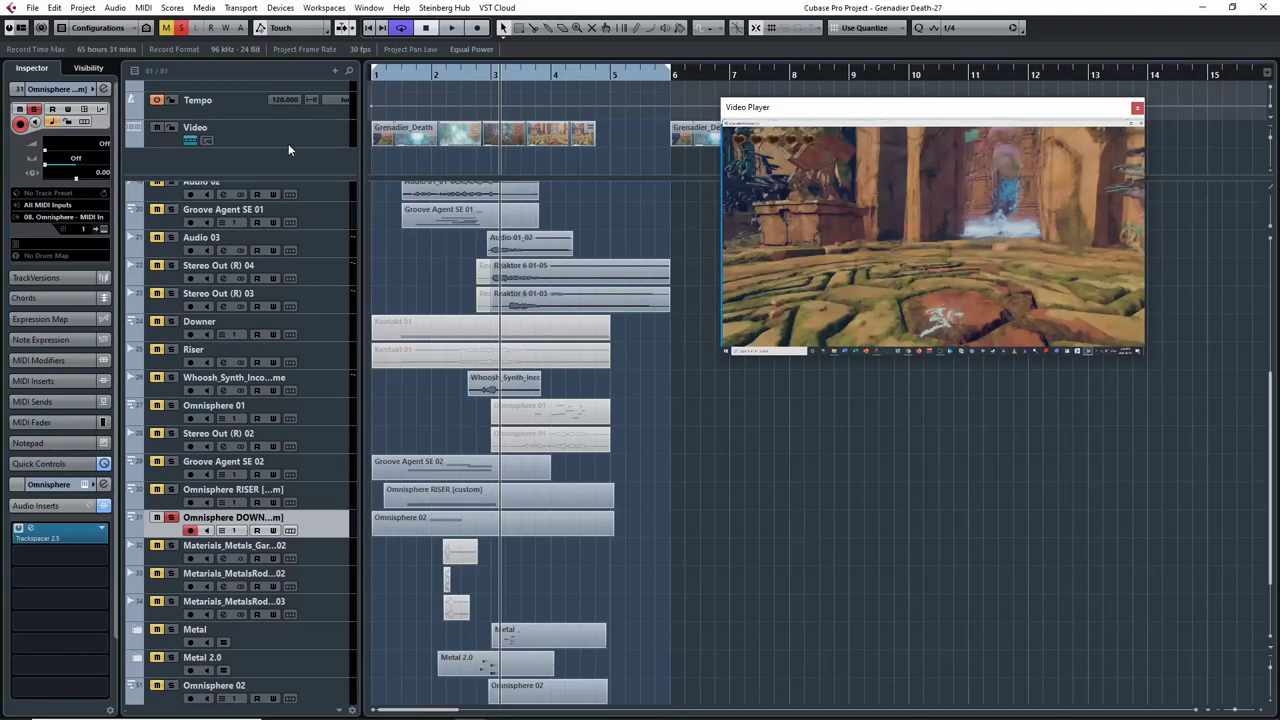
- Add the Omnisphere RISER track to the soloed Omnisphere DOWN track and return the playback position to early in bar 1
left_click(383, 73)
left_click(171, 489)
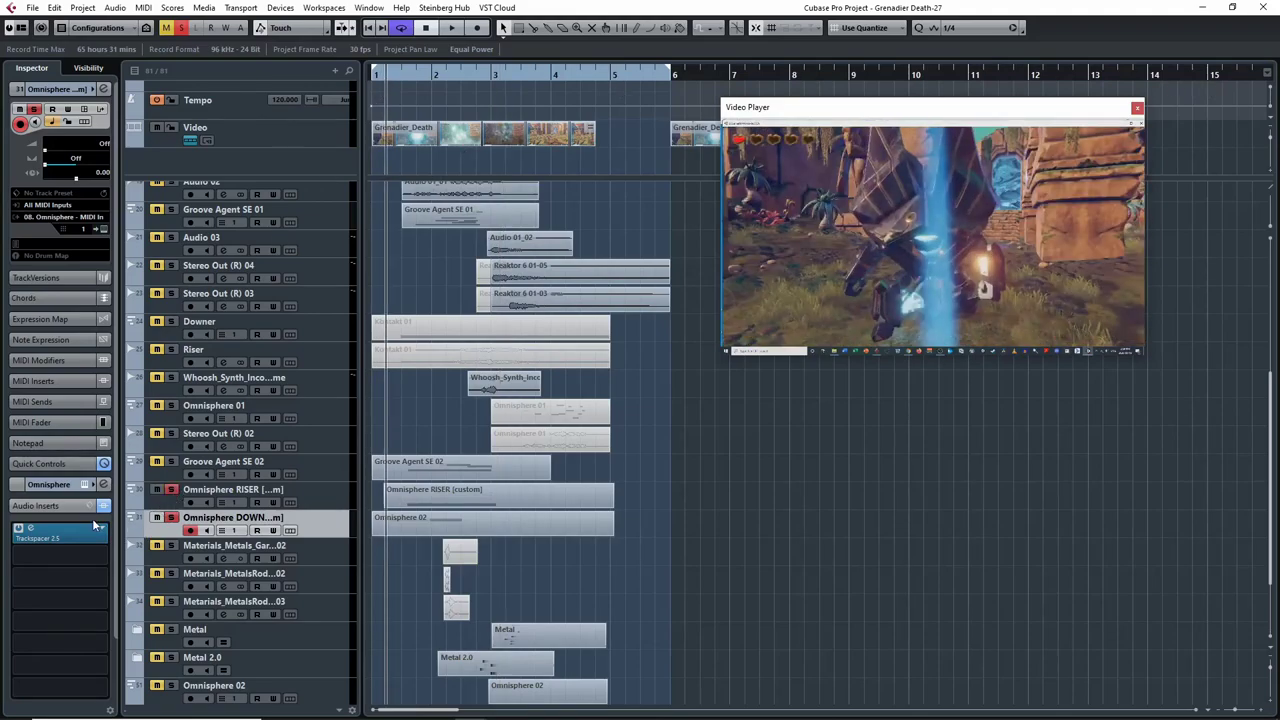
left_click(167, 506)
left_click(172, 532)
left_click(170, 505)
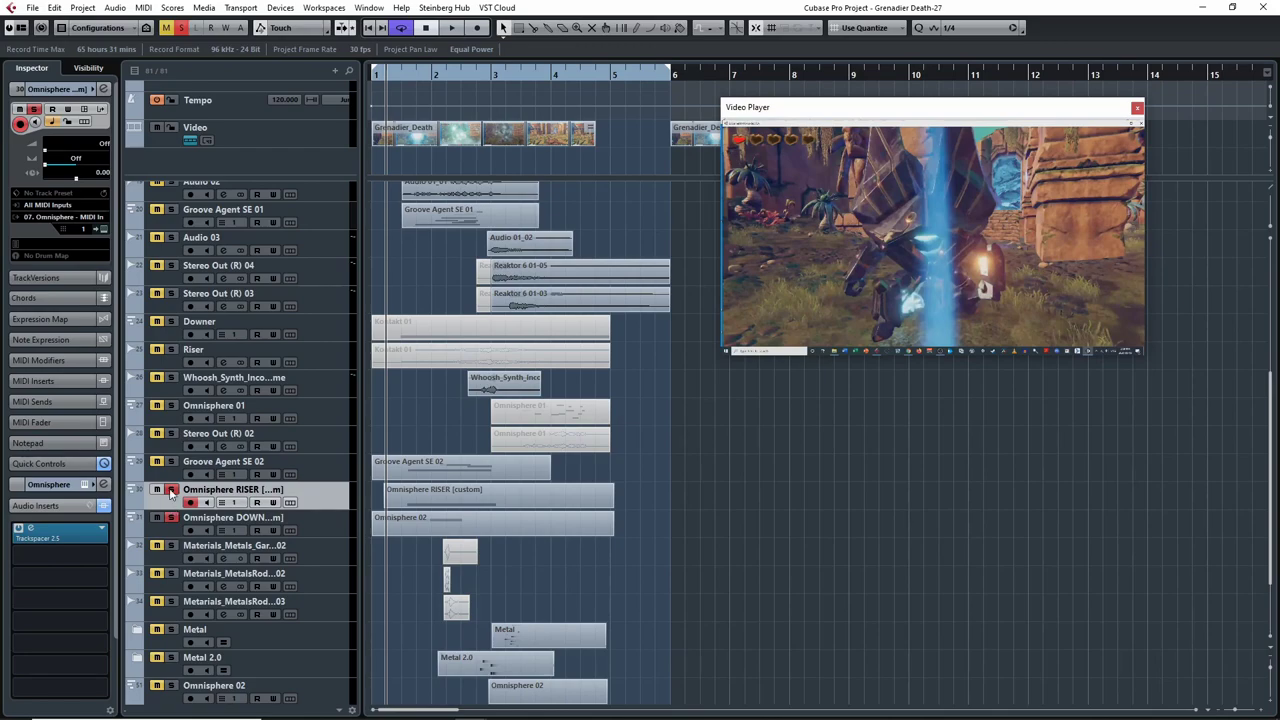
left_click(166, 532)
- Open the Trackspacer 2.5 insert on the Omnisphere DOWN track and examine where the riser and downer parts overlap
left_click(63, 534)
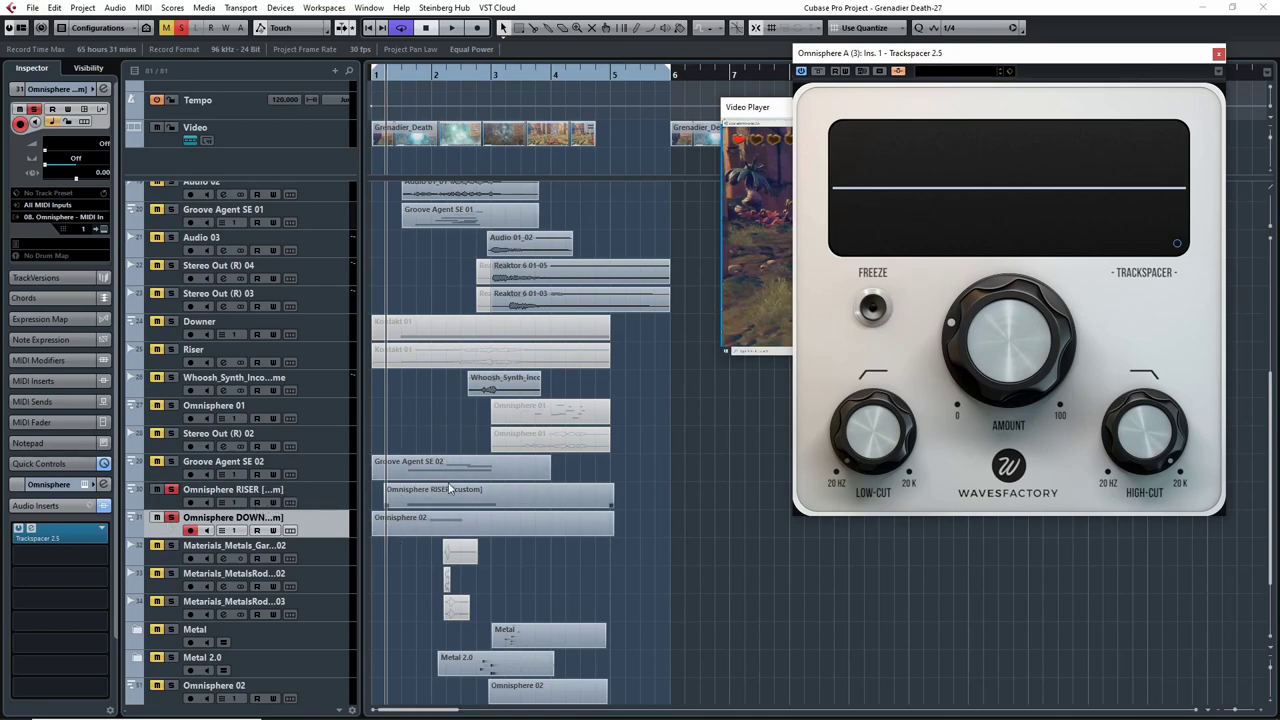
key("h")
key("h")
key("h")
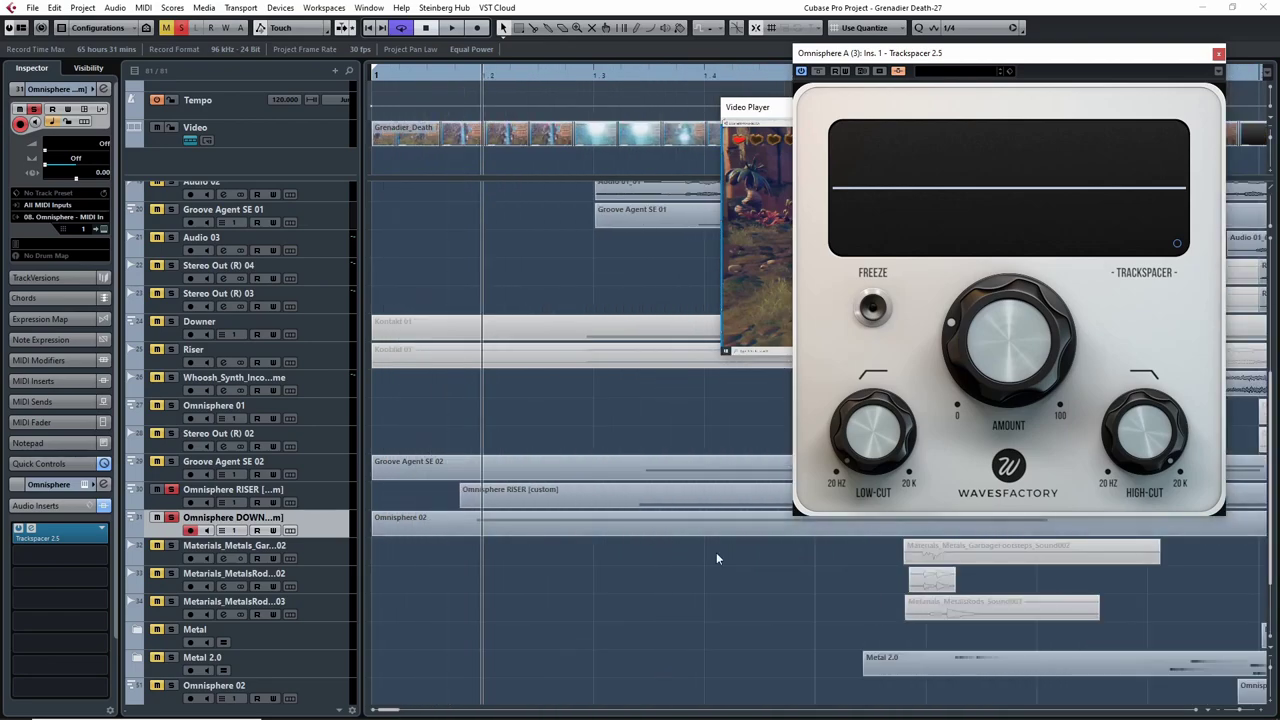
key("g")
key("g")
key("g")
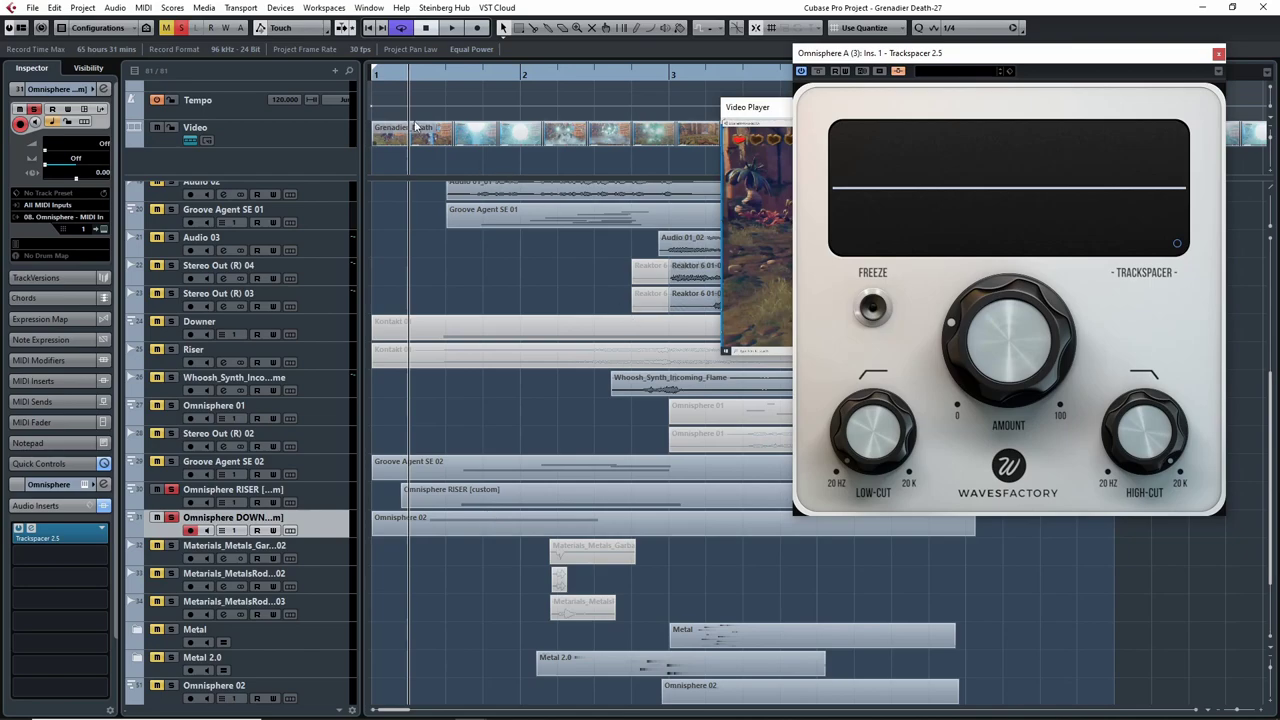
- Bypass the audio inserts on both Omnisphere tracks, audition them from the project start, and close the Trackspacer window
key("Home")
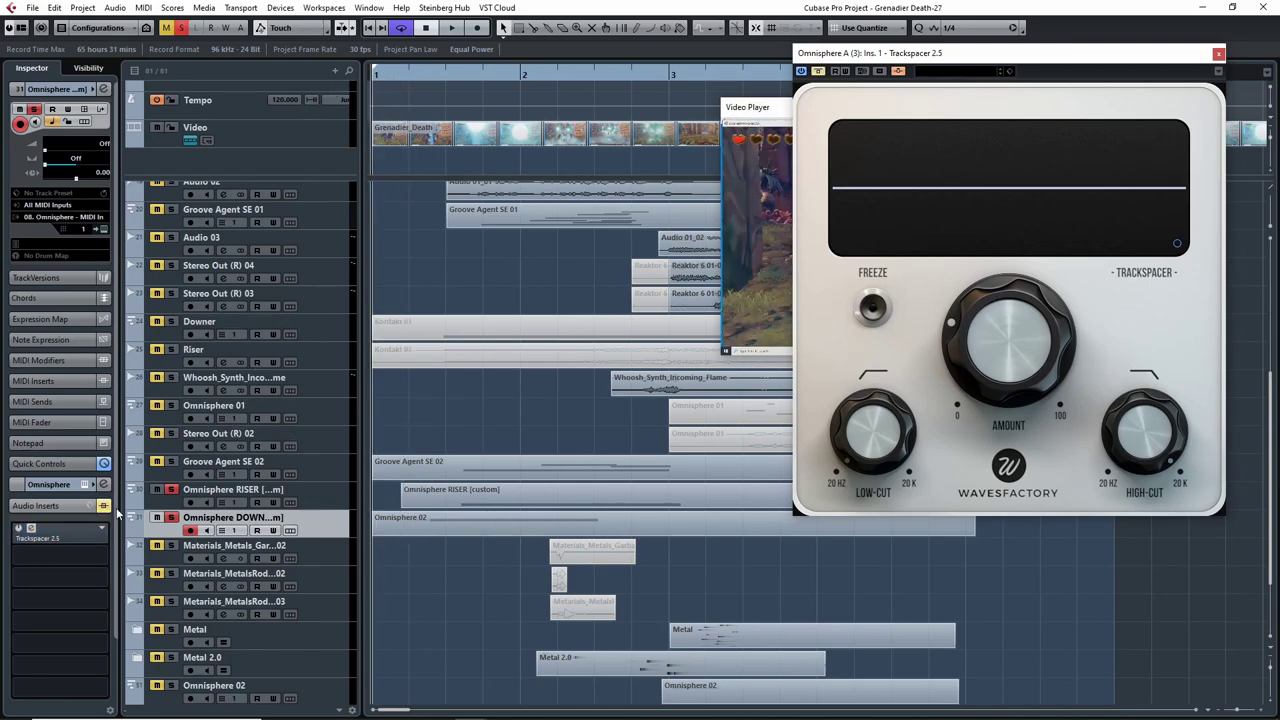
key("Up")
key("space")
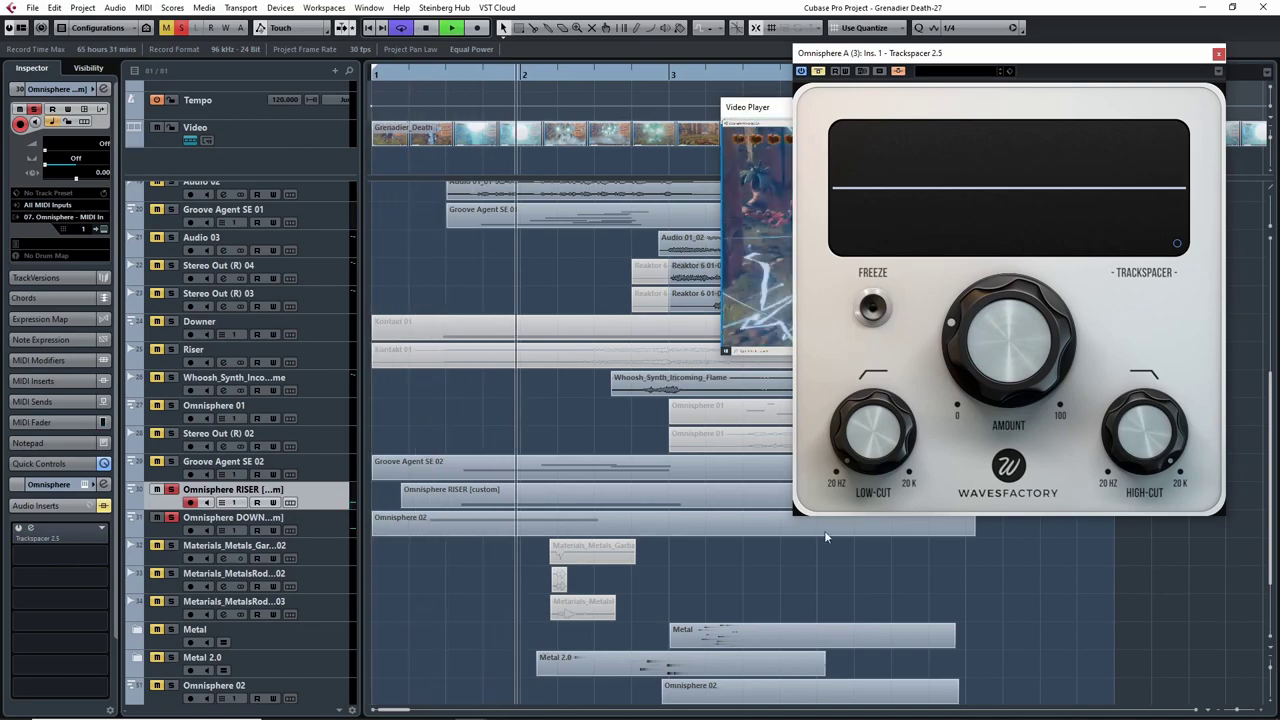
key("ctrl+w")
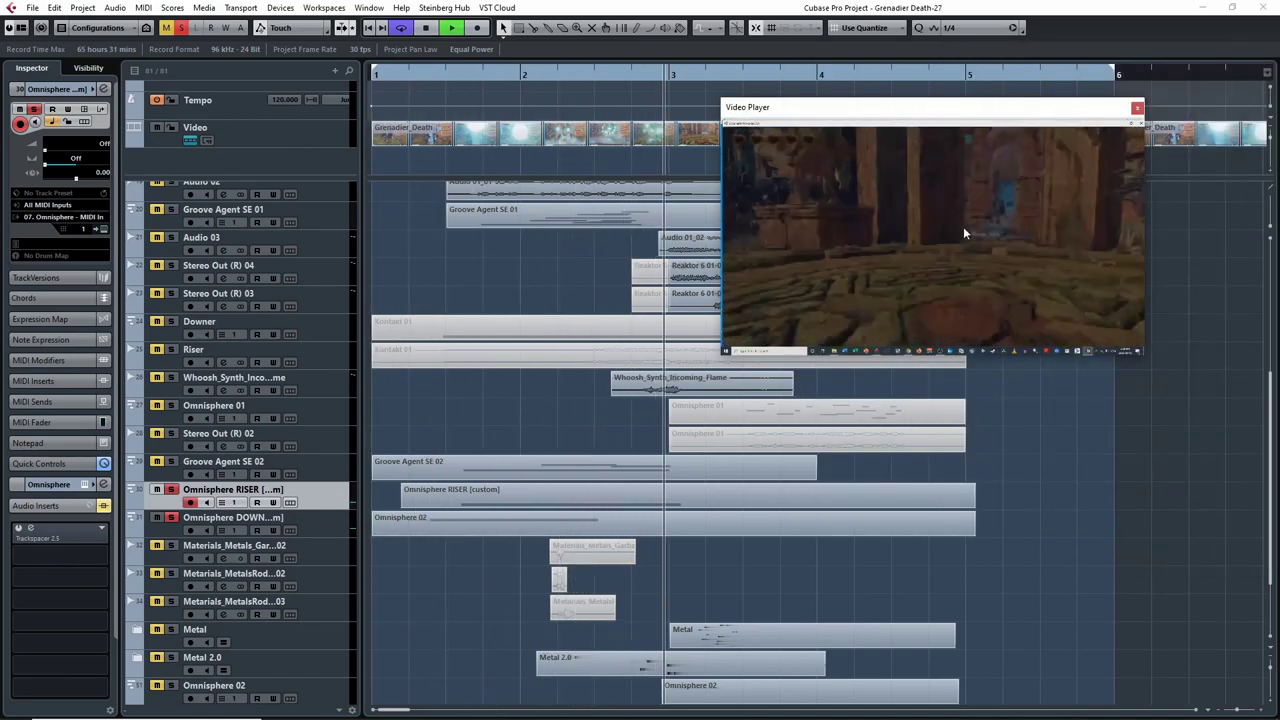
key("space")
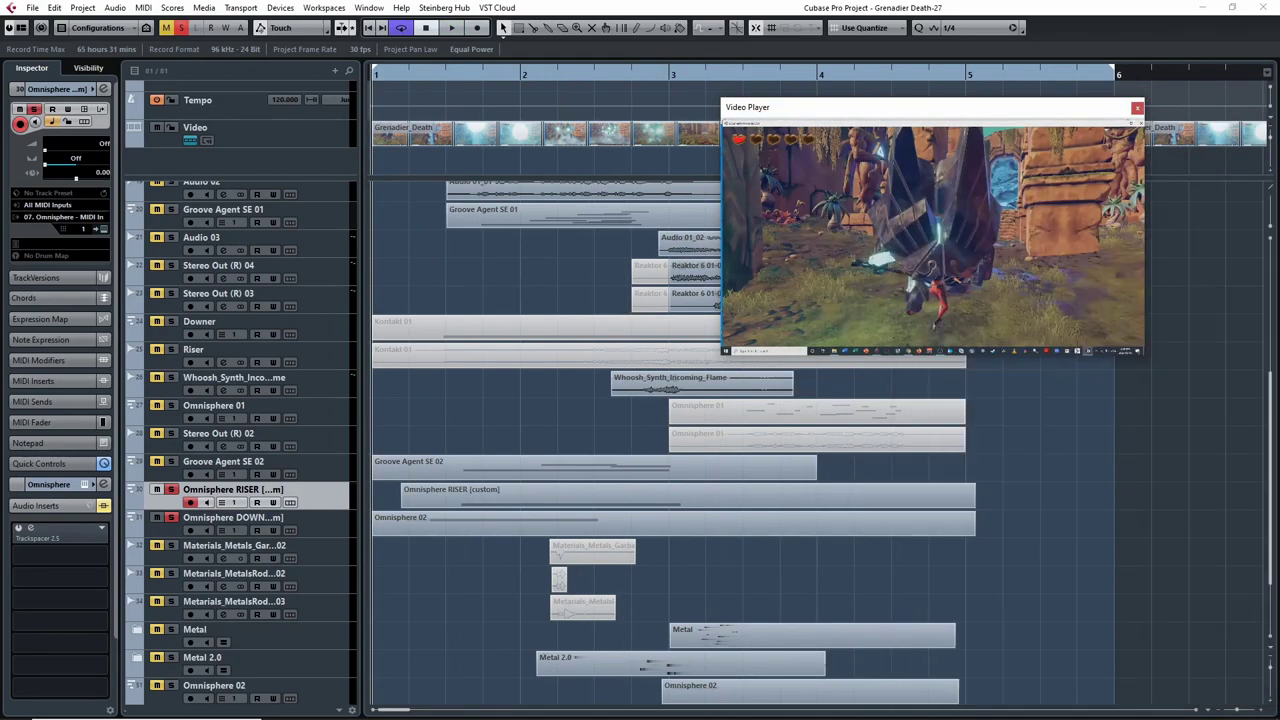
- Reactivate the audio inserts on the Omnisphere tracks and audition the riser and downer together with Trackspacer active
key("Down")
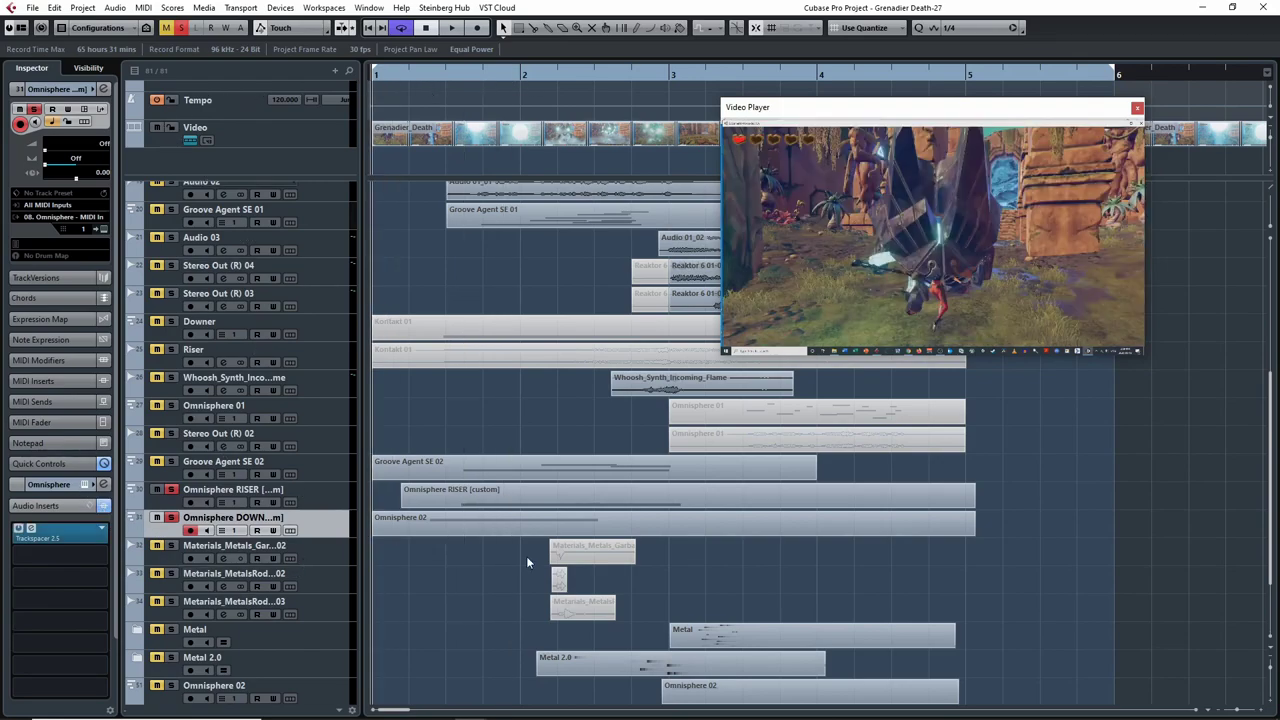
key("space")
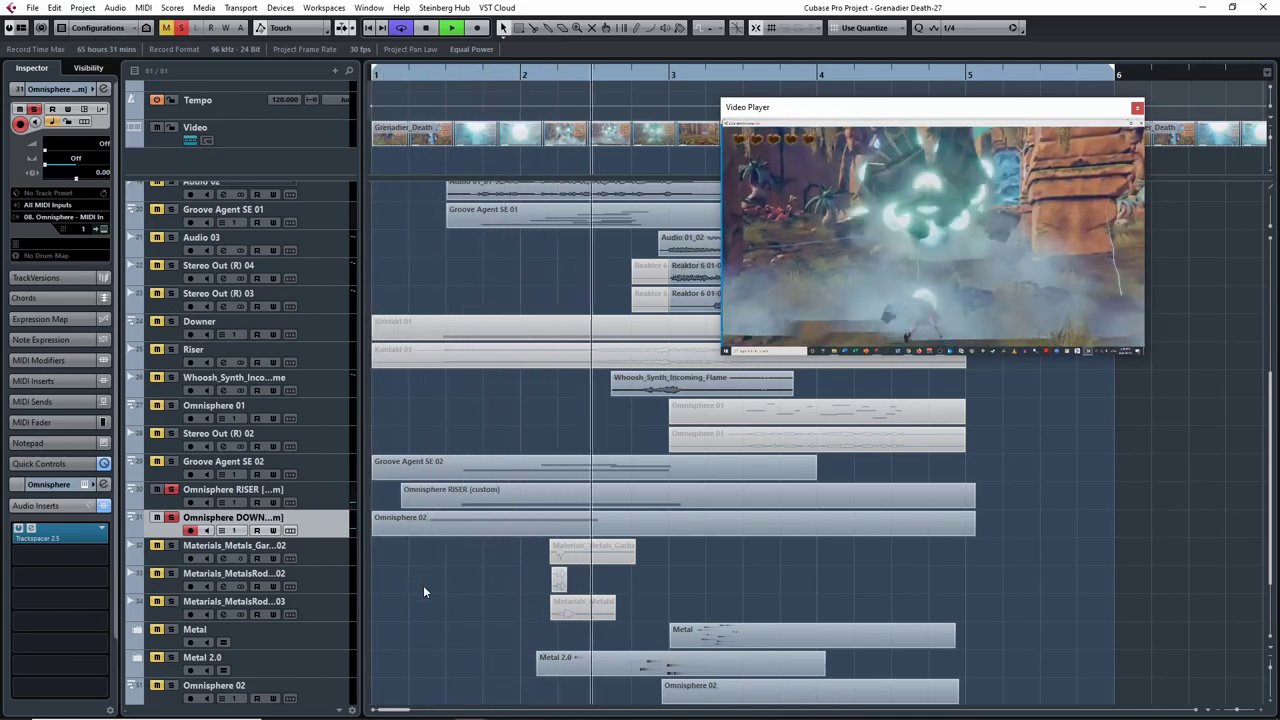
scroll(399, 401, "up", 5)
key("space")
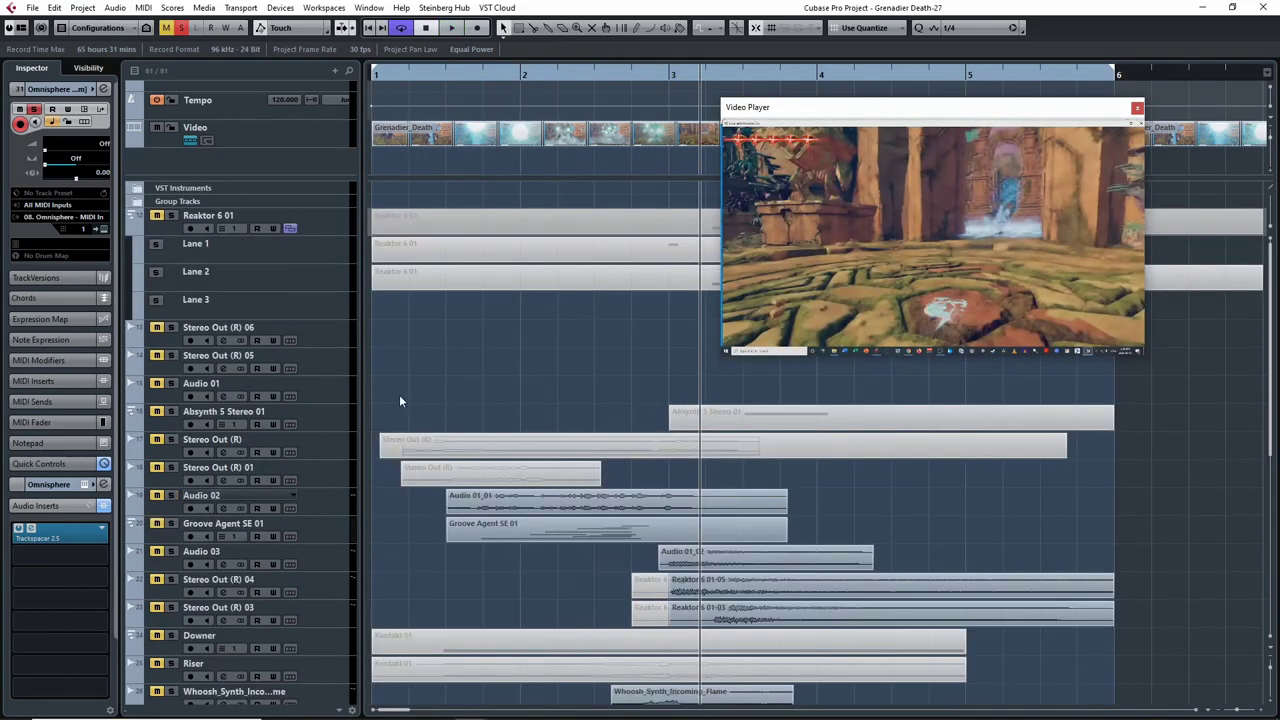
- Solo Audio 02, Groove Agent SE 01 and Groove Agent SE 02 together with both Omnisphere tracks and audition the combination
left_click(171, 523)
scroll(466, 503, "down", 3)
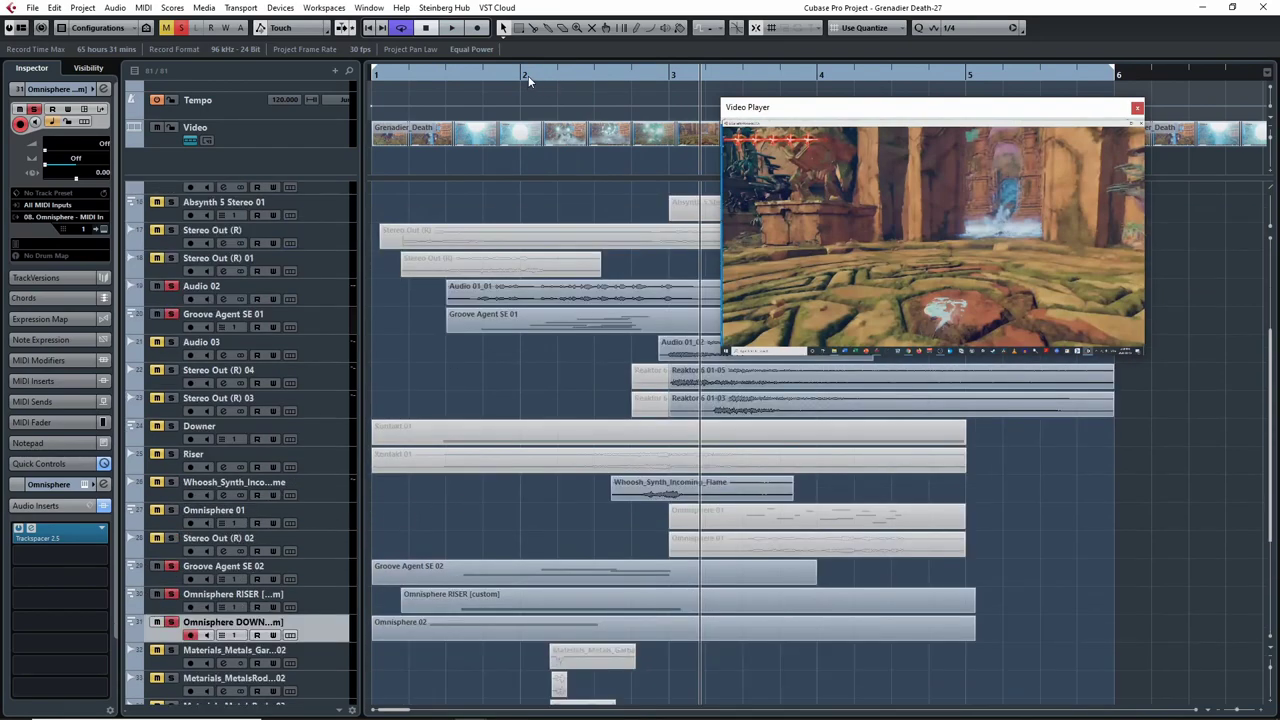
key("space")
scroll(553, 510, "down", 4)
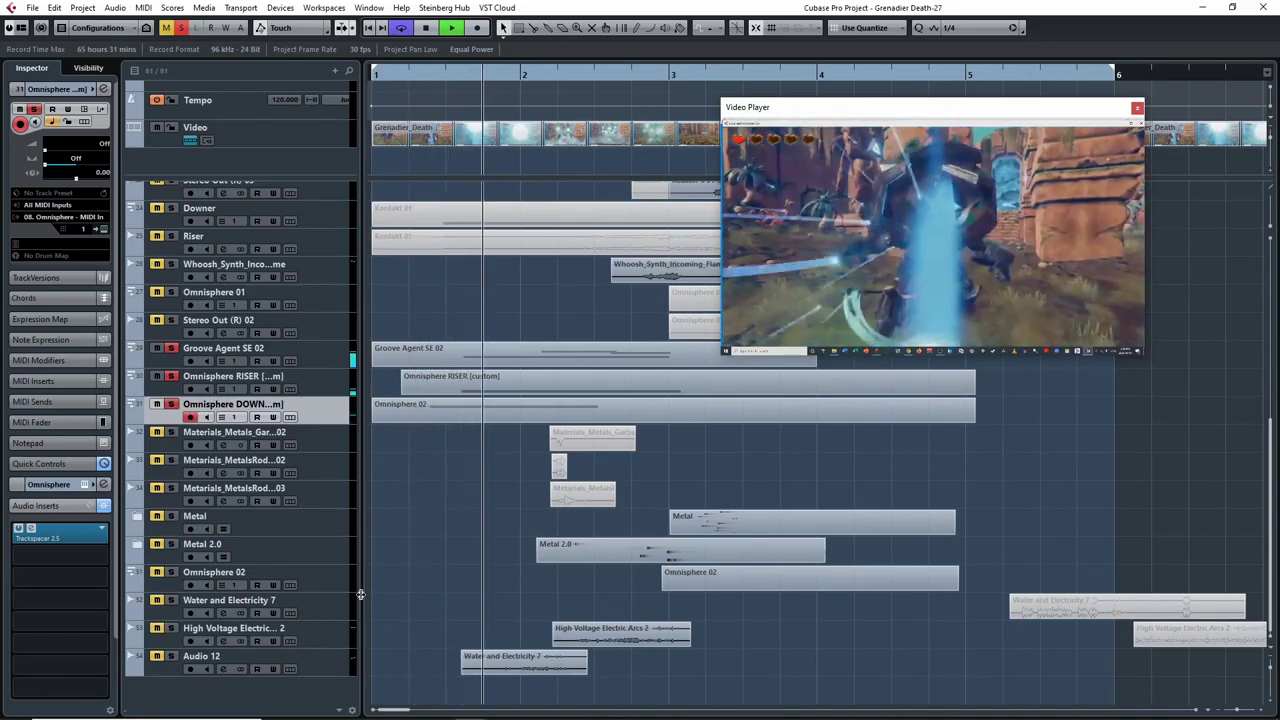
scroll(366, 594, "up", 4)
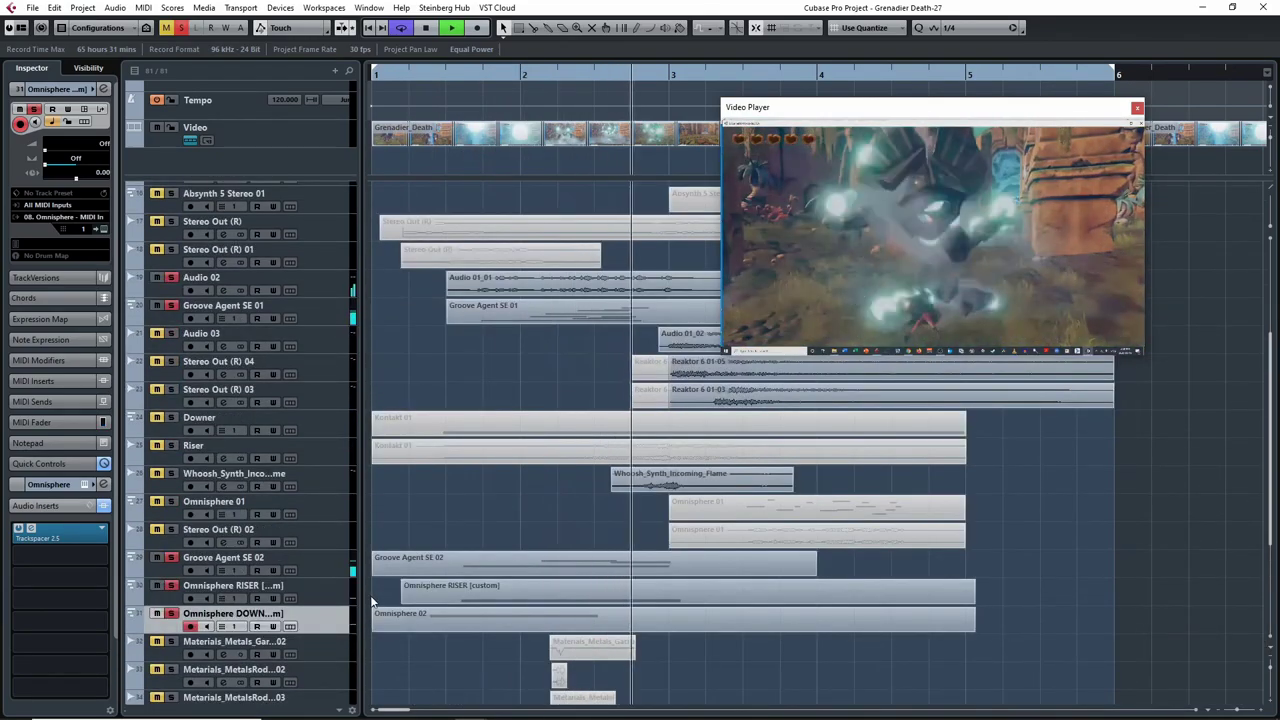
key("space")
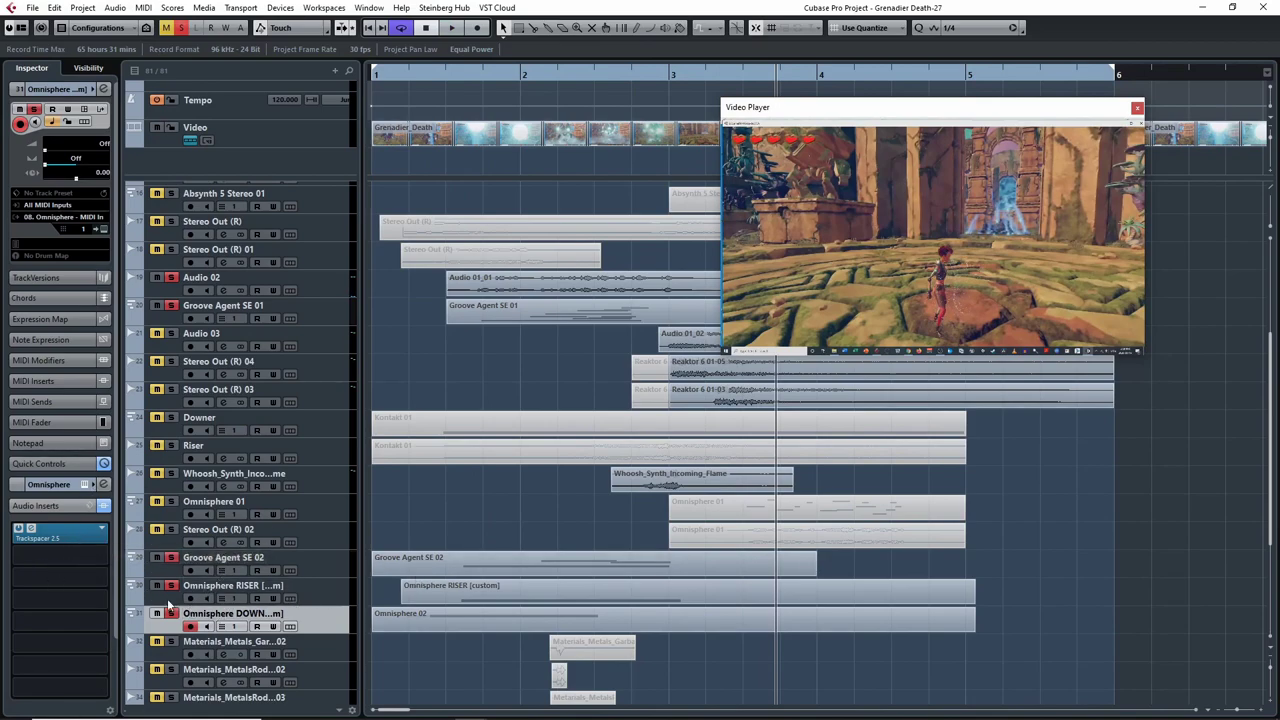
- Clear all solos and solo only the High Voltage Electric Arcs 2 track, leaving its name unchanged
key("Up")
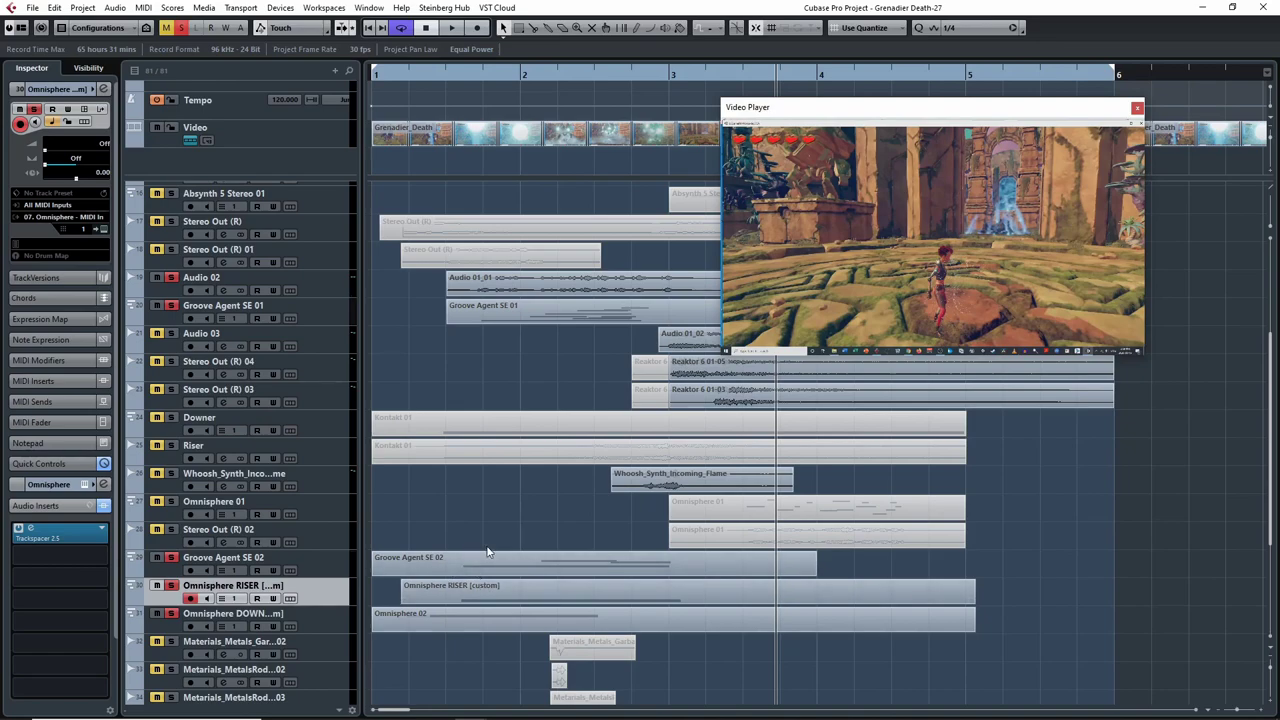
scroll(466, 514, "down", 5)
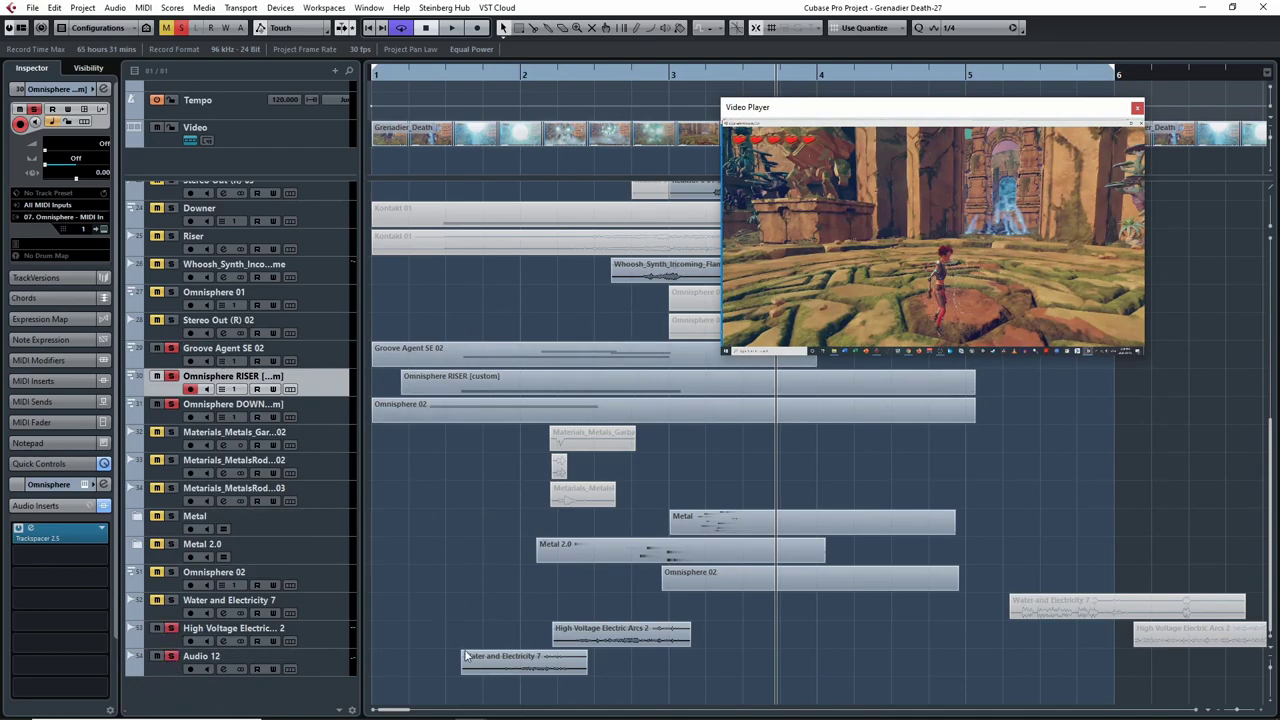
left_click(165, 643)
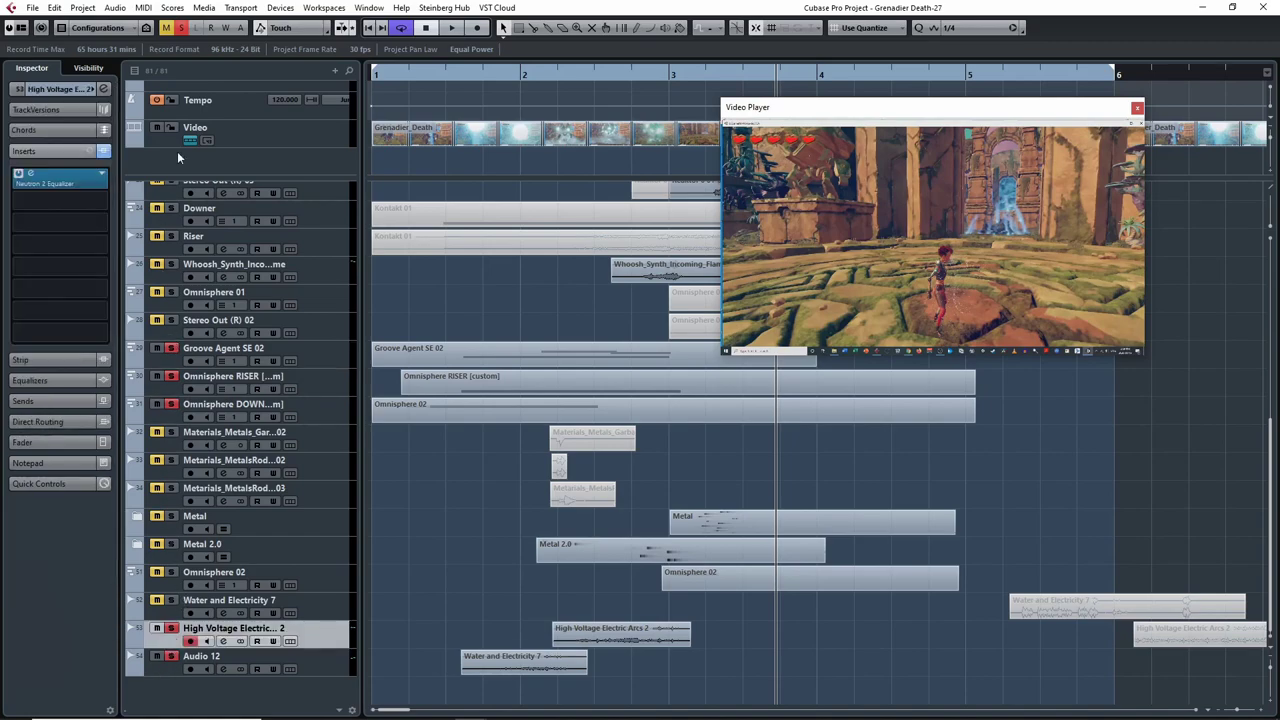
left_click(181, 28)
left_click(172, 630)
left_click(176, 672)
double_click(238, 630)
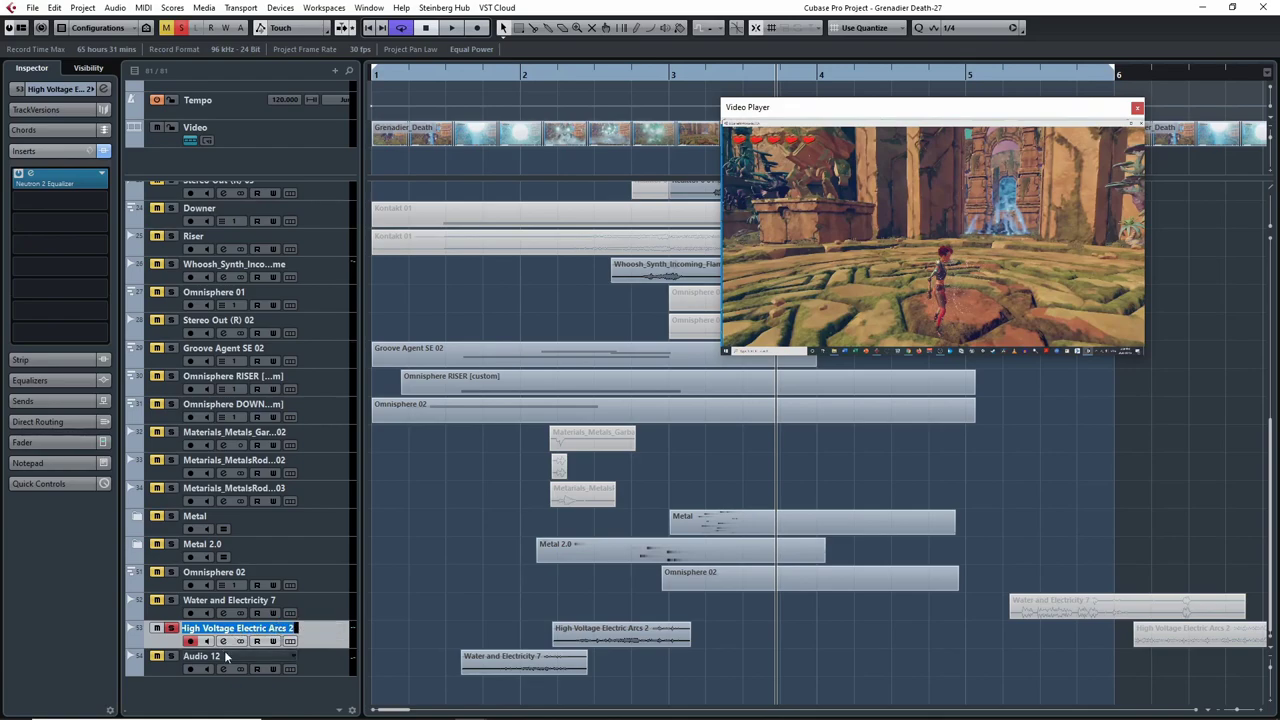
left_click(469, 429)
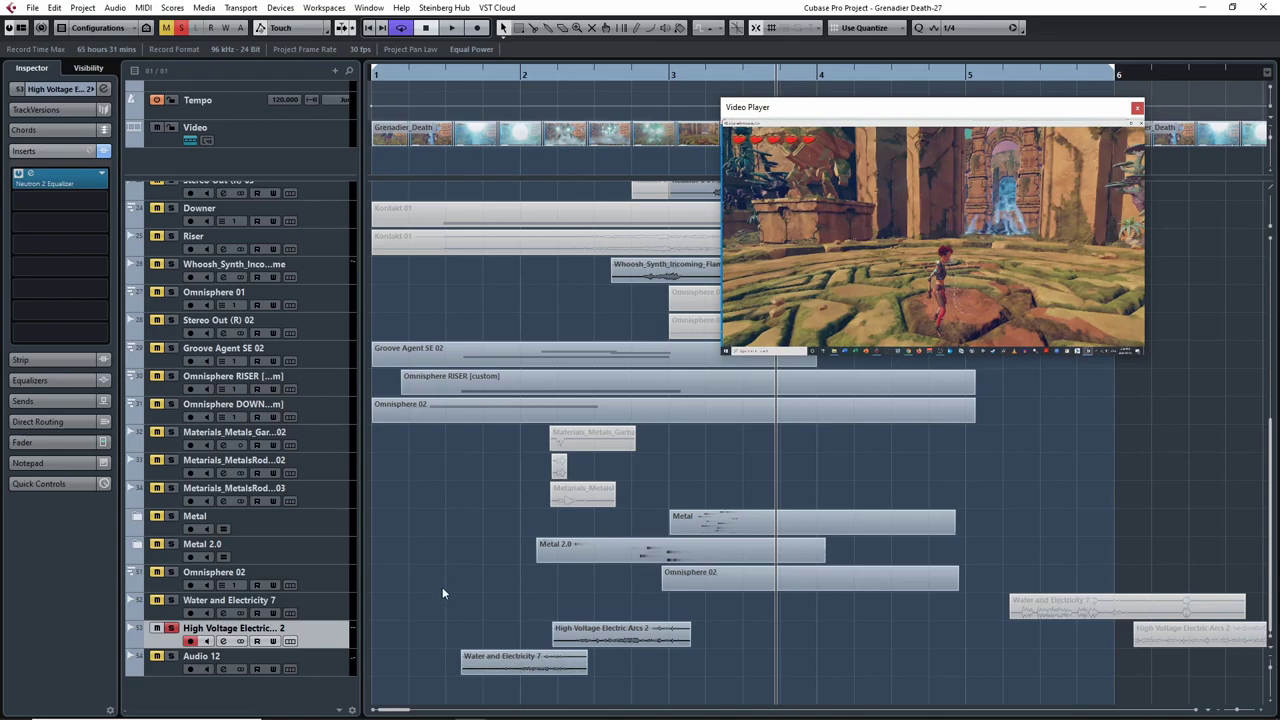
- Solo Audio 12 alongside High Voltage Electric Arcs 2 and audition both from around the middle of bar 1
left_click(444, 78)
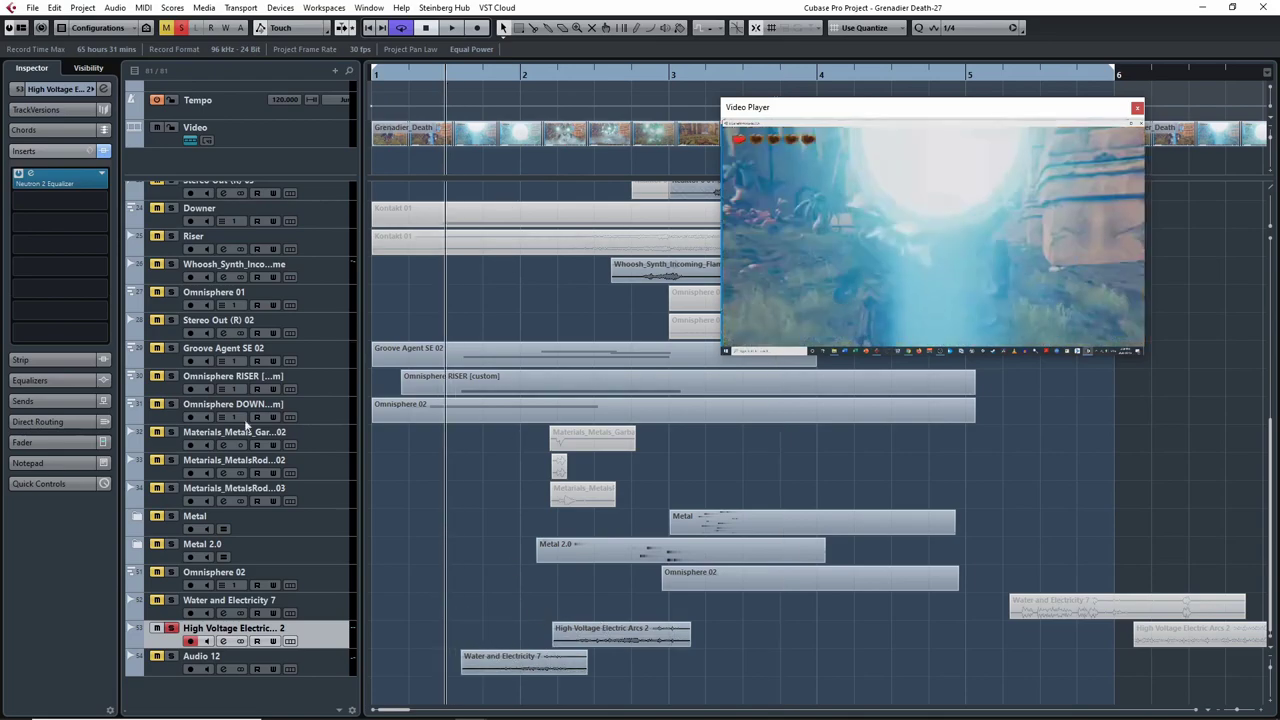
left_click(176, 658)
left_click(175, 646)
left_click(178, 666)
key("space")
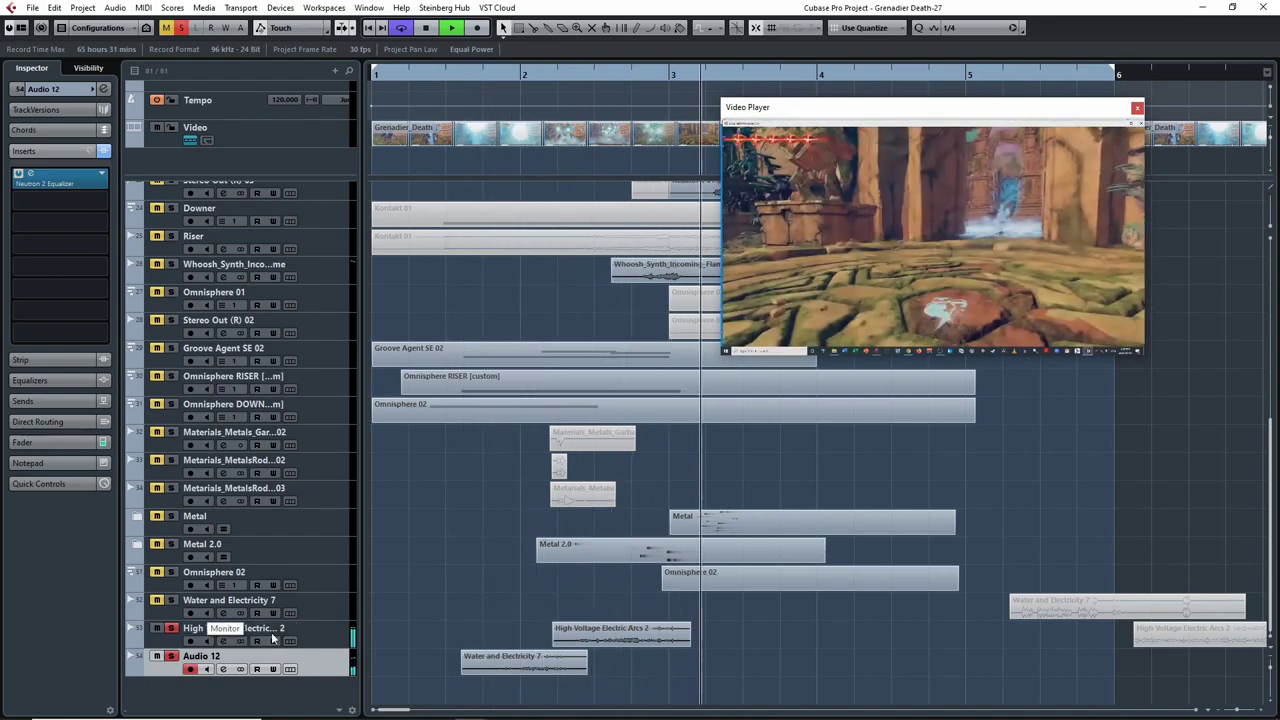
key("space")
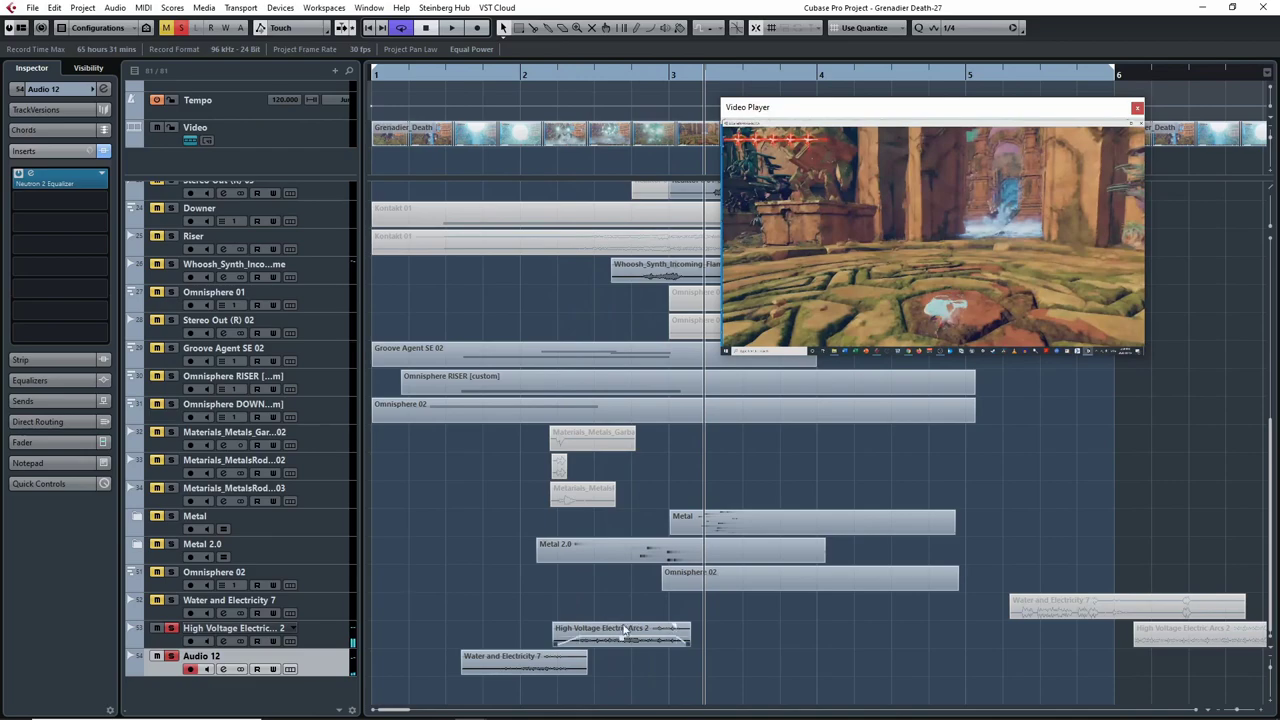
- Examine the Neutron 2 Equalizer low-cut settings on High Voltage Electric Arcs 2 and Audio 12, and close both plug-in windows
left_click(150, 640)
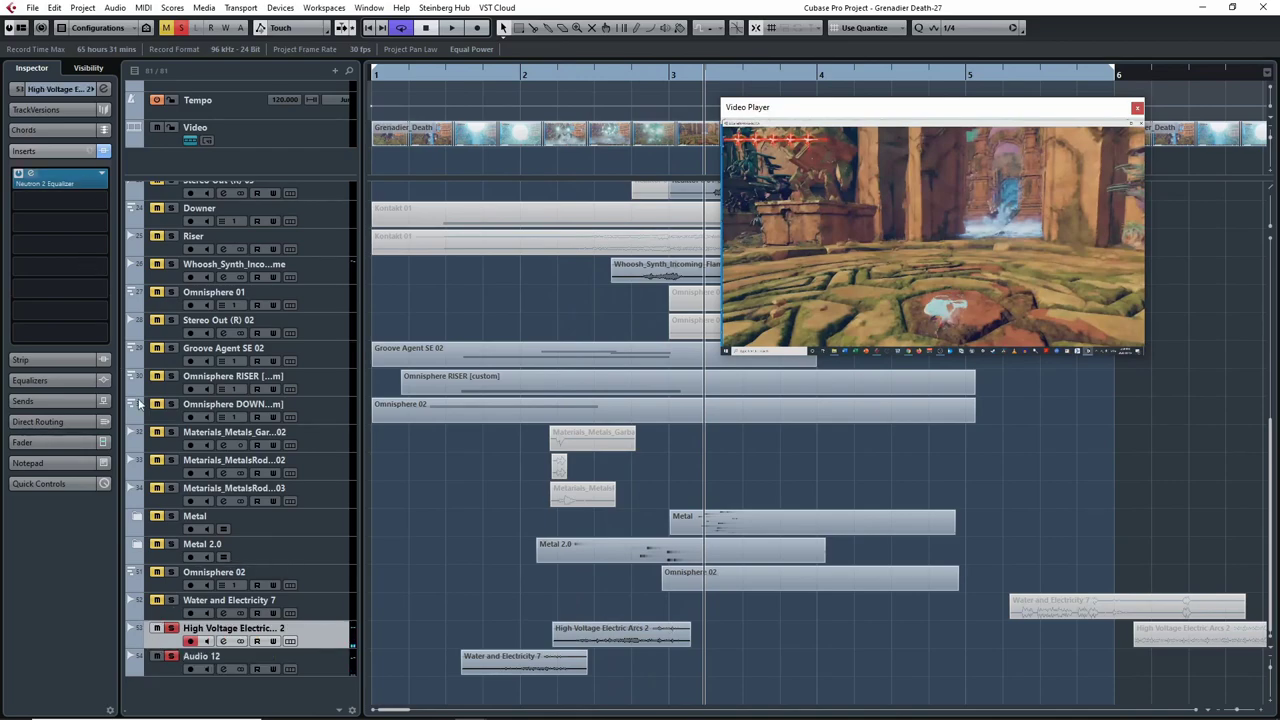
left_click(31, 173)
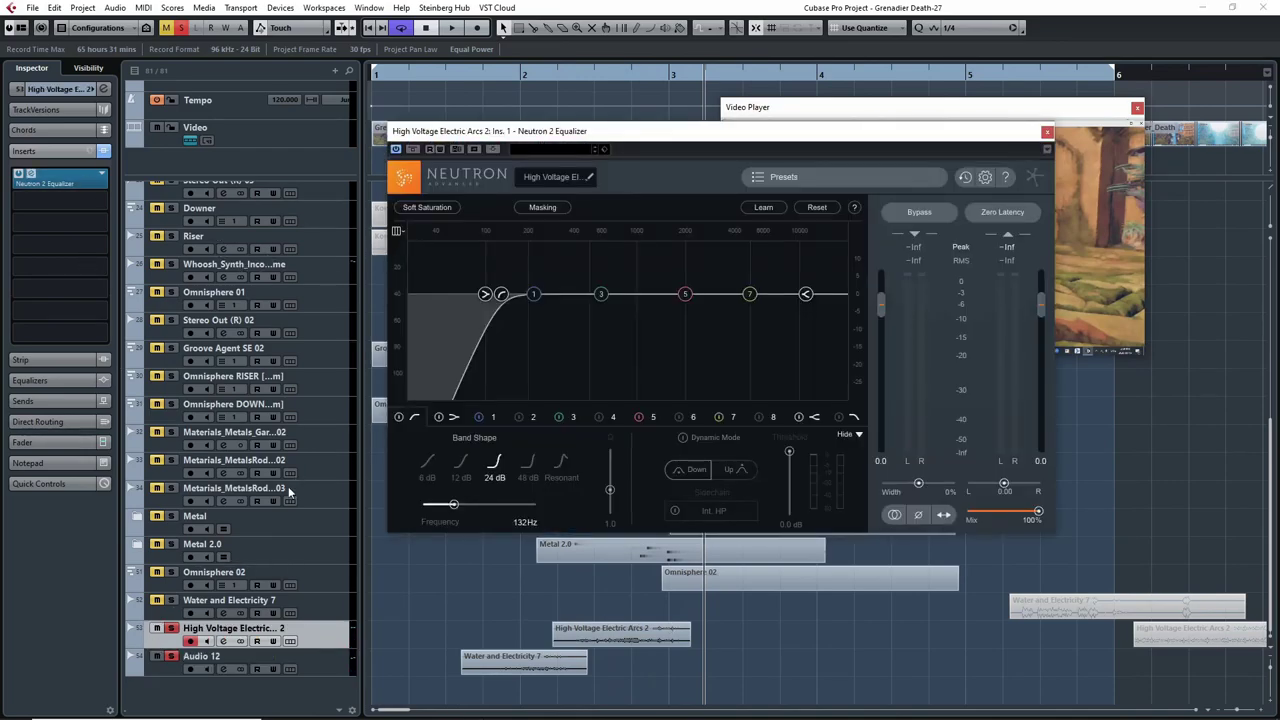
left_click(169, 669)
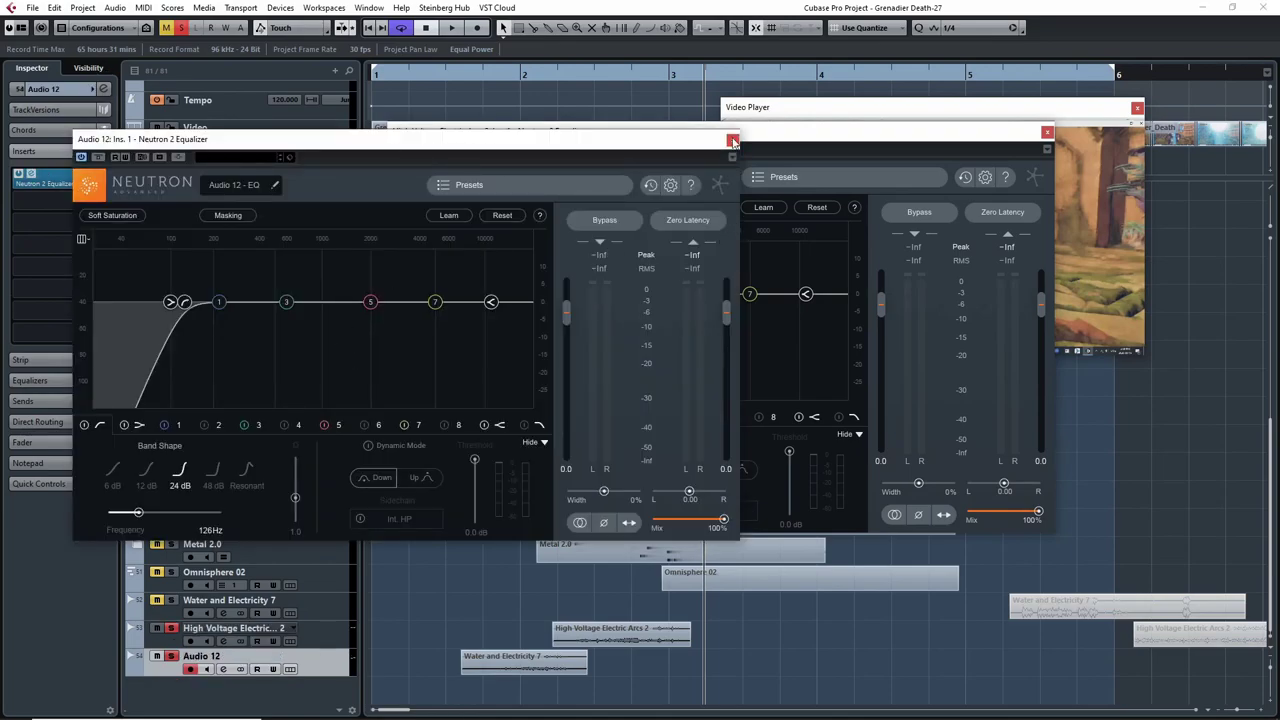
left_click(733, 141)
left_click(1047, 131)
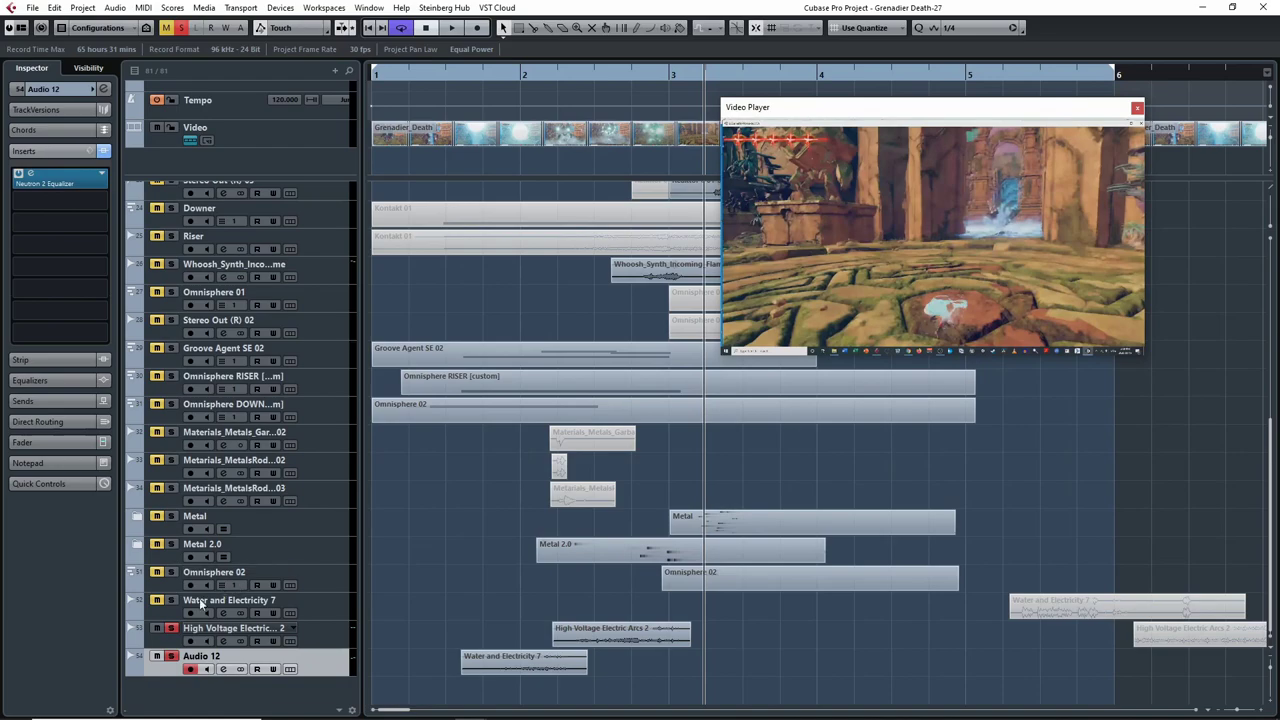
- Solo Audio 02, both Groove Agent SE tracks and both Omnisphere tracks with the electricity tracks and start playback from bar 1
scroll(243, 372, "up", 5)
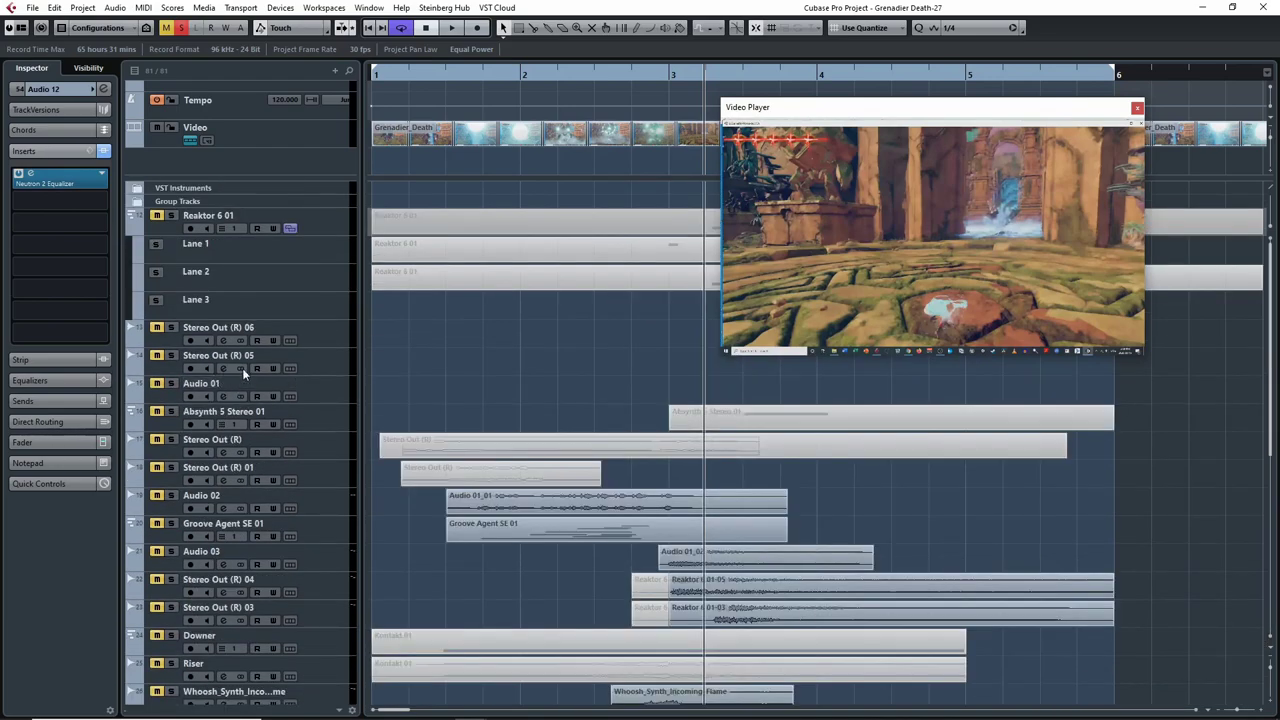
left_click(171, 495)
left_click(171, 523)
scroll(459, 461, "down", 4)
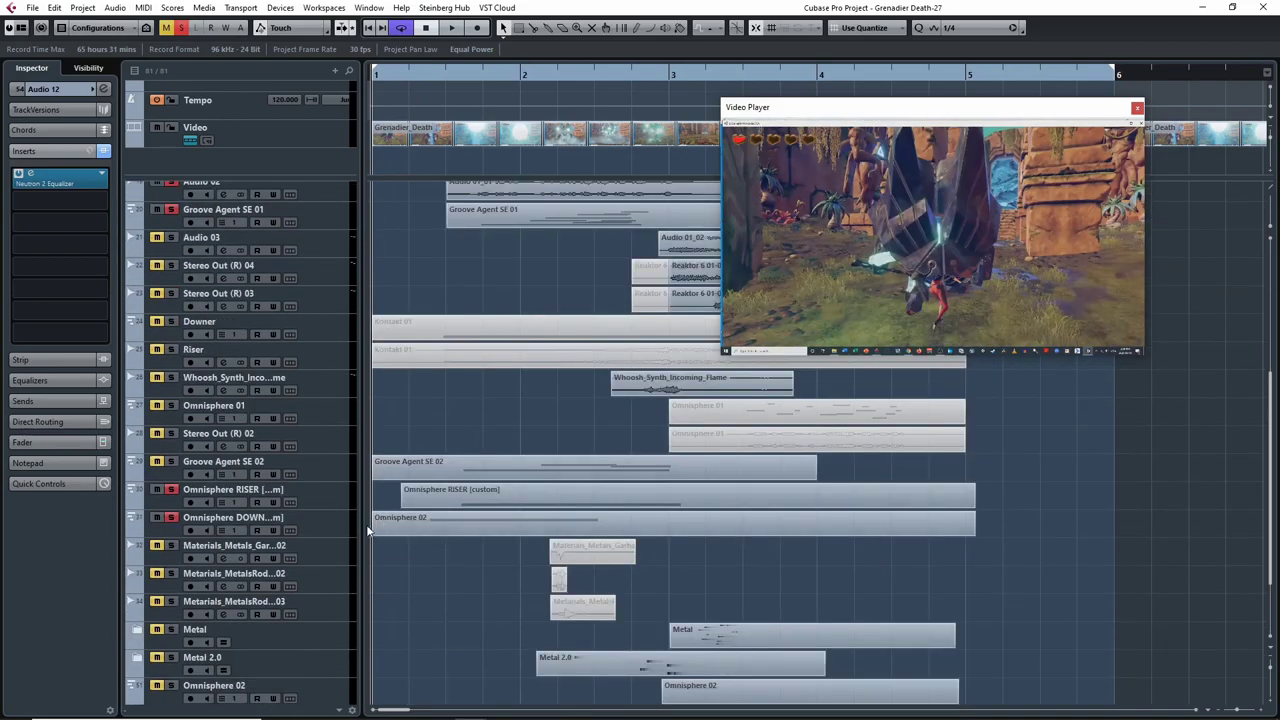
left_click(171, 462)
key("space")
- Enlarge the video player window and replay the combined layers from around the middle of bar 1
scroll(534, 412, "up", 2)
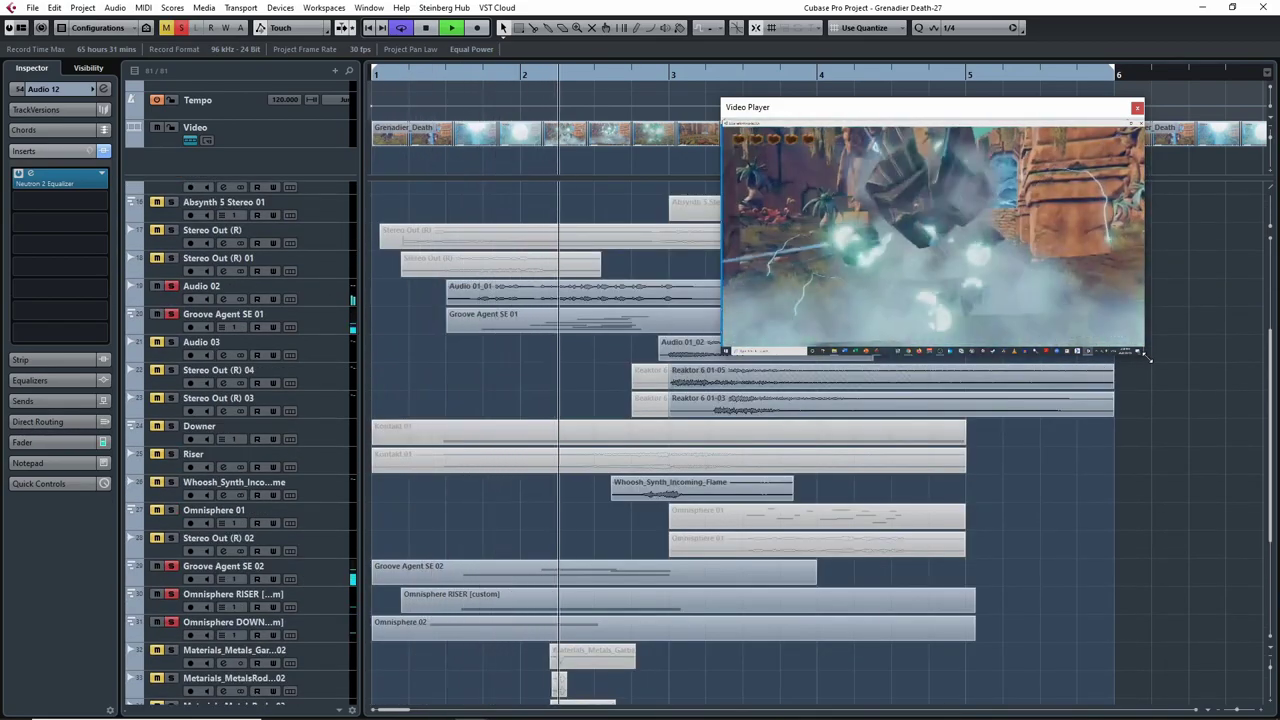
left_click_drag(1144, 353, 1228, 432)
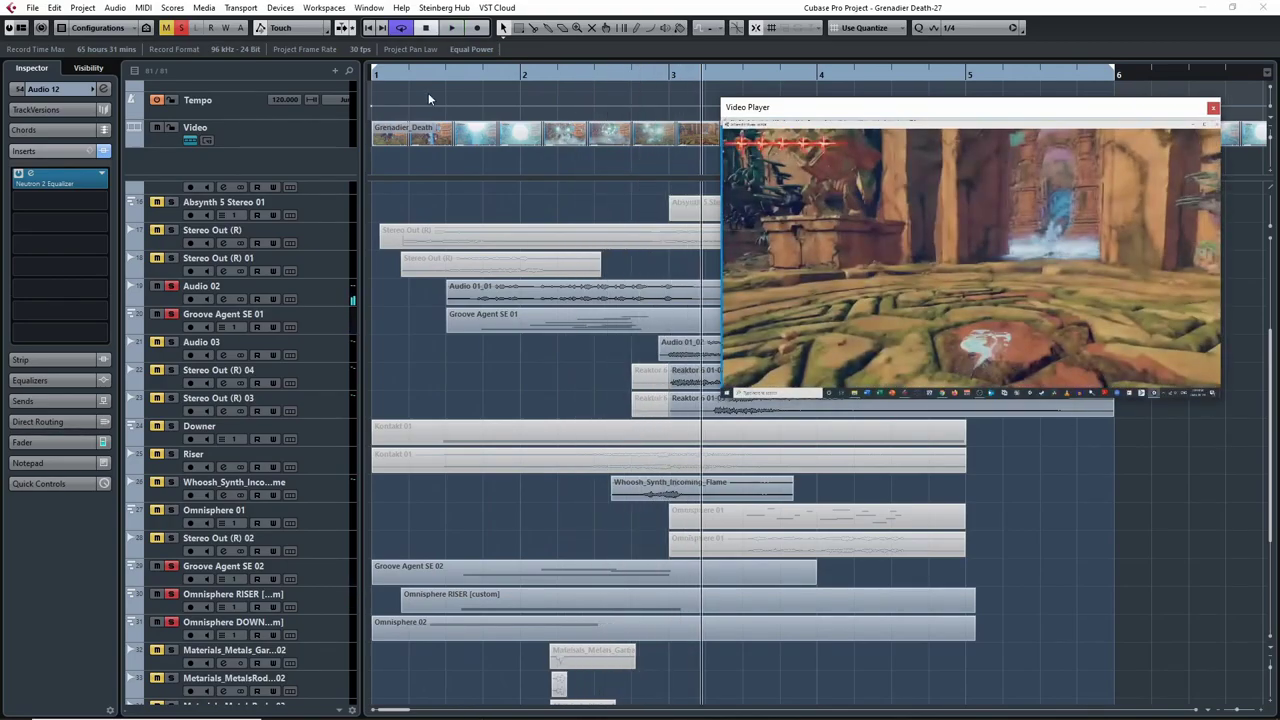
left_click(458, 73)
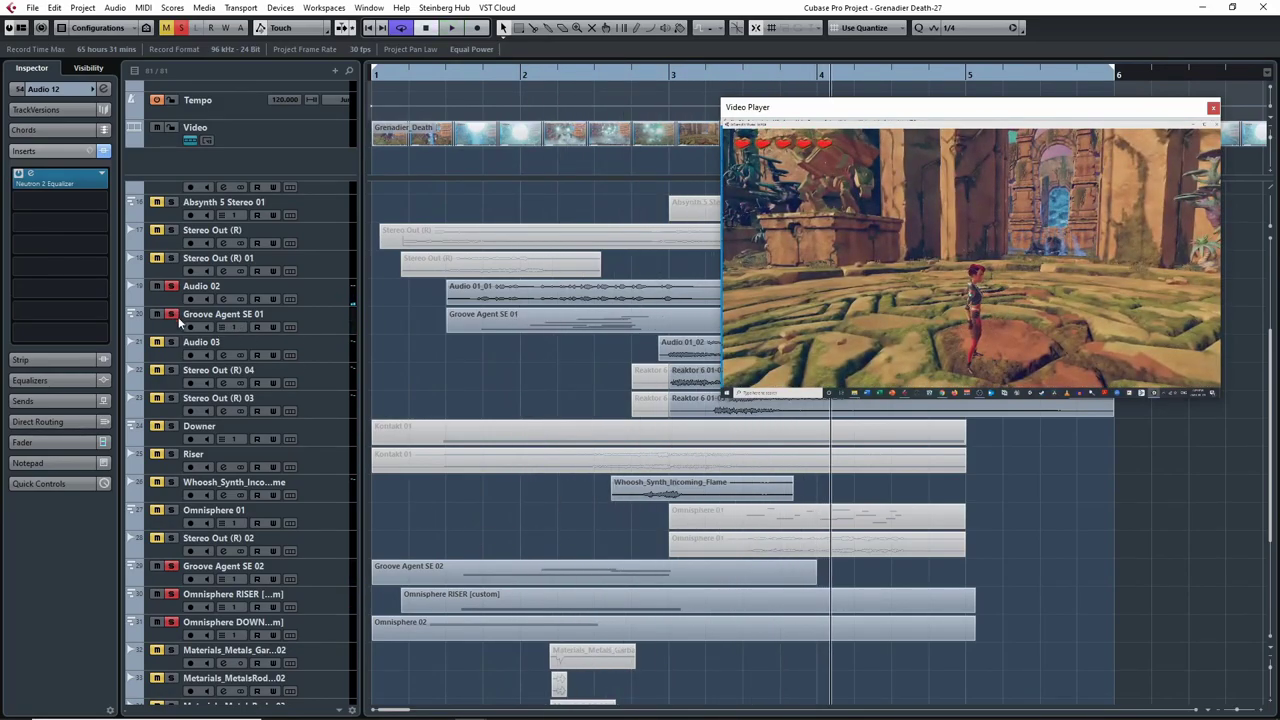
- Unsolo Audio 02, the Groove Agent SE and Omnisphere tracks, High Voltage Electric Arcs 2 and Audio 12
left_click_drag(171, 288, 171, 316)
left_click_drag(171, 576, 185, 626)
scroll(185, 626, "down", 5)
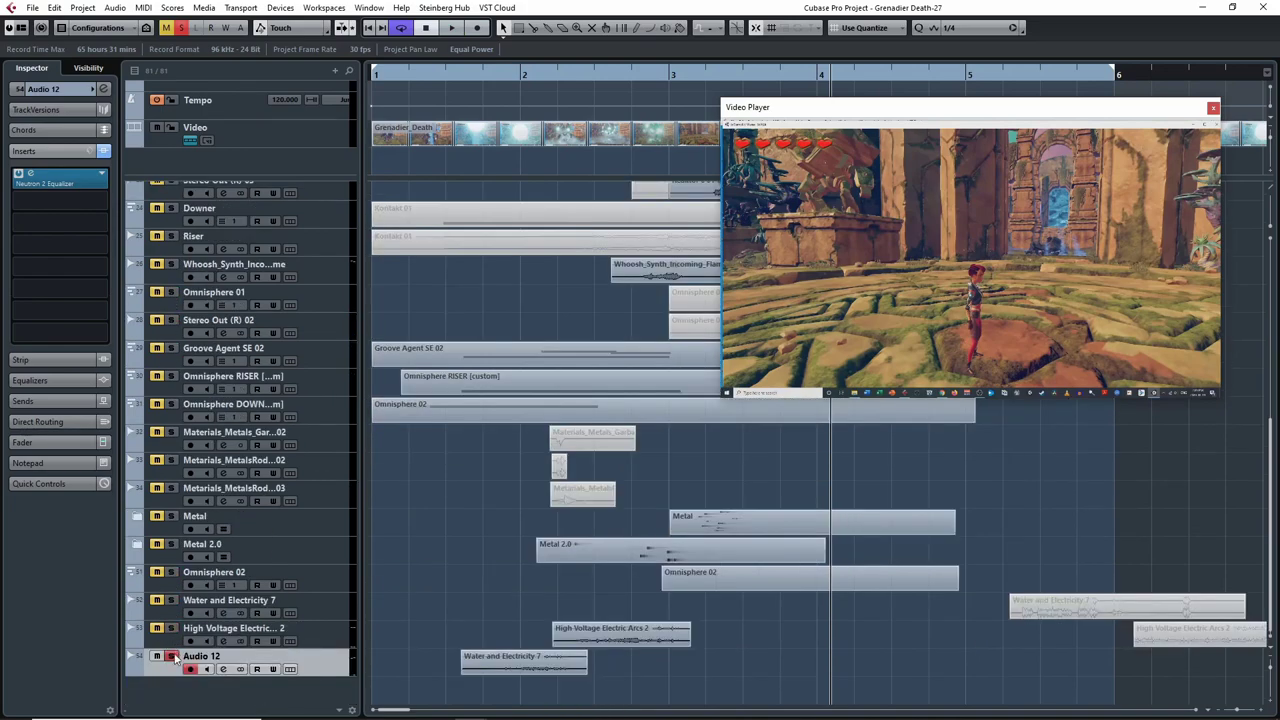
left_click(171, 656)
scroll(403, 480, "right", 3)
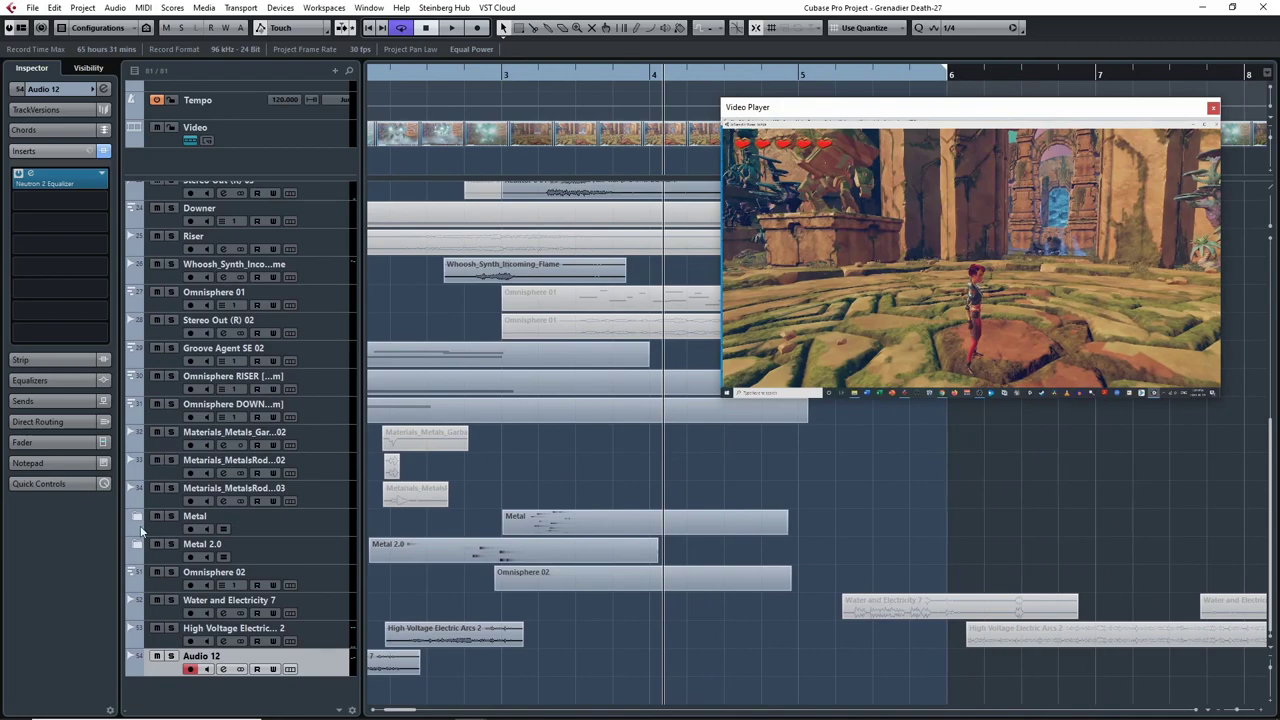
- Expand the Metal folder track, solo the whole folder and start playback
left_click(139, 517)
scroll(480, 472, "left", 3)
scroll(590, 483, "down", 6)
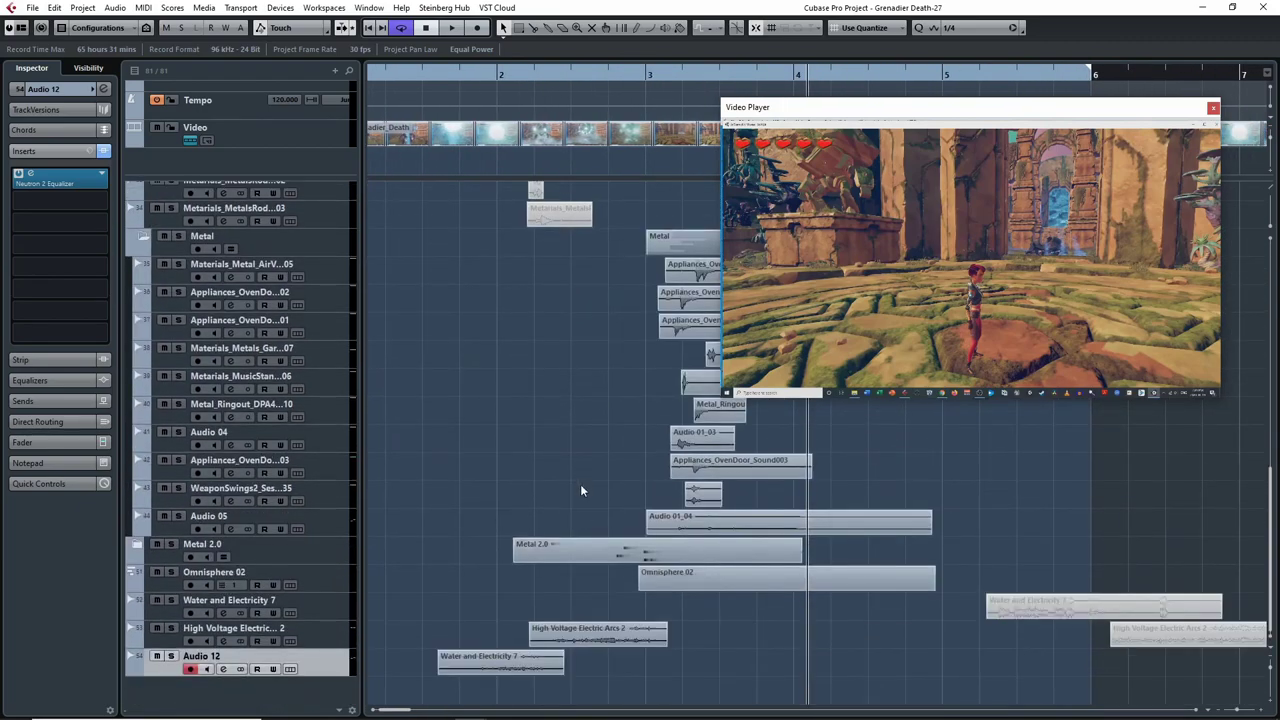
scroll(580, 460, "up", 3)
scroll(508, 500, "right", 3)
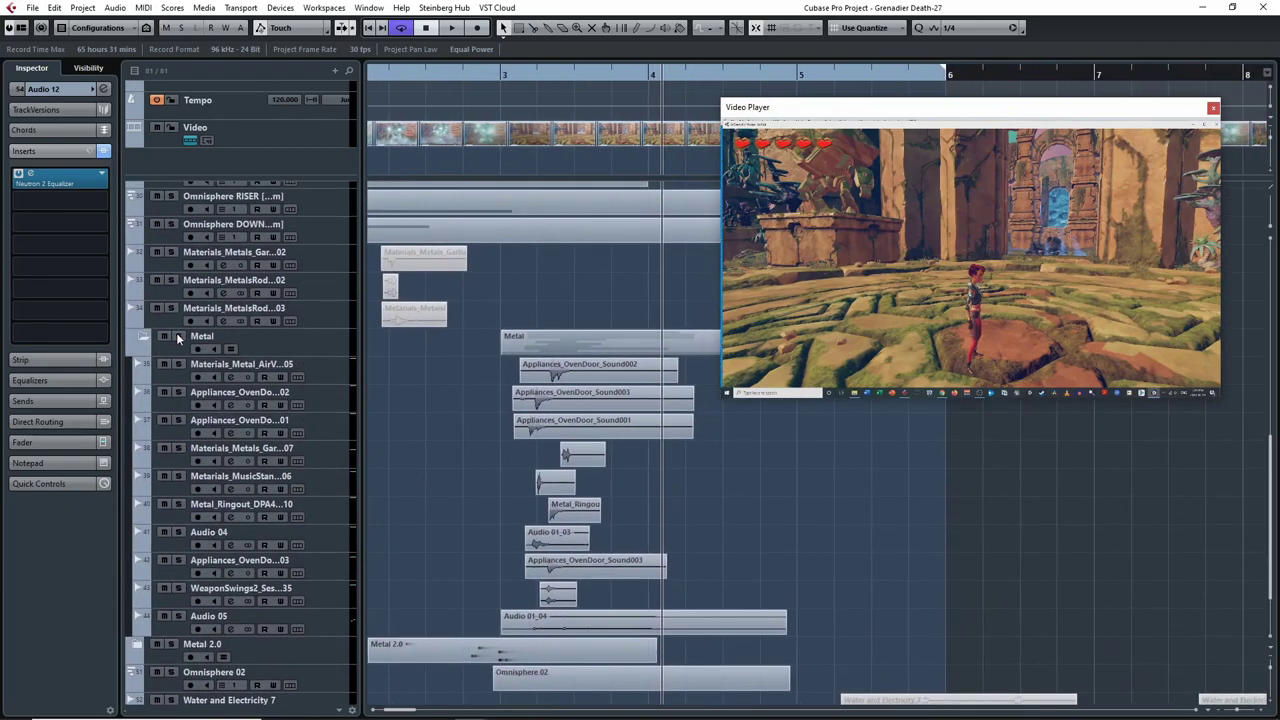
left_click(179, 336)
key("space")
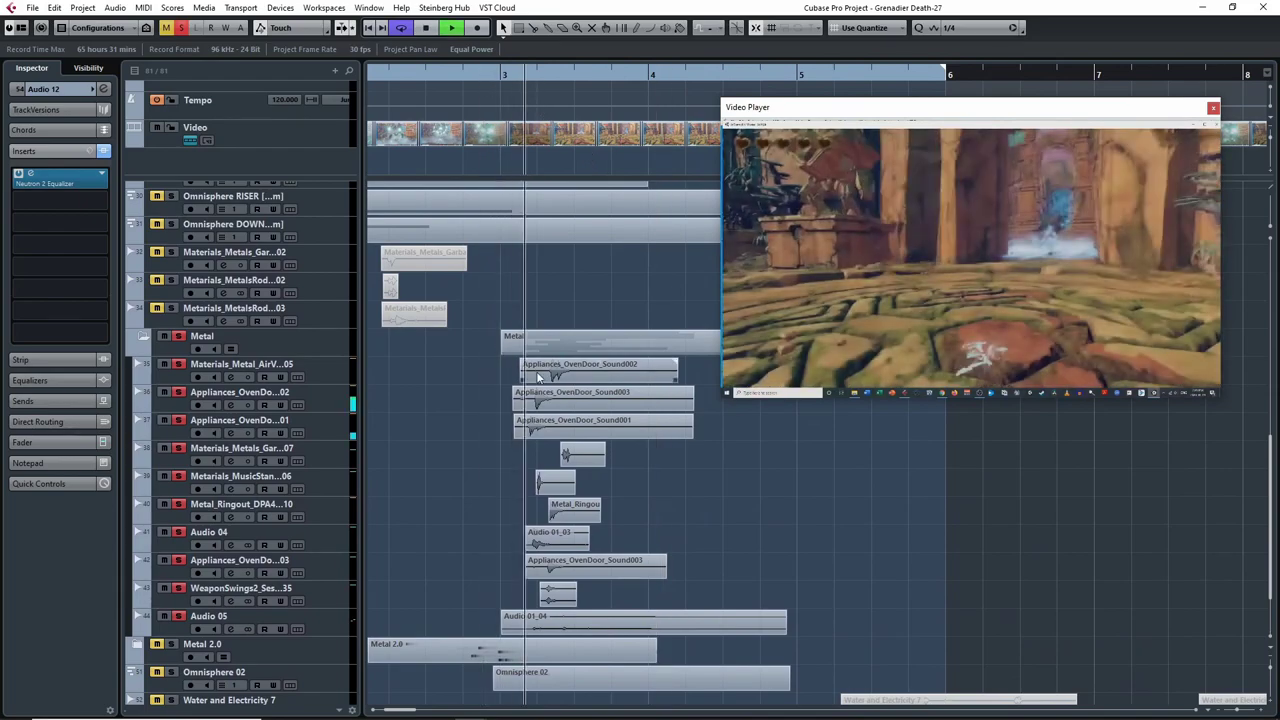
- Replay the soloed Metal folder layers against the video from the start of bar 3
key("space")
key("space")
key("space")
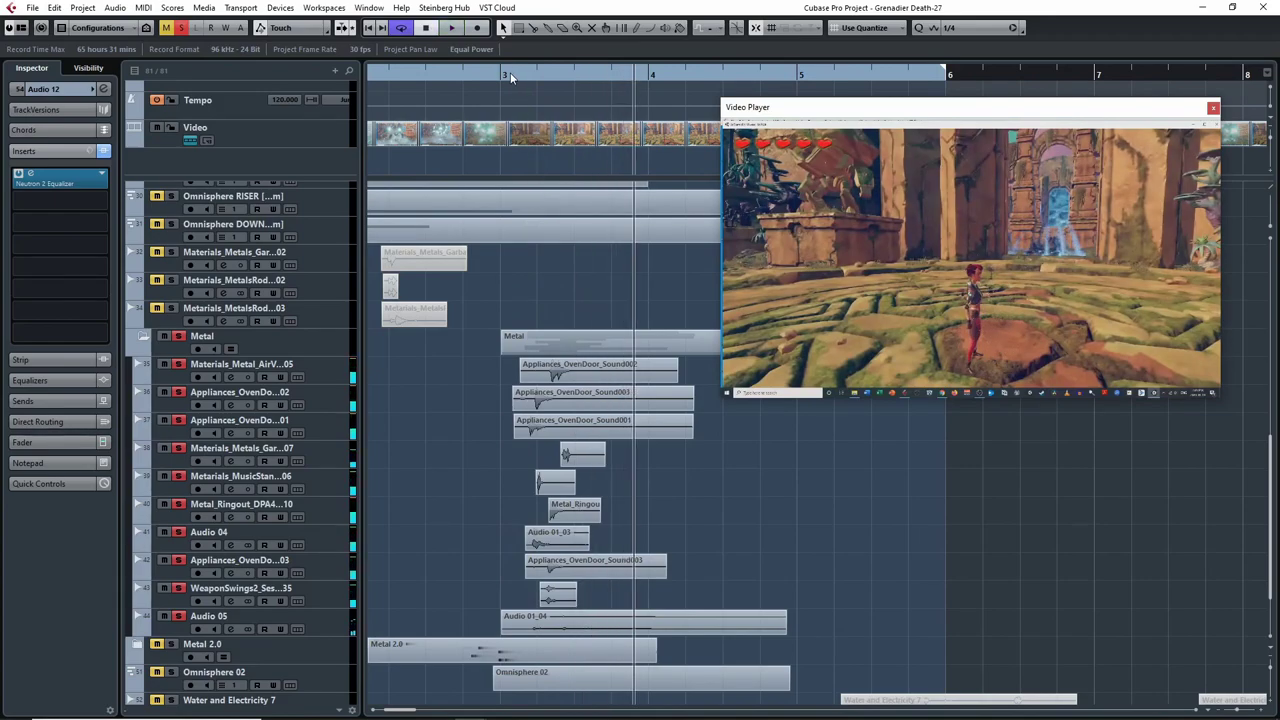
left_click(510, 72)
key("space")
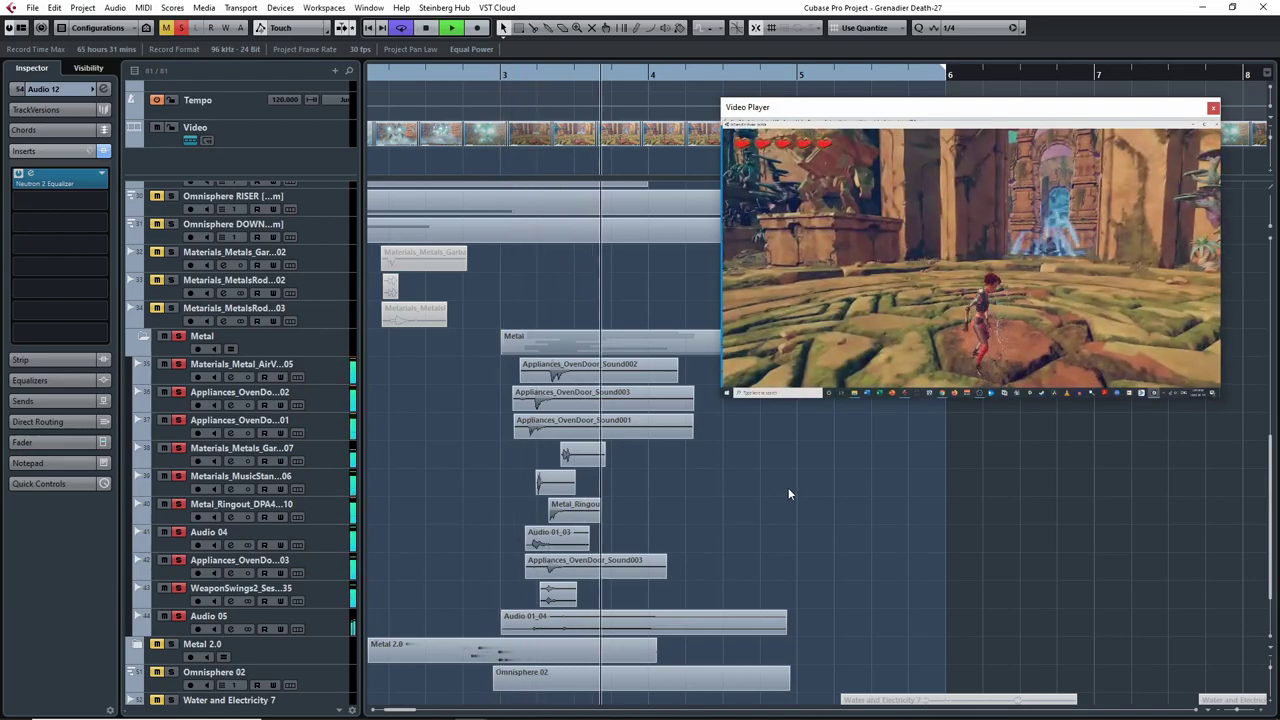
key("space")
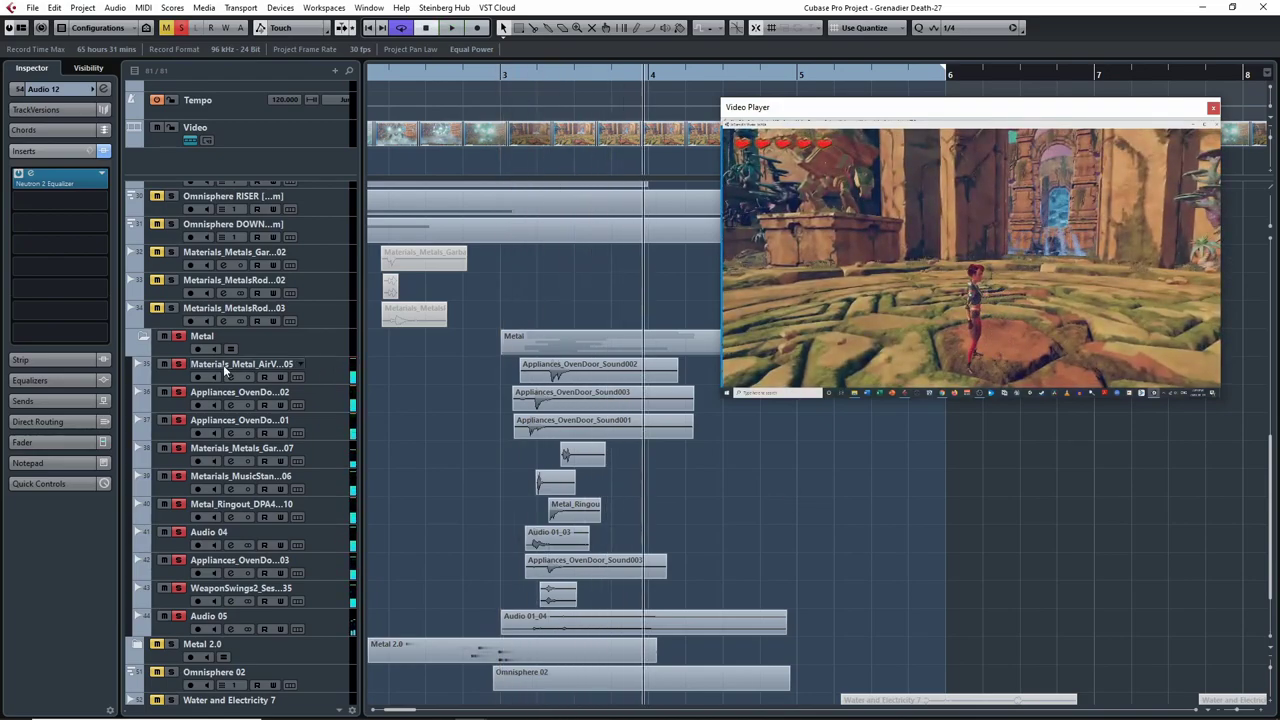
- Solo only Materials_Metal_AirVentCover_Sound005 and play it from early in bar 3
left_click(174, 378)
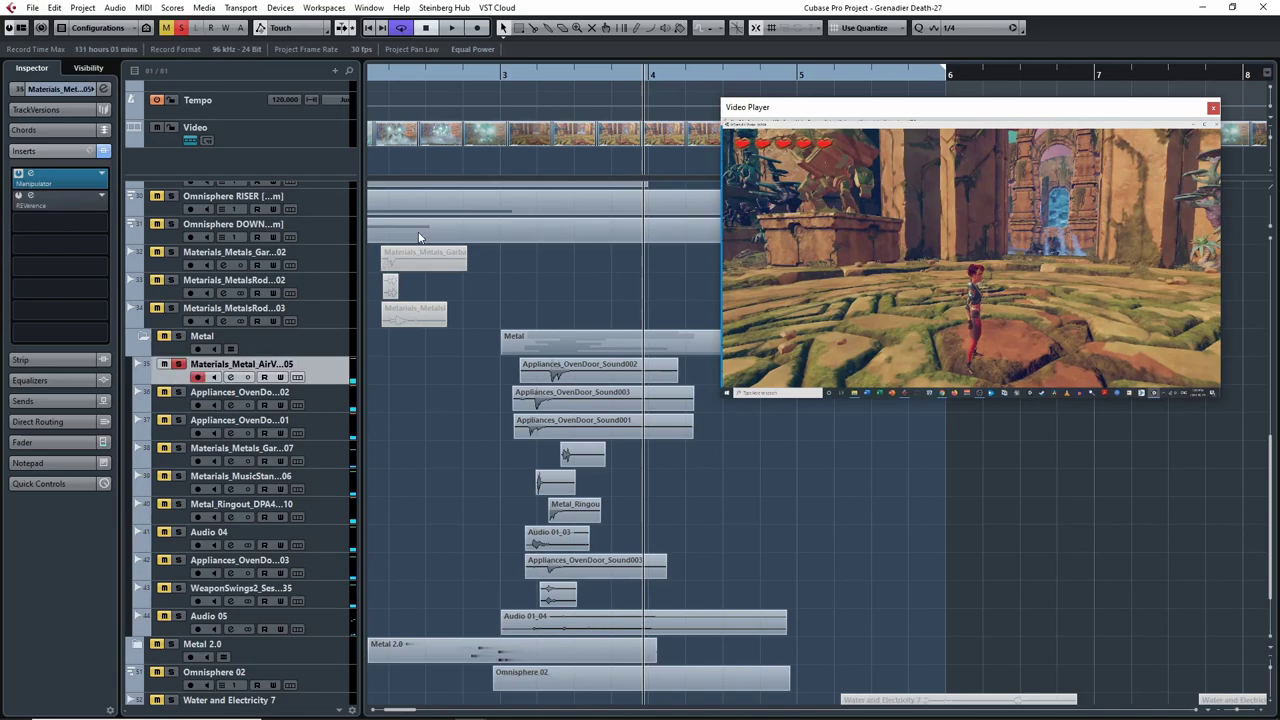
left_click(522, 79)
key("space")
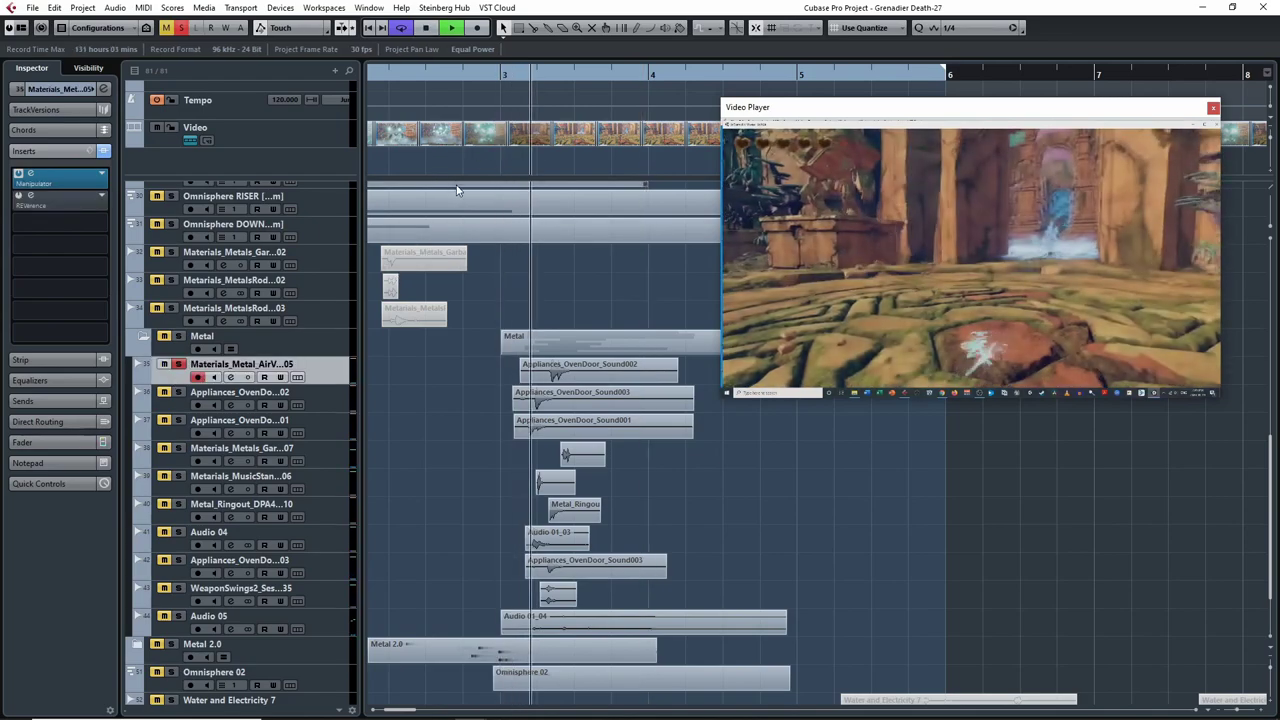
key("space")
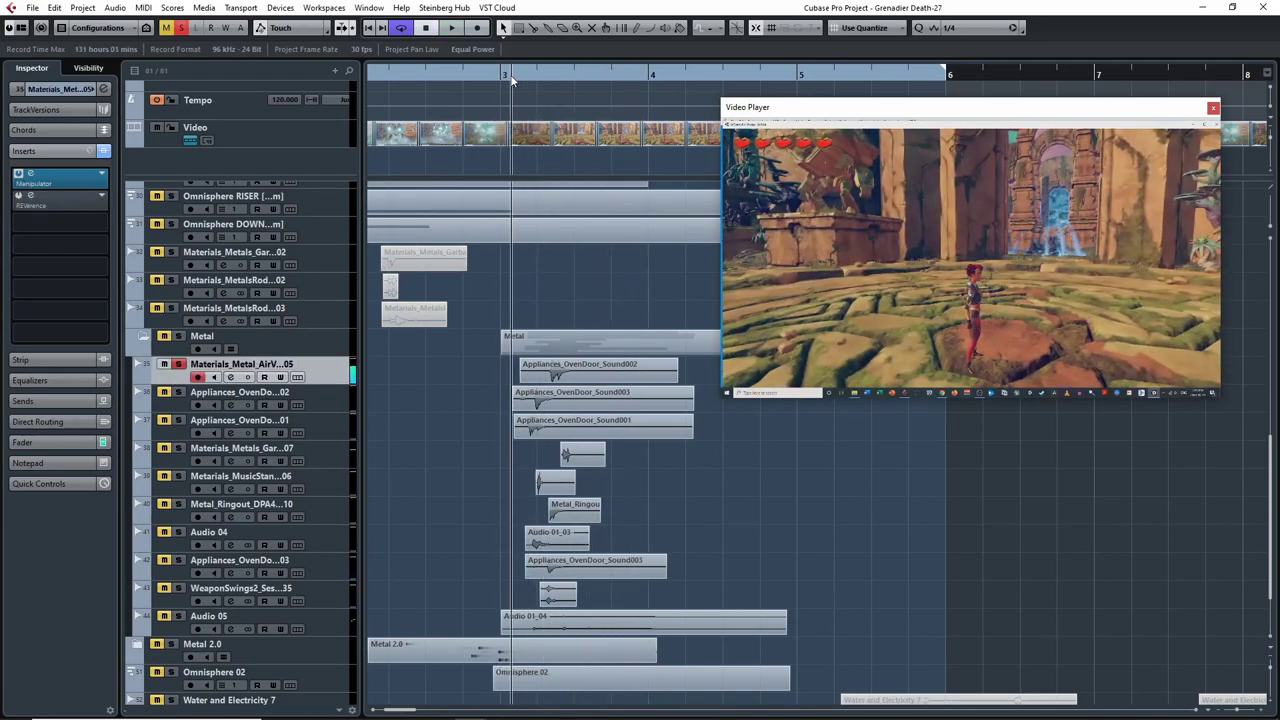
- Compare the AirVentCover track with inserts bypassed and active, examine its Manipulator formant setting, and close the plug-in window
left_click(104, 153)
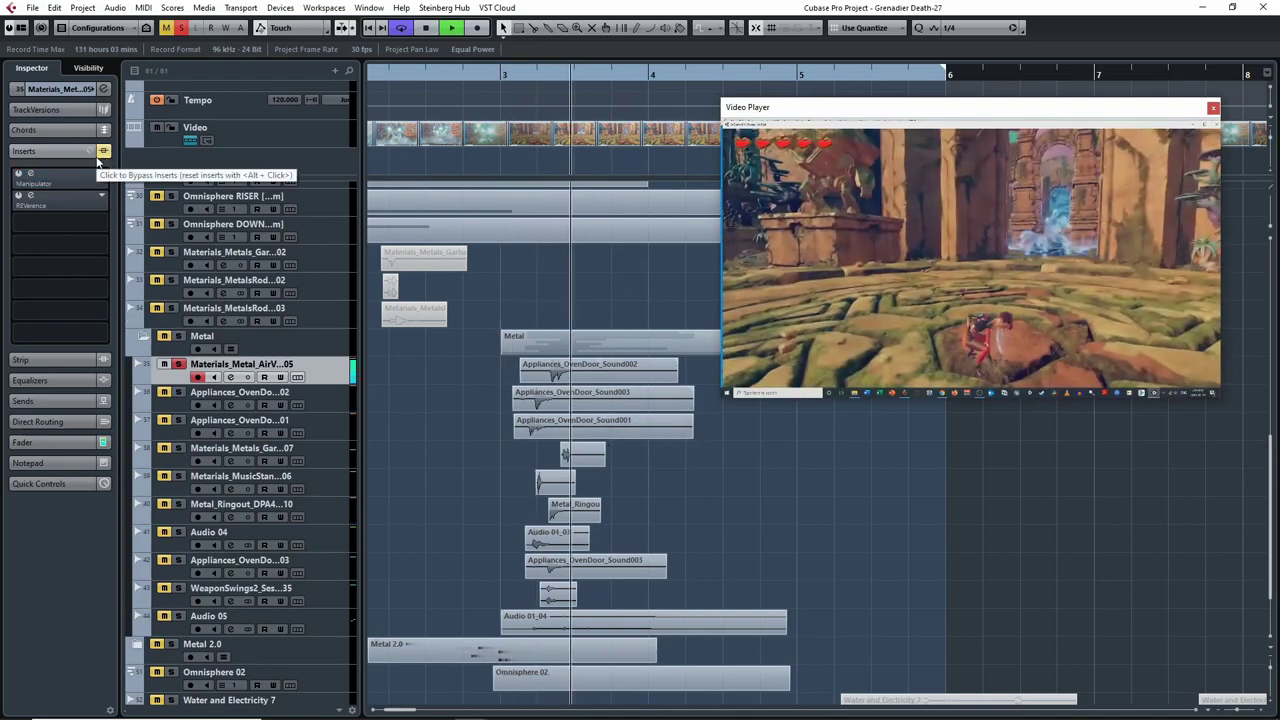
left_click(104, 153)
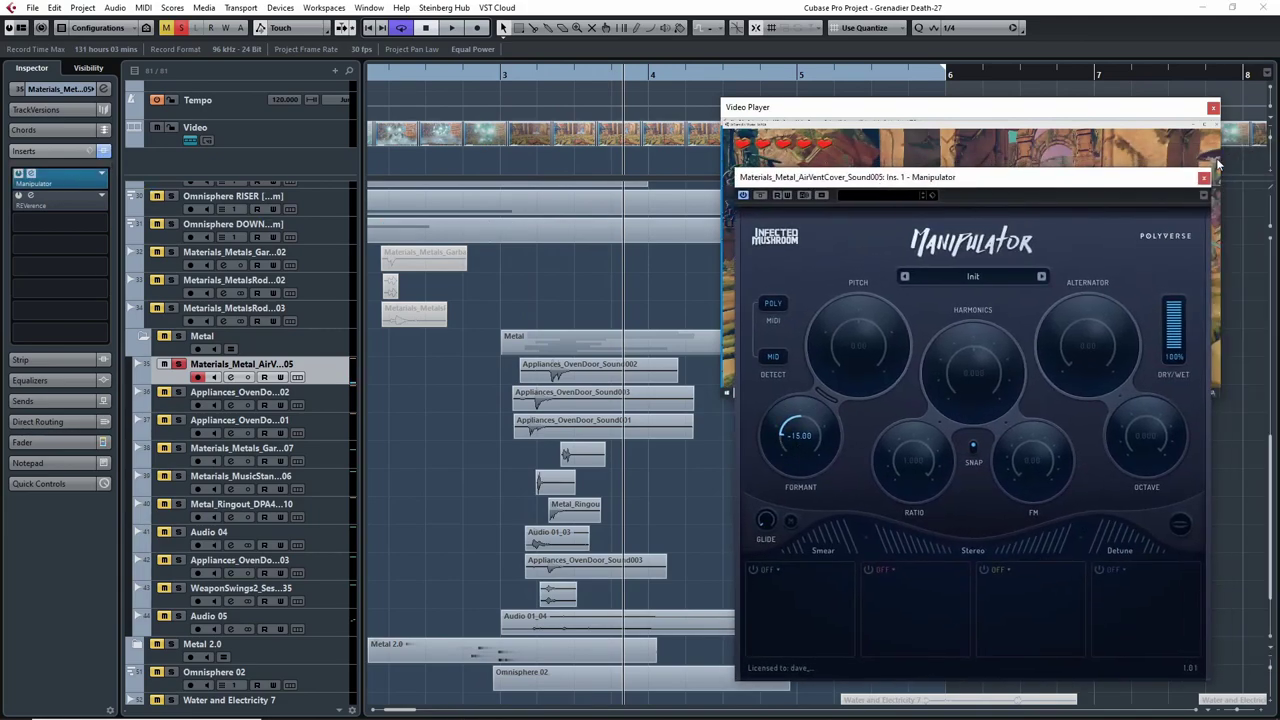
left_click(1203, 178)
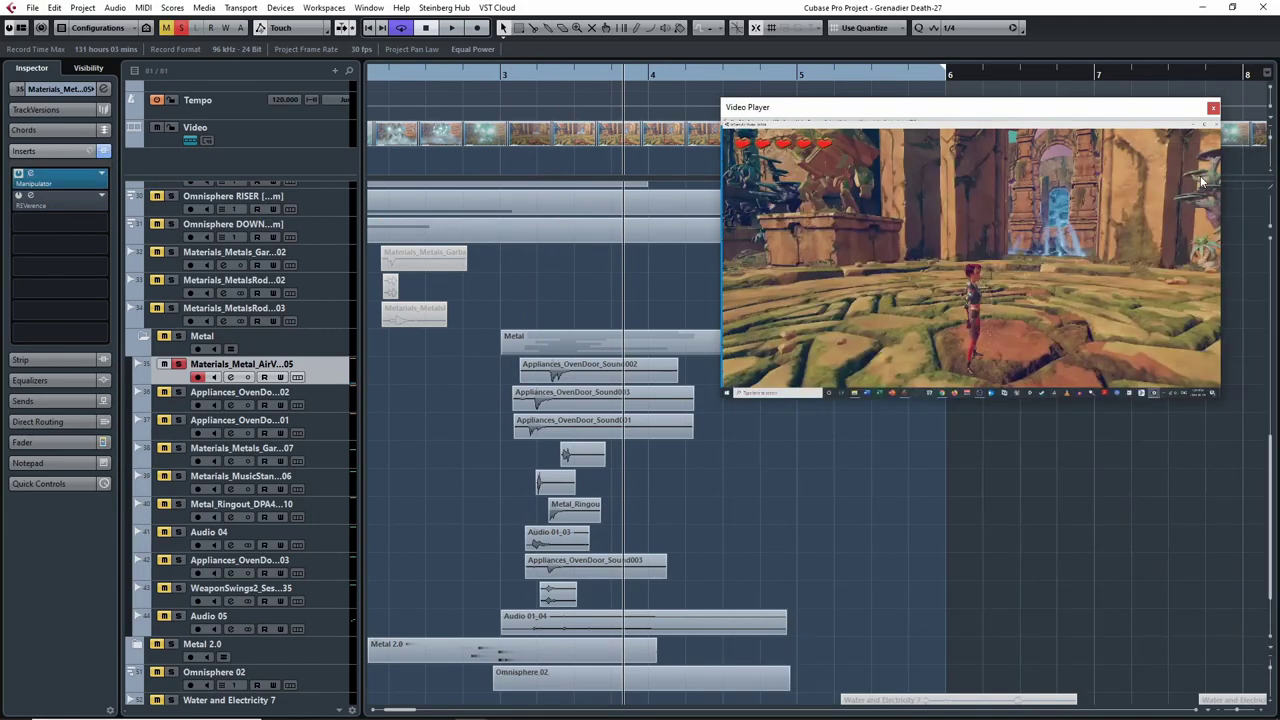
- Solo only Appliances_OvenDoor_Sound002, examine its Manipulator settings, close the plug-in and play the track from bar 3
left_click(180, 402)
left_click(512, 74)
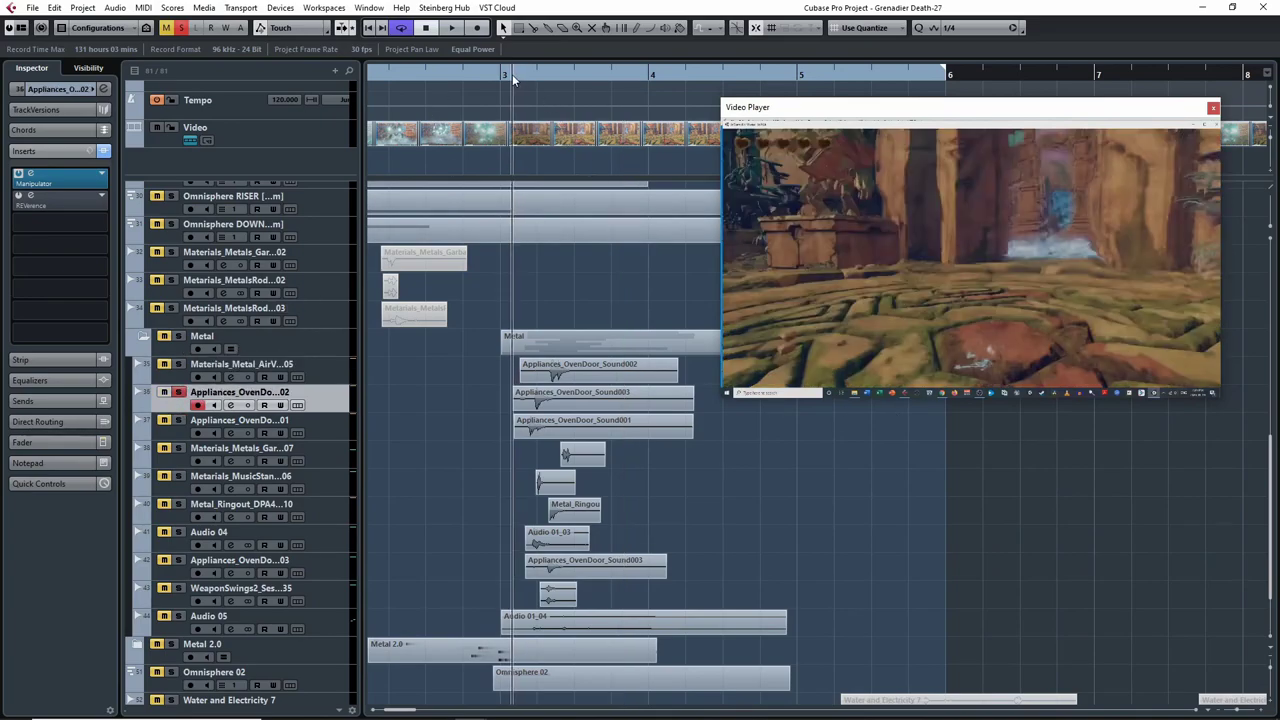
left_click(66, 186)
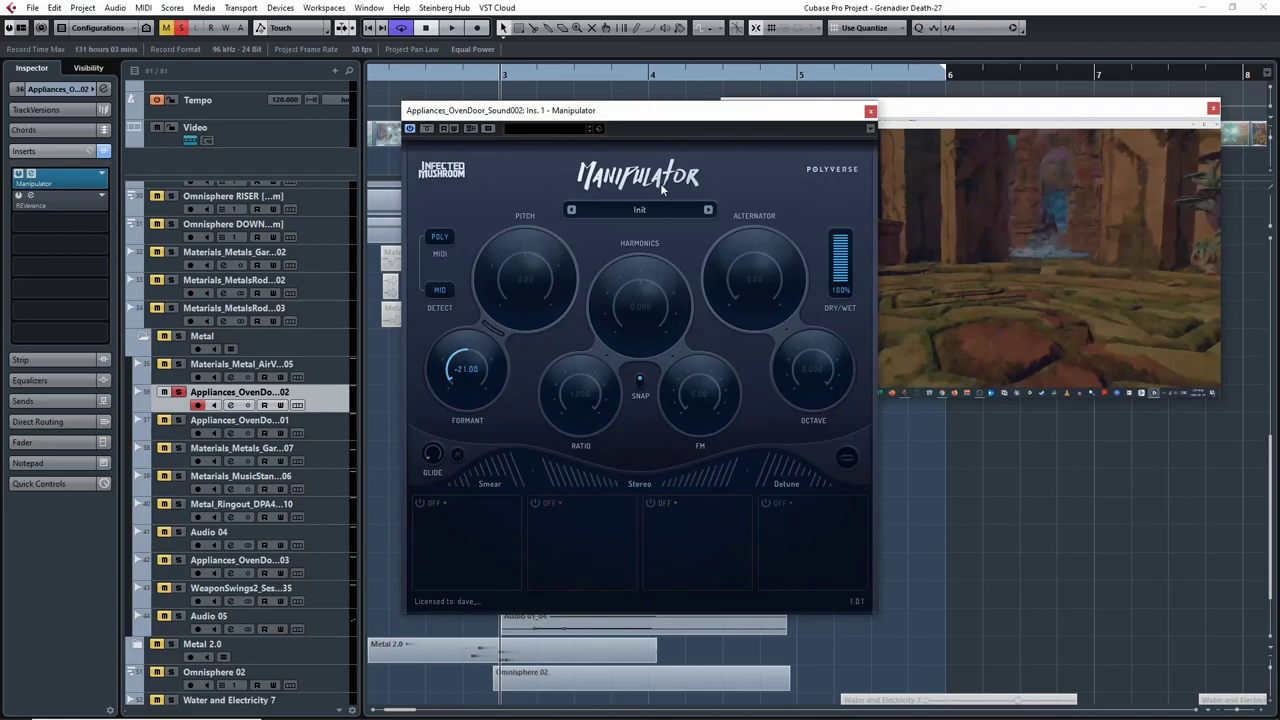
left_click(870, 110)
key("space")
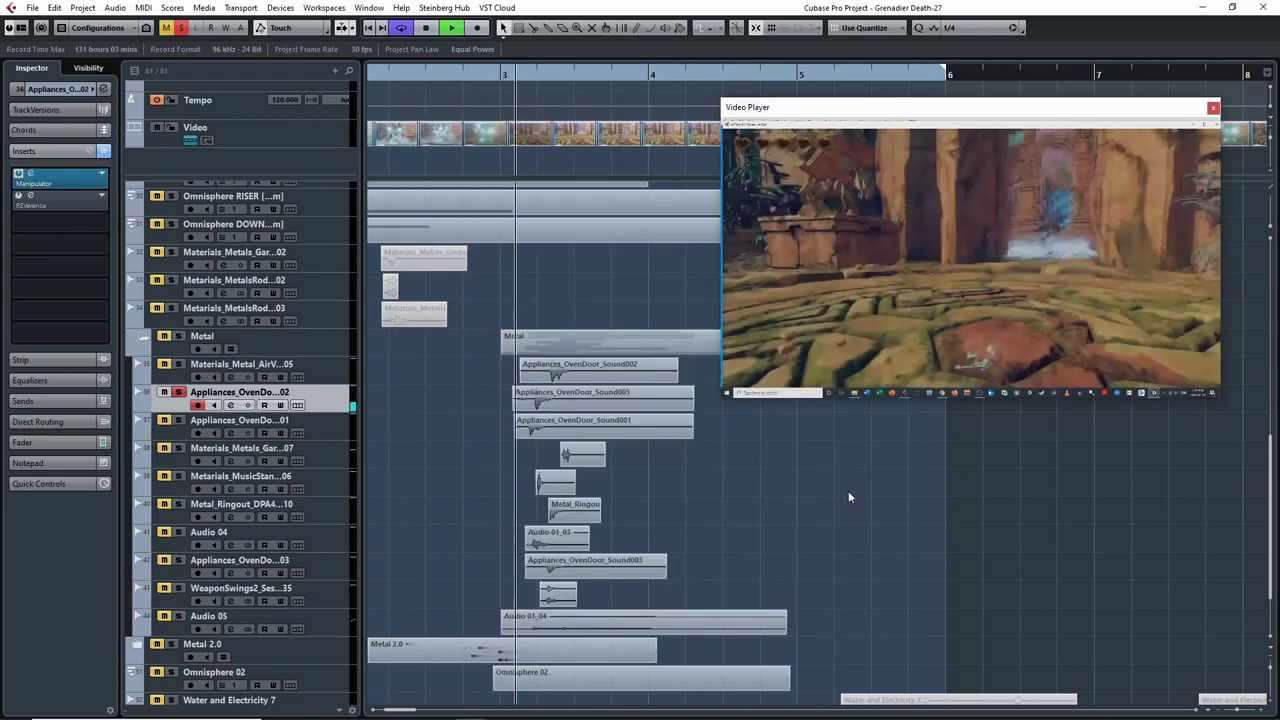
- Solo only Appliances_OvenDoor_Sound001, examine its Manipulator settings, close the plug-in and play the track from early in bar 3
left_click(182, 438)
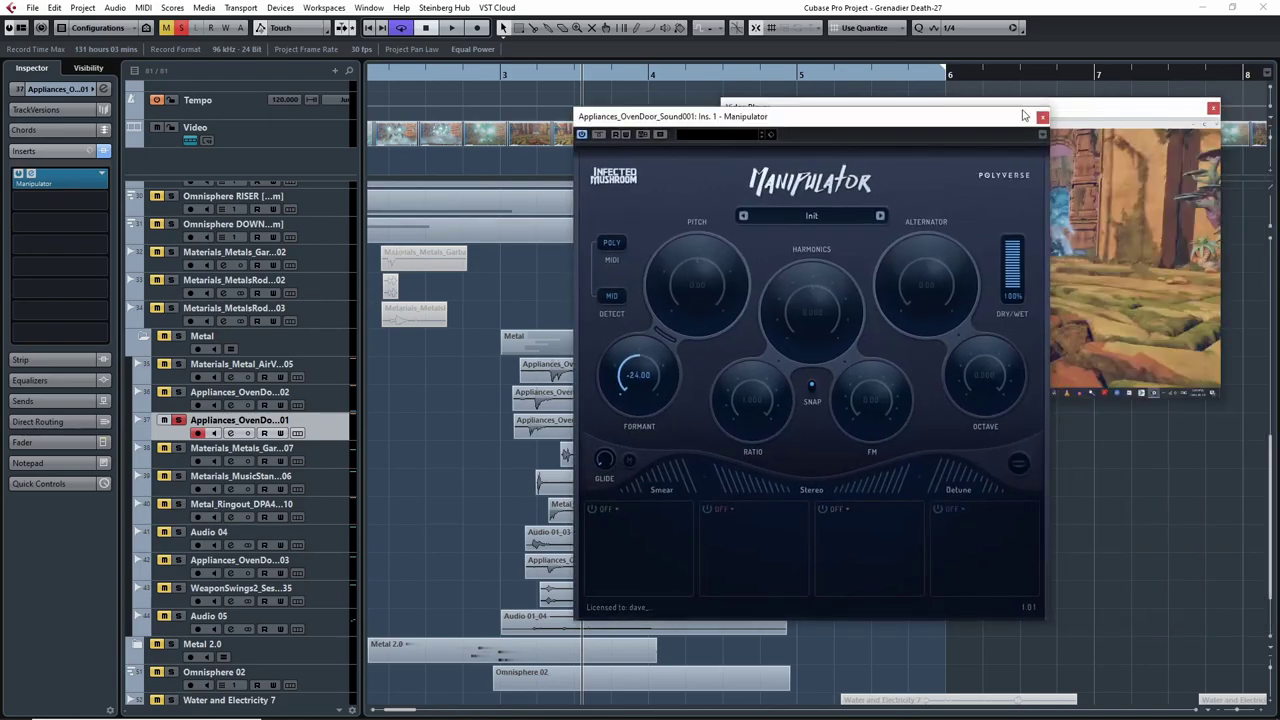
left_click(1043, 117)
left_click(526, 74)
key("space")
key("space")
- Add the AirVentCover and OvenDoor_Sound002 tracks to the solo and play the three metal layers together from bar 3
left_click(178, 364)
left_click(178, 392)
left_click(502, 76)
key("space")
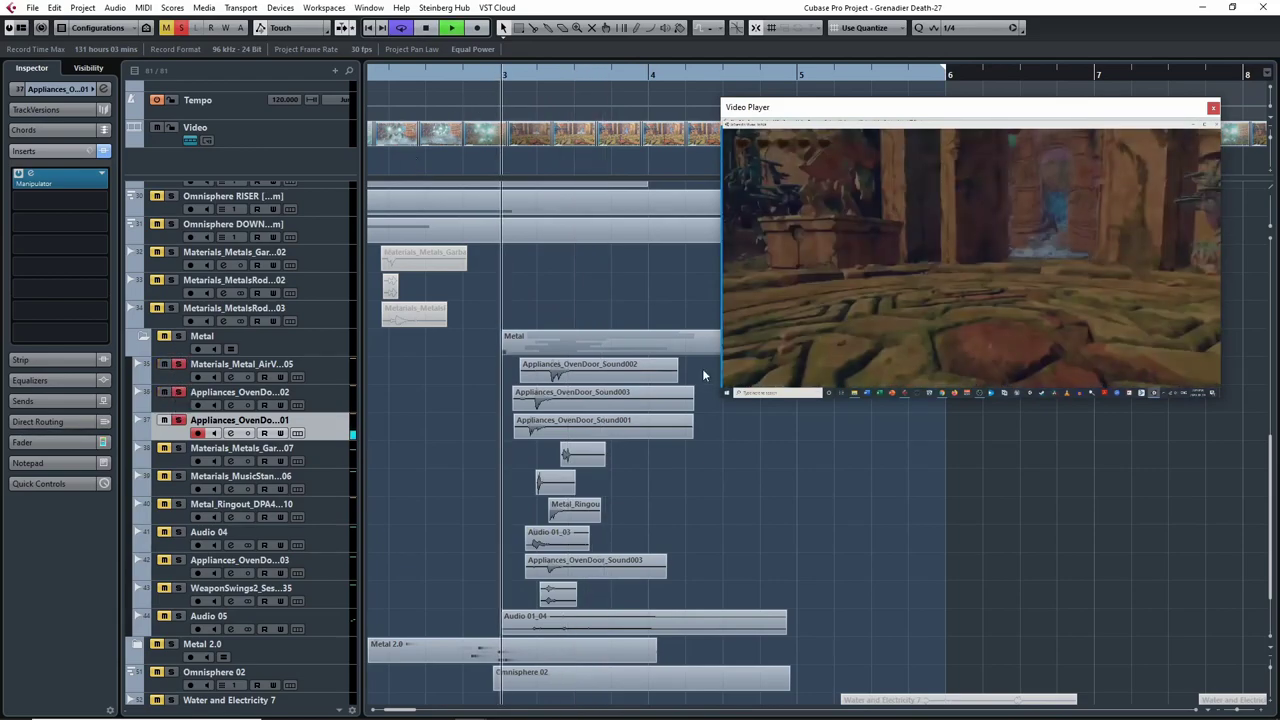
key("space")
key("space")
key("space")
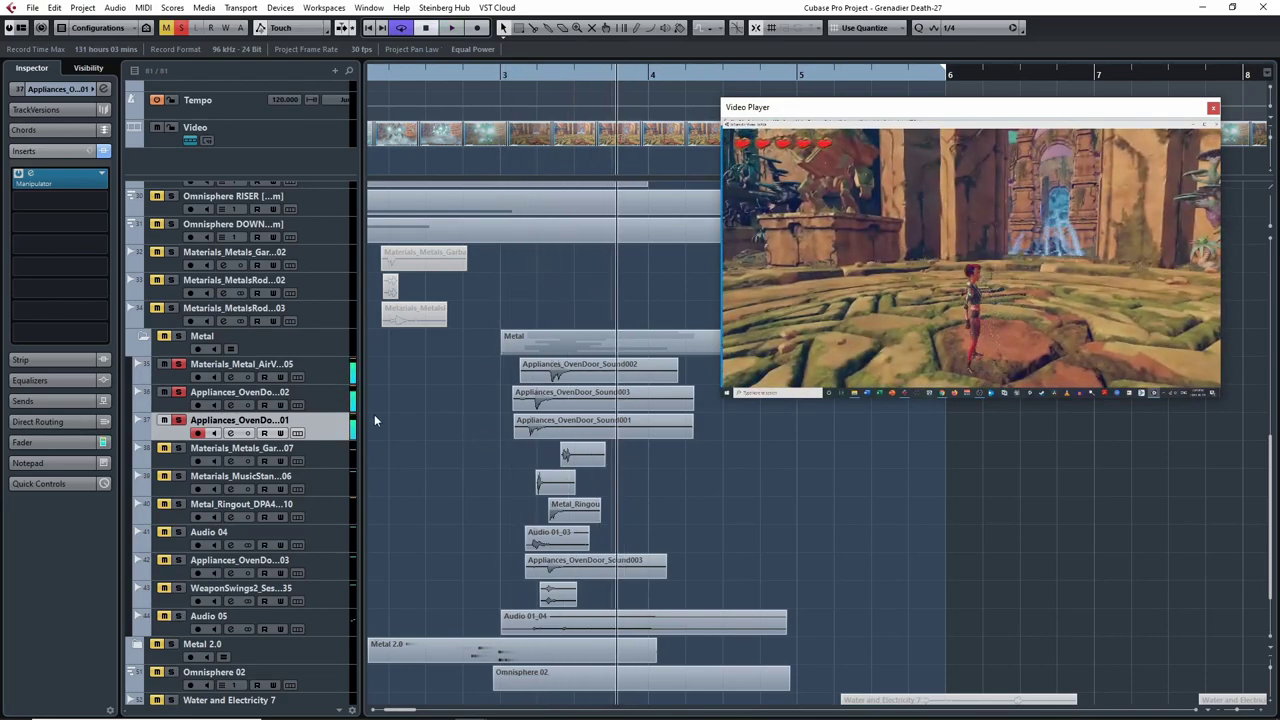
left_click(178, 366)
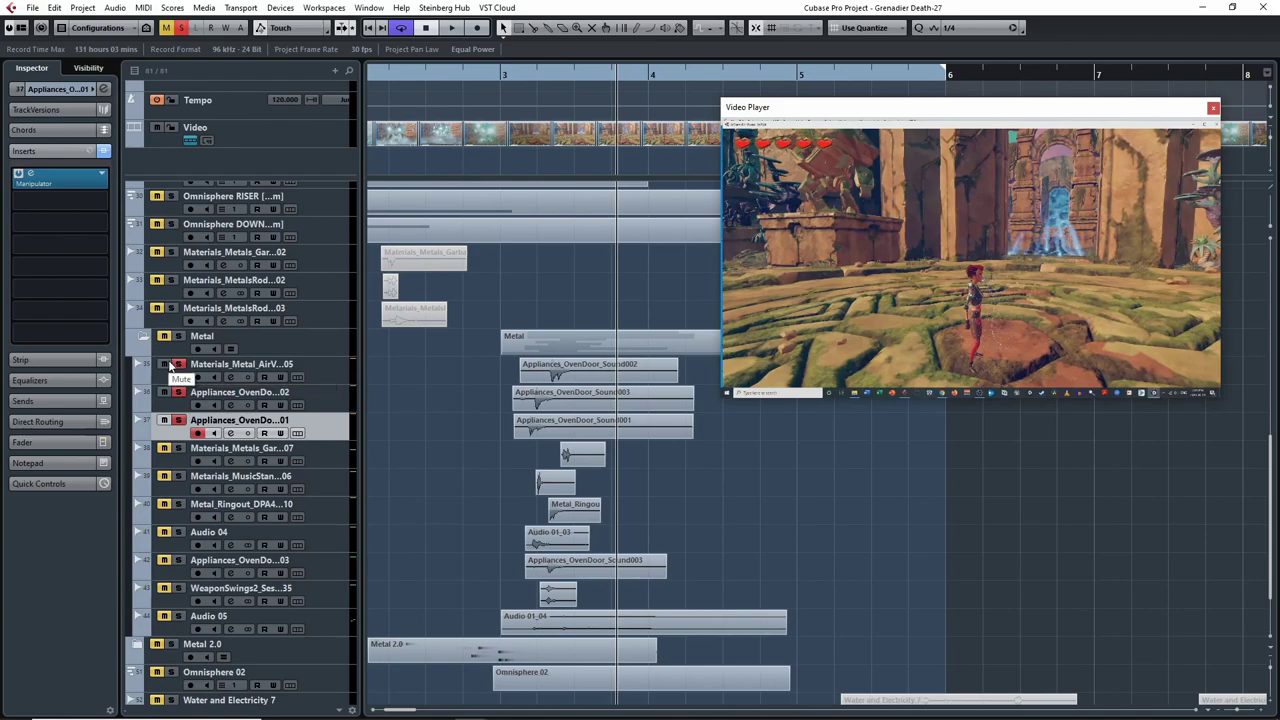
left_click(502, 80)
key("space")
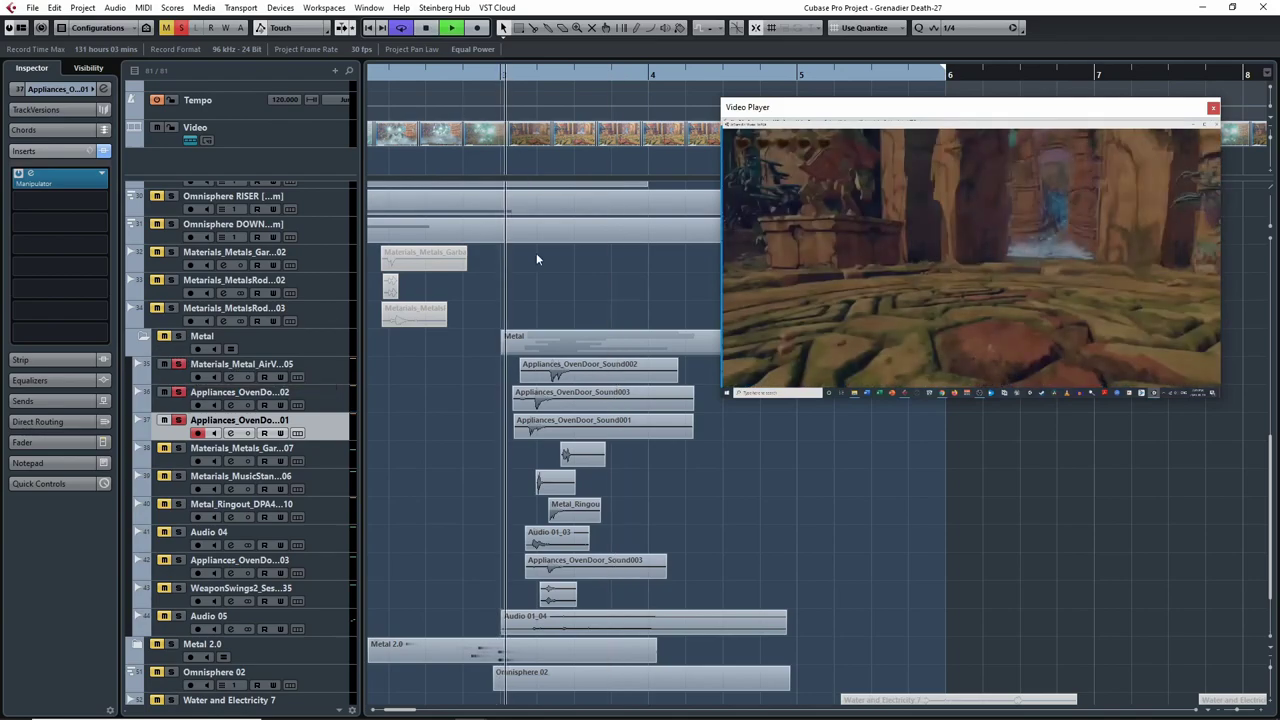
- Solo Materials_Metals_GarbageFootsteps_Sound007 in place of the three metal layers, audition it and view its full track name
left_click(178, 448)
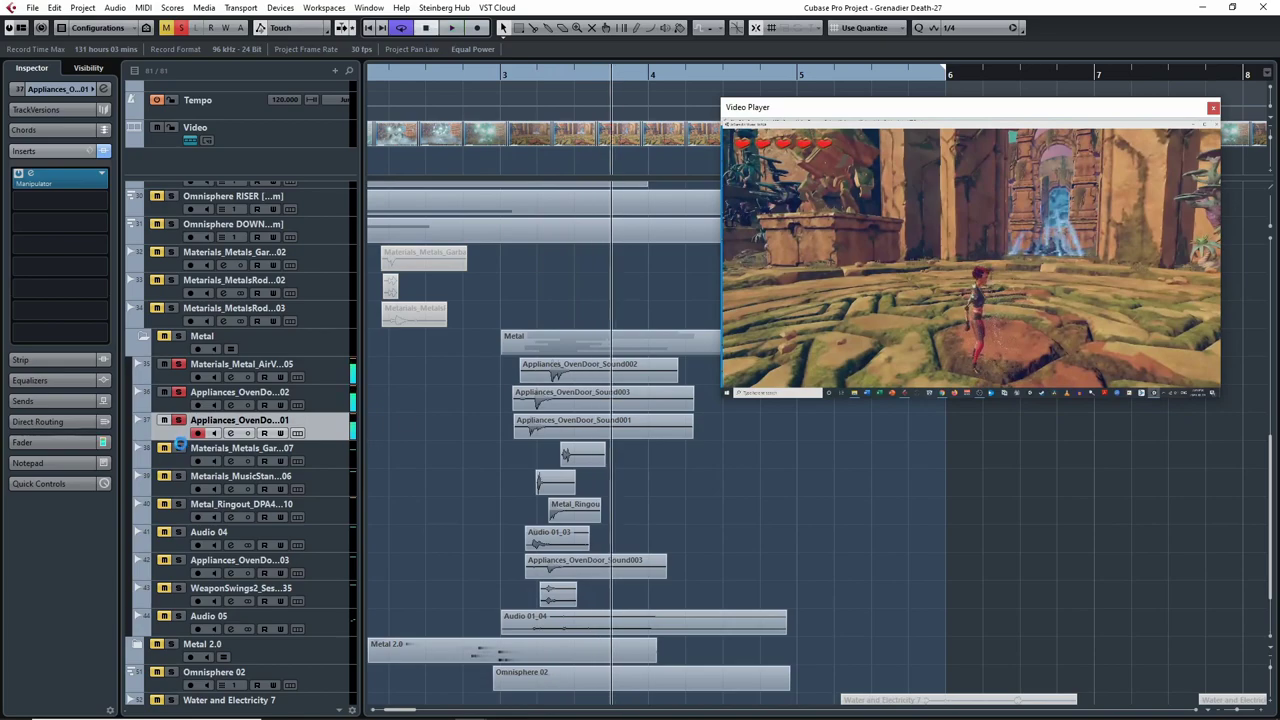
left_click(178, 364)
left_click(178, 392)
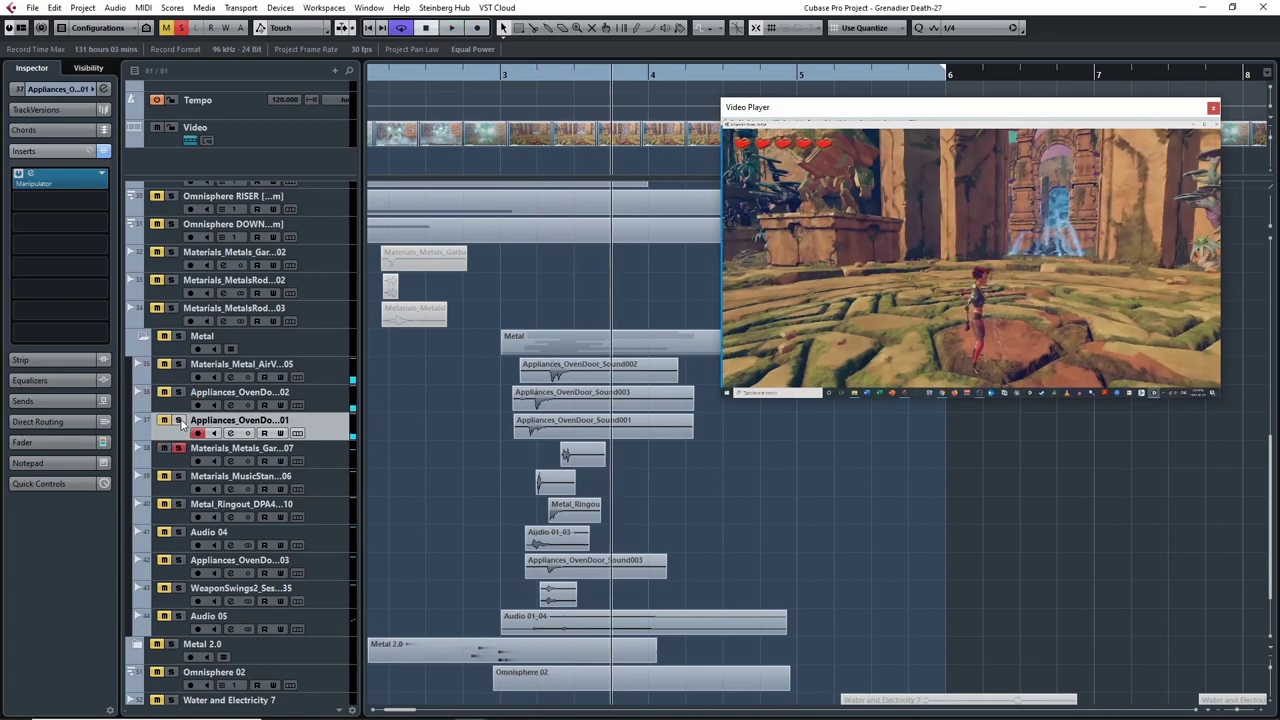
left_click(178, 420)
left_click(177, 462)
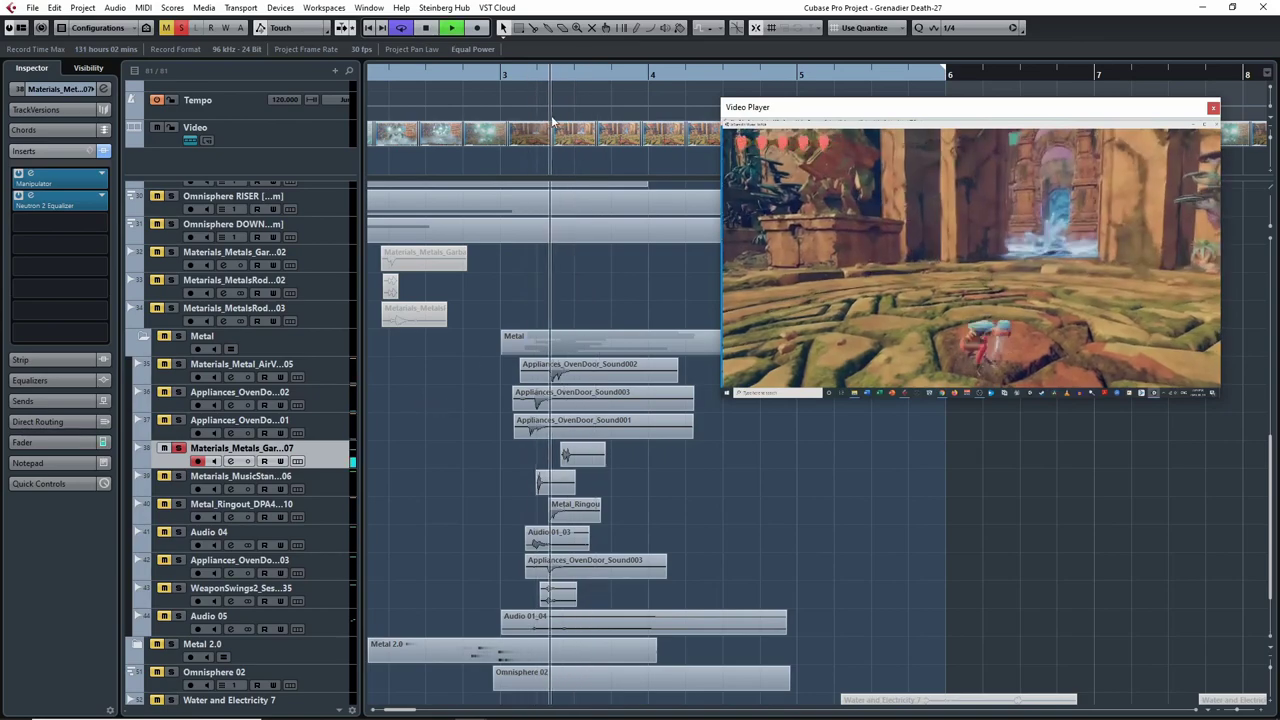
double_click(237, 449)
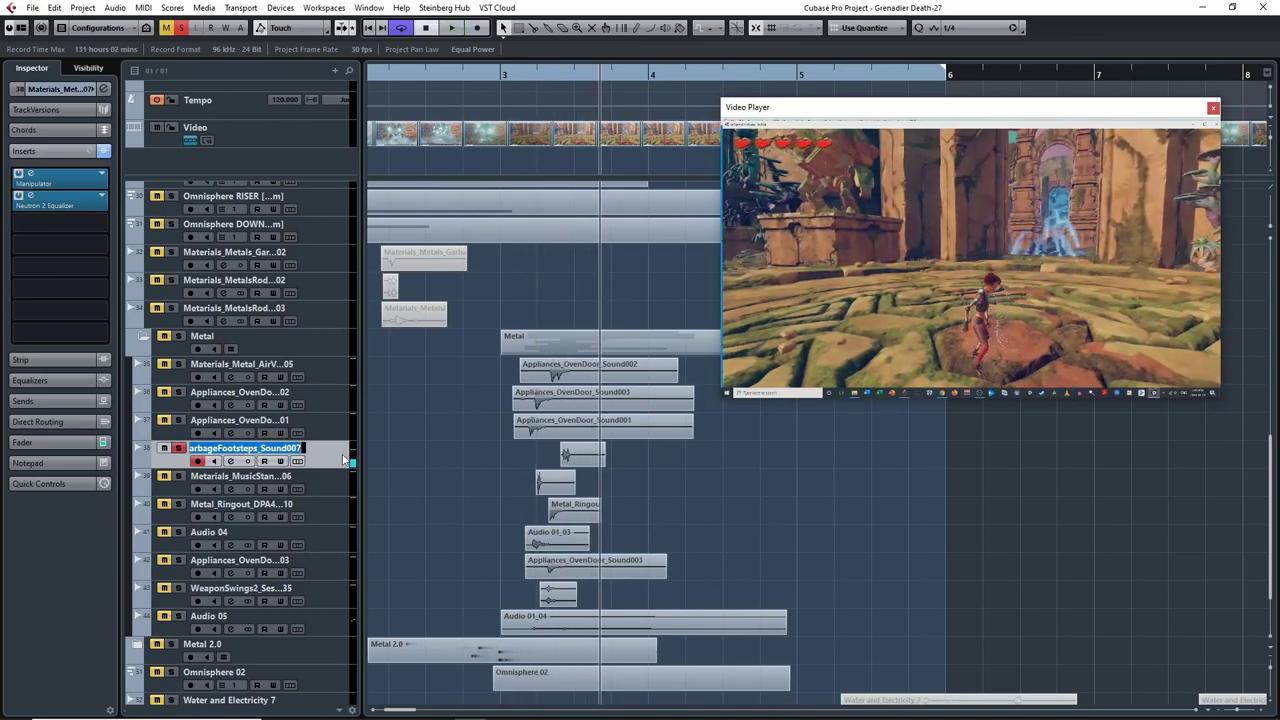
key("Return")
- Examine the Manipulator settings on the GarbageFootsteps track, close the plug-in and replay the track from early in bar 3
left_click(552, 74)
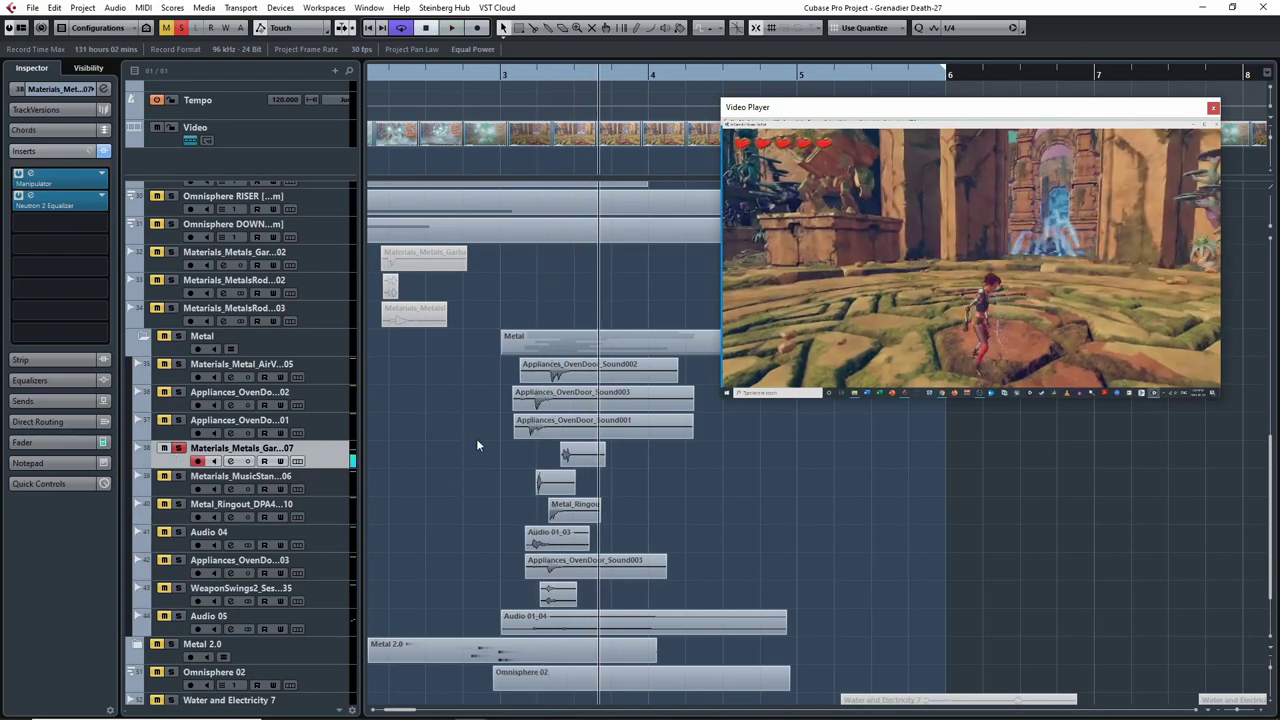
left_click(558, 75)
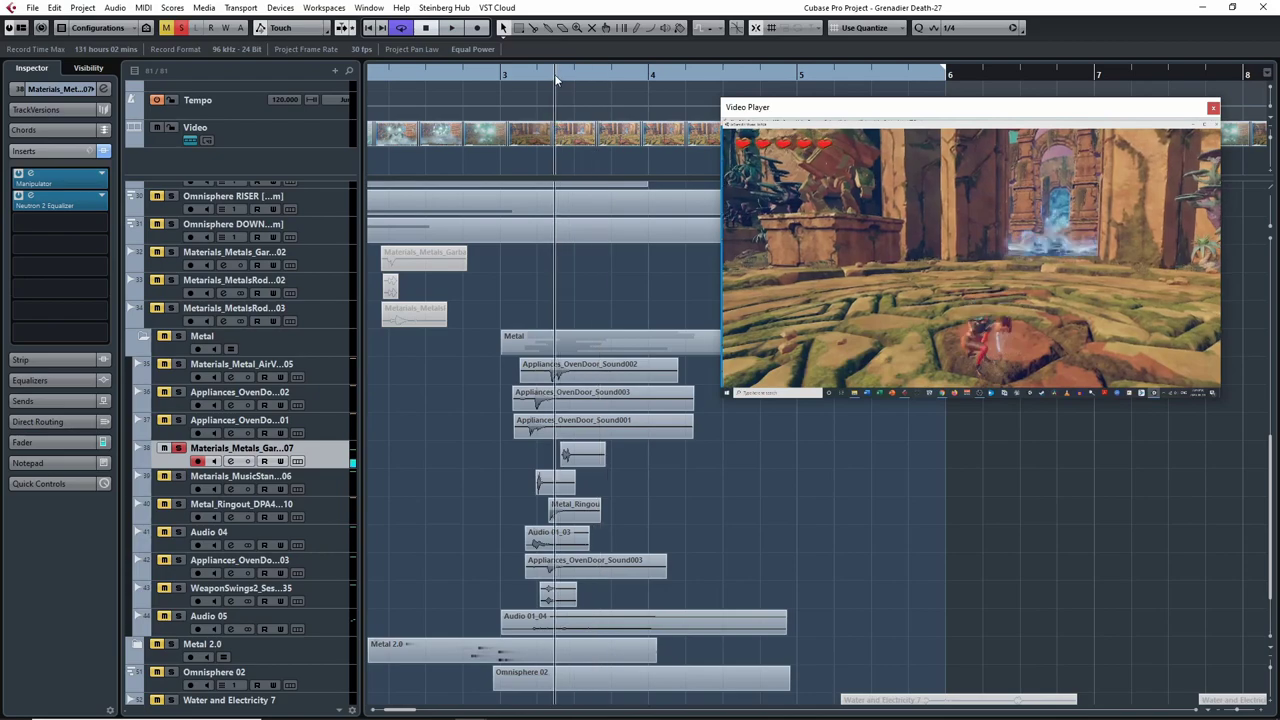
left_click(31, 175)
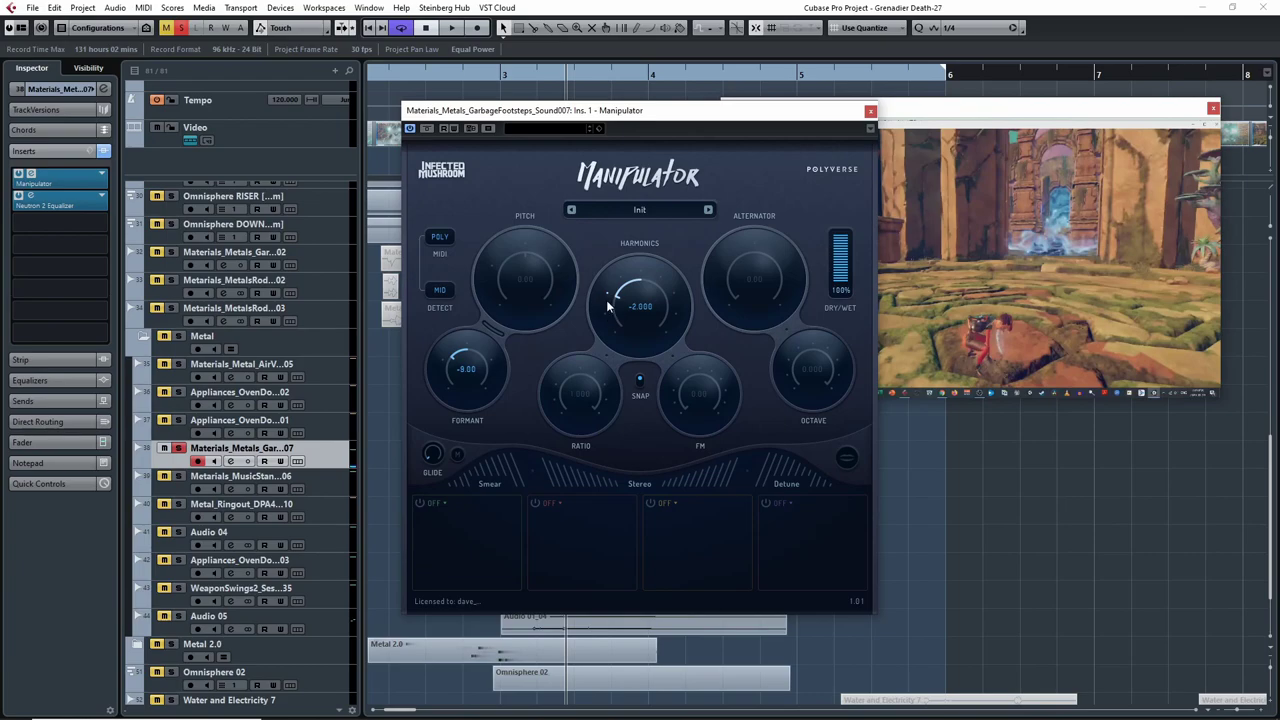
left_click(870, 111)
left_click(541, 74)
key("space")
- Solo only Metarials_MusicStand_Walking006 and audition it from bar 3 with its Manipulator insert bypassed and active
left_click(178, 476, "ctrl")
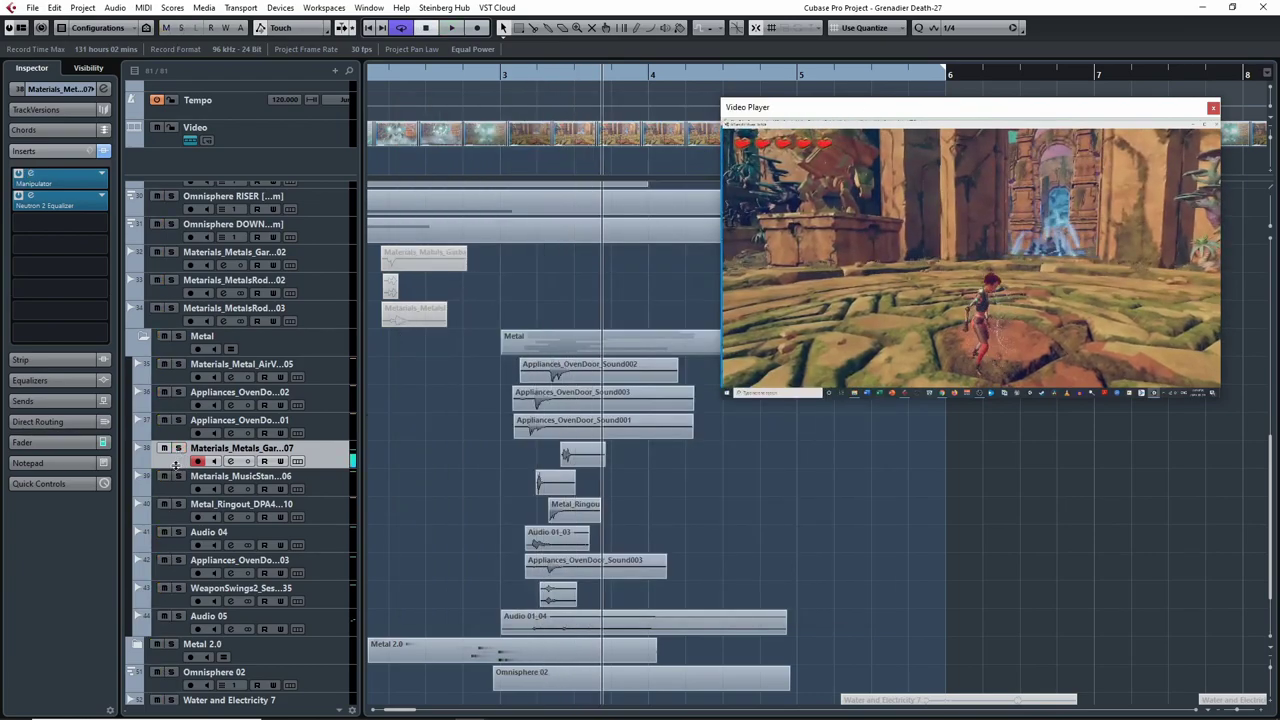
key("space")
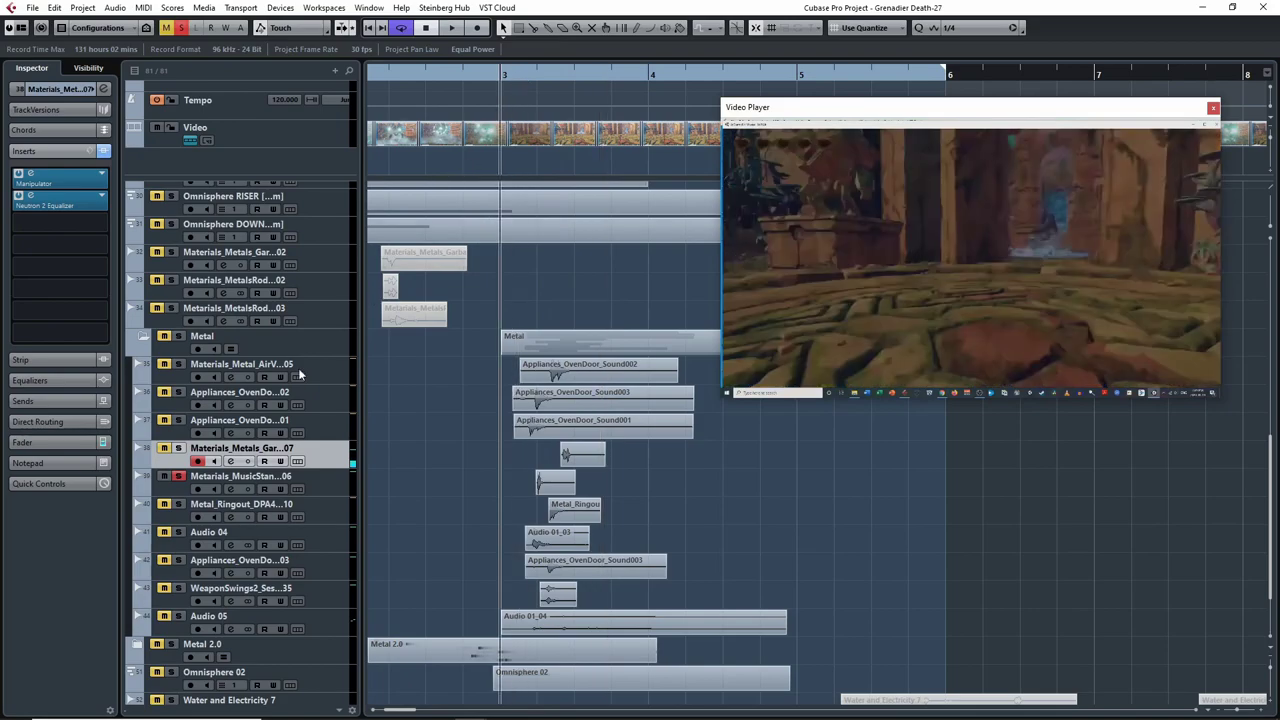
left_click(166, 490)
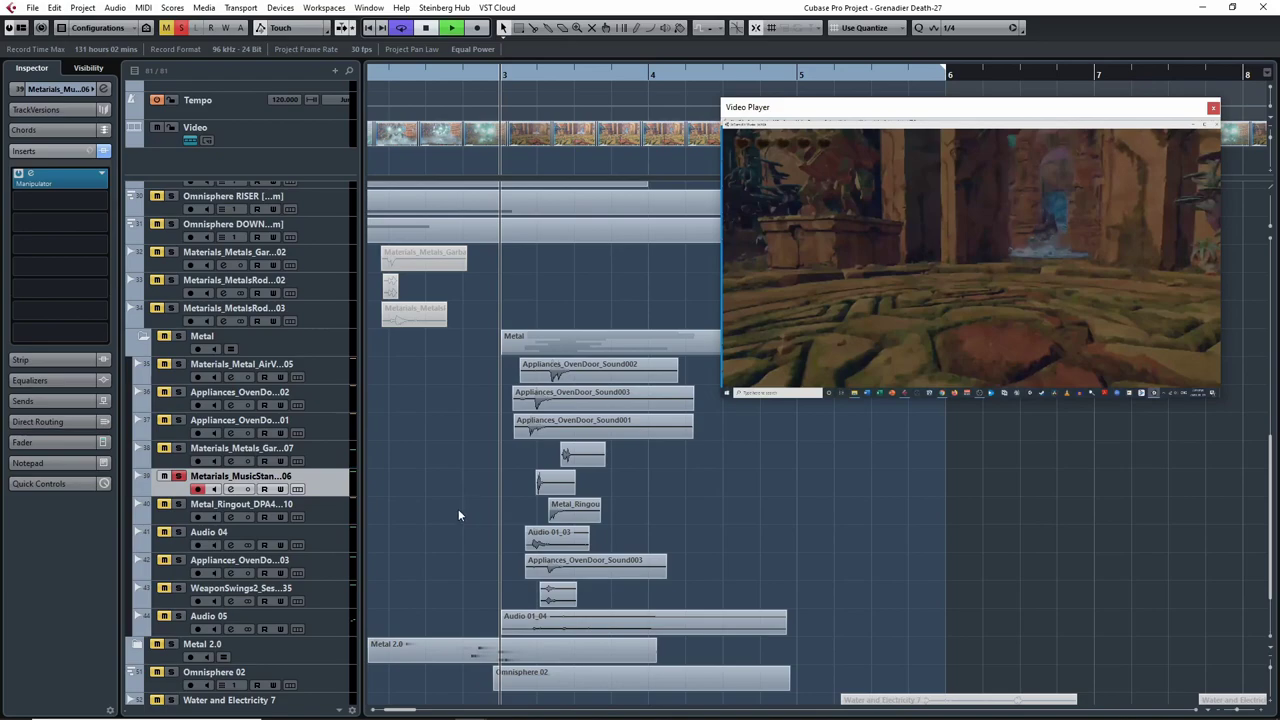
left_click(108, 153)
left_click(547, 71)
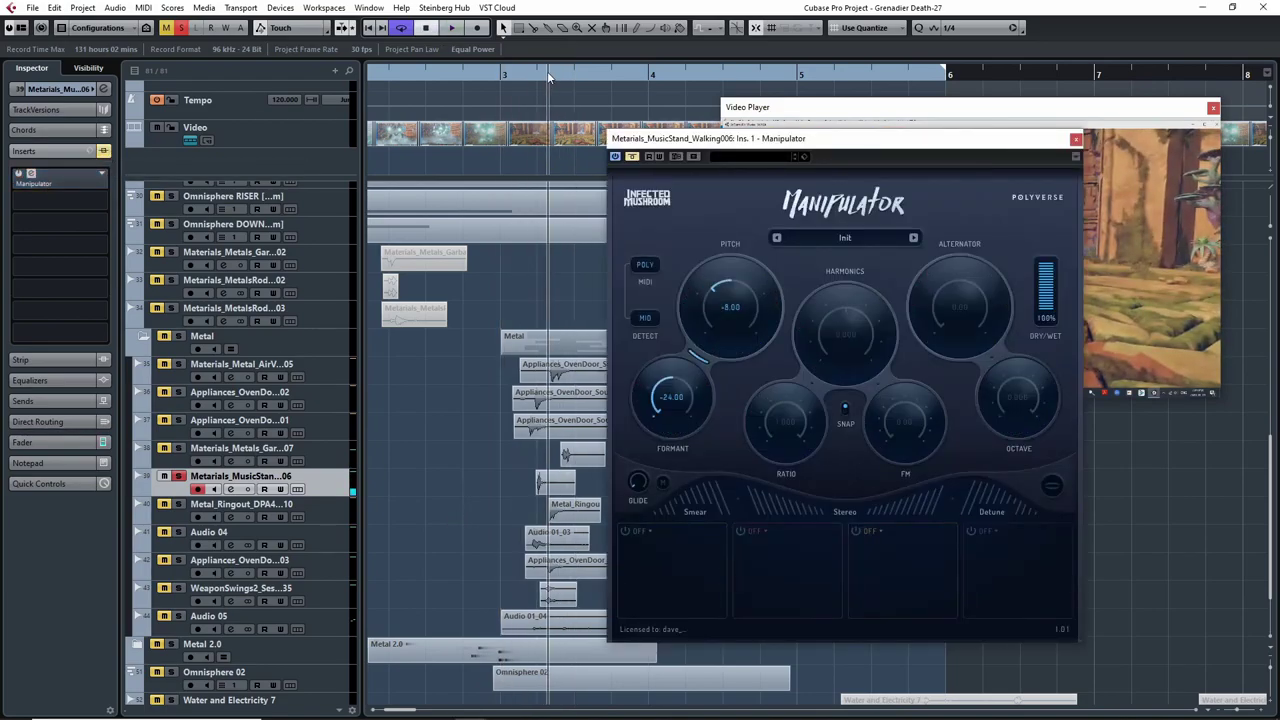
left_click(518, 76)
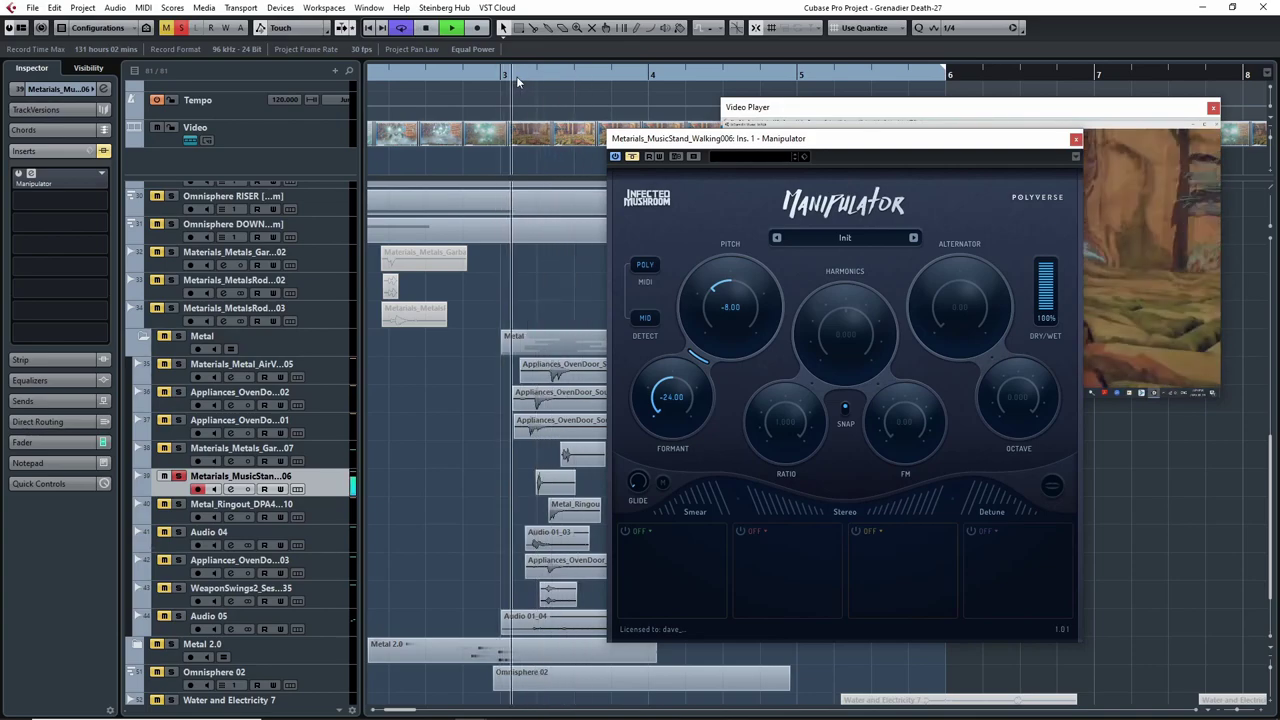
key("space")
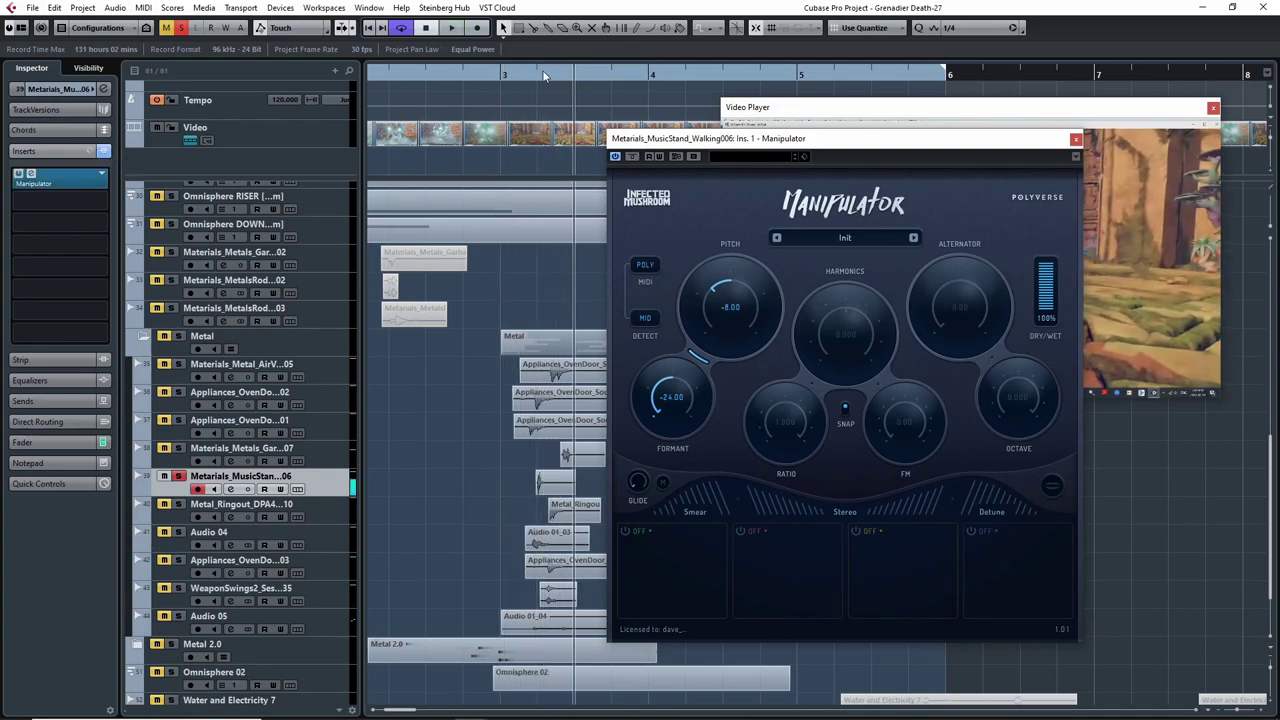
- Solo Metal_Ringout_DPA4060_10 in place of the MusicStand track, close the open Manipulator window and view the newly soloed track's full name
left_click(179, 476)
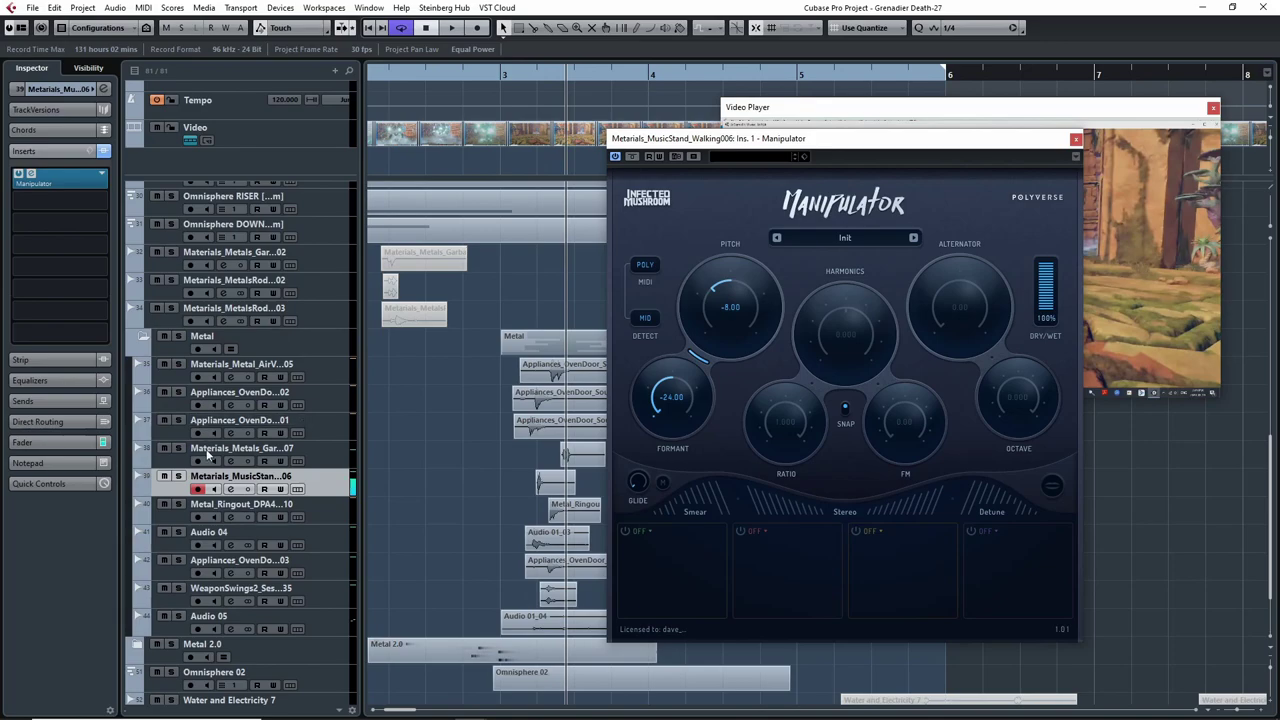
left_click(177, 521)
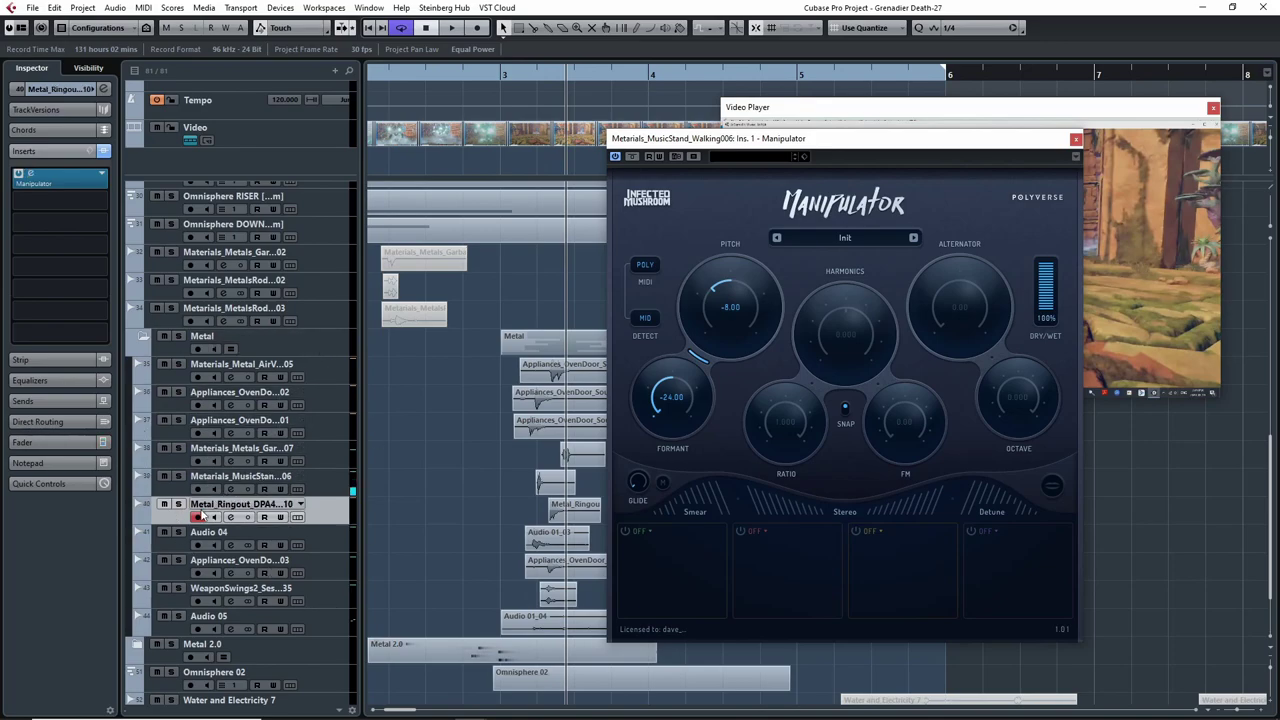
left_click(1075, 139)
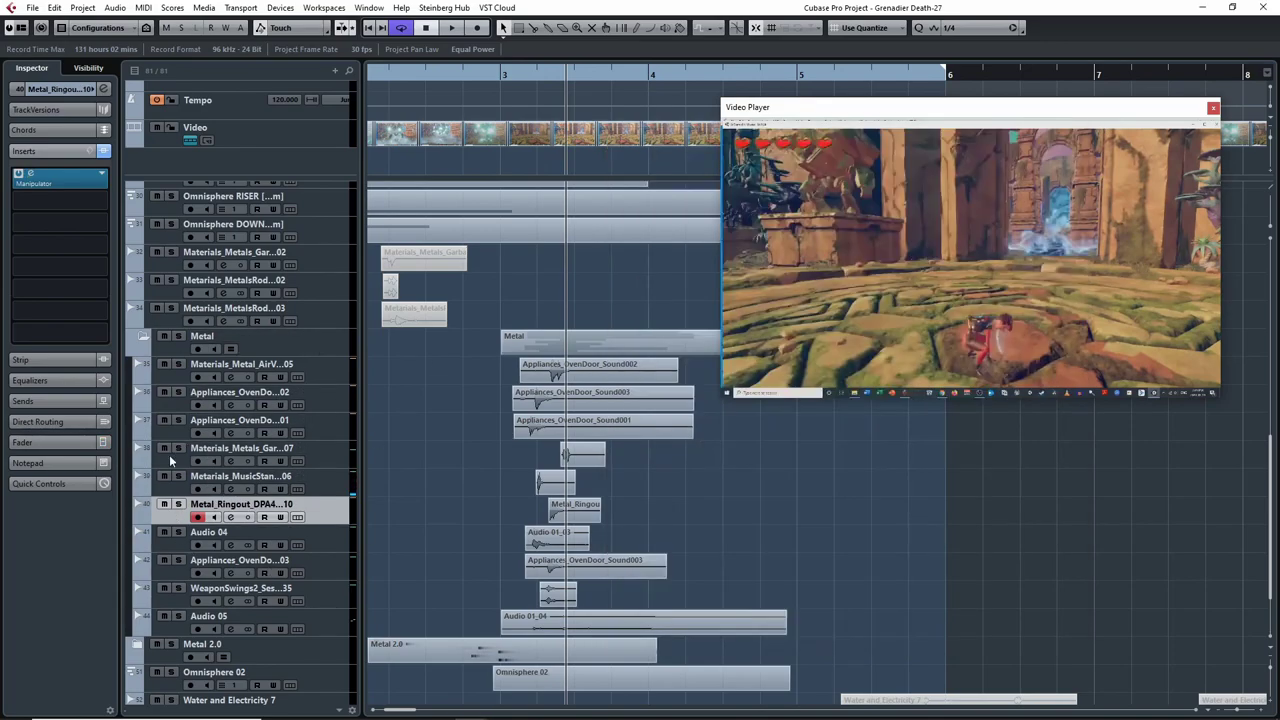
left_click(179, 504)
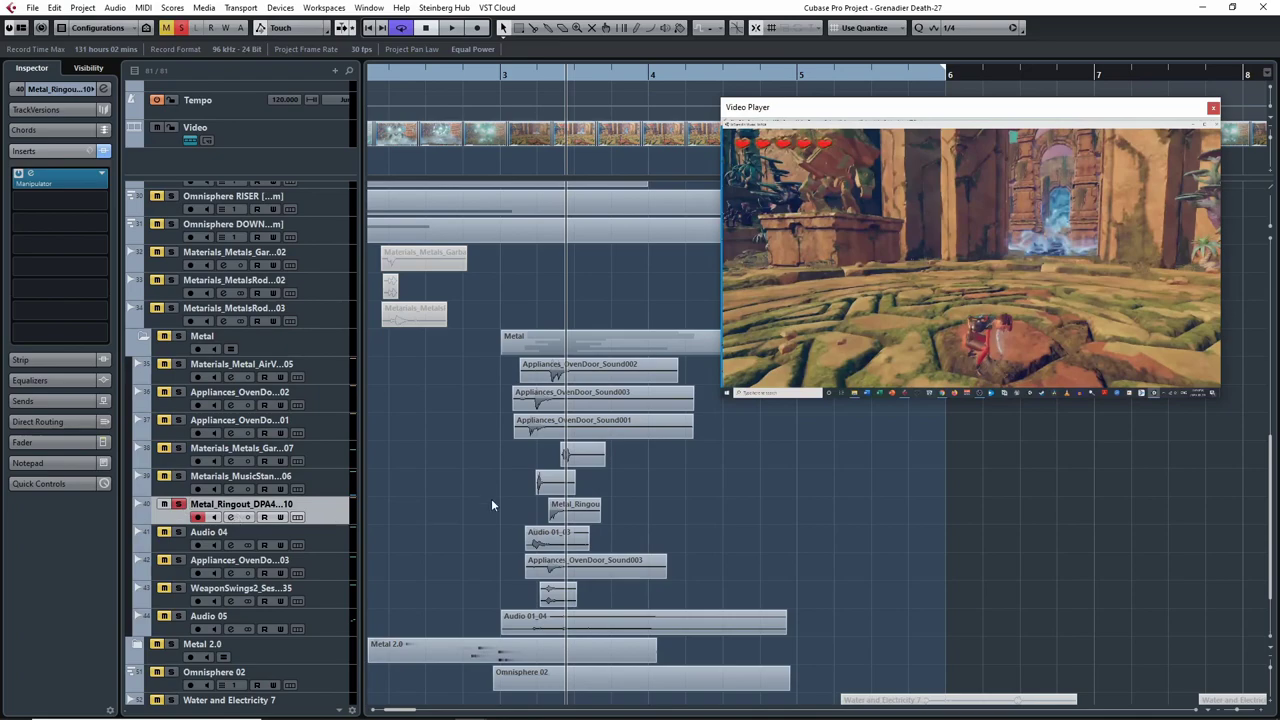
left_click(512, 78)
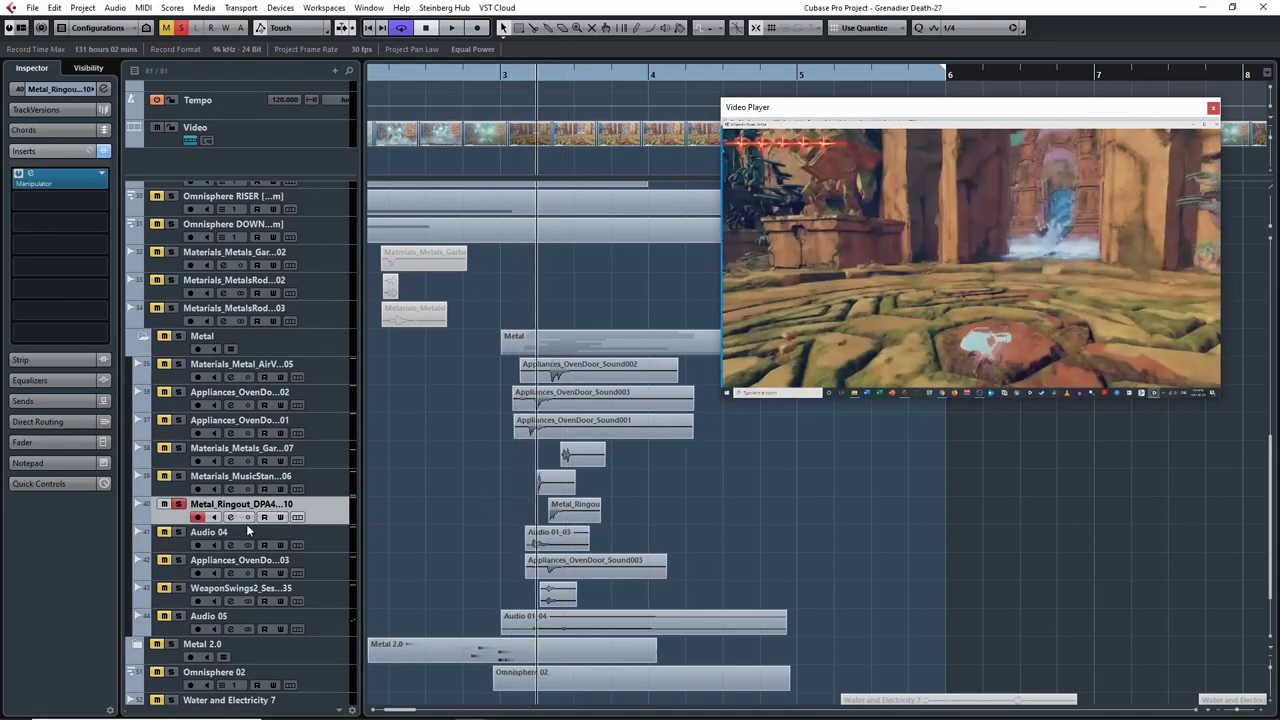
double_click(196, 504)
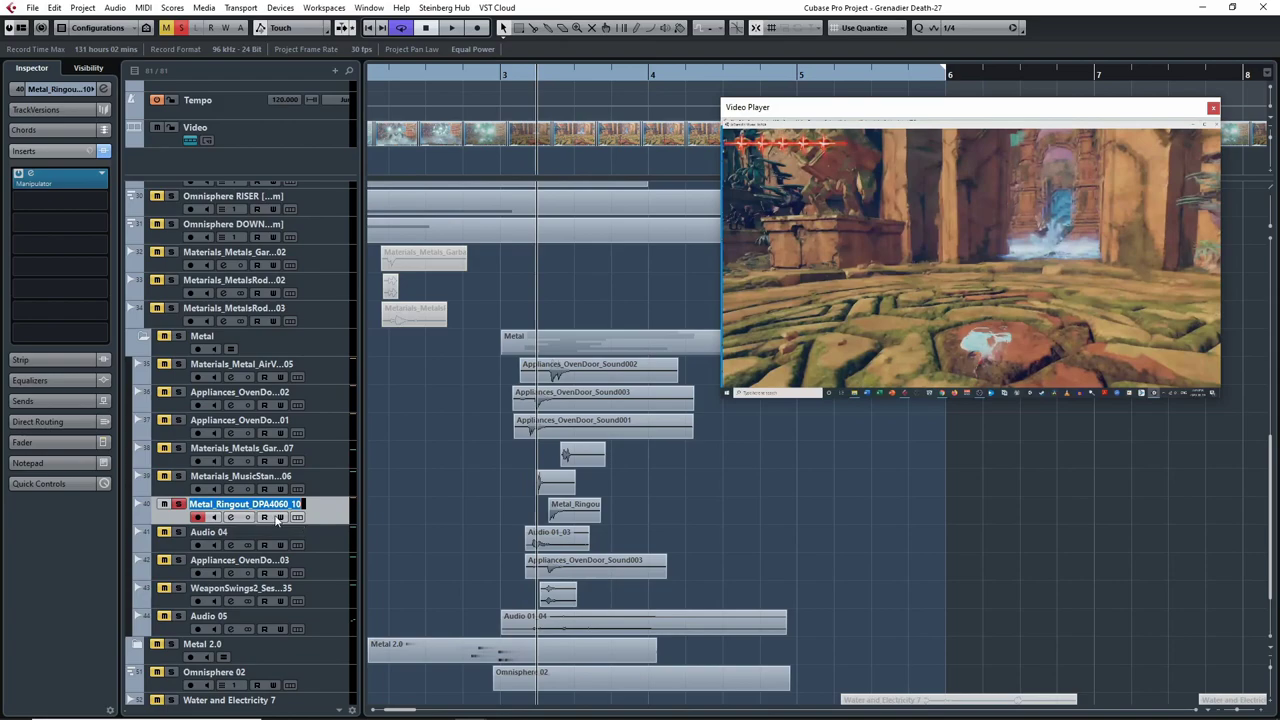
left_click(443, 523)
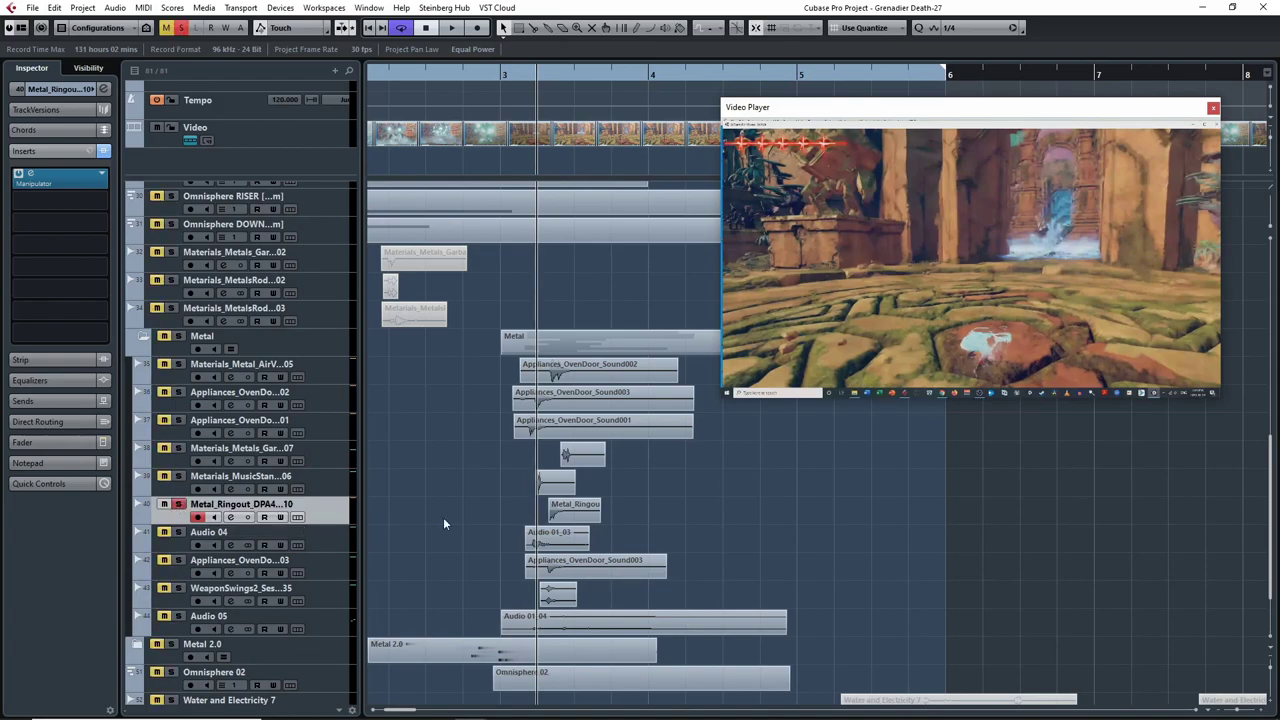
- Audition the Metal_Ringout track from early in bar 3 with its inserts bypassed and active
left_click(103, 150)
key("space")
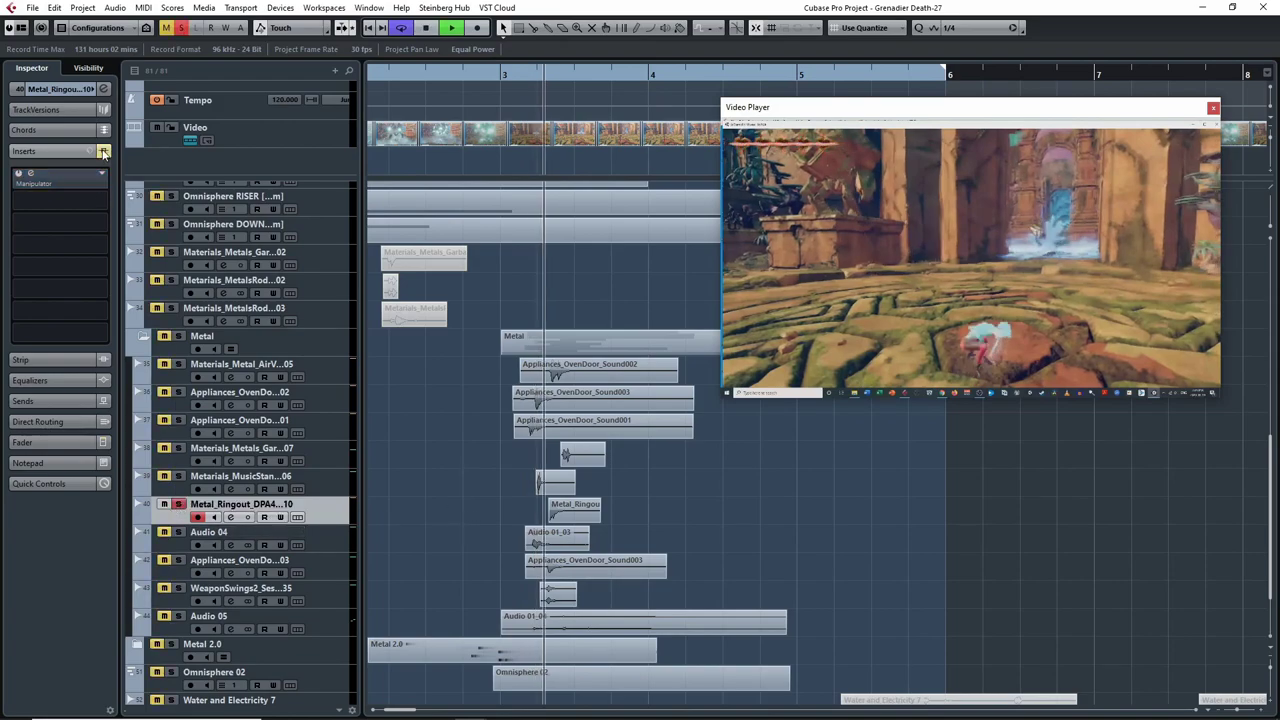
left_click(543, 74)
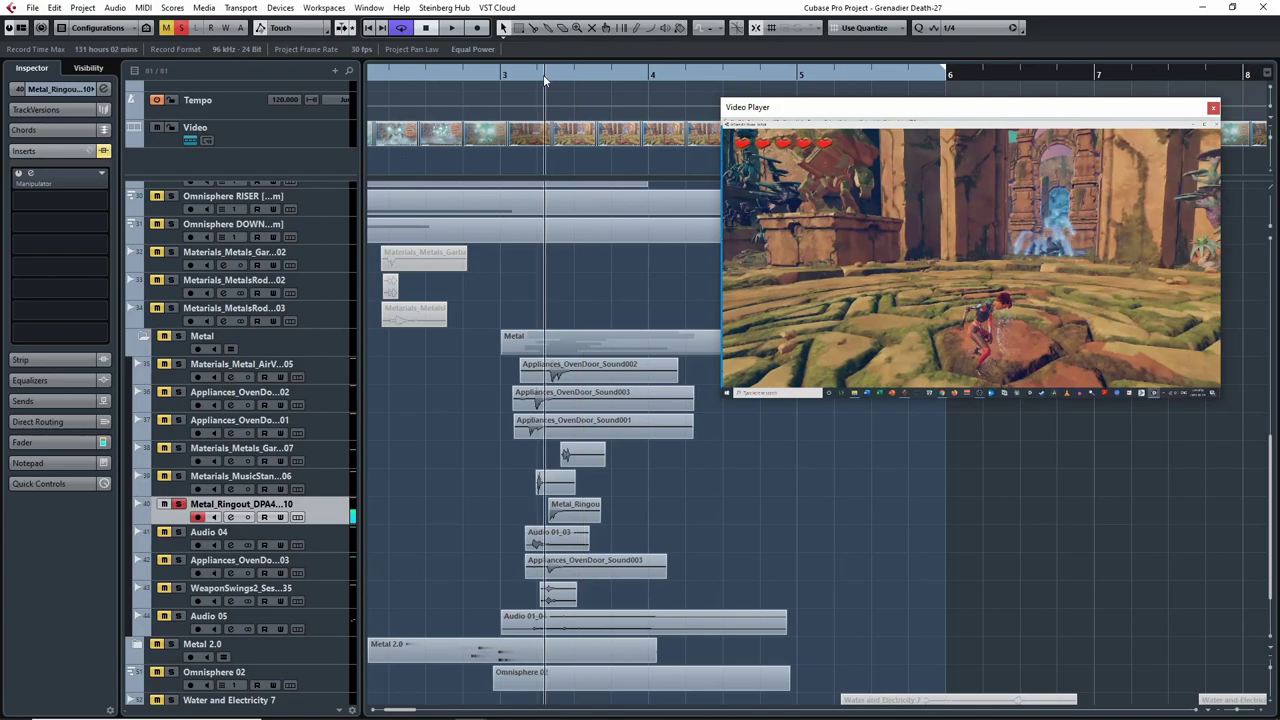
key("space")
key("space")
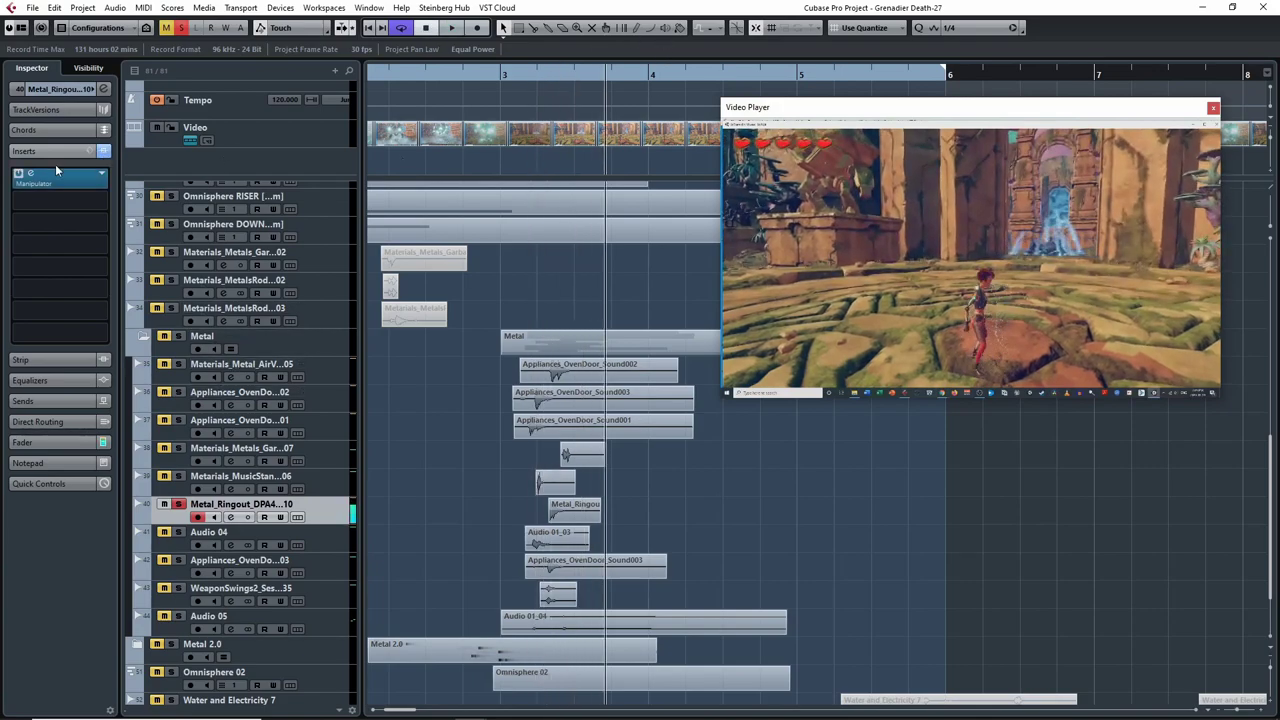
- Examine the Manipulator settings on the Metal_Ringout track, close the plug-in and replay the track from bar 3
left_click(30, 173)
left_click_drag(670, 121, 953, 135)
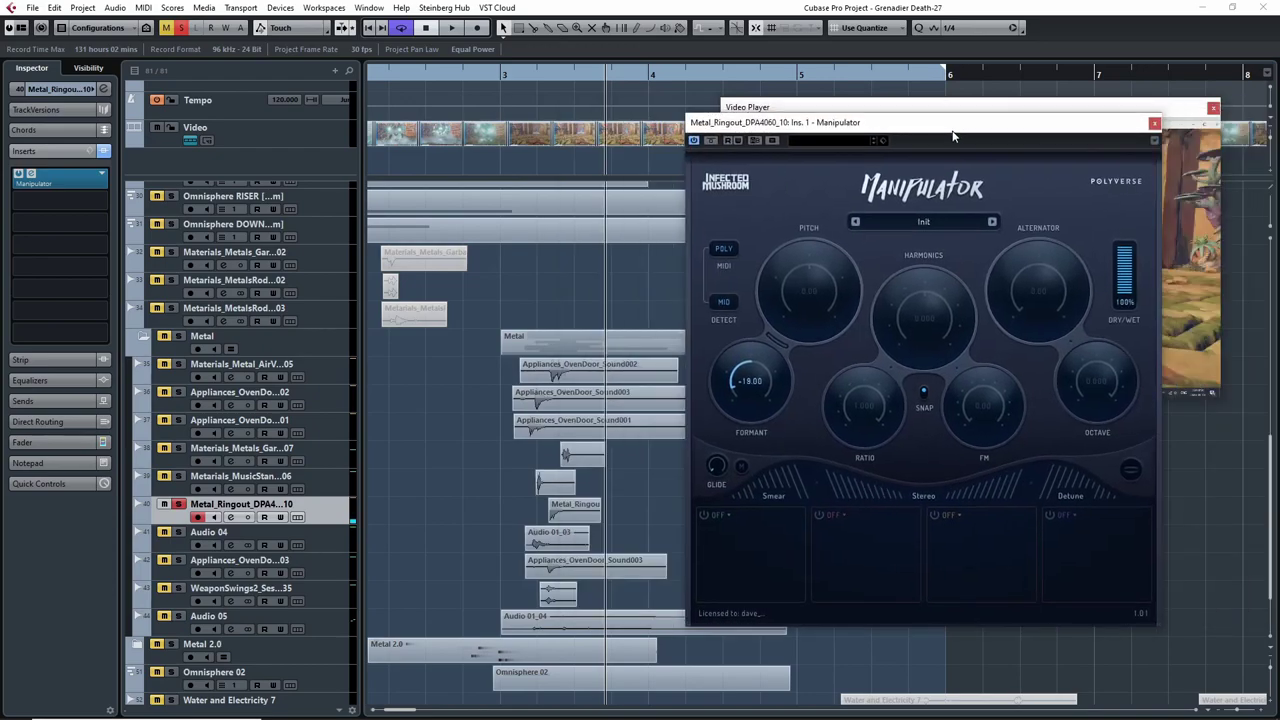
left_click(1154, 123)
left_click(535, 72)
key("g")
key("space")
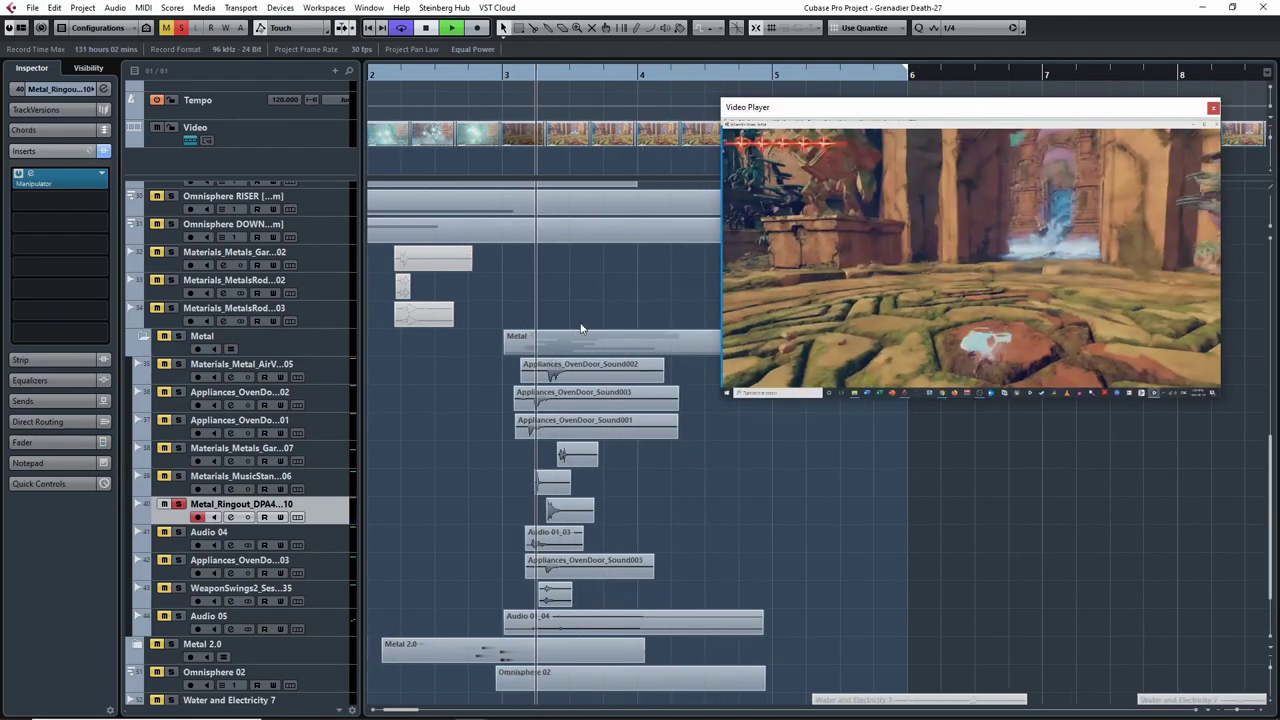
key("space")
- Add the MusicStand, GarbageFootsteps, AirVentCover and first two OvenDoor tracks to the solo and play all six metal layers from bar 3
left_click(179, 476)
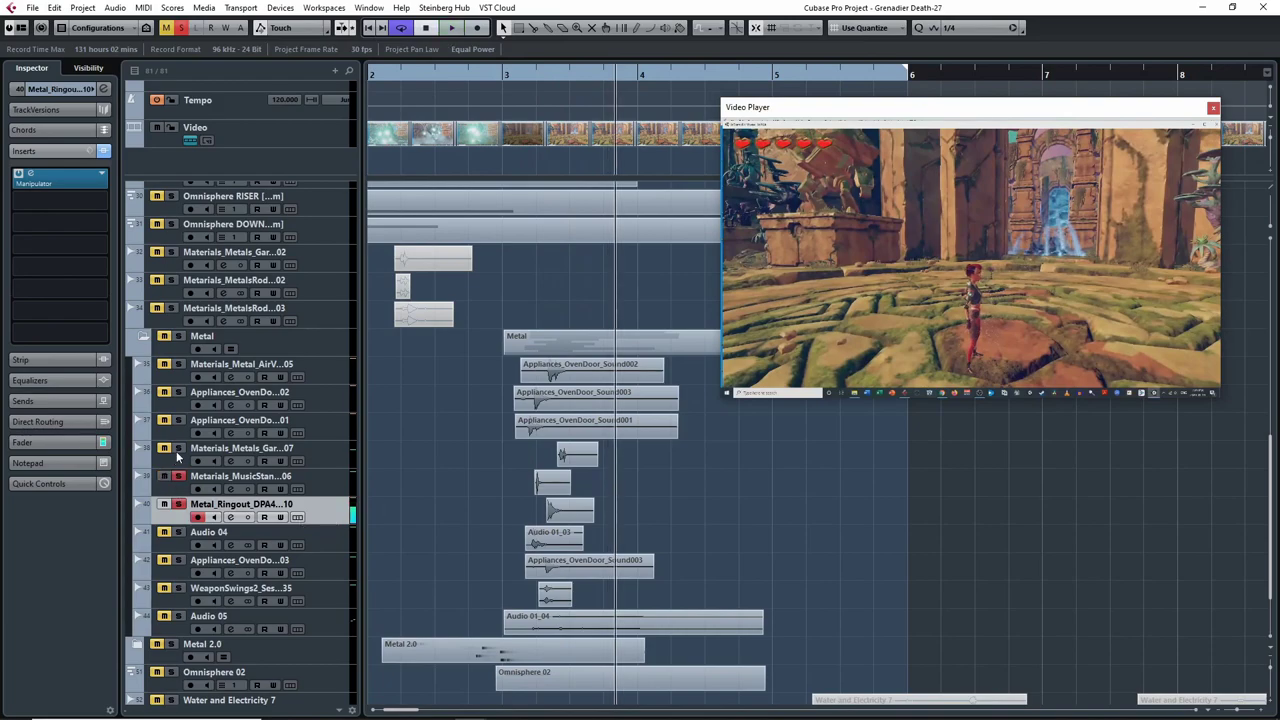
left_click(179, 448)
left_click(181, 422)
left_click(181, 367)
left_click(179, 365)
left_click(179, 393)
left_click(179, 421)
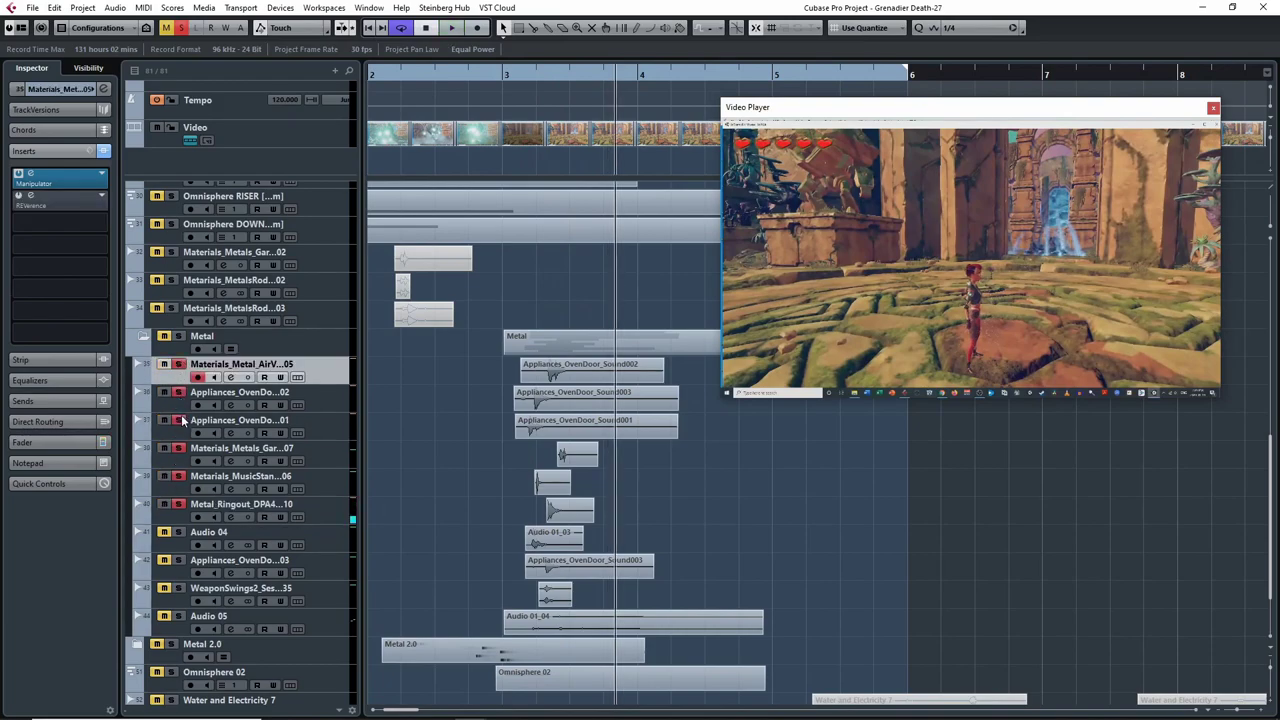
left_click(510, 80)
key("space")
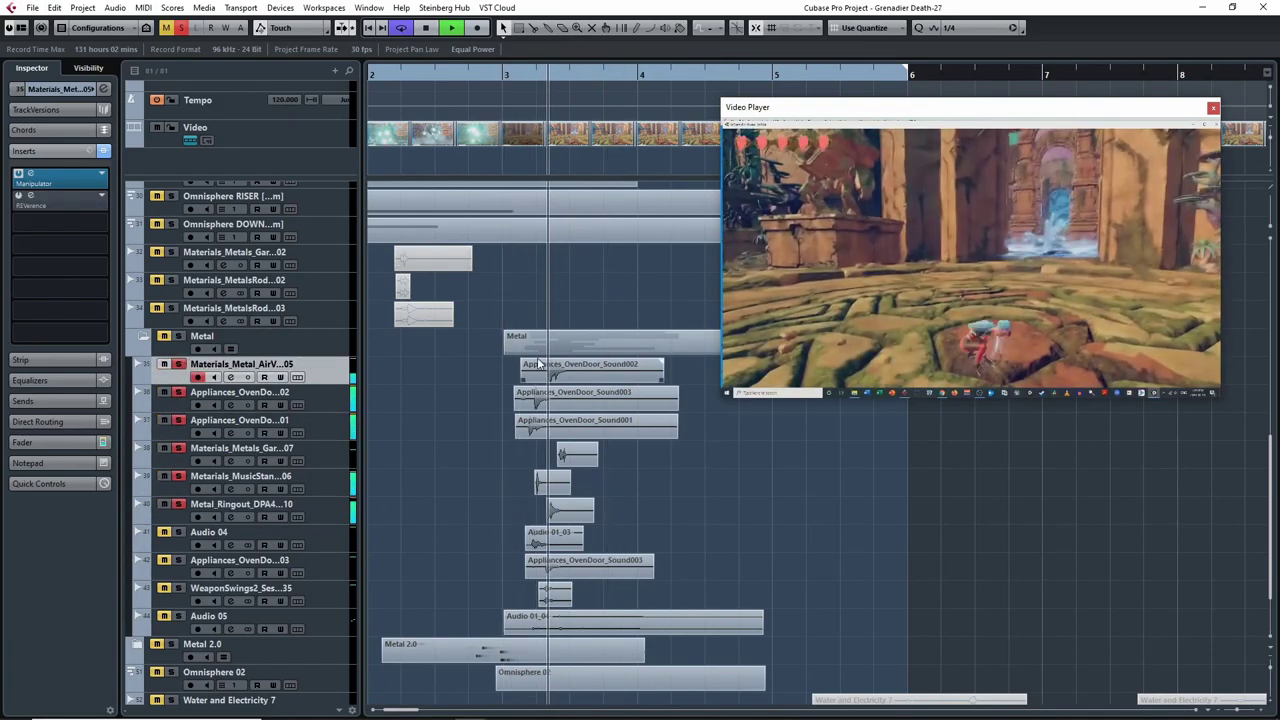
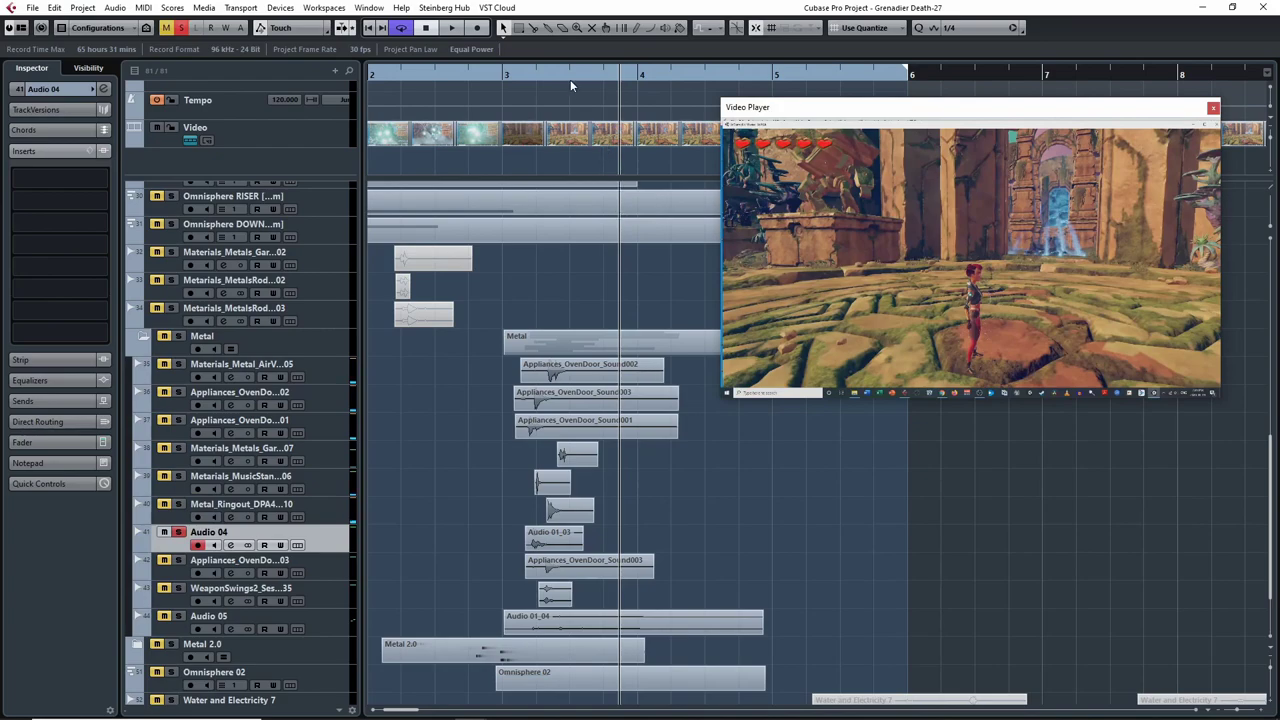
- Audition the soloed Audio 04 track several times from early in bar 3
left_click(518, 81)
key("space")
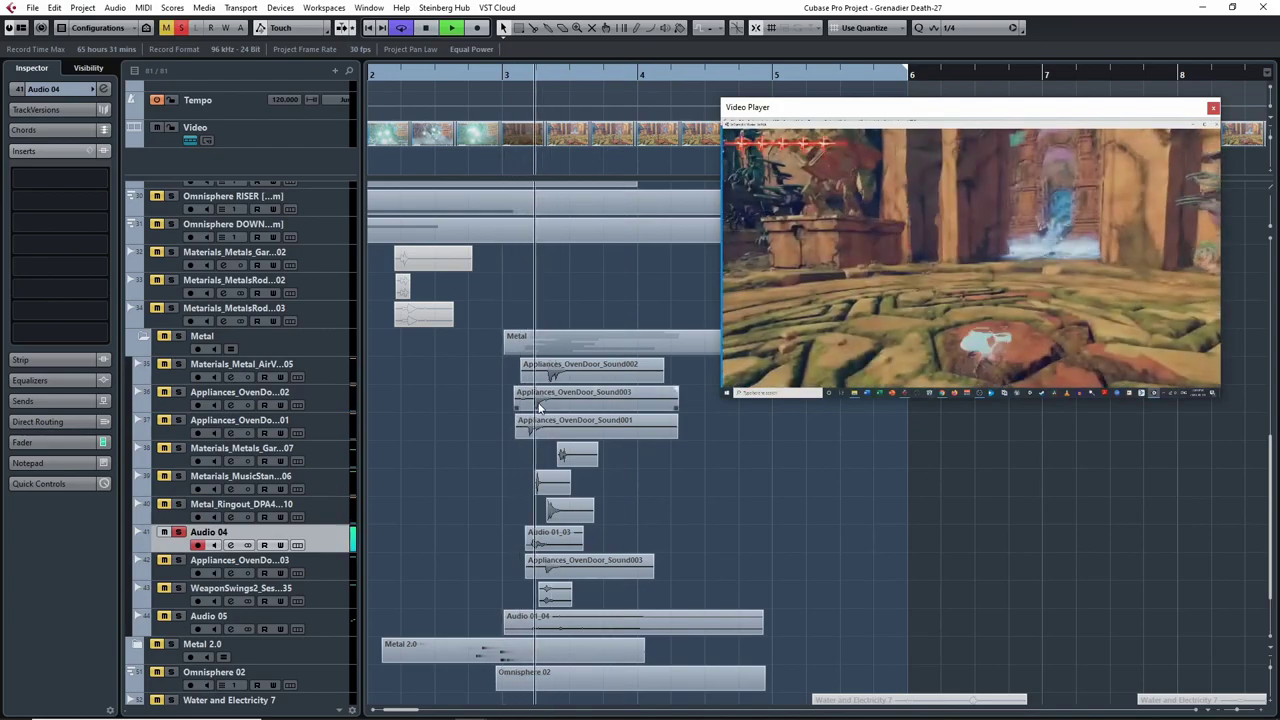
left_click(522, 73)
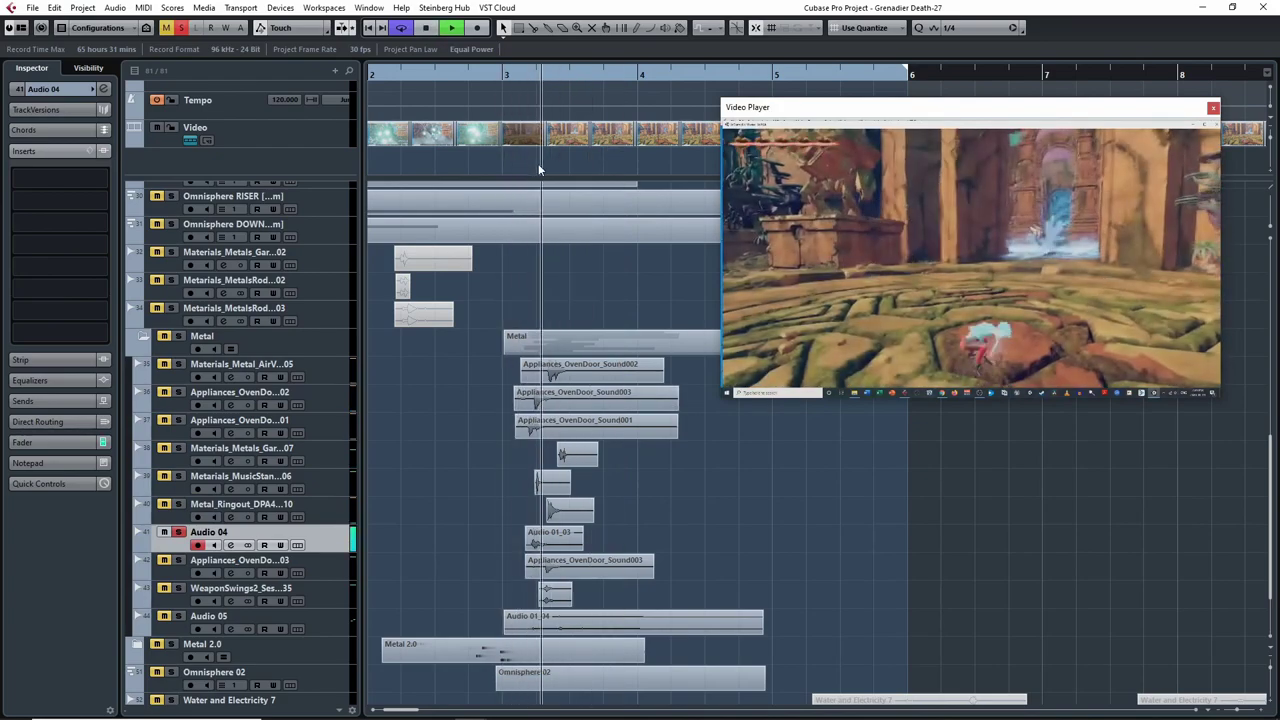
key("space")
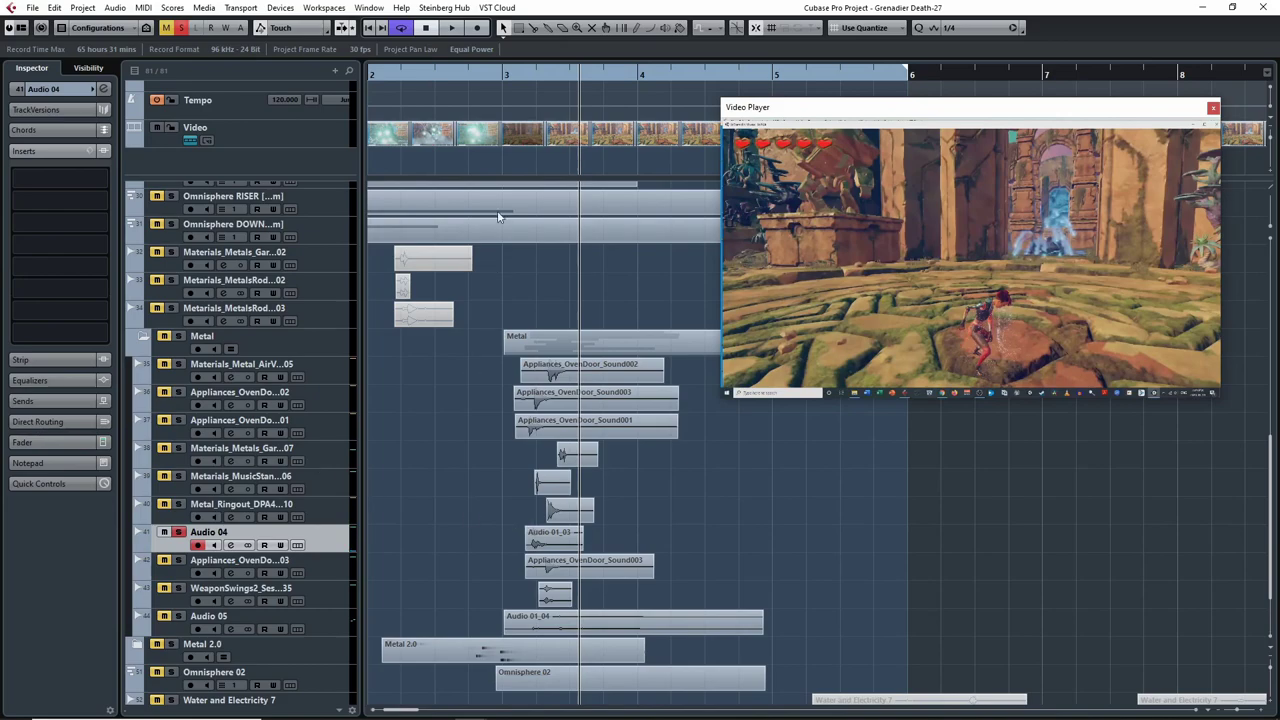
left_click(524, 73)
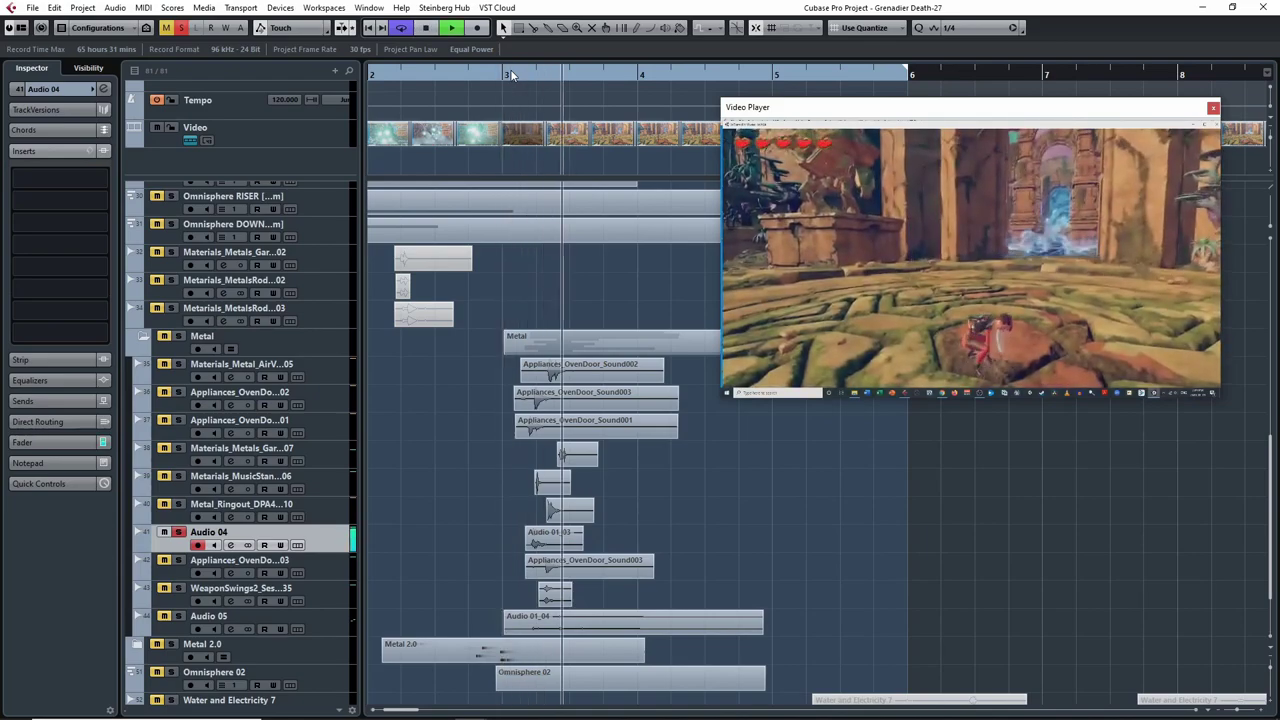
key("space")
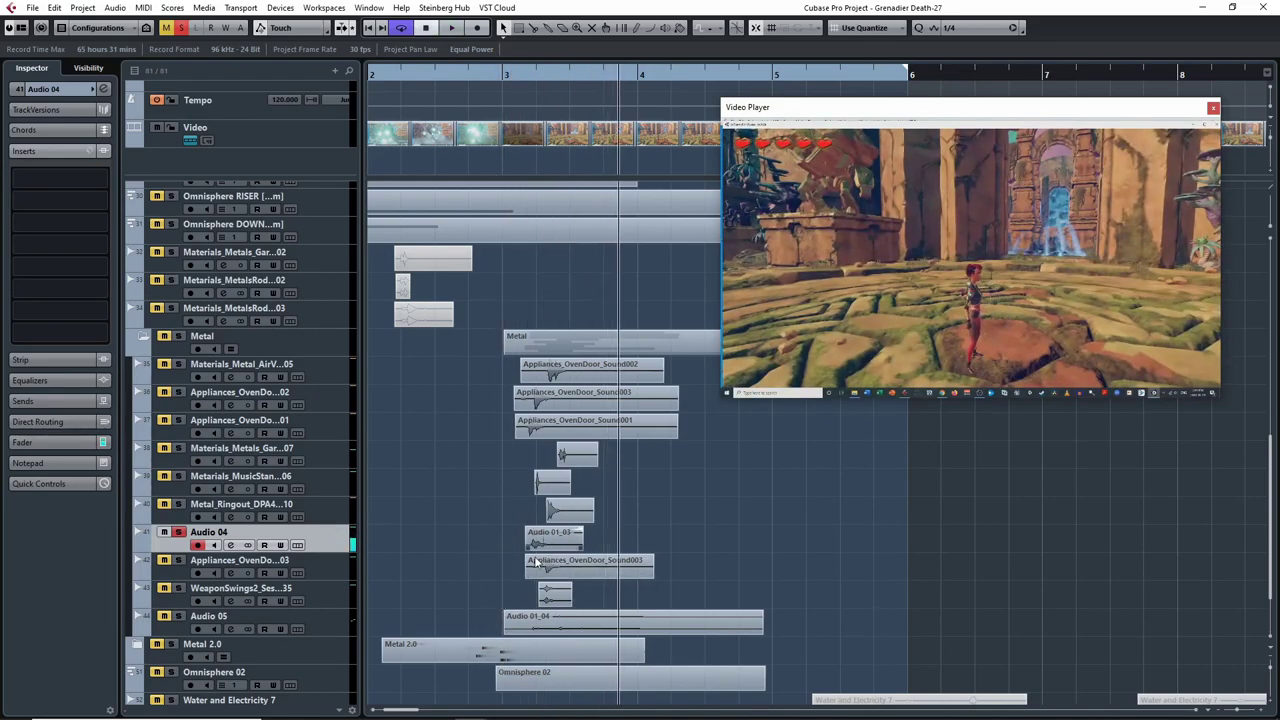
- Solo Appliances_OvenDoor_Sound003 in place of Audio 04 and audition it from early in bar 3
left_click(178, 532)
left_click(177, 560)
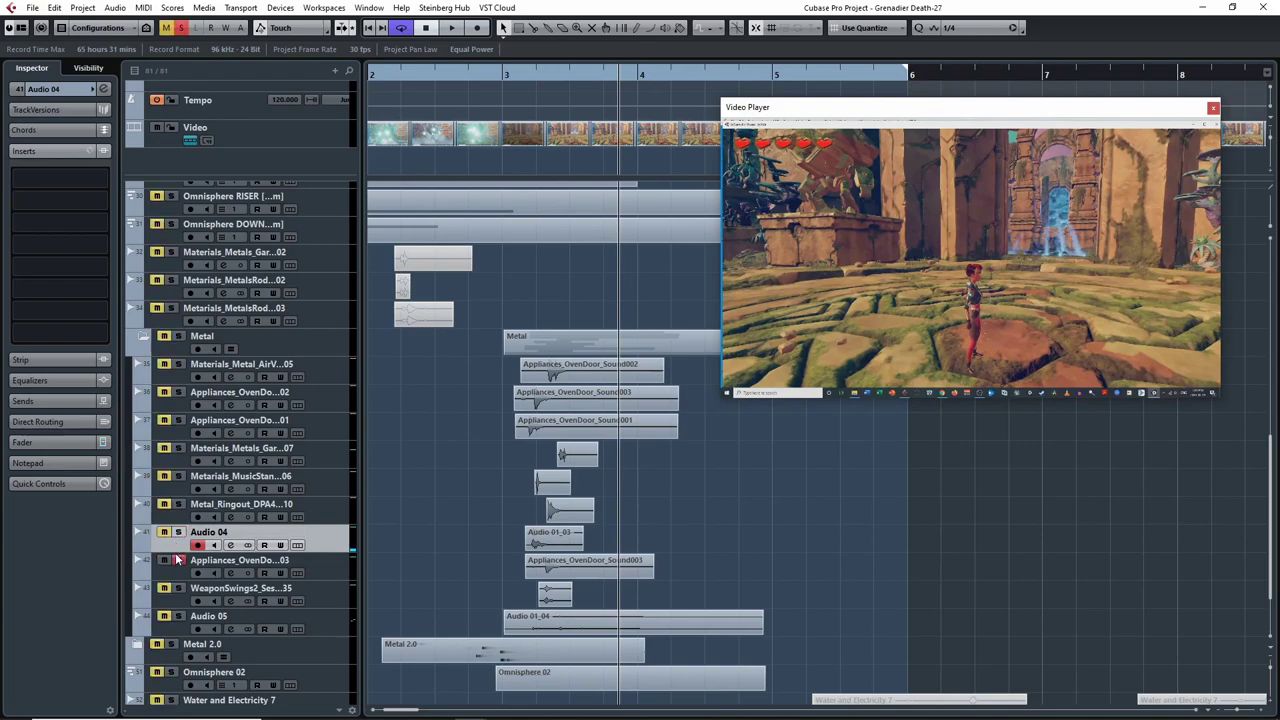
left_click(519, 76)
key("space")
left_click(617, 577)
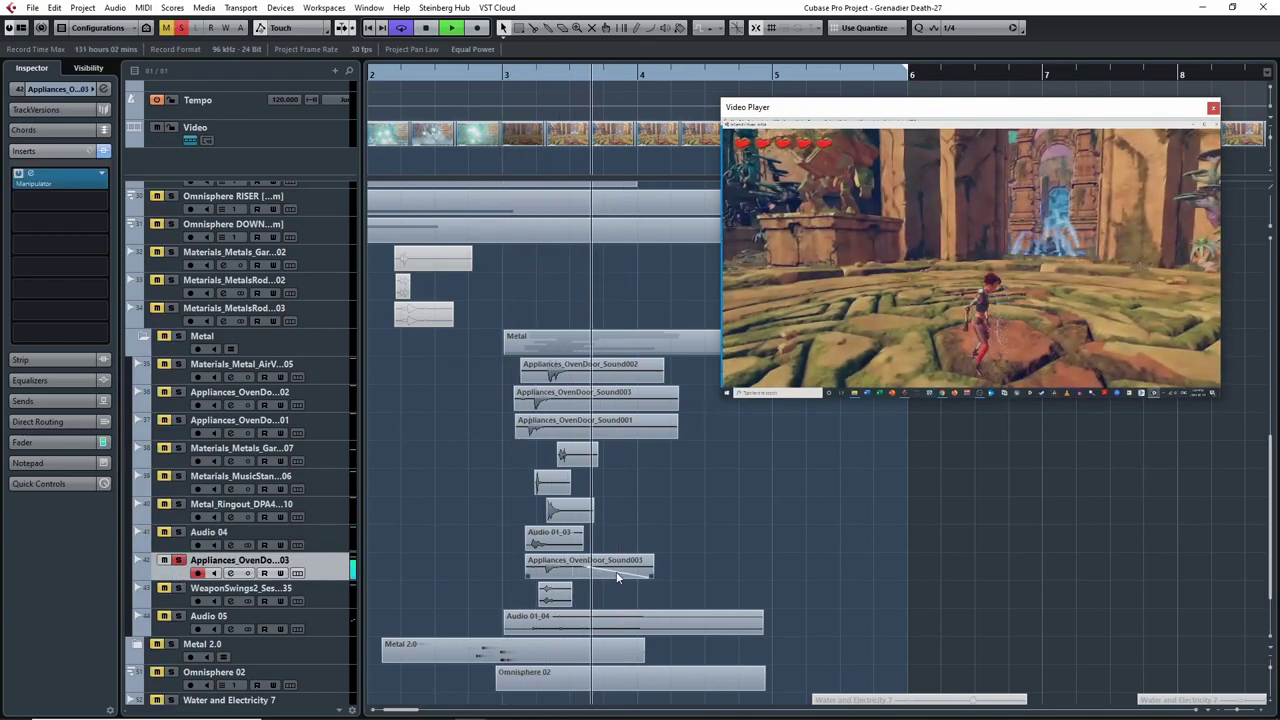
key("space")
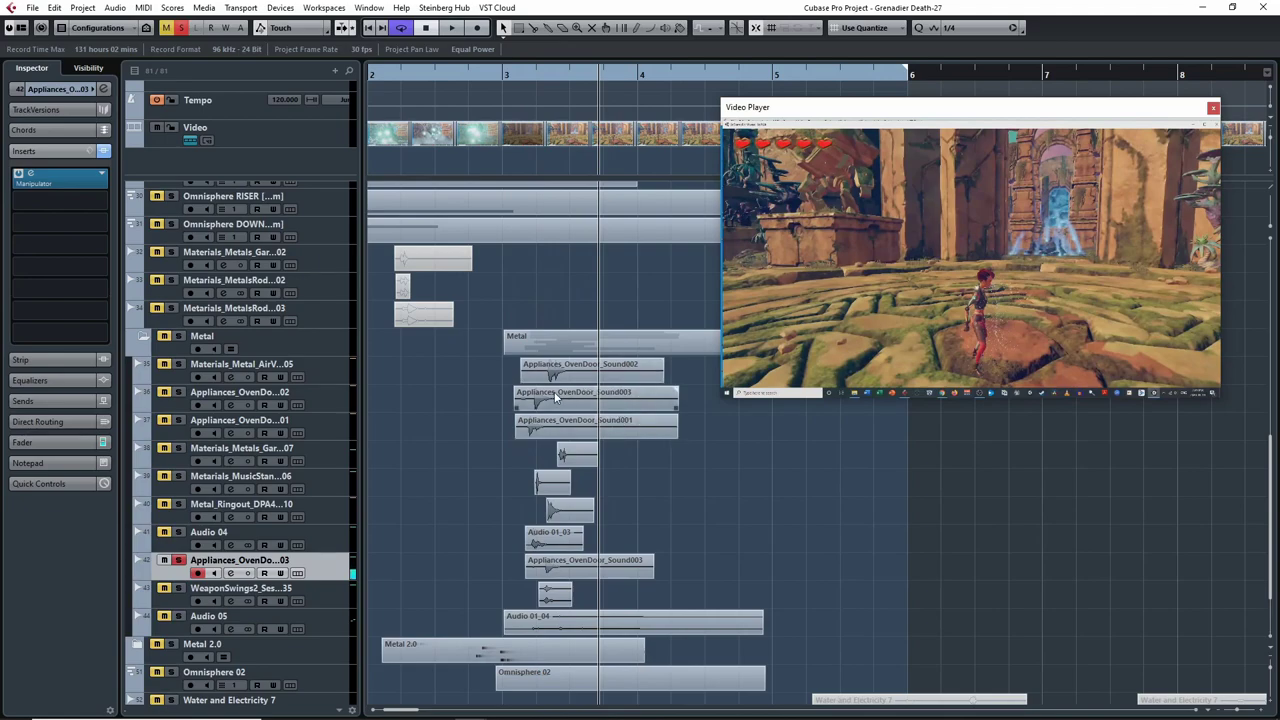
- Examine the Manipulator settings on the OvenDoor_Sound003 track, close the plug-in and replay the track from bar 3
left_click(533, 79)
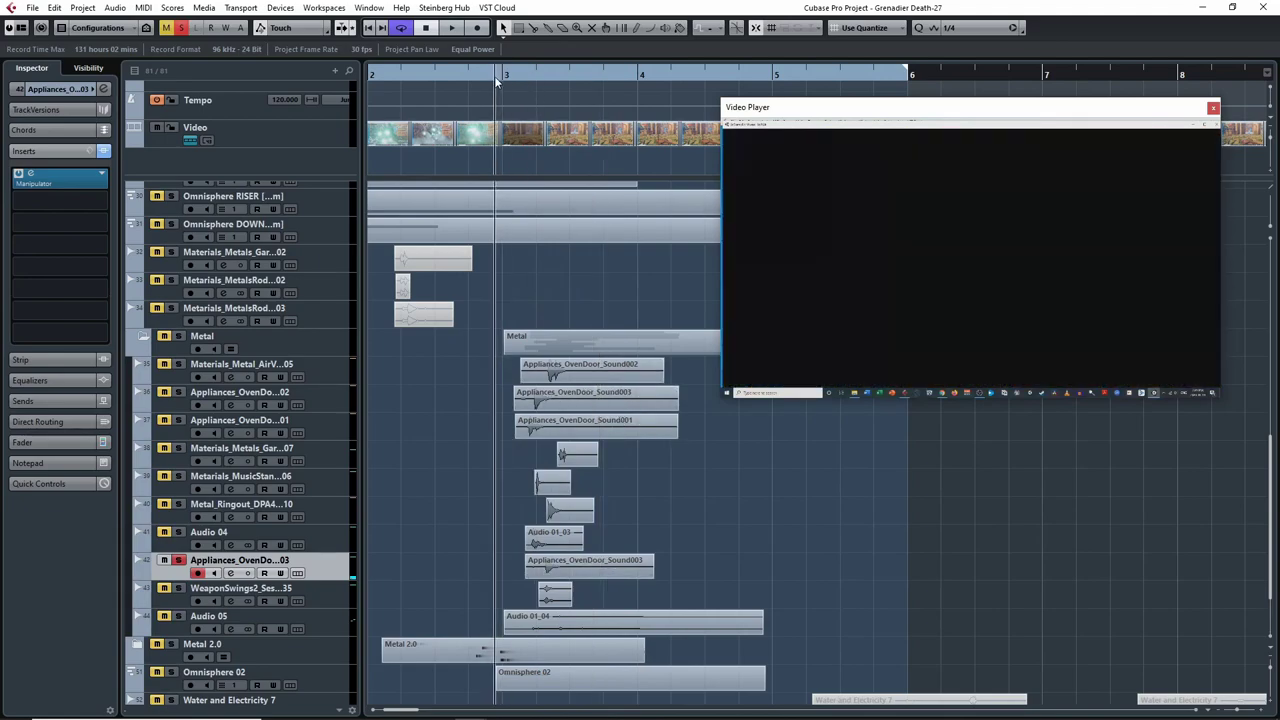
left_click(31, 174)
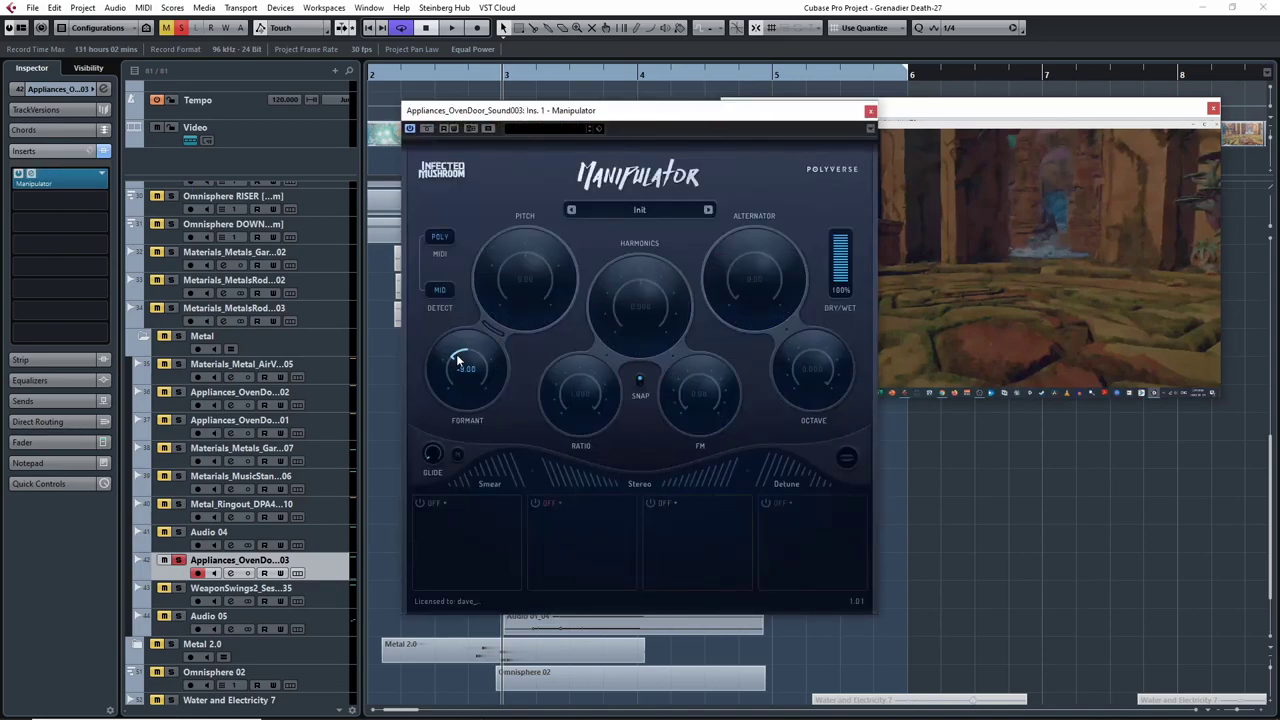
left_click(870, 110)
left_click(500, 80)
key("space")
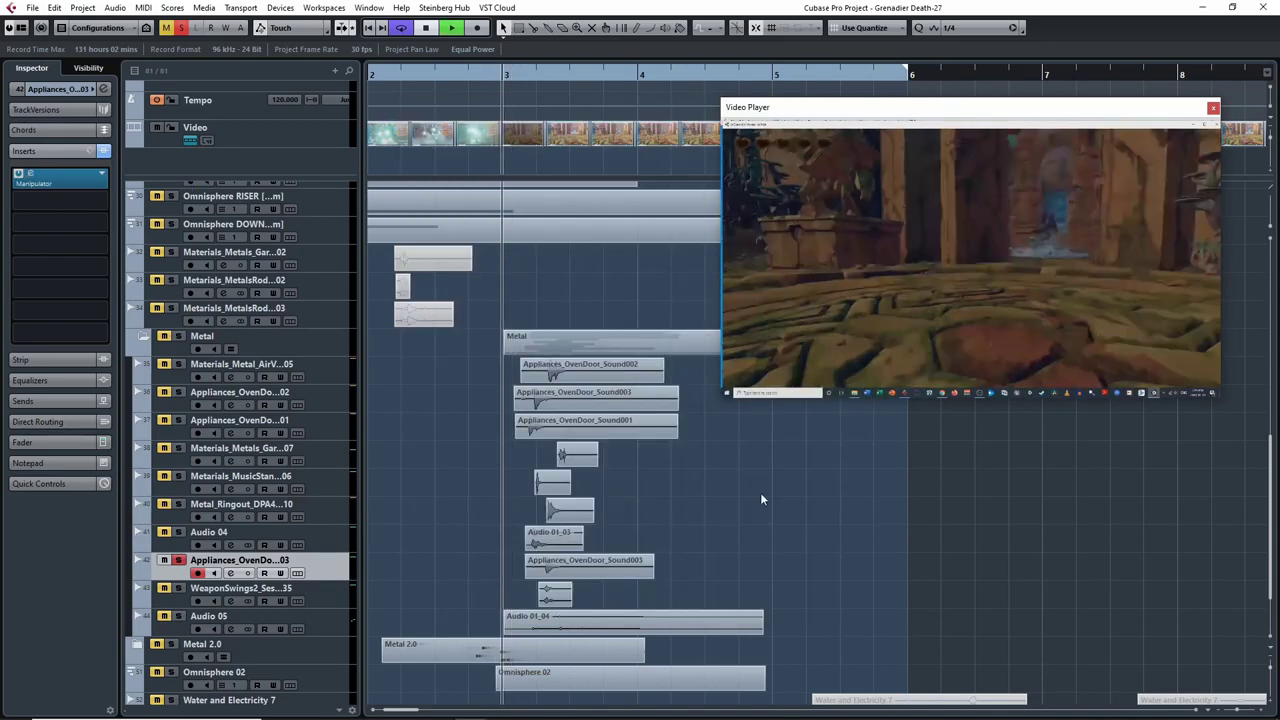
key("space")
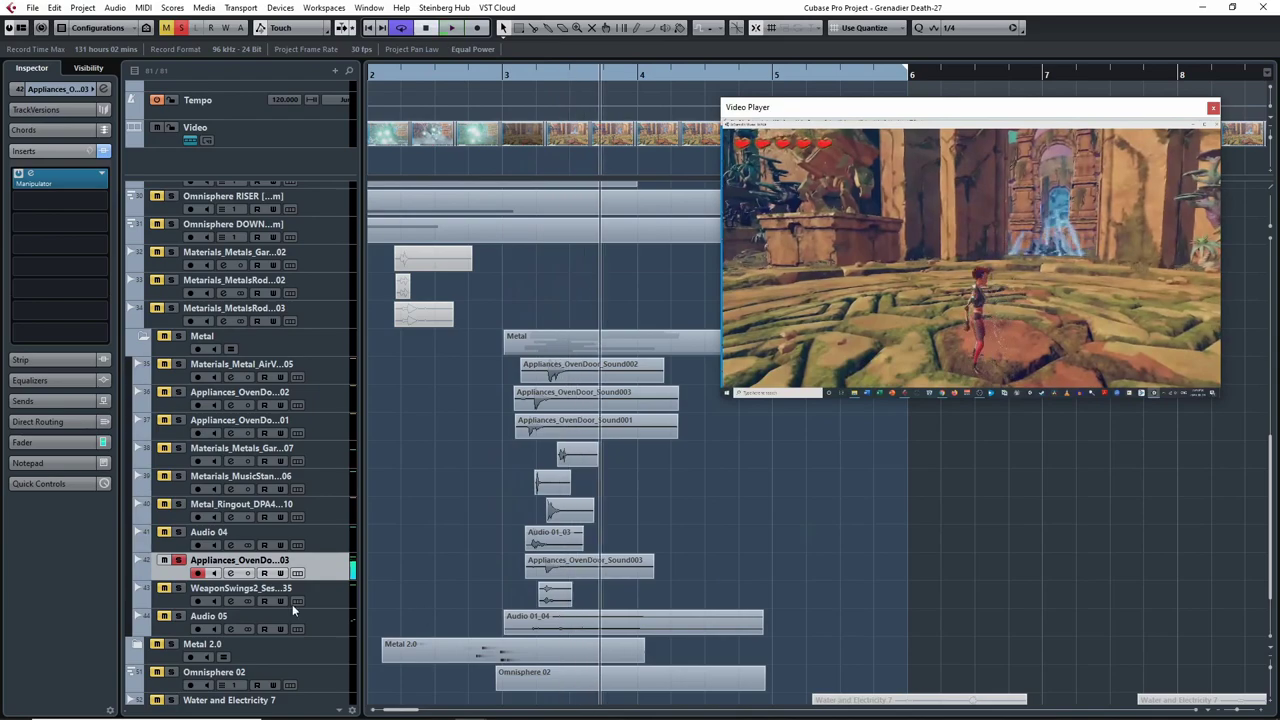
- Solo the WeaponSwings2 track in place of OvenDoor_Sound003 and audition it from bar 3
left_click(189, 570)
left_click_drag(577, 78, 514, 156)
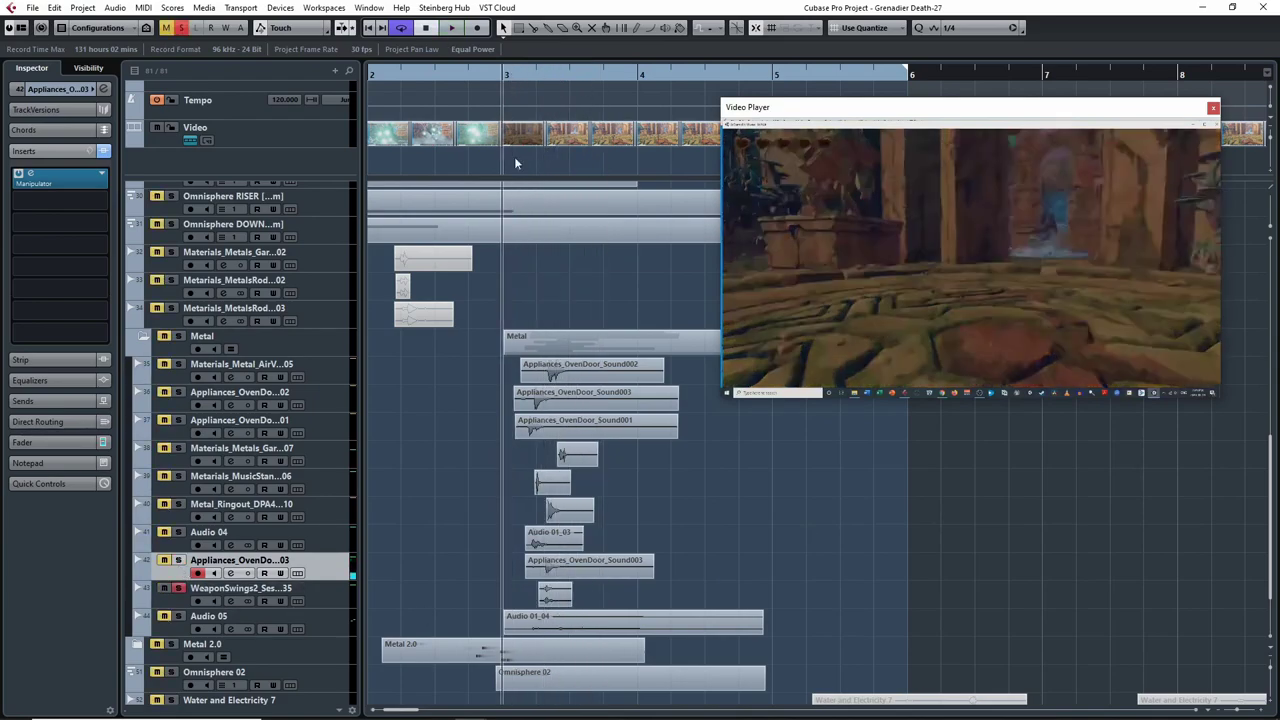
left_click(200, 596)
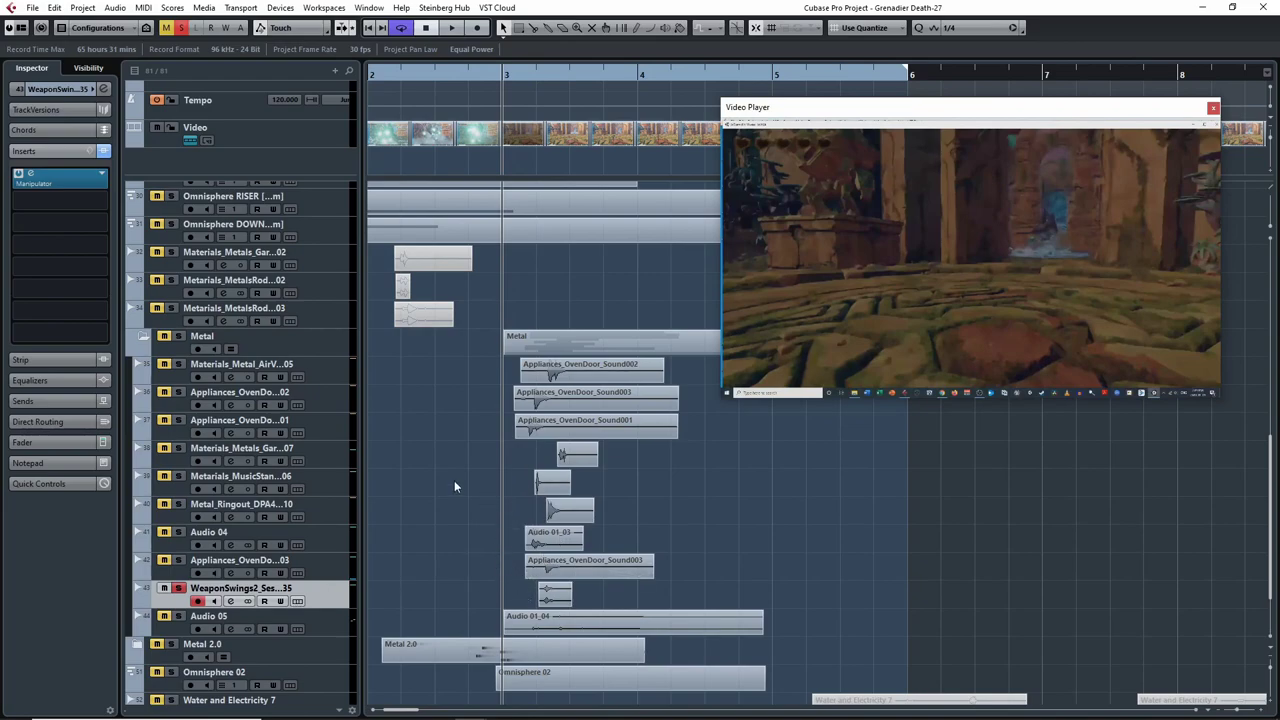
key("space")
key("space")
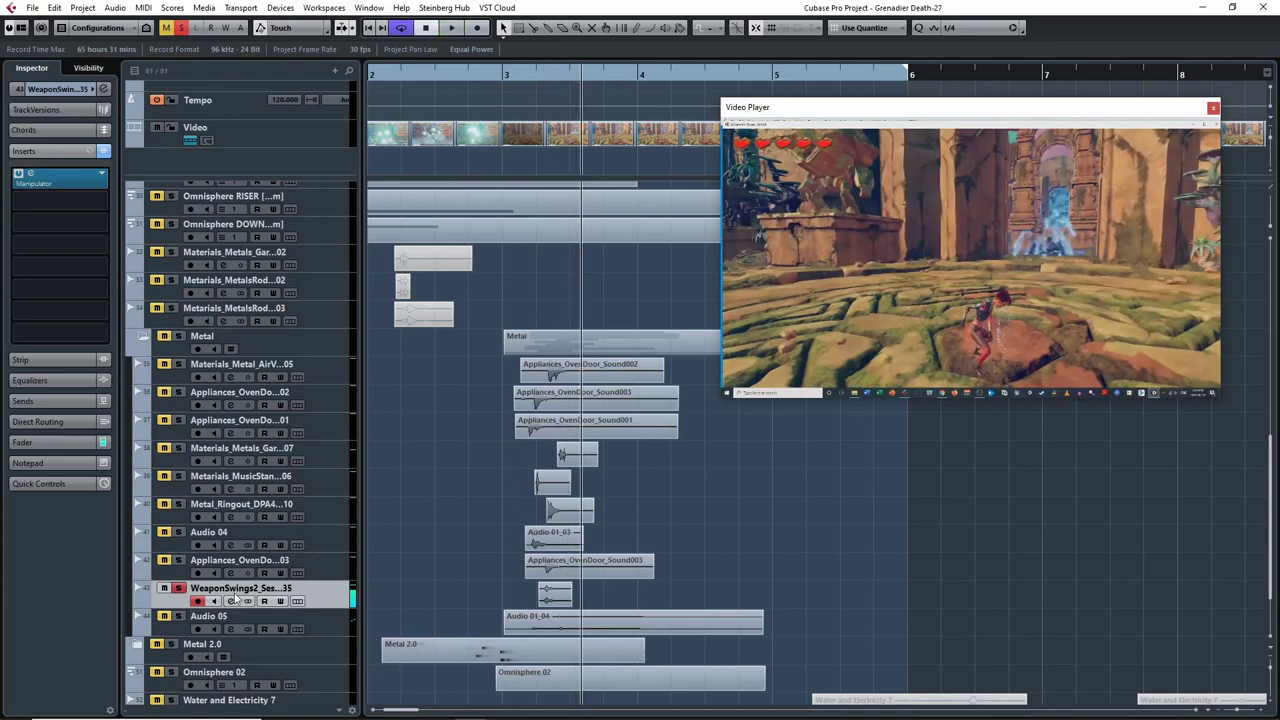
- Add OvenDoor_Sound003 to the solo and play it together with WeaponSwings2 from bar 3
left_click(180, 566)
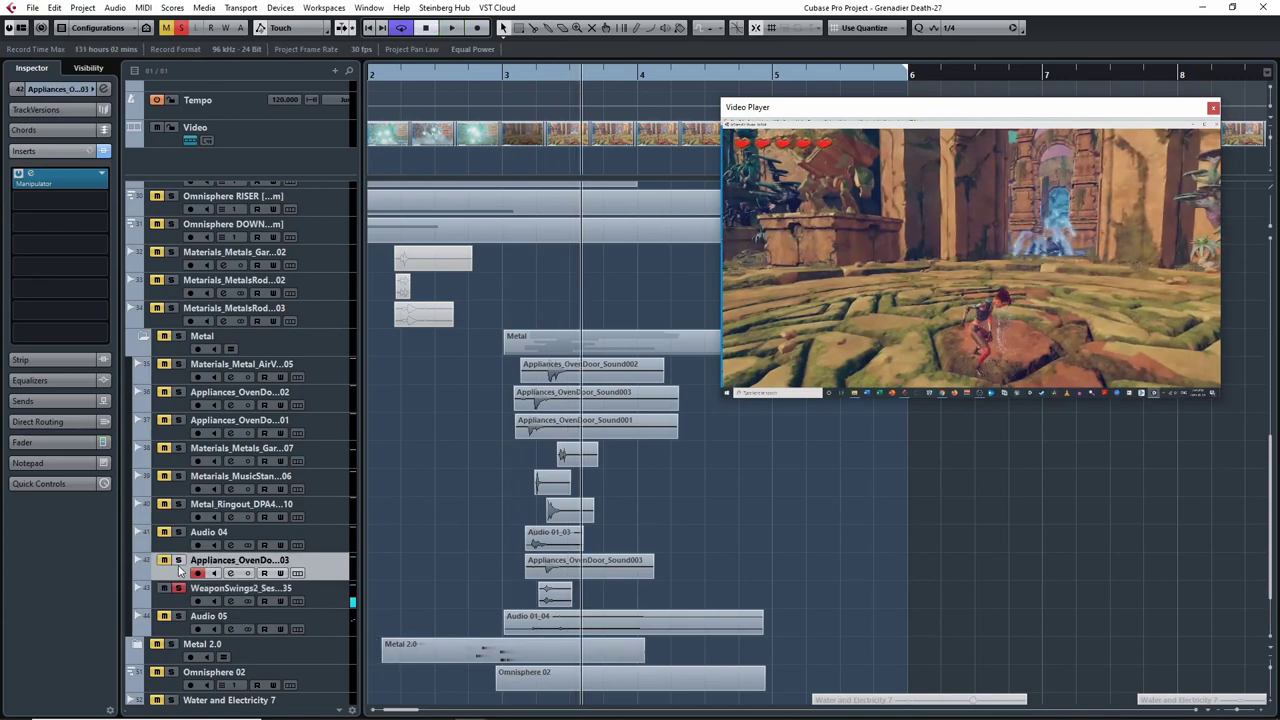
left_click(543, 79)
key("space")
left_click(512, 80)
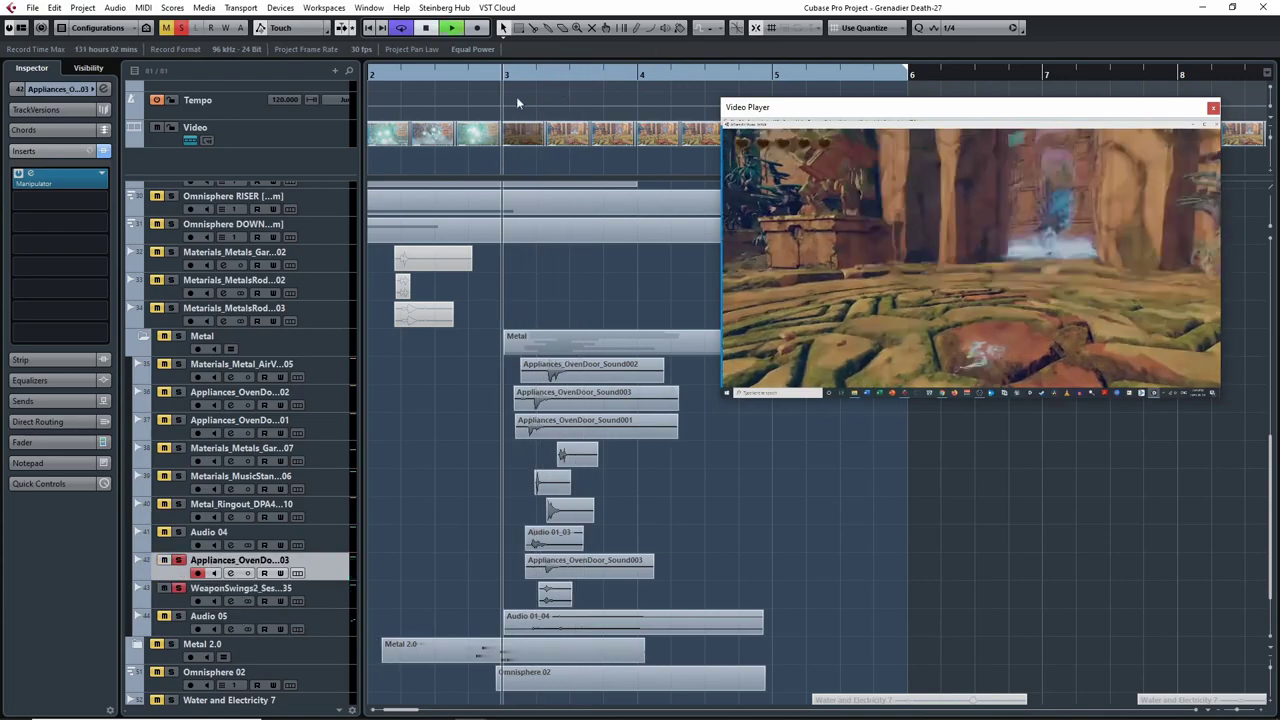
key("space")
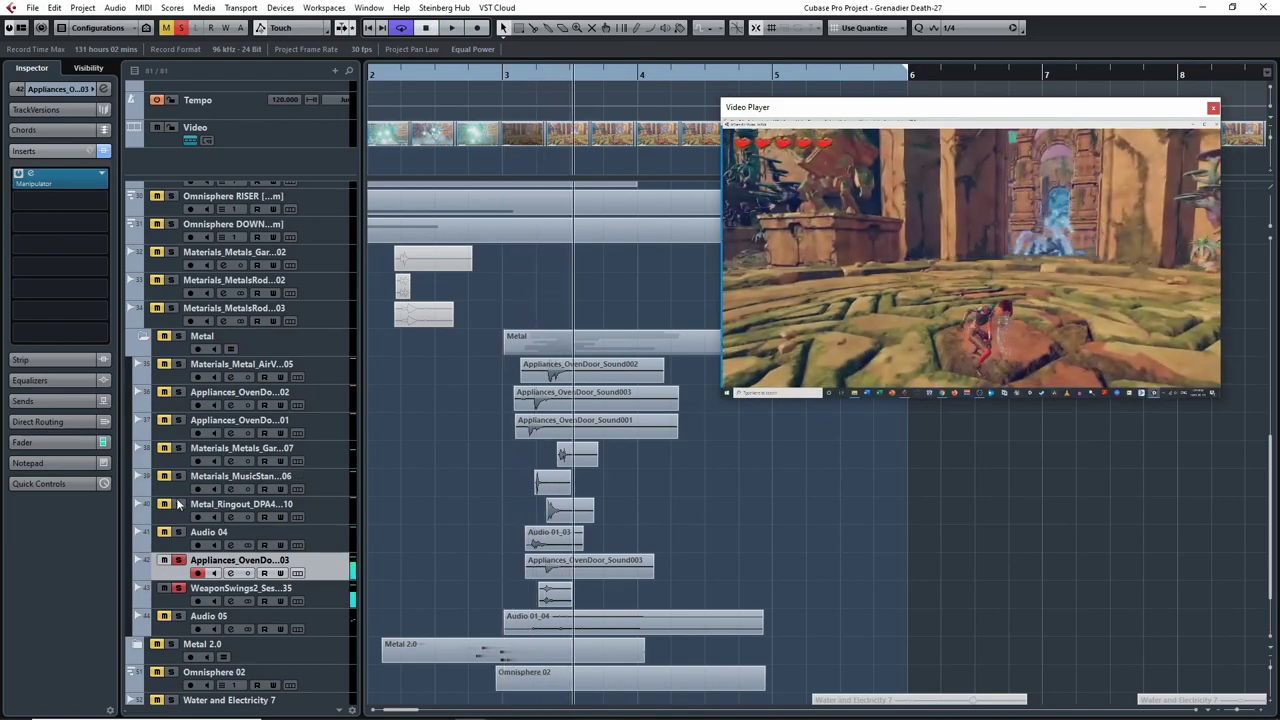
- Add the Metal_Ringout track to the solo and play it with OvenDoor_Sound003 and WeaponSwings2 from early in bar 3
left_click(178, 504)
left_click(506, 79)
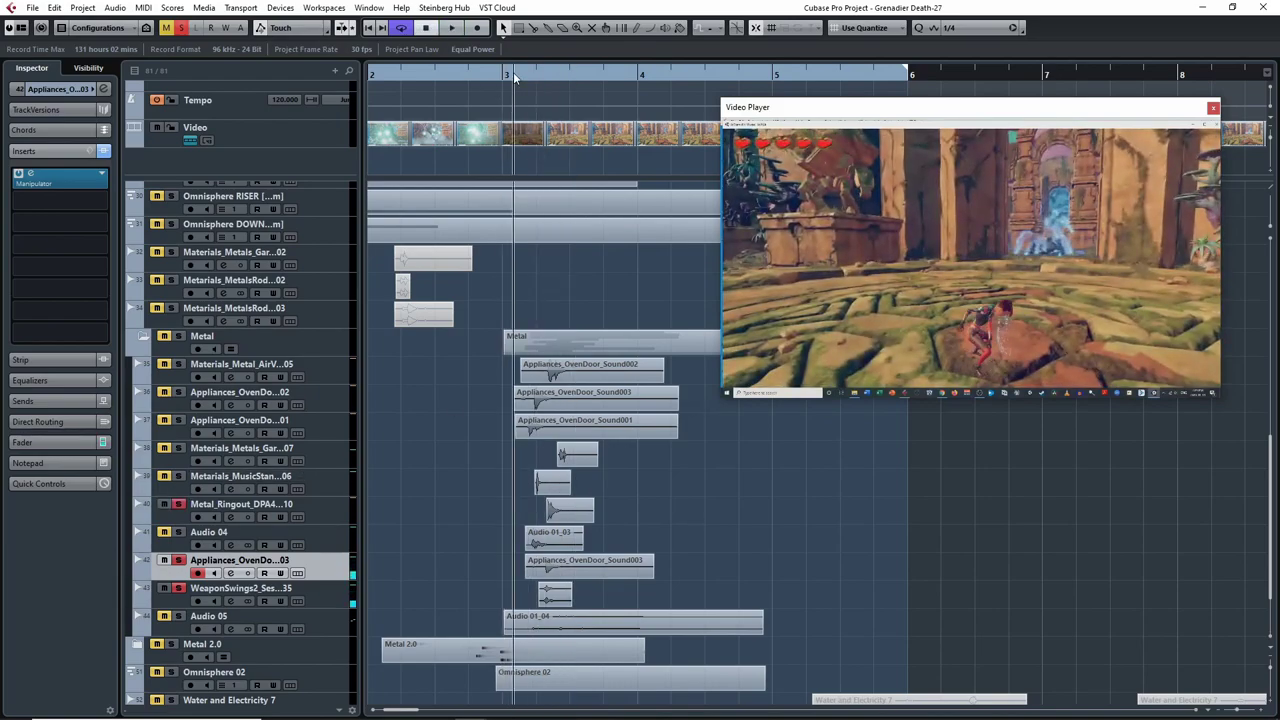
key("space")
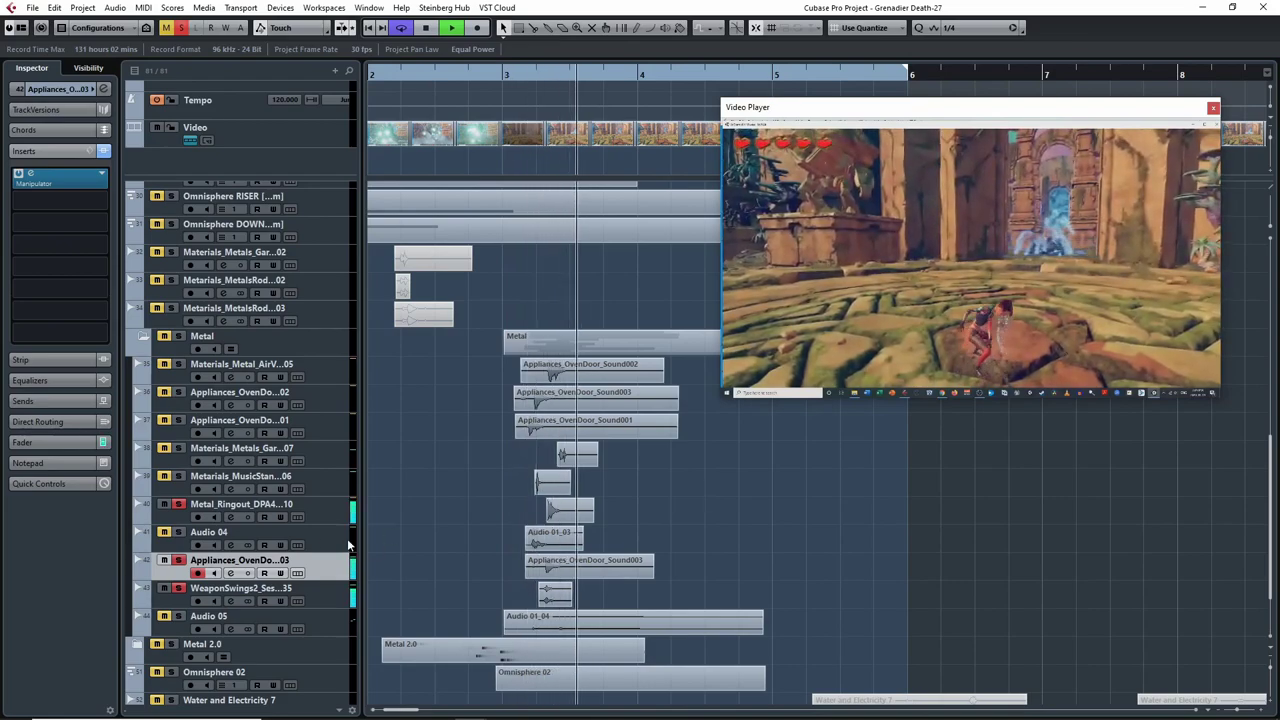
key("space")
- Take WeaponSwings2 out of the solo and audition Metal_Ringout together with OvenDoor_Sound003 from around bar 3
left_click(178, 504)
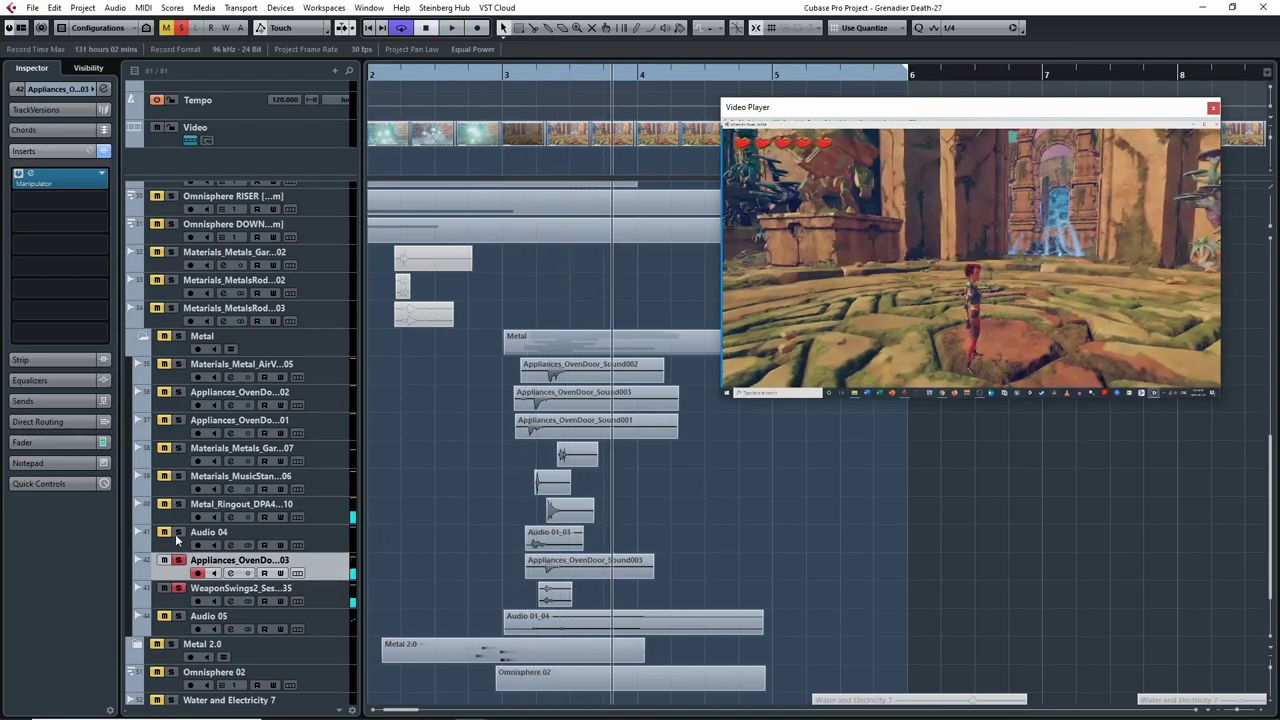
left_click(178, 504)
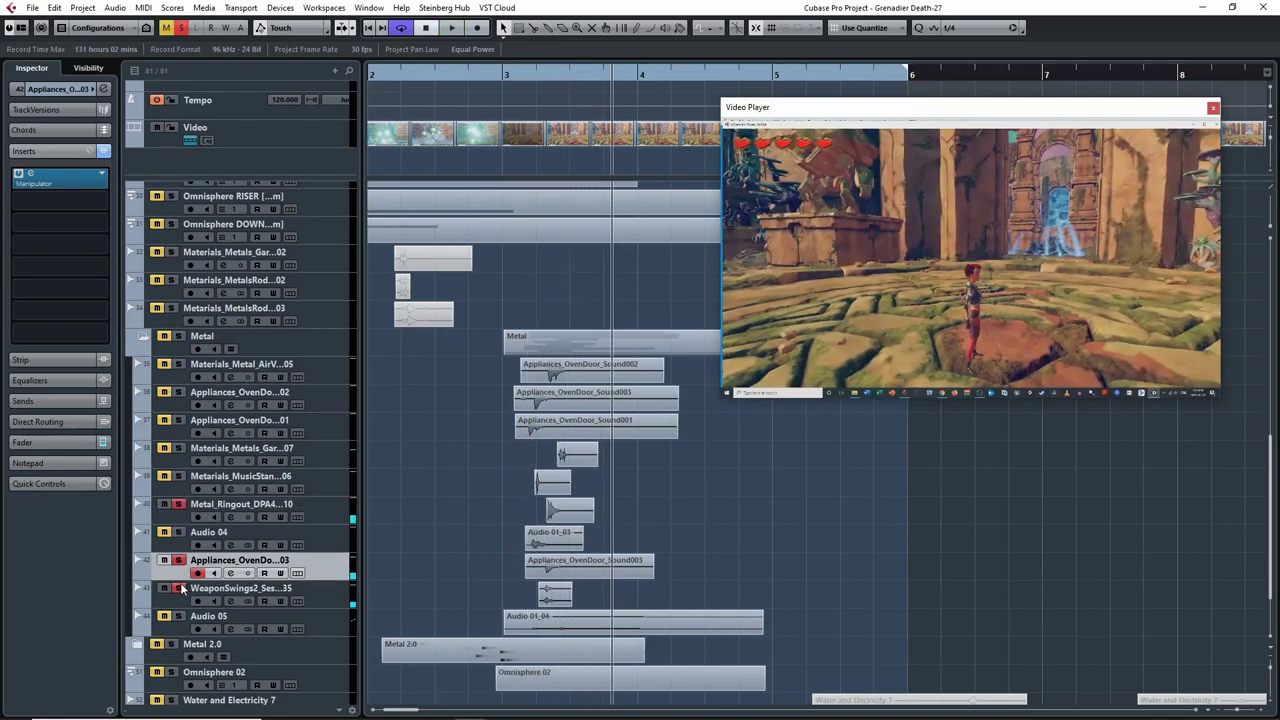
left_click(547, 78)
key("space")
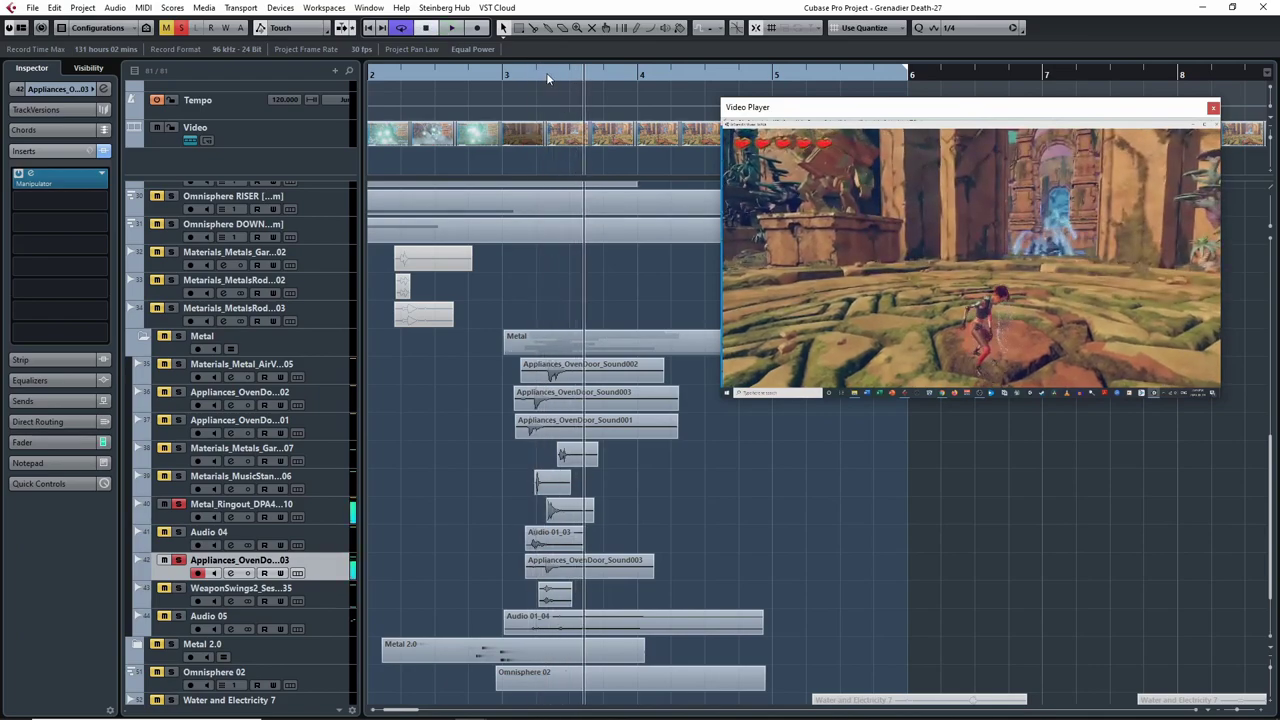
left_click(549, 76)
left_click(498, 72)
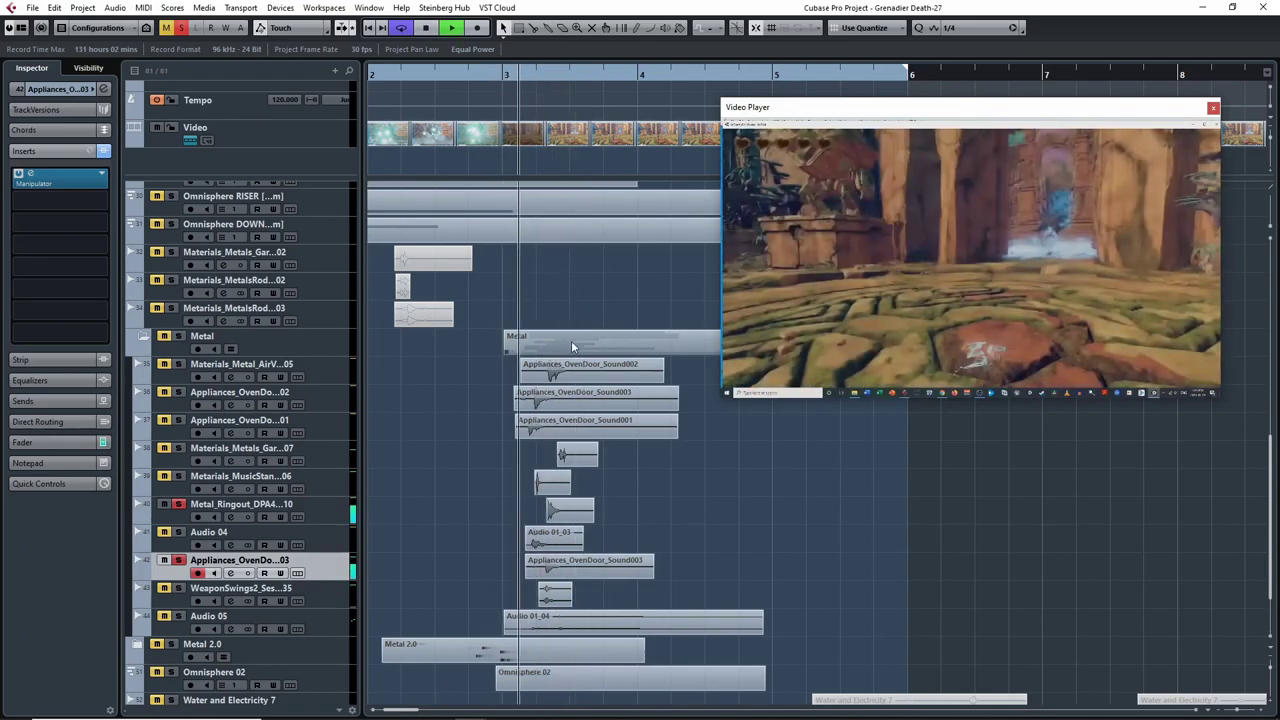
key("space")
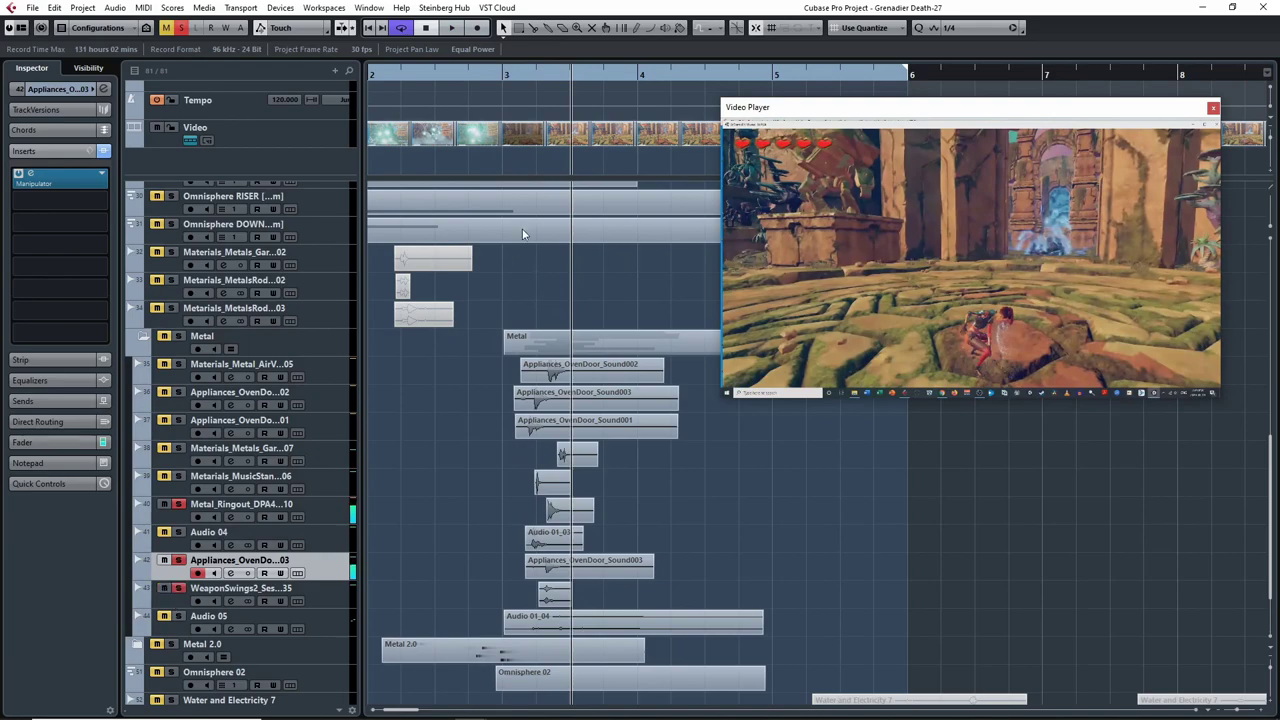
- Bring WeaponSwings2 back into the solo and replay all three soloed tracks from bar 3
left_click(521, 73)
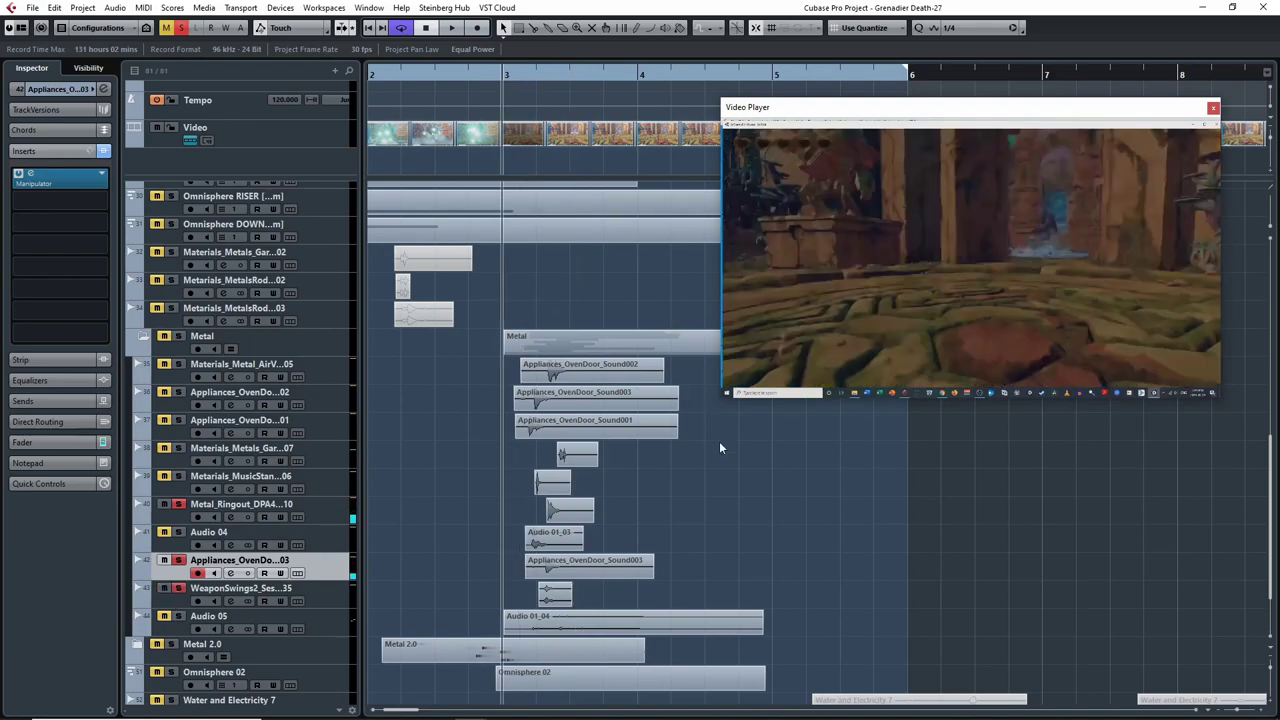
key("space")
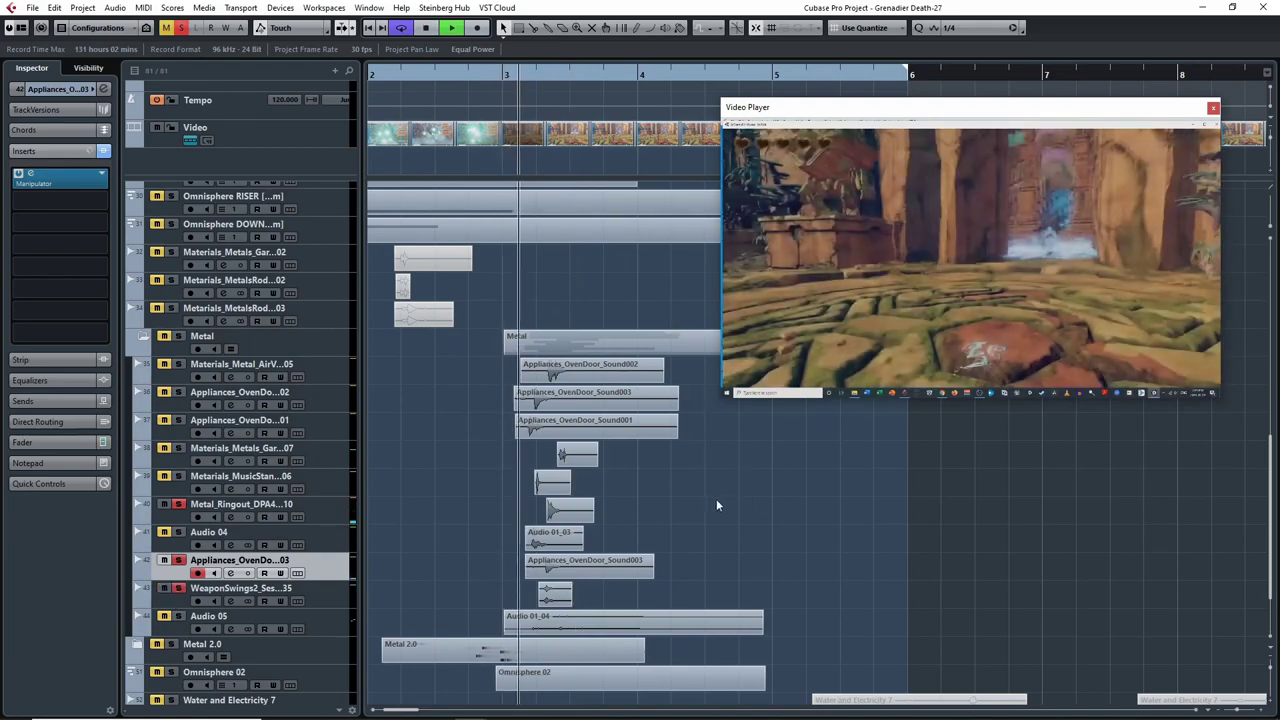
key("space")
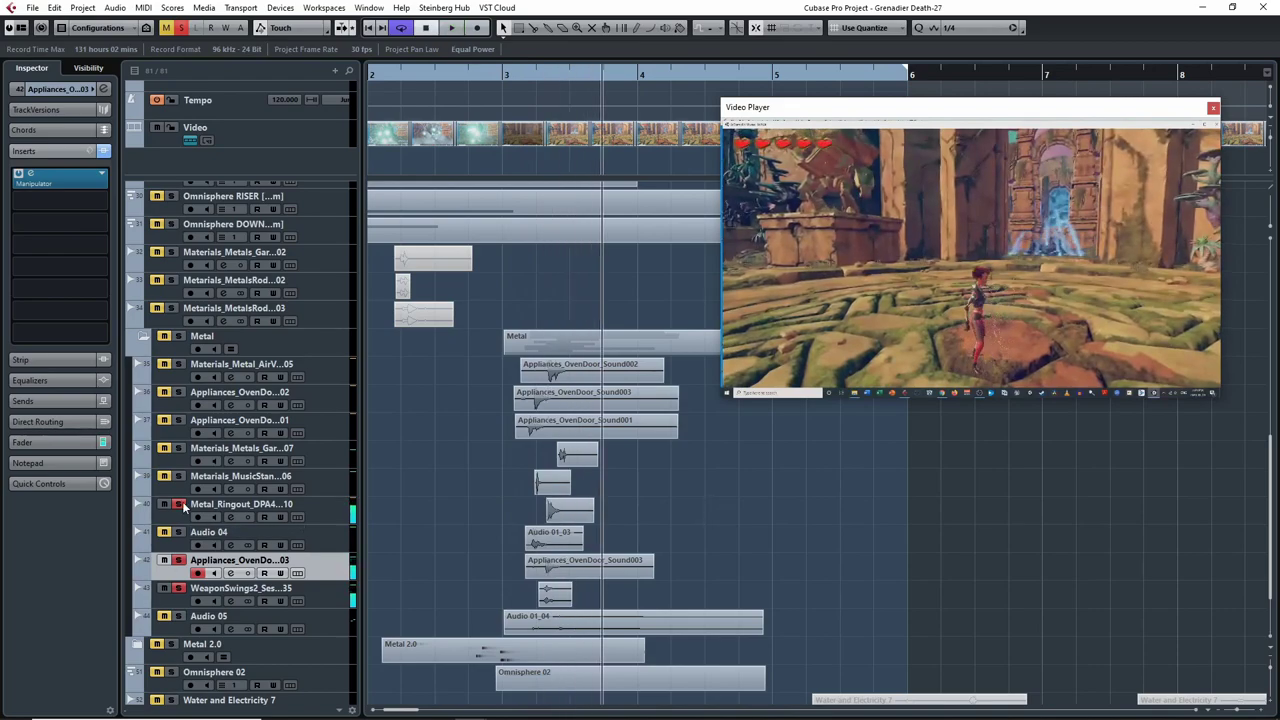
- Solo Audio 05 in place of the three metal tracks, select it and audition it twice through bar 3
left_click(178, 505)
left_click(178, 561)
left_click(178, 589)
left_click(178, 617)
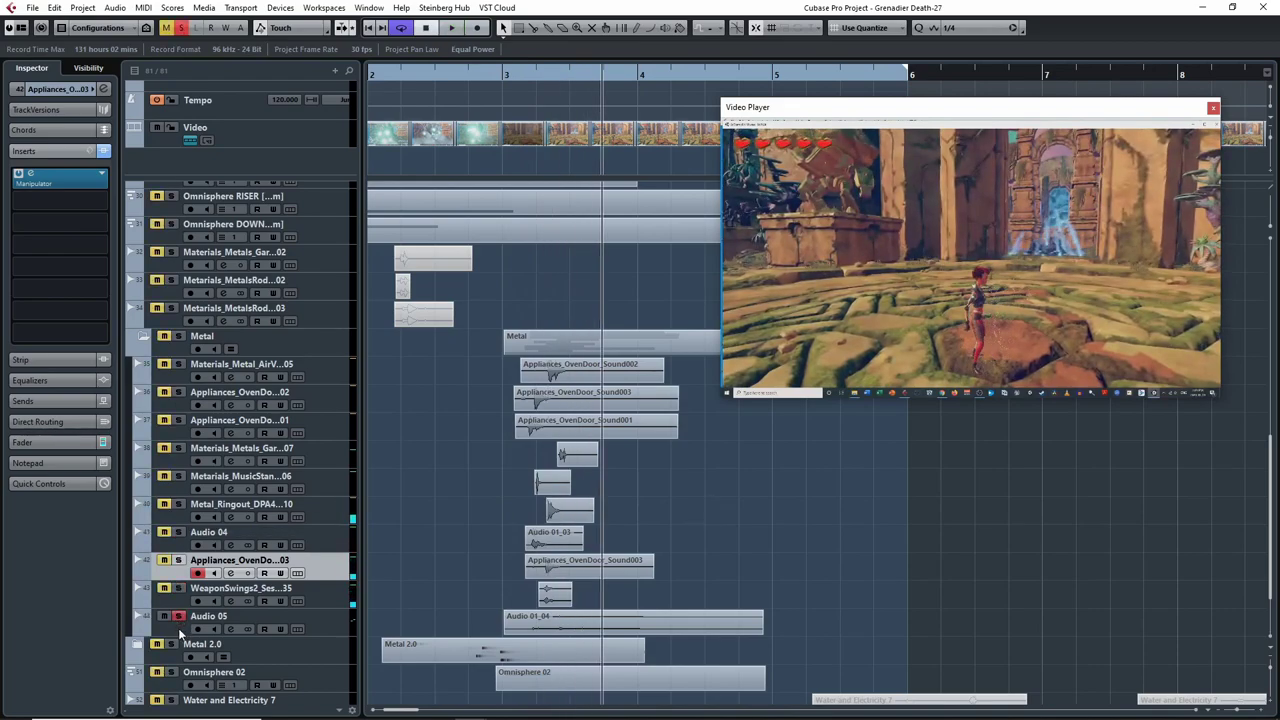
left_click(181, 634)
key("space")
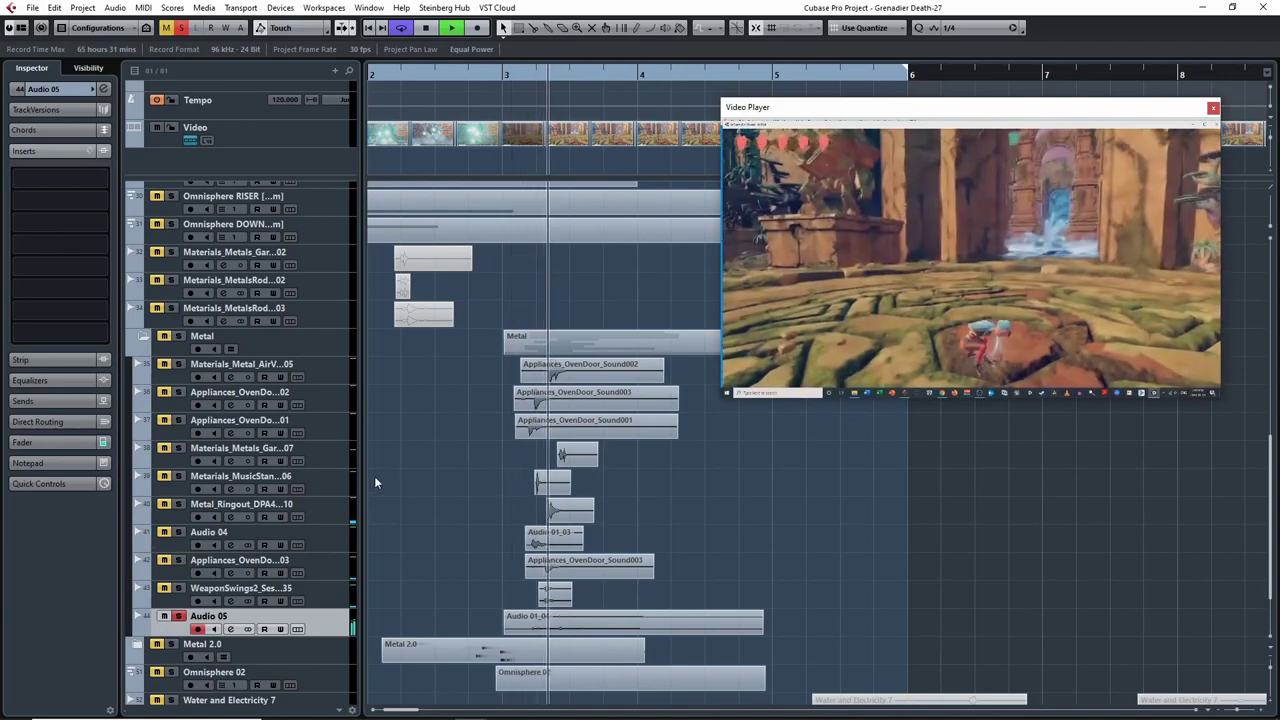
key("space")
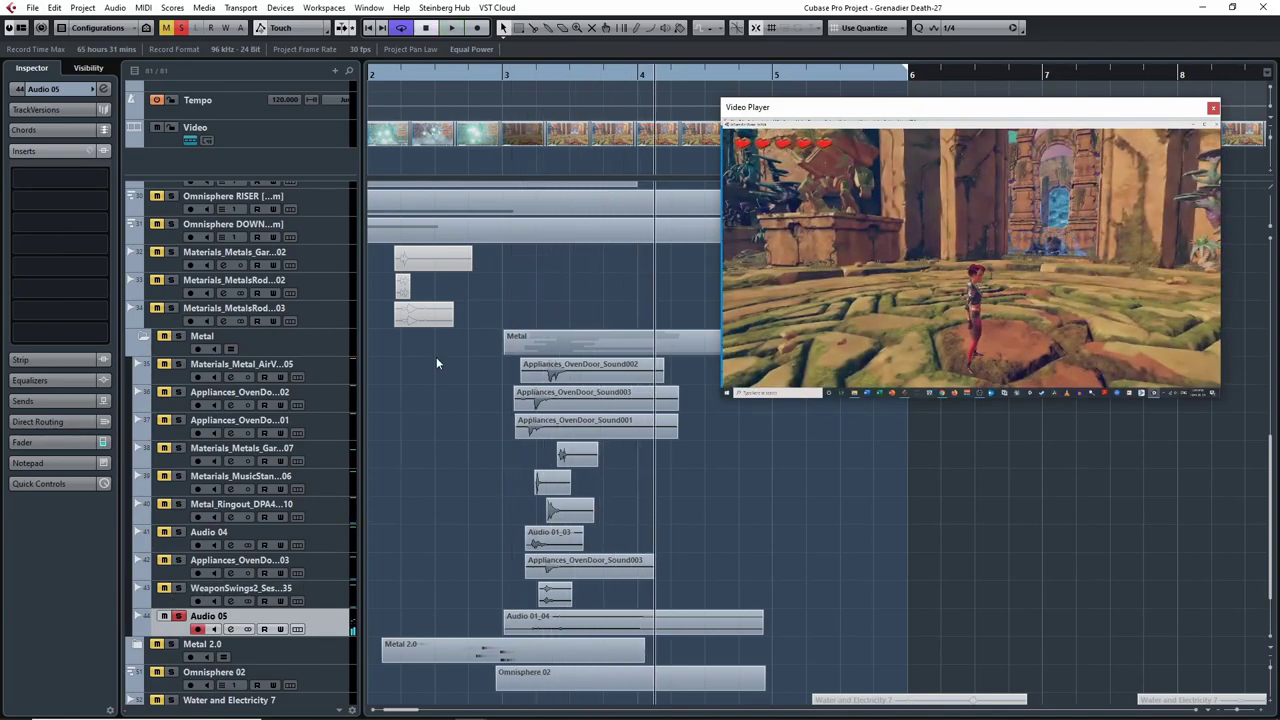
left_click(525, 70)
key("space")
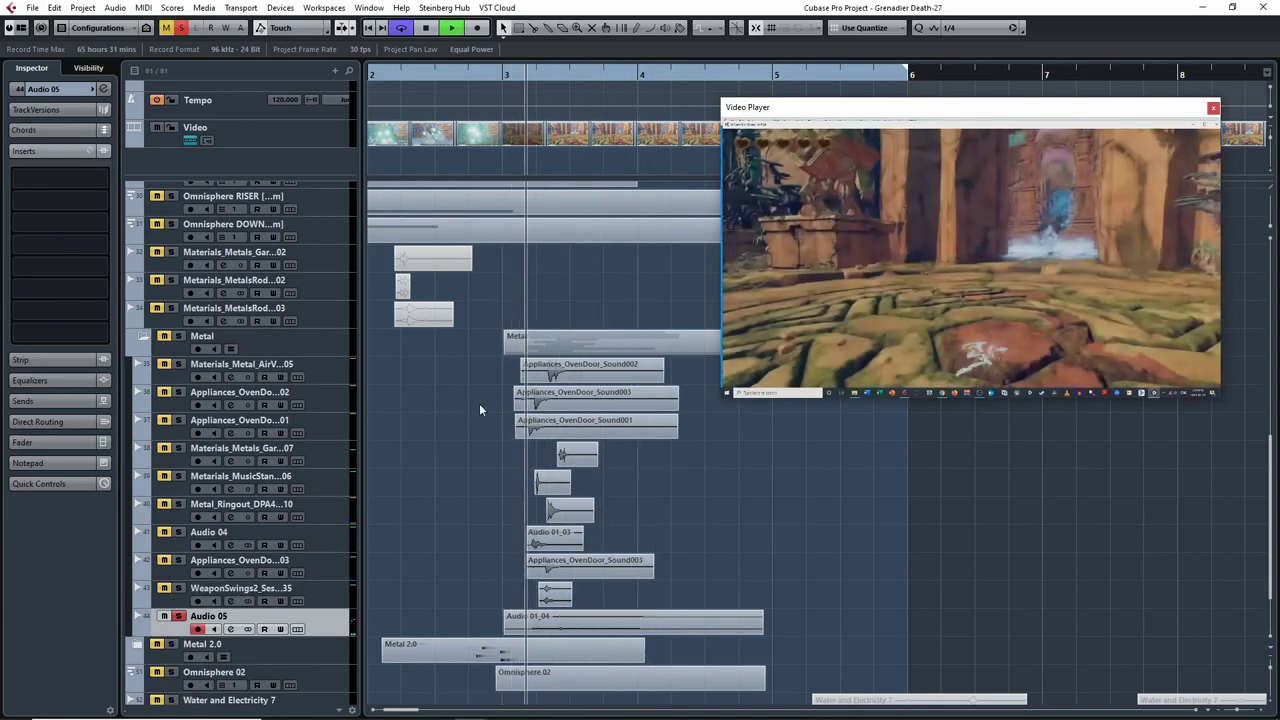
key("space")
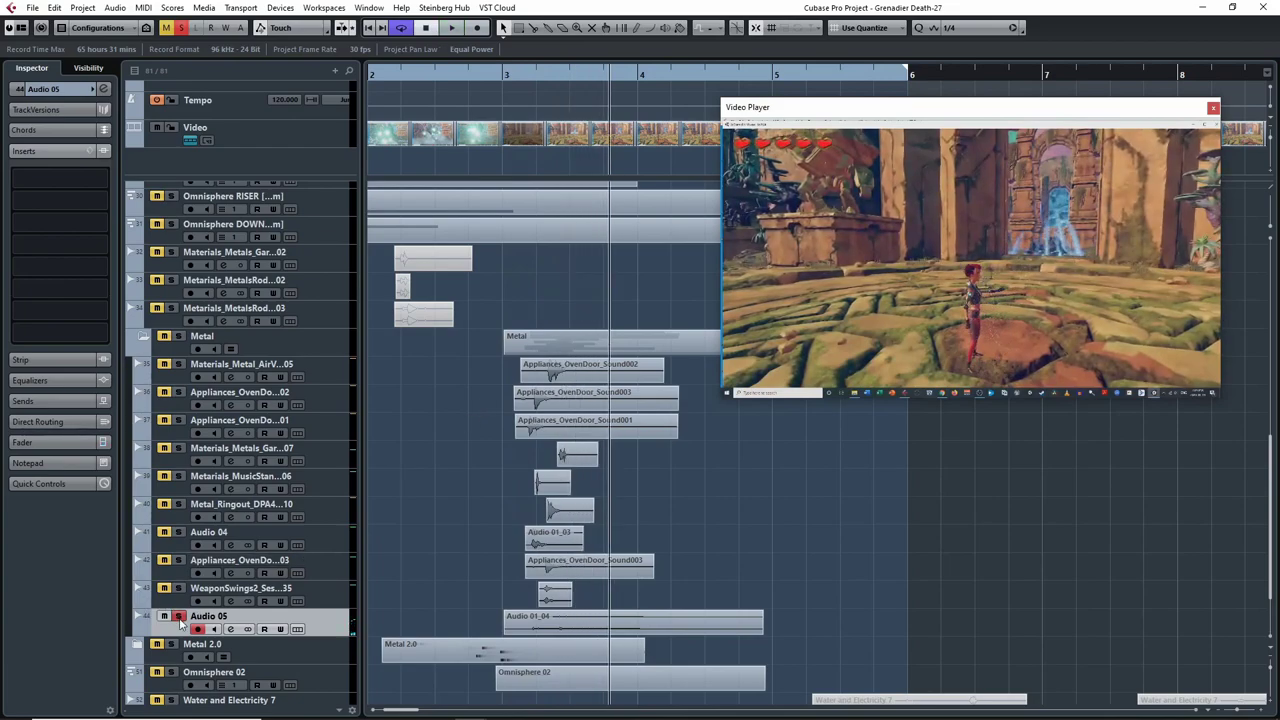
- Solo the whole Metal folder, play its layers together through bar 3 and release the solo
left_click(177, 337)
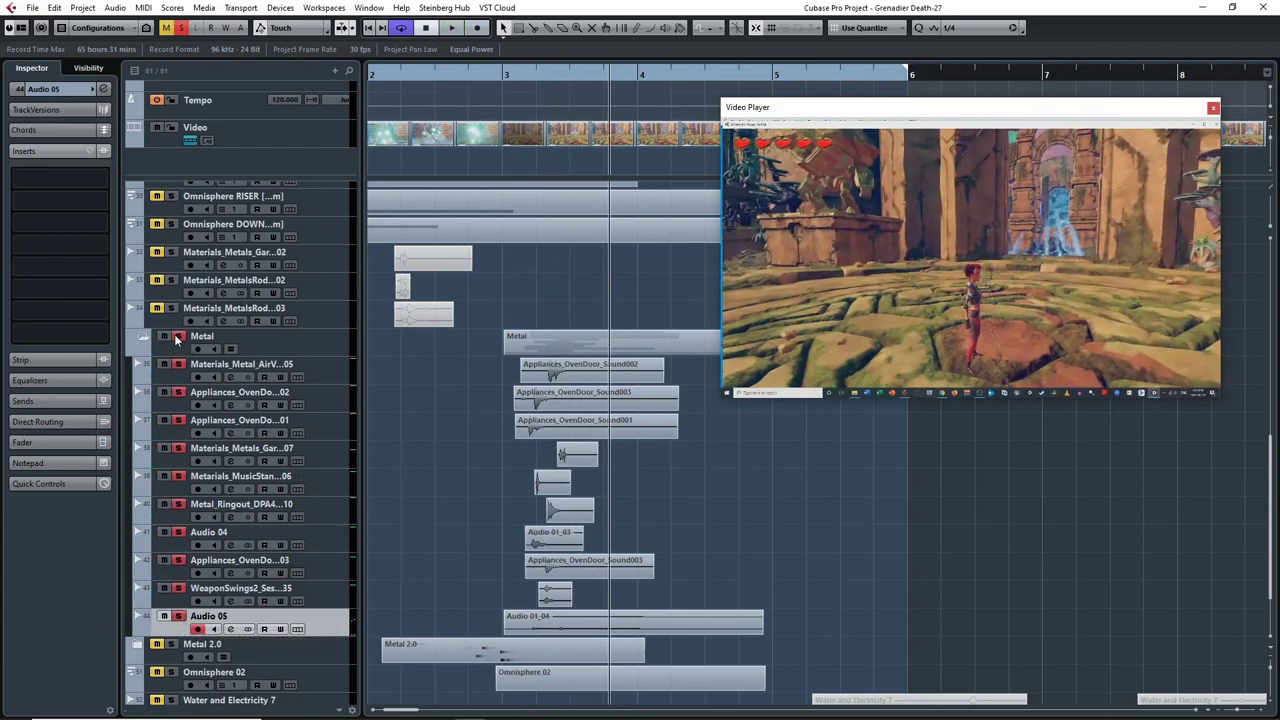
left_click(531, 80)
key("space")
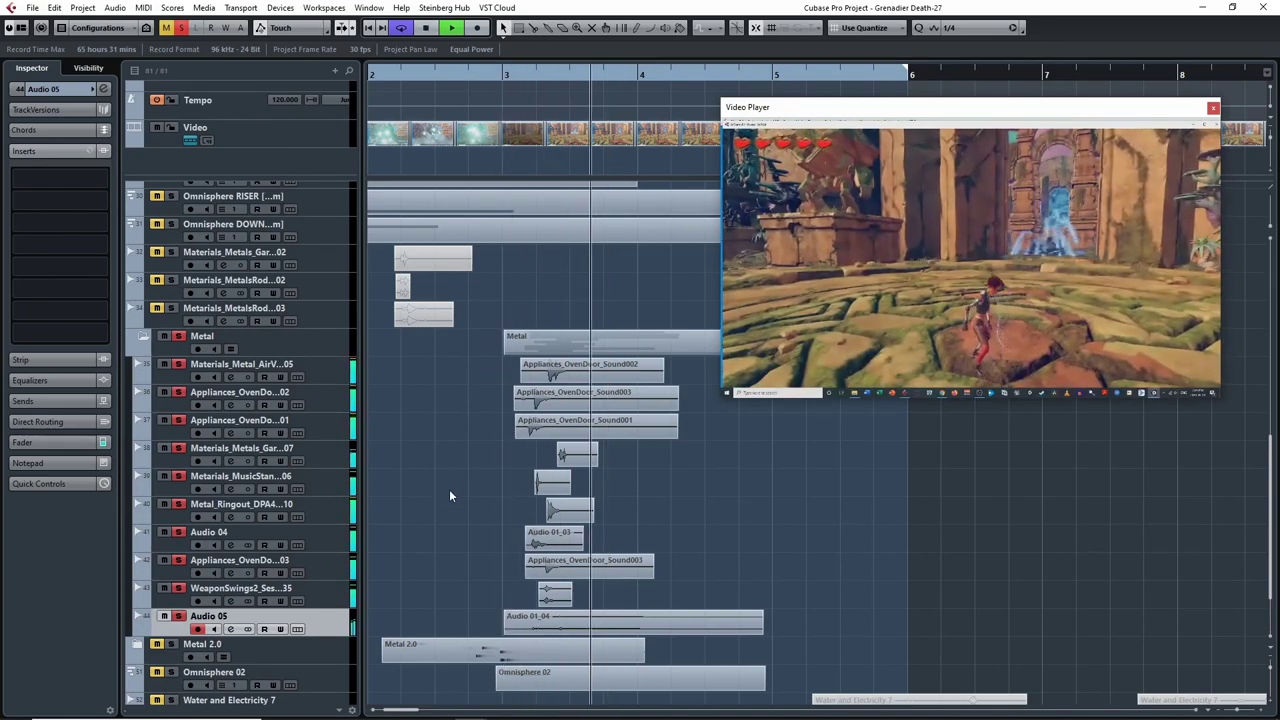
left_click(179, 337)
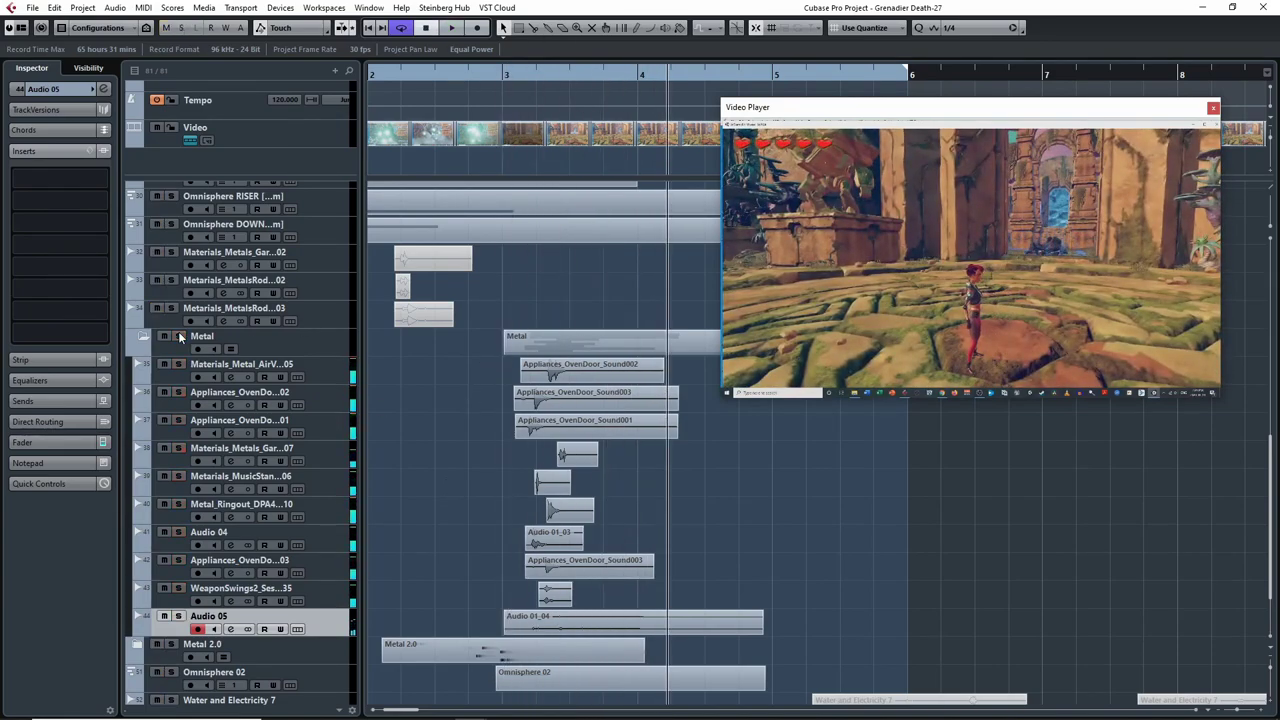
- Collapse the Metal folder, then solo the Metal 2.0 folder and expand it to show its tracks
left_click(145, 337)
left_click(174, 546)
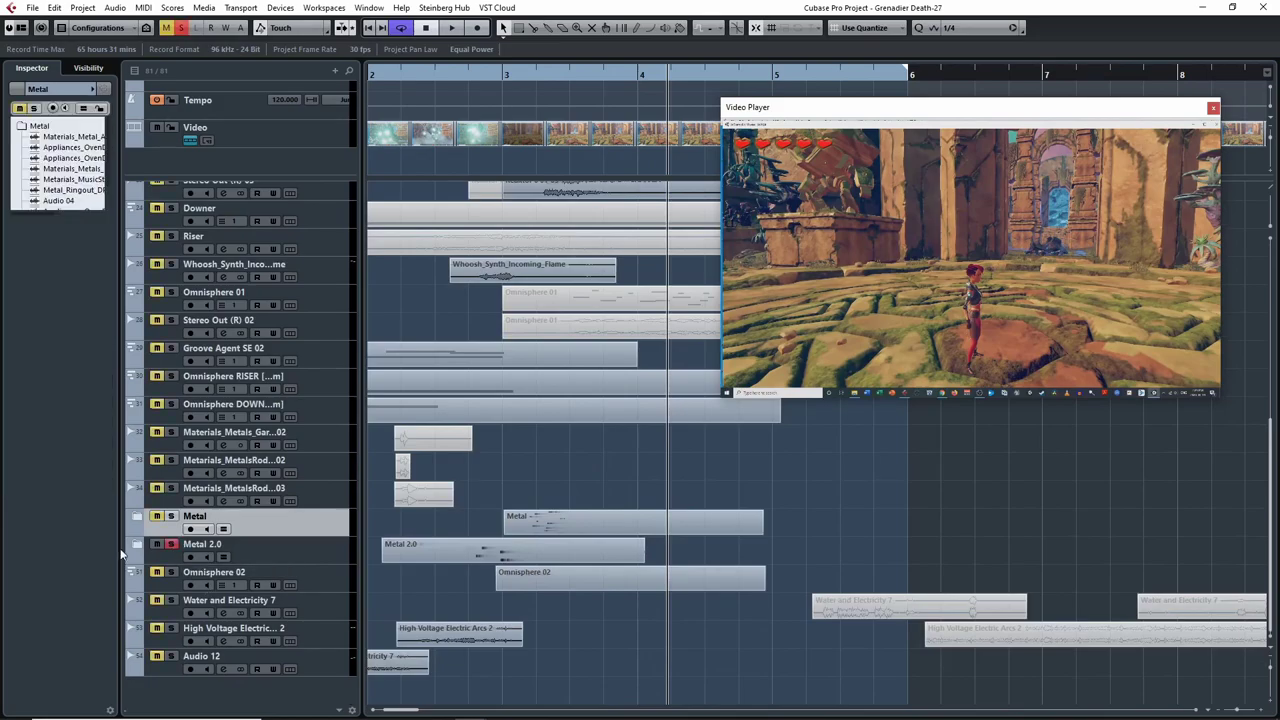
left_click(137, 548)
scroll(137, 548, "down", 3)
scroll(613, 322, "left", 3)
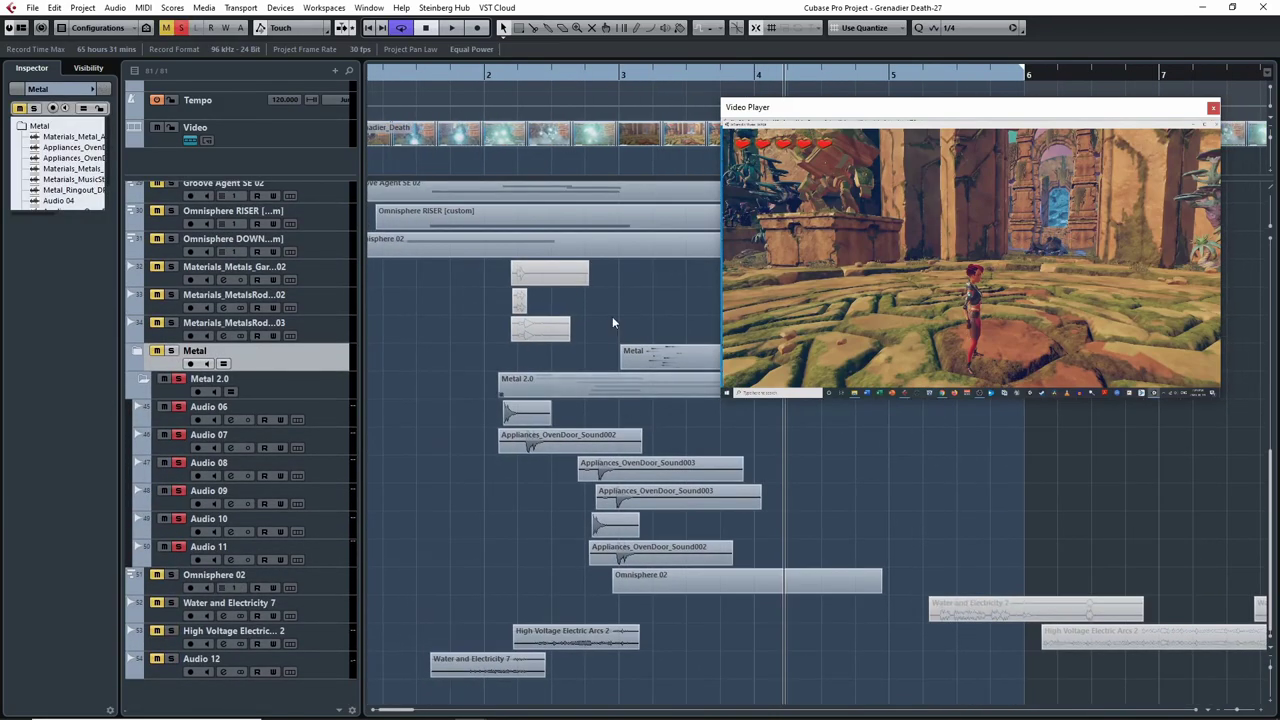
- Play the soloed Metal 2.0 layers together twice from around the start of bar 2
left_click_drag(503, 78, 491, 120)
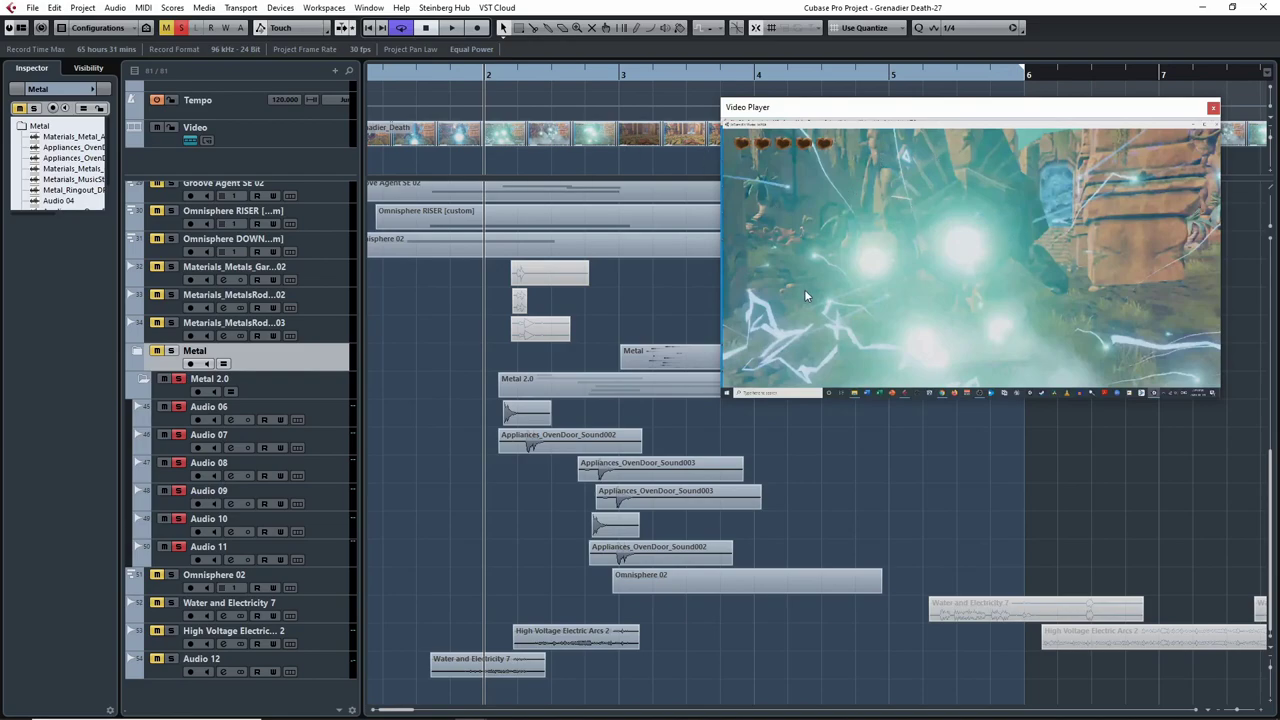
key("space")
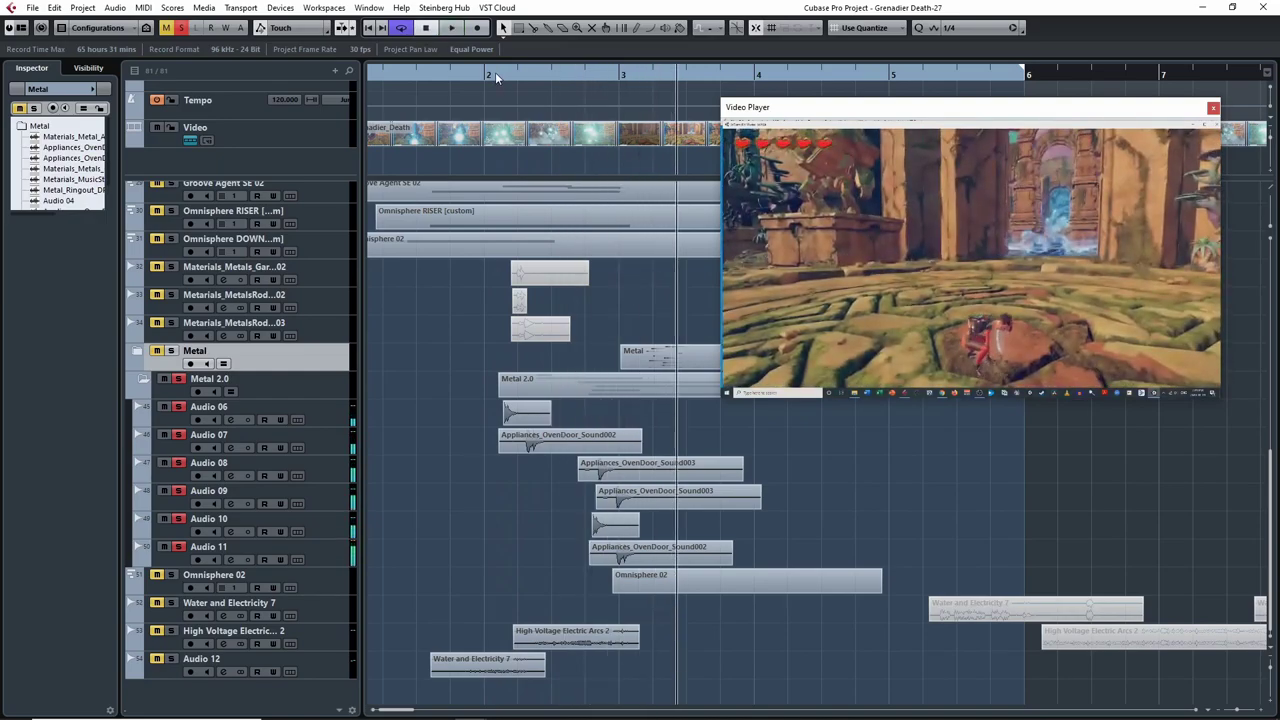
left_click(495, 72)
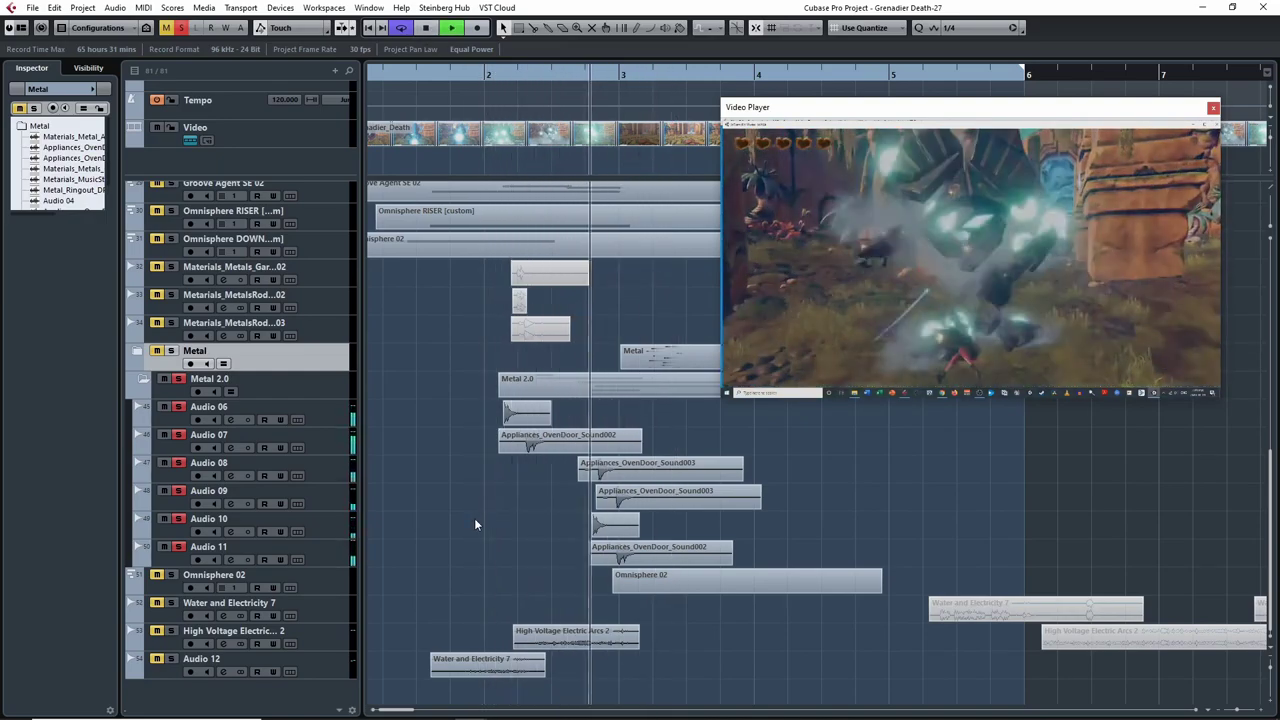
key("space")
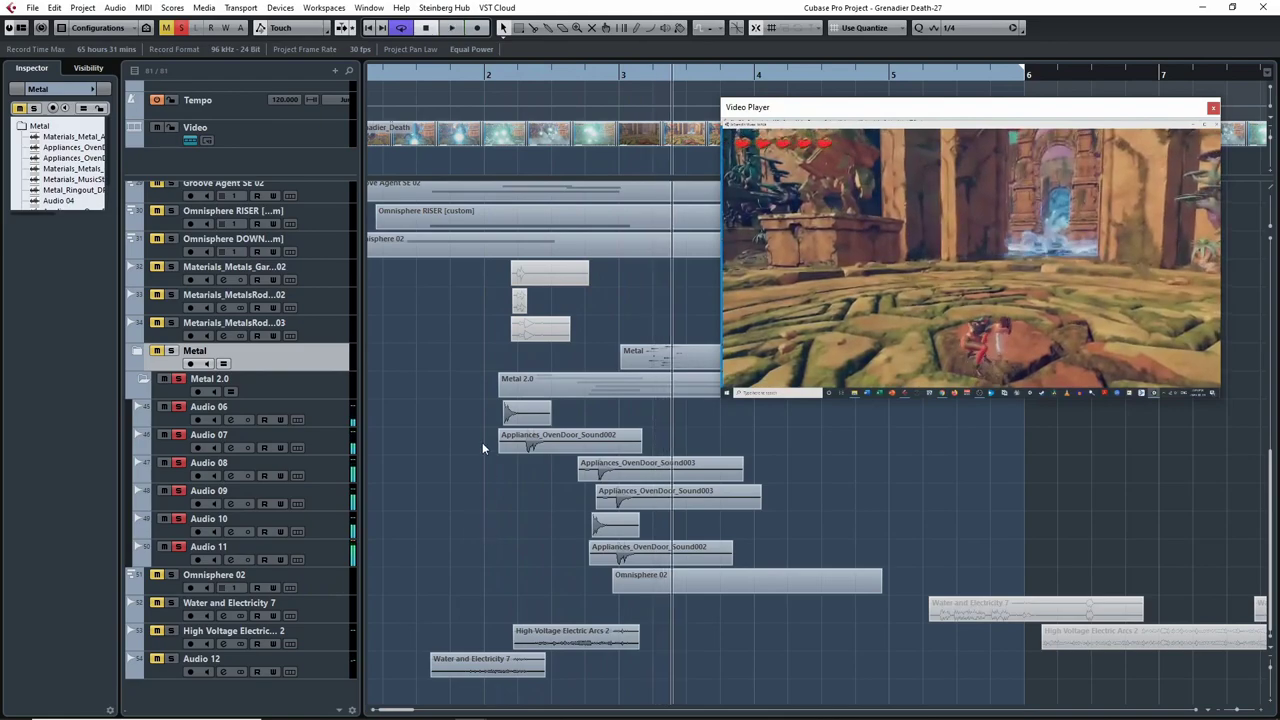
- Examine the insert plug-ins on each Metal 2.0 track from Audio 06 through Audio 11
left_click(178, 420)
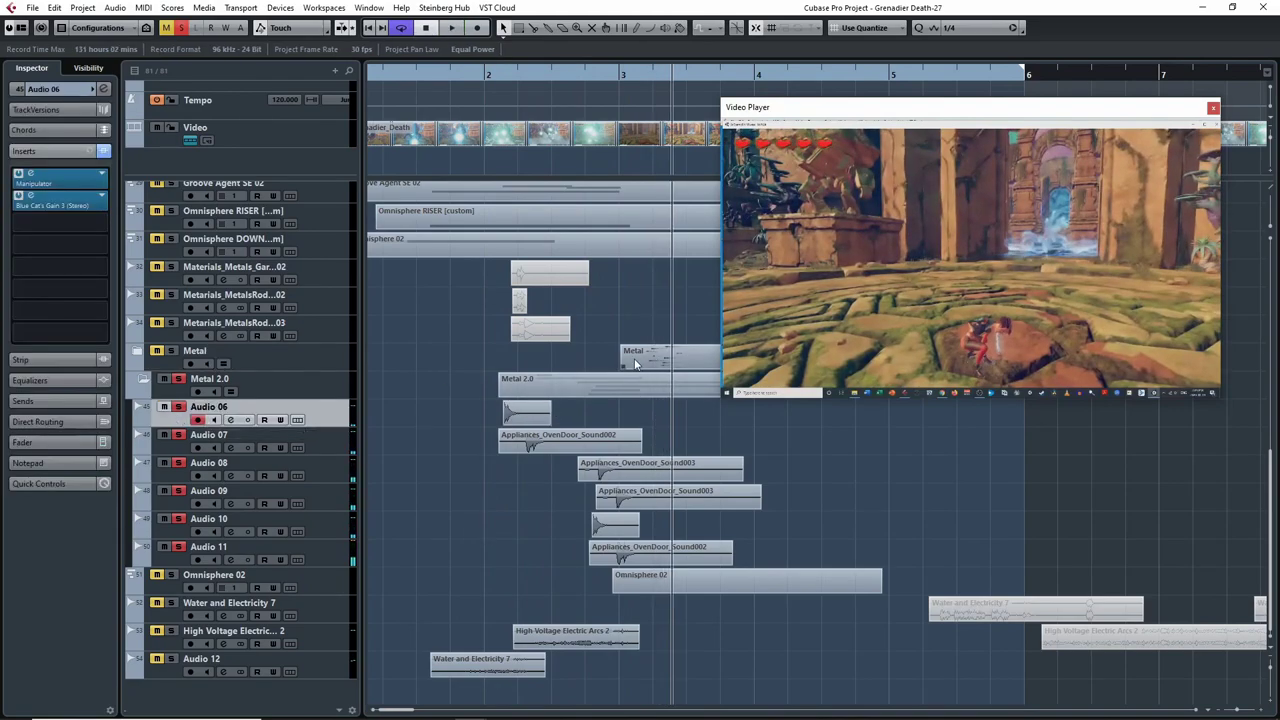
left_click(168, 451)
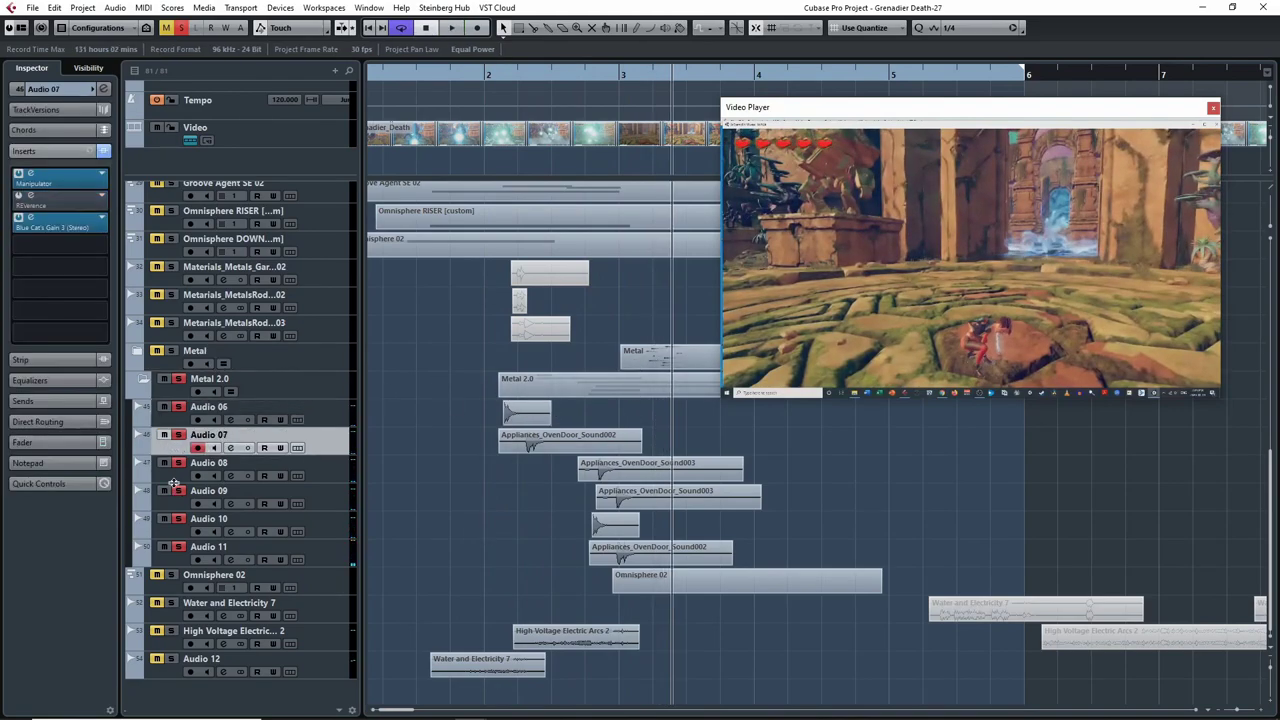
left_click(176, 480)
left_click(173, 508)
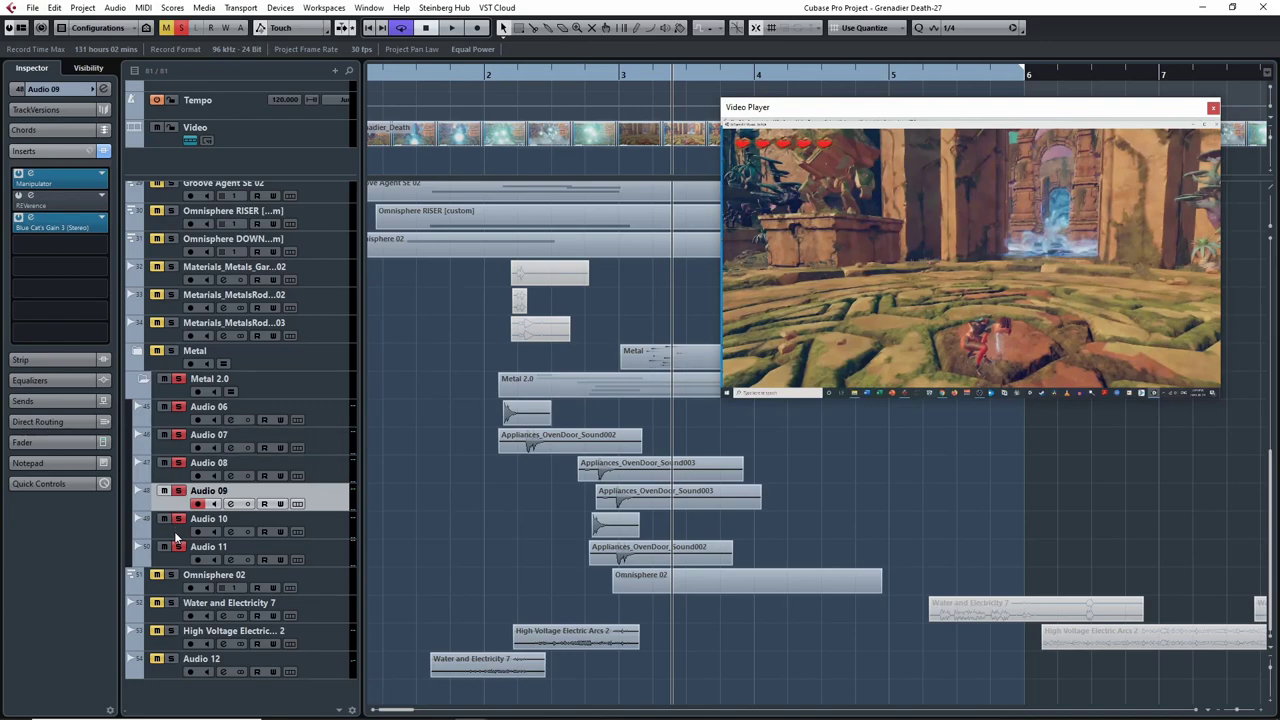
left_click(174, 531)
left_click(175, 559)
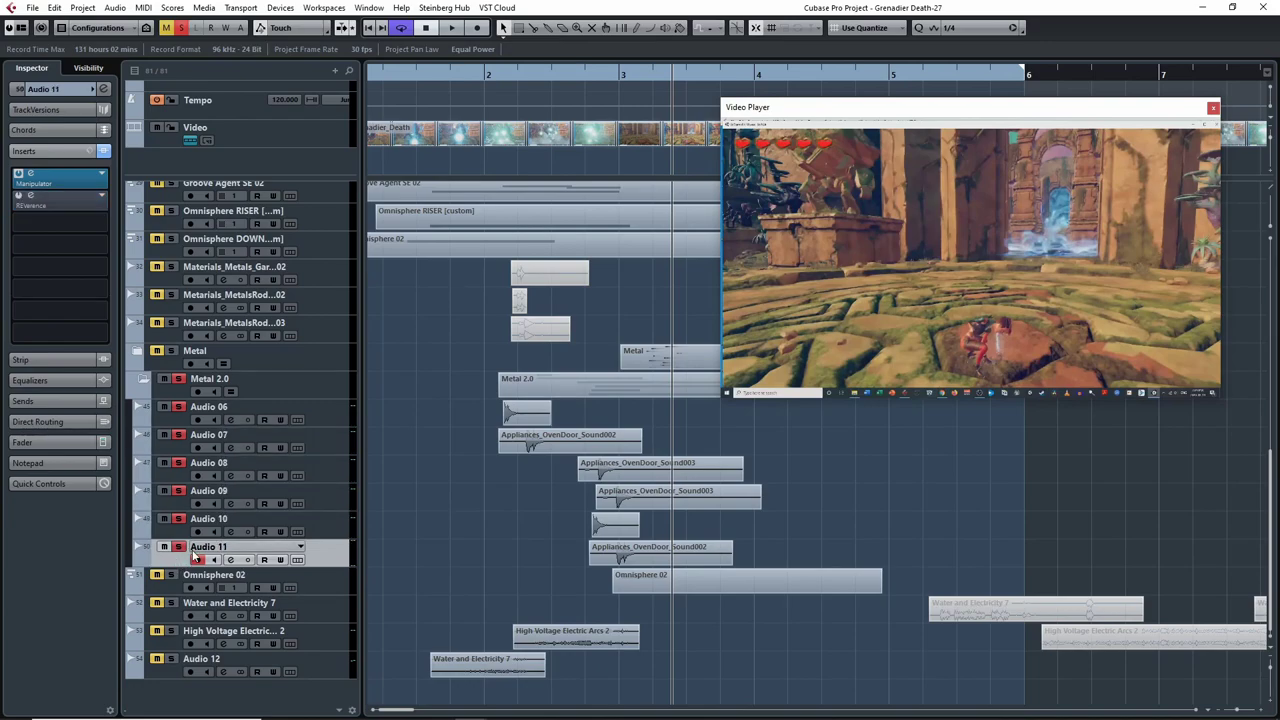
- Unsolo and collapse the Metal 2.0 folder and solo the Omnisphere 02 track instead
left_click(176, 383)
left_click(145, 380)
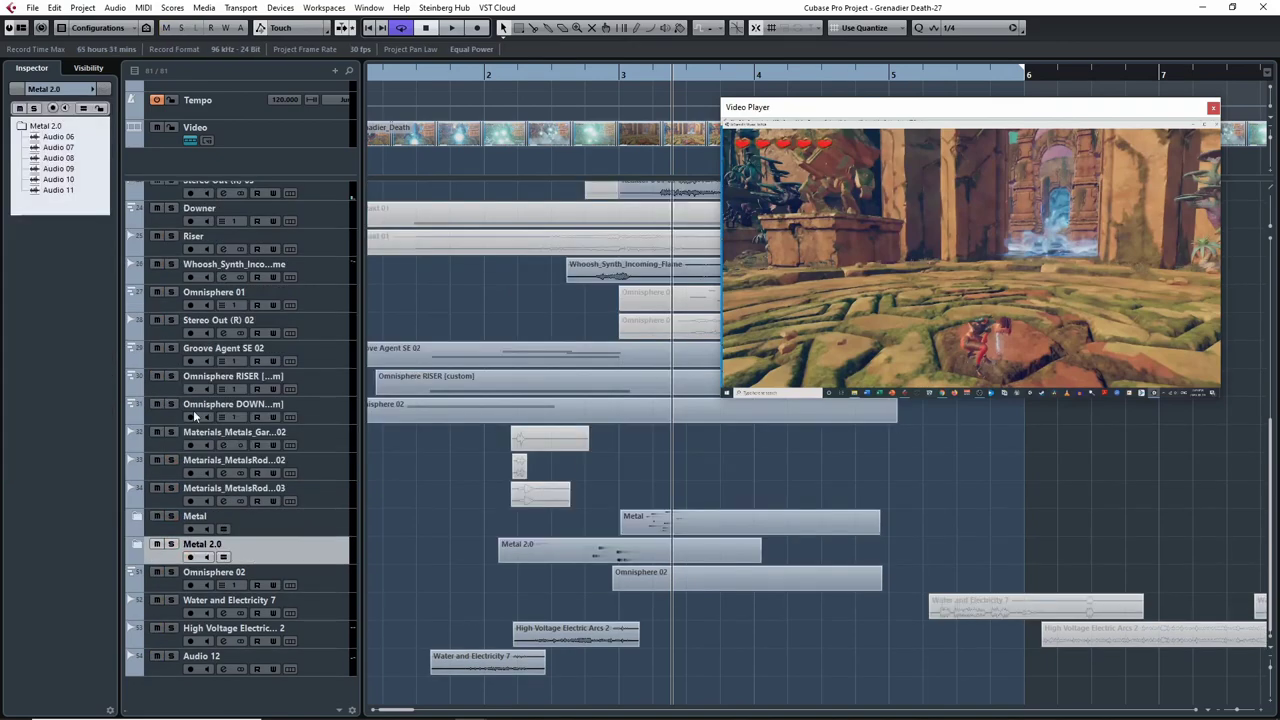
left_click(175, 580)
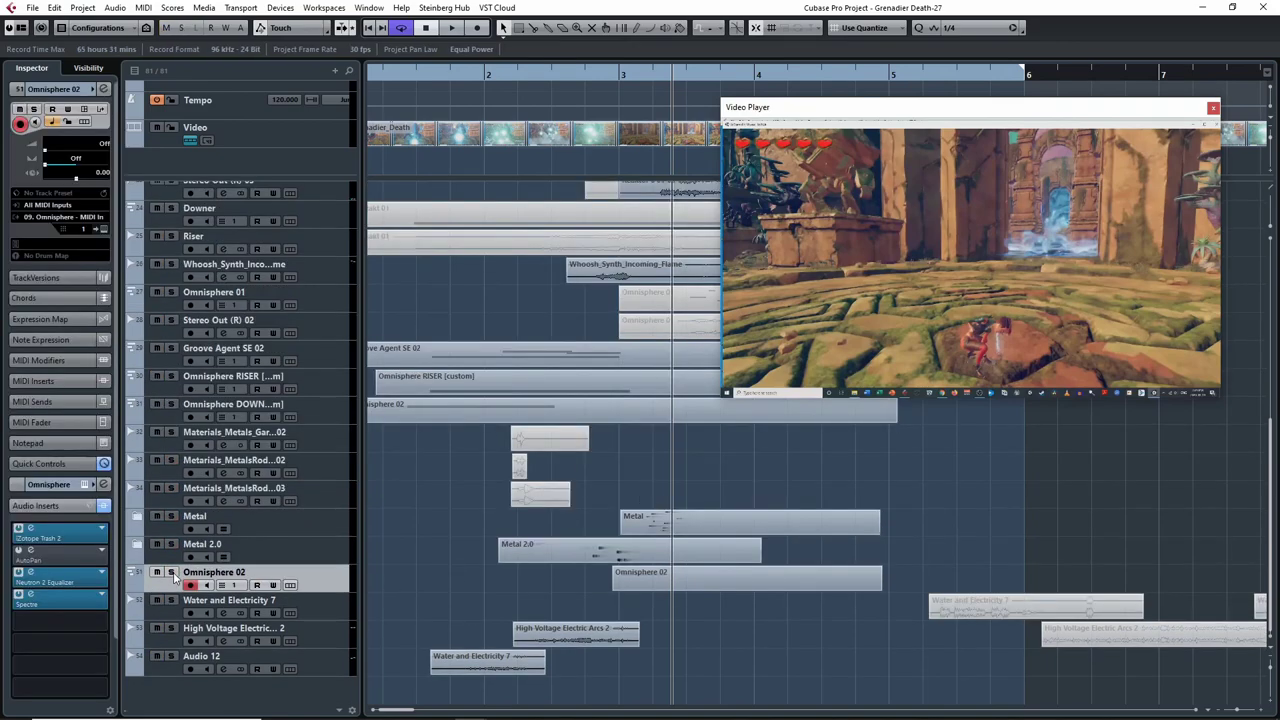
- Audition the soloed Omnisphere 02 track twice from late in bar 2
left_click(585, 73)
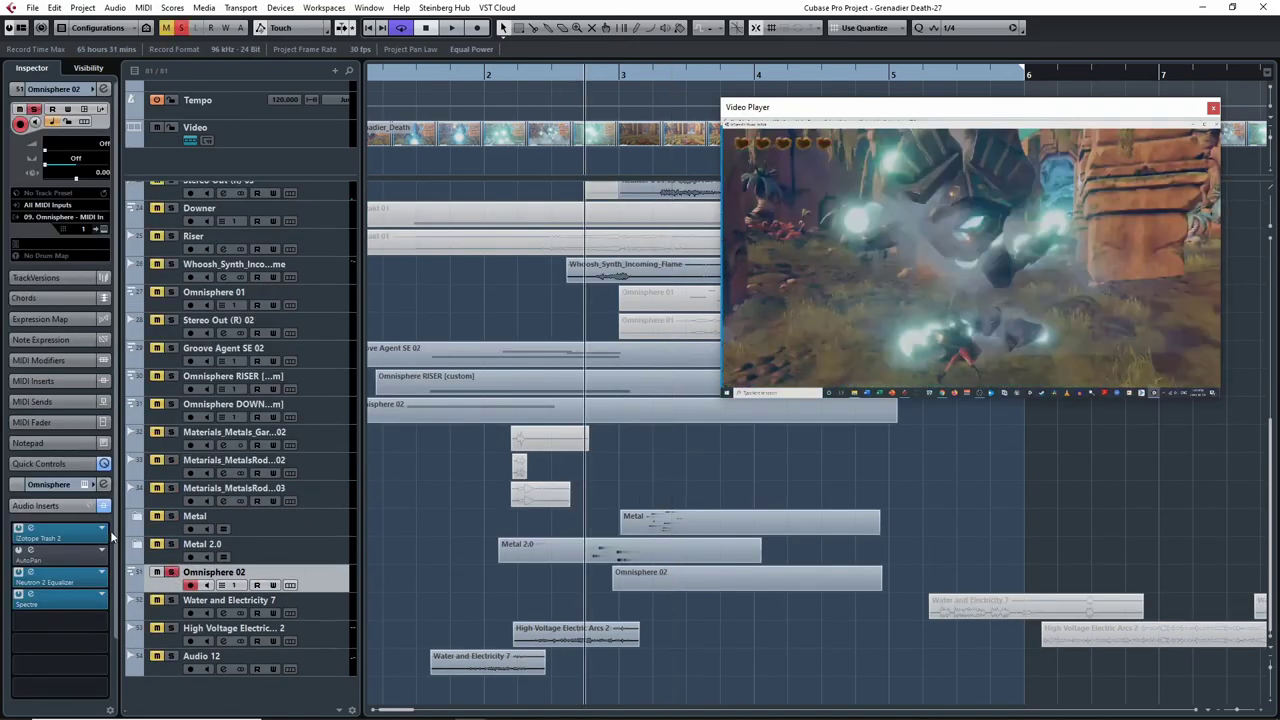
key("space")
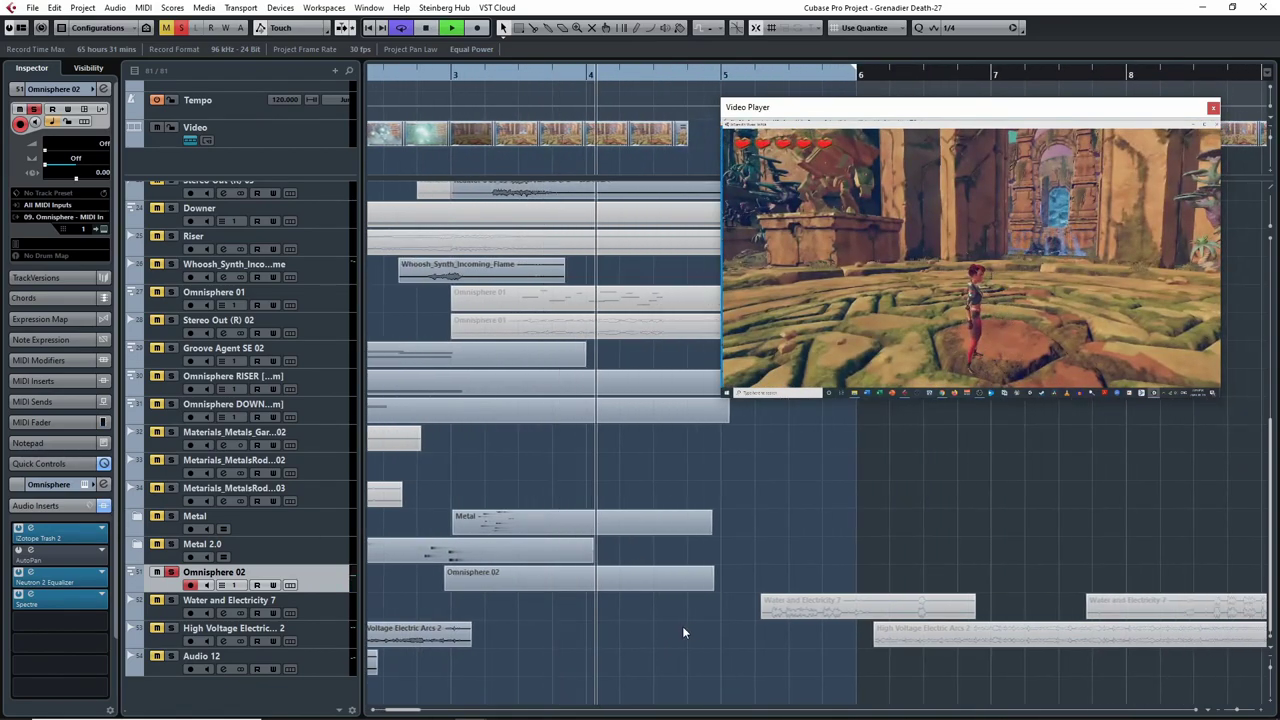
left_click(418, 70)
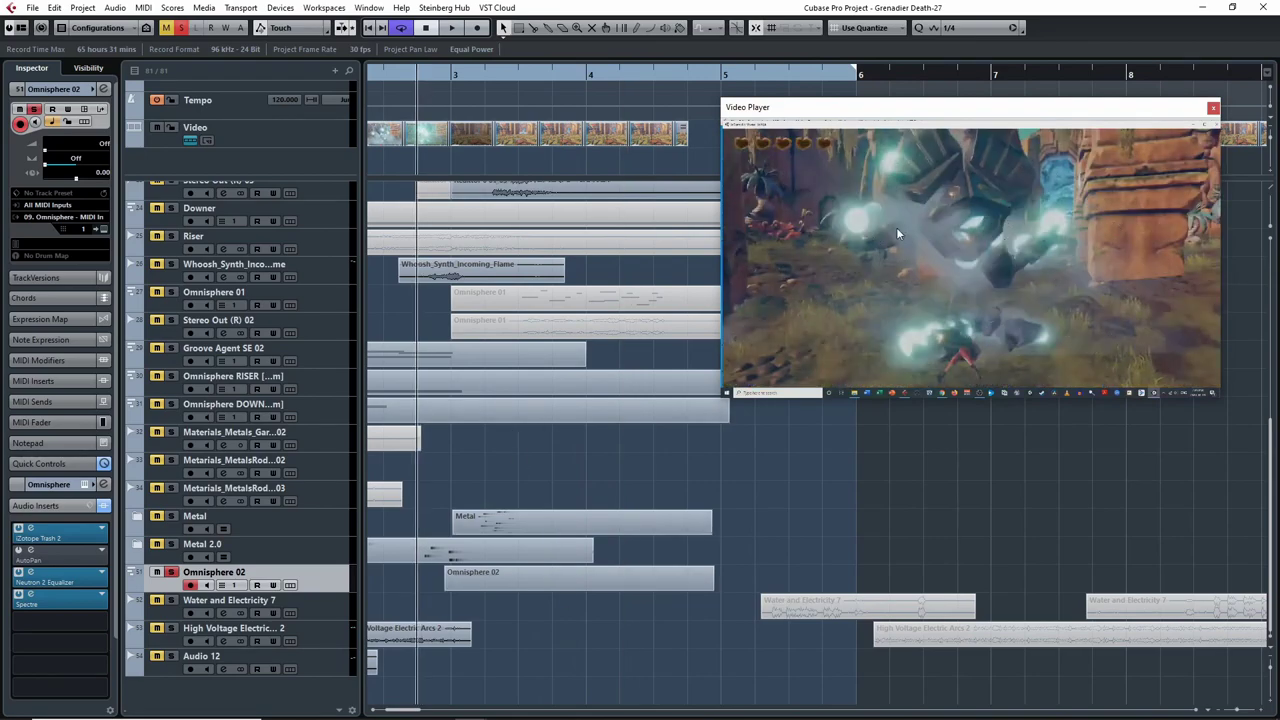
key("space")
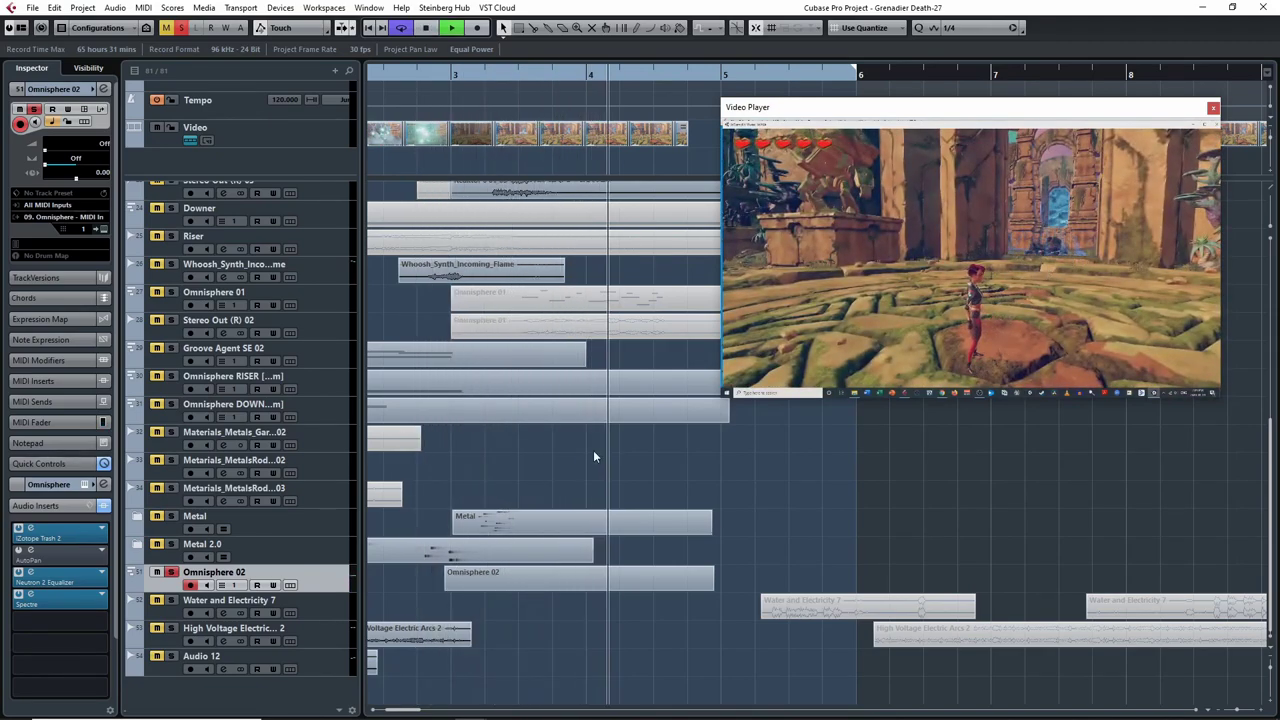
key("space")
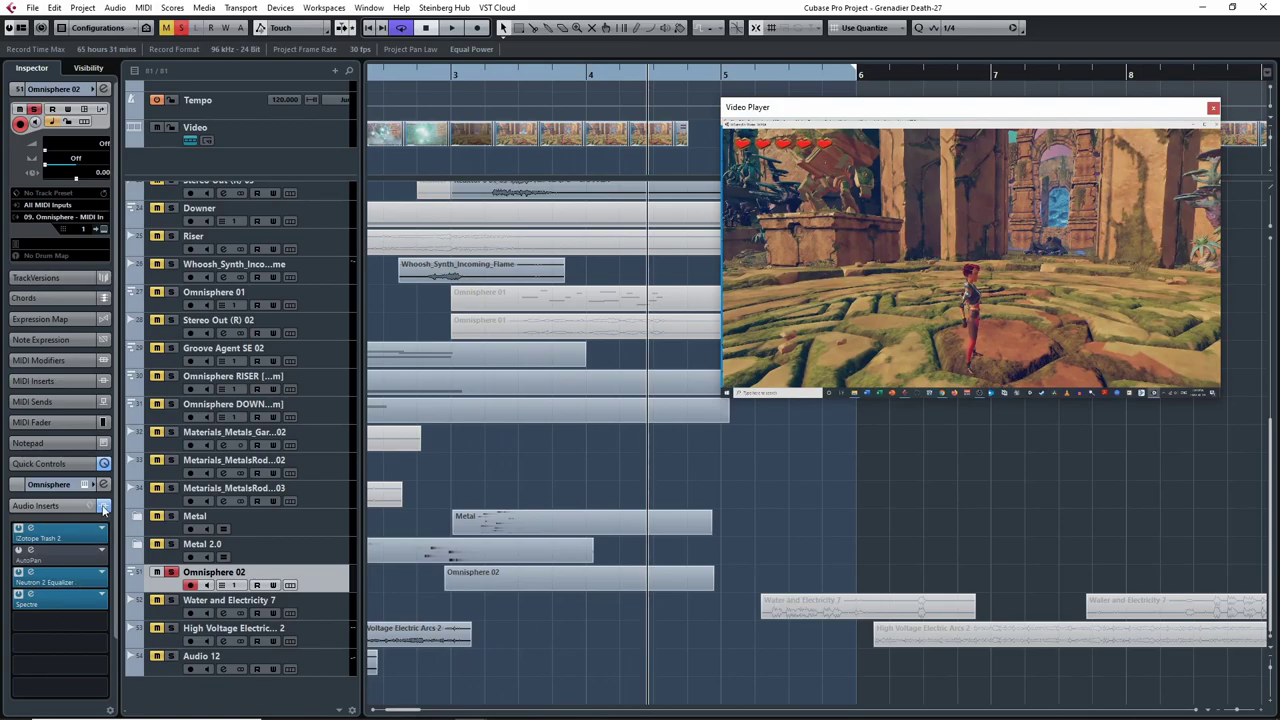
- Bypass the audio inserts of the Omnisphere instrument and audition the soloed Omnisphere 02 track twice from just before bar 3
left_click(103, 505)
double_click(441, 78)
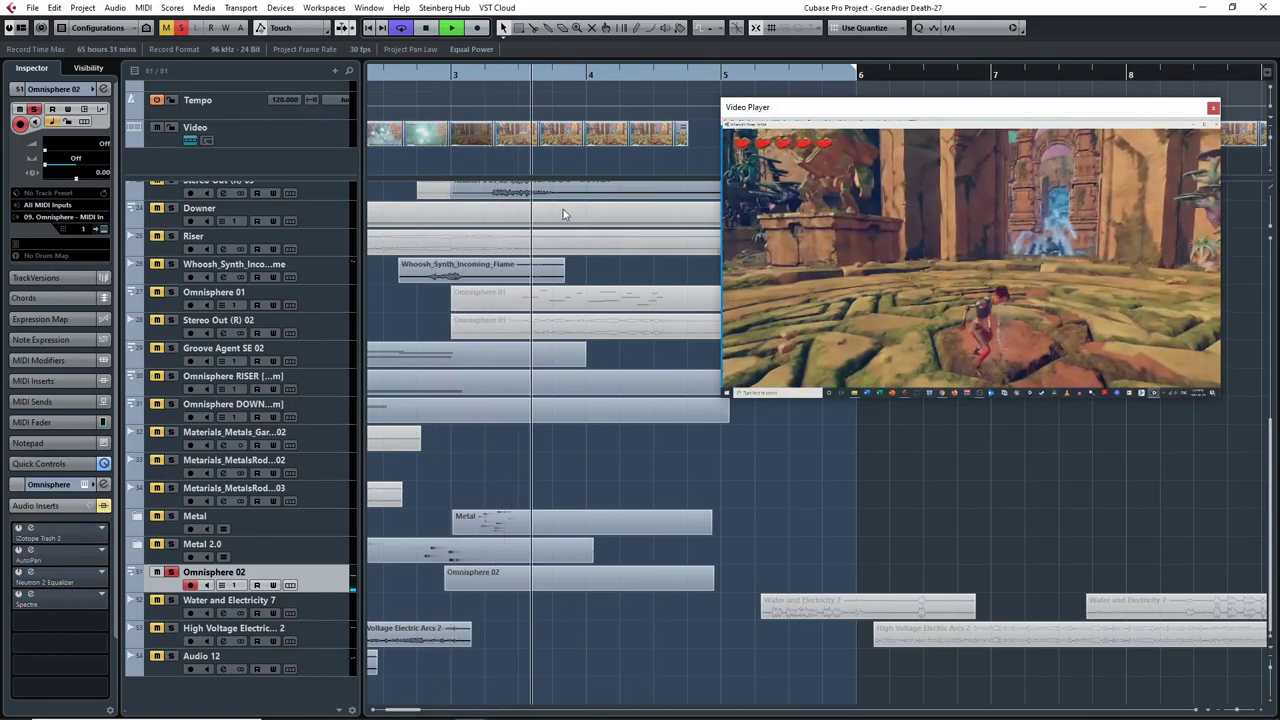
left_click(437, 77)
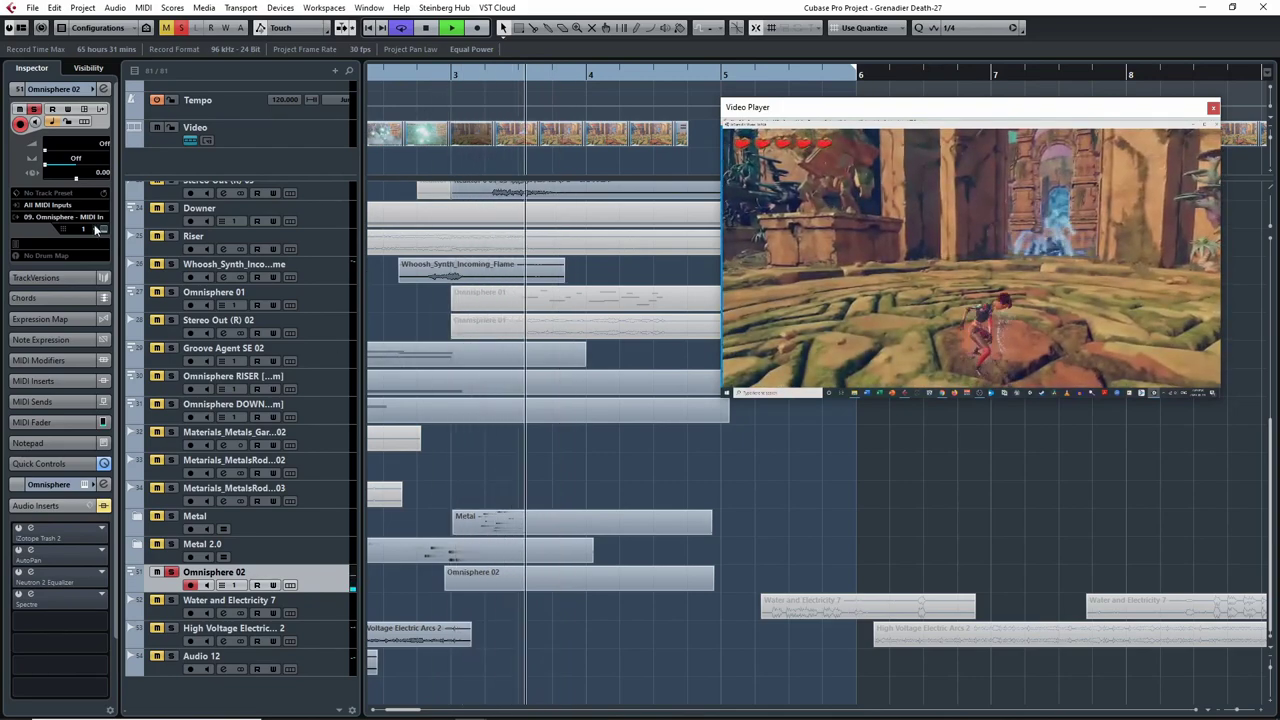
key("space")
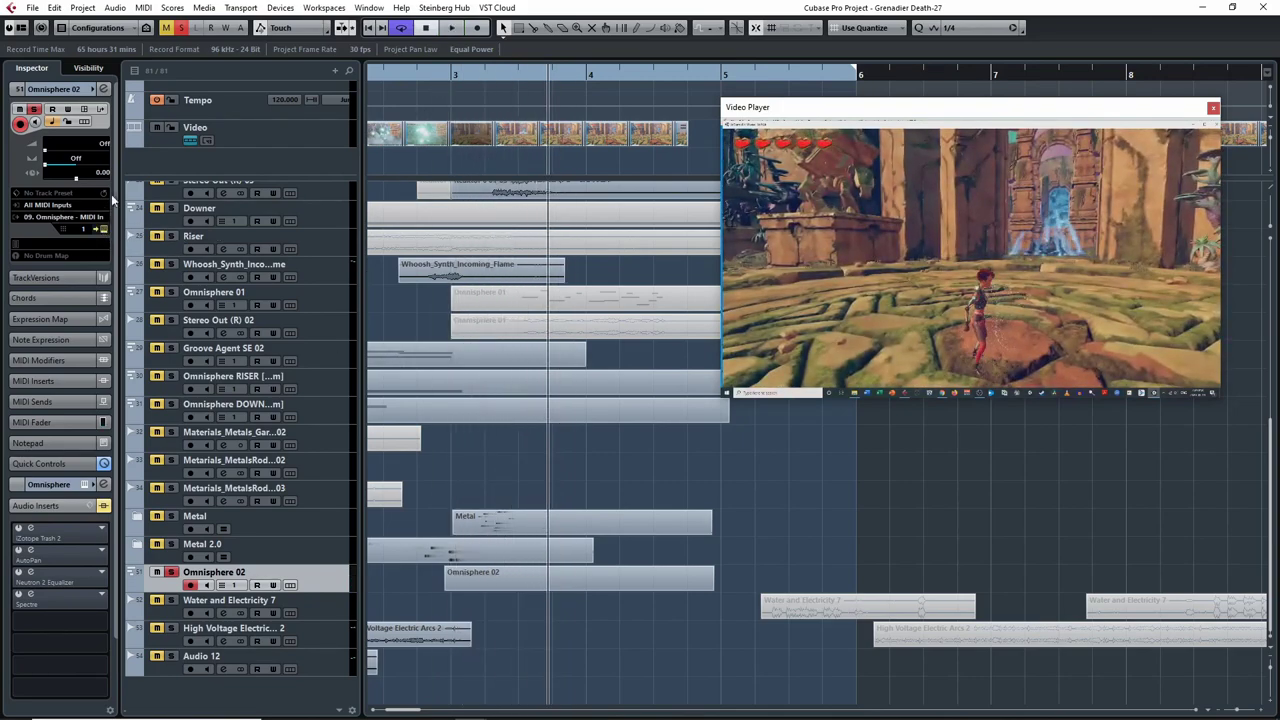
- Examine the Omnisphere 02 patch's layer A oscillator, layer A effects rack, Orb page and modulation matrix
key("e")
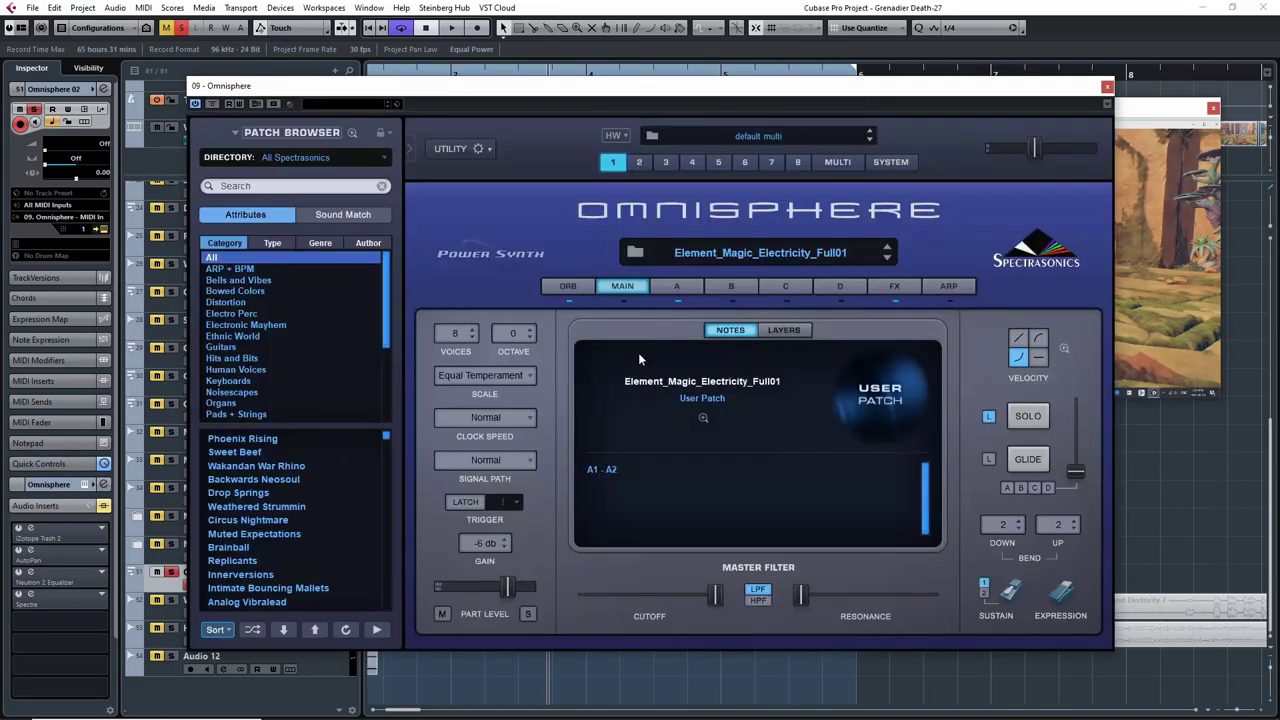
left_click(677, 287)
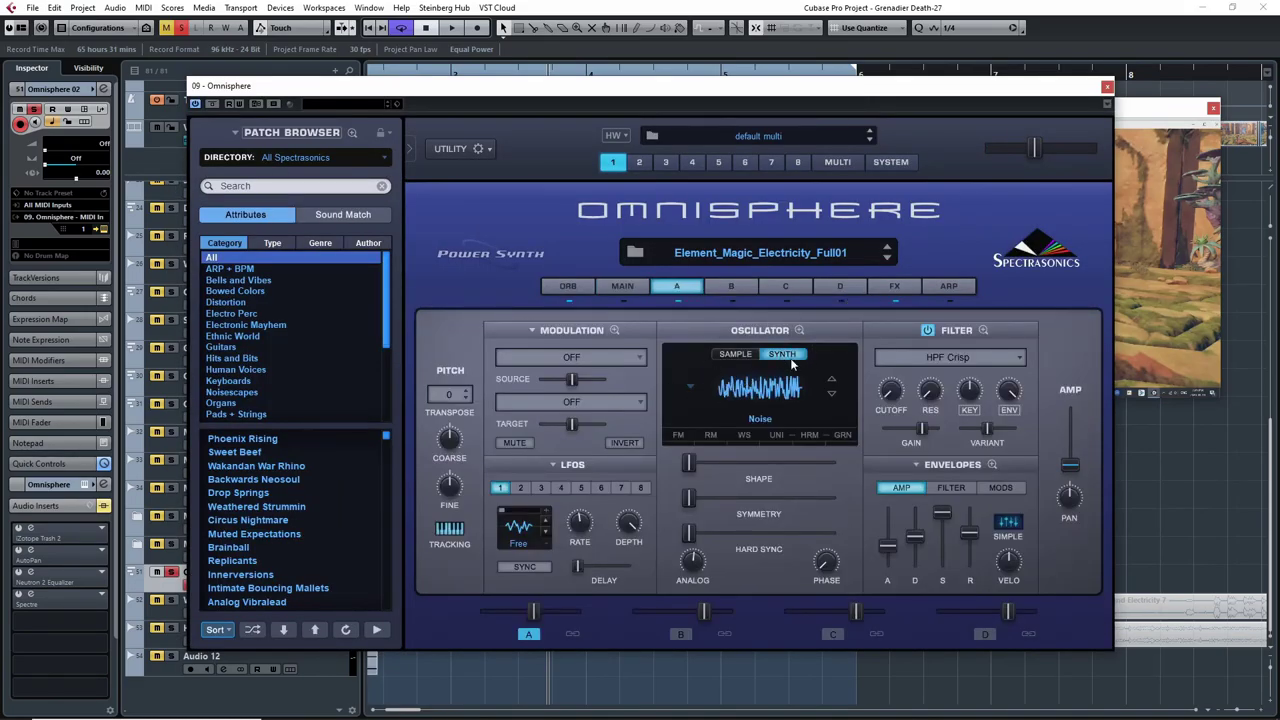
left_click(908, 288)
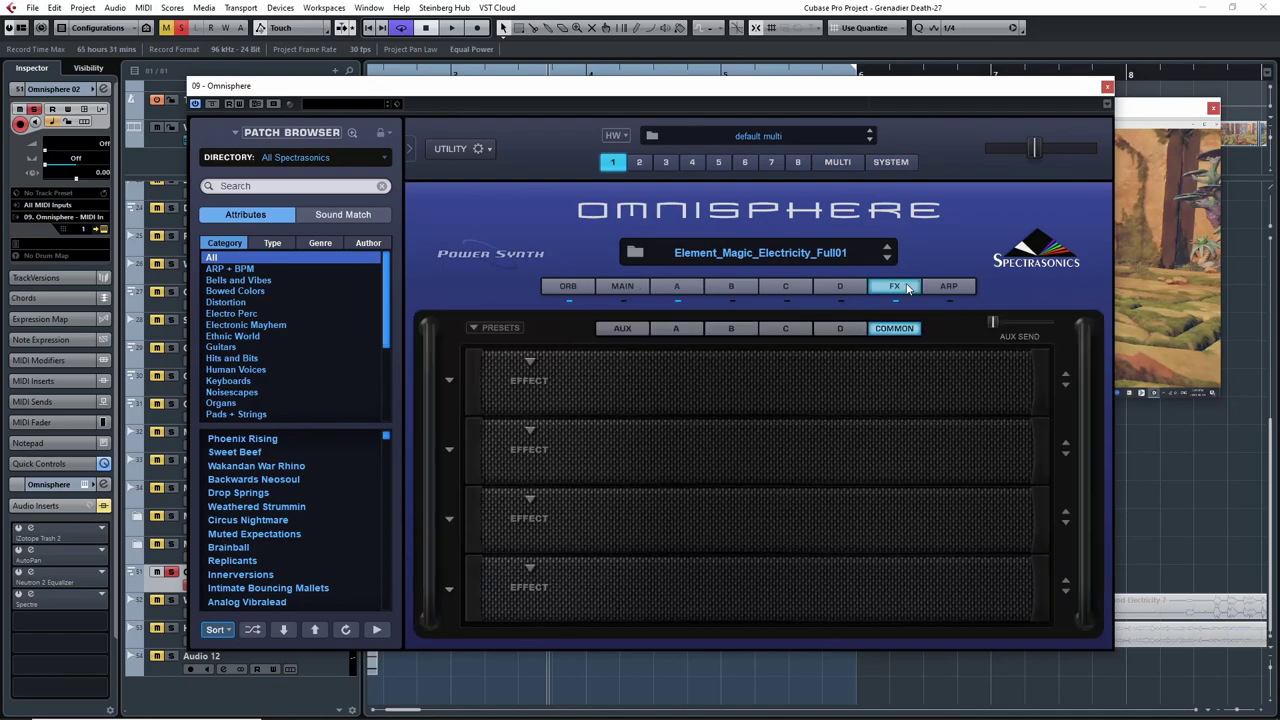
left_click(670, 329)
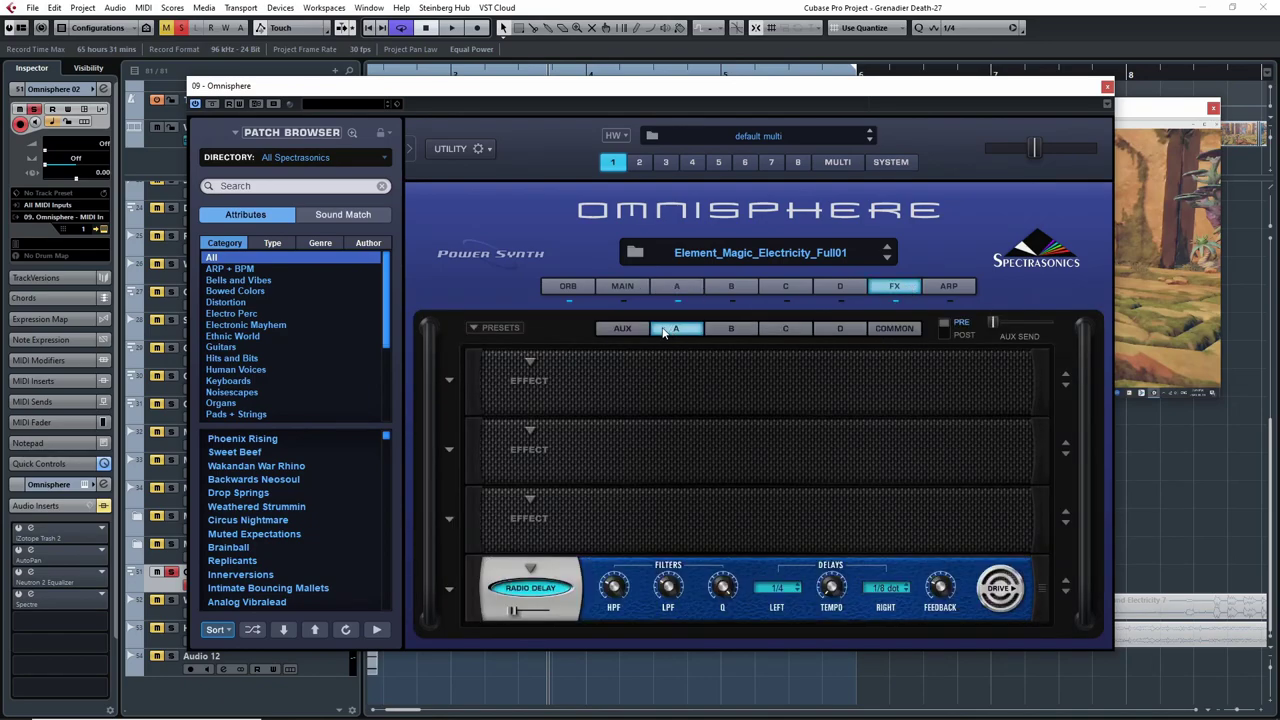
left_click(567, 286)
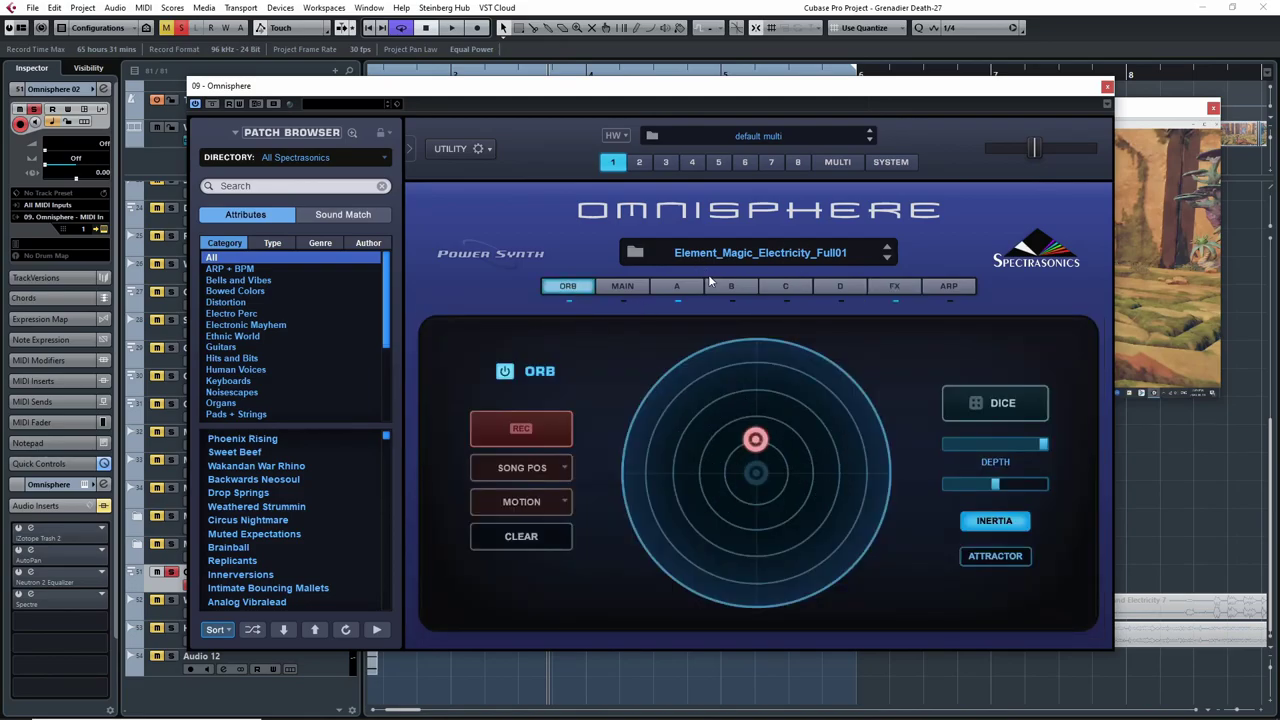
left_click(677, 287)
left_click(614, 330)
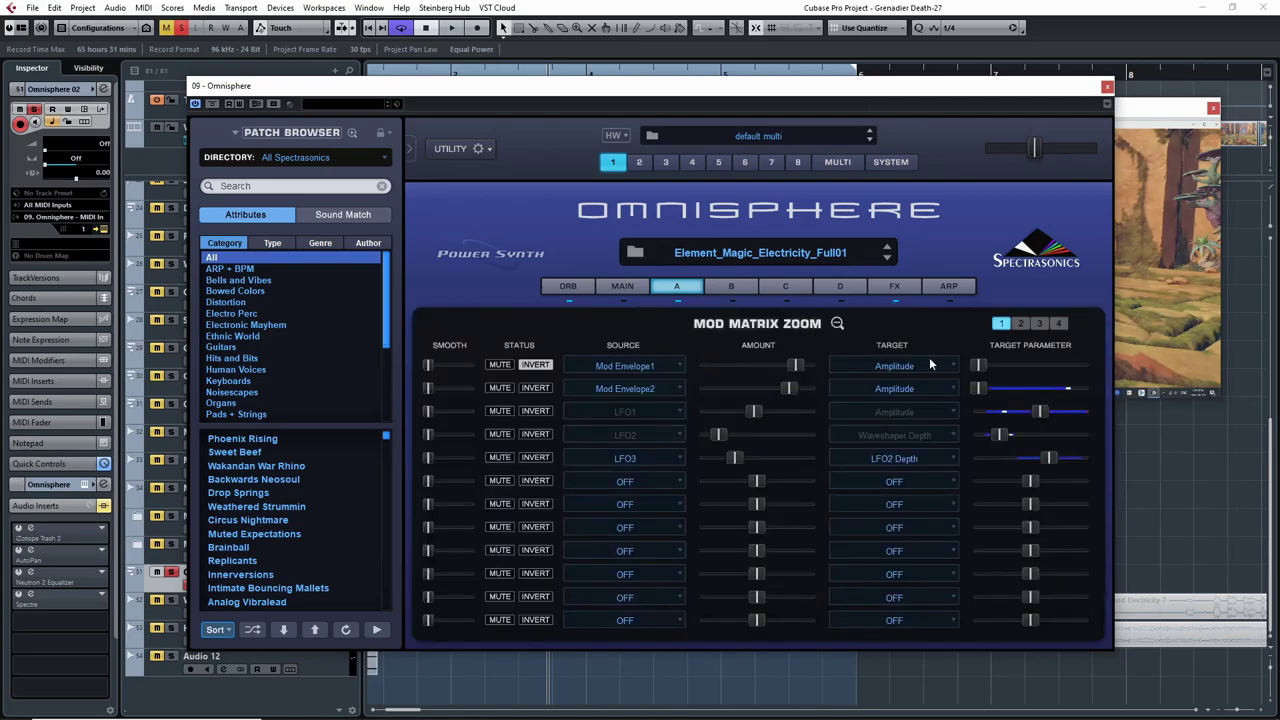
left_click(839, 323)
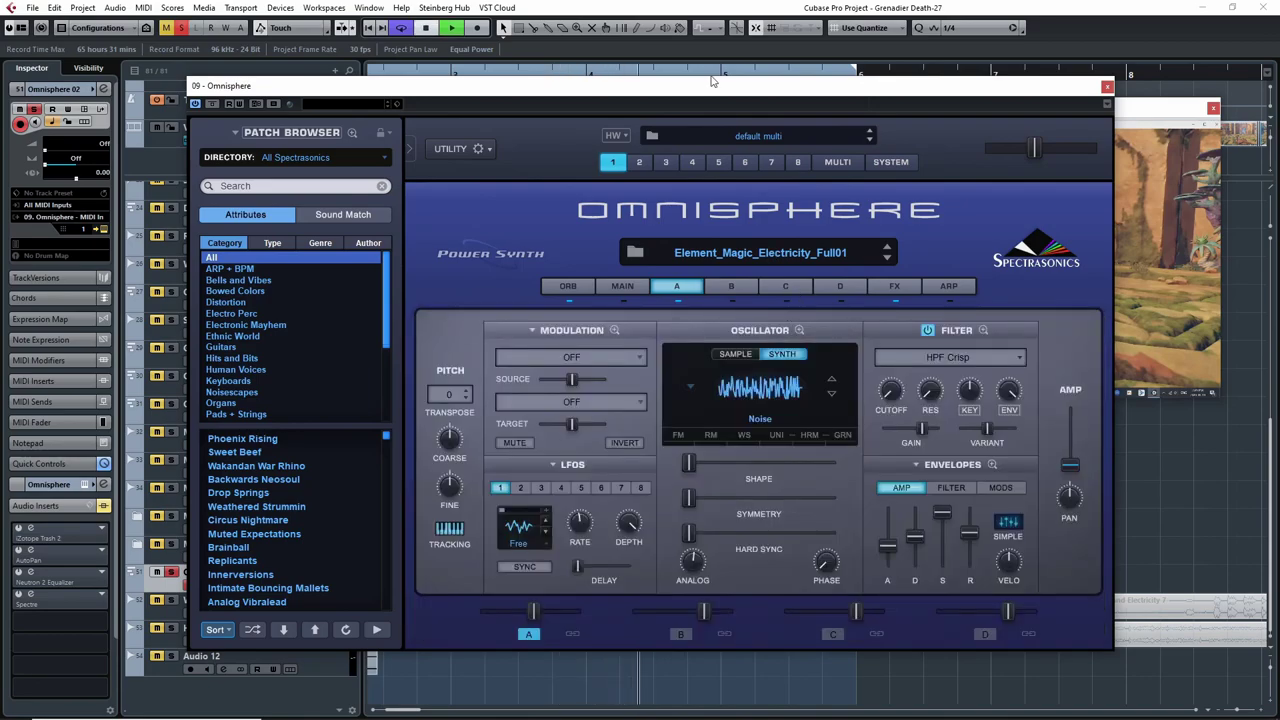
- Move the Omnisphere window aside and play the track from late in bar 2 while watching the layer A settings
left_click_drag(713, 91, 1279, 105)
double_click(422, 76)
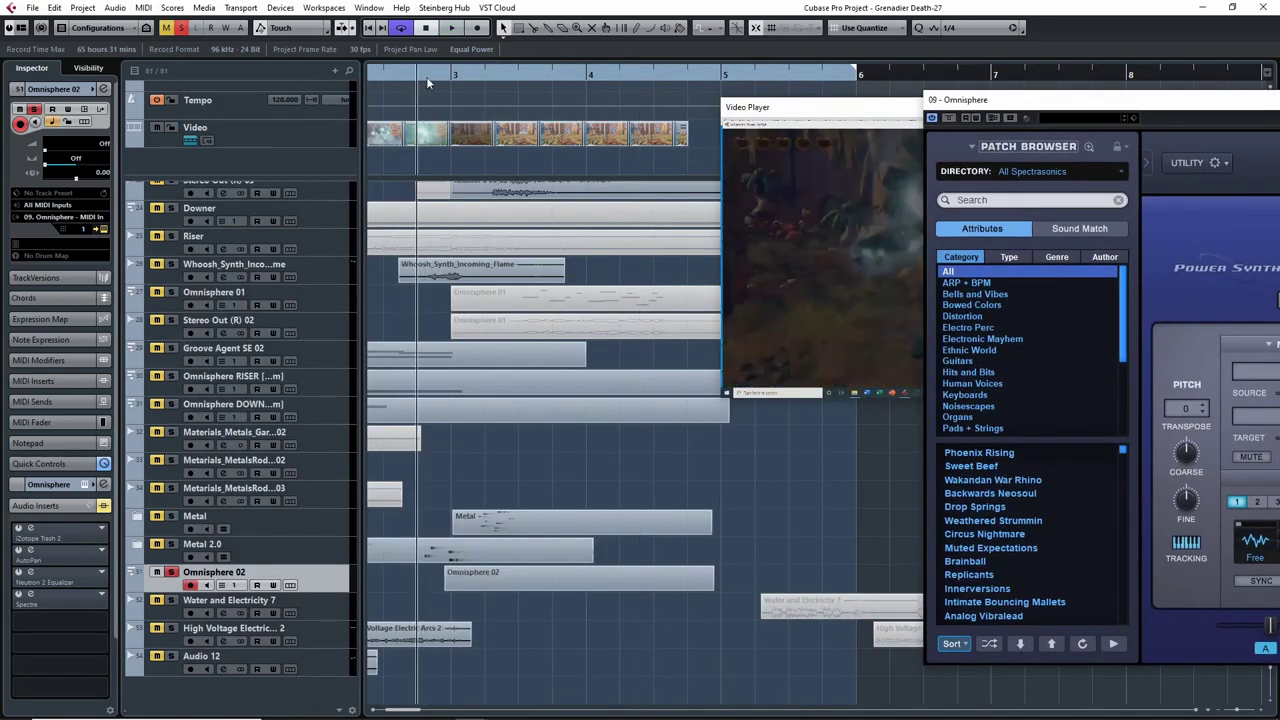
left_click_drag(1150, 102, 536, 102)
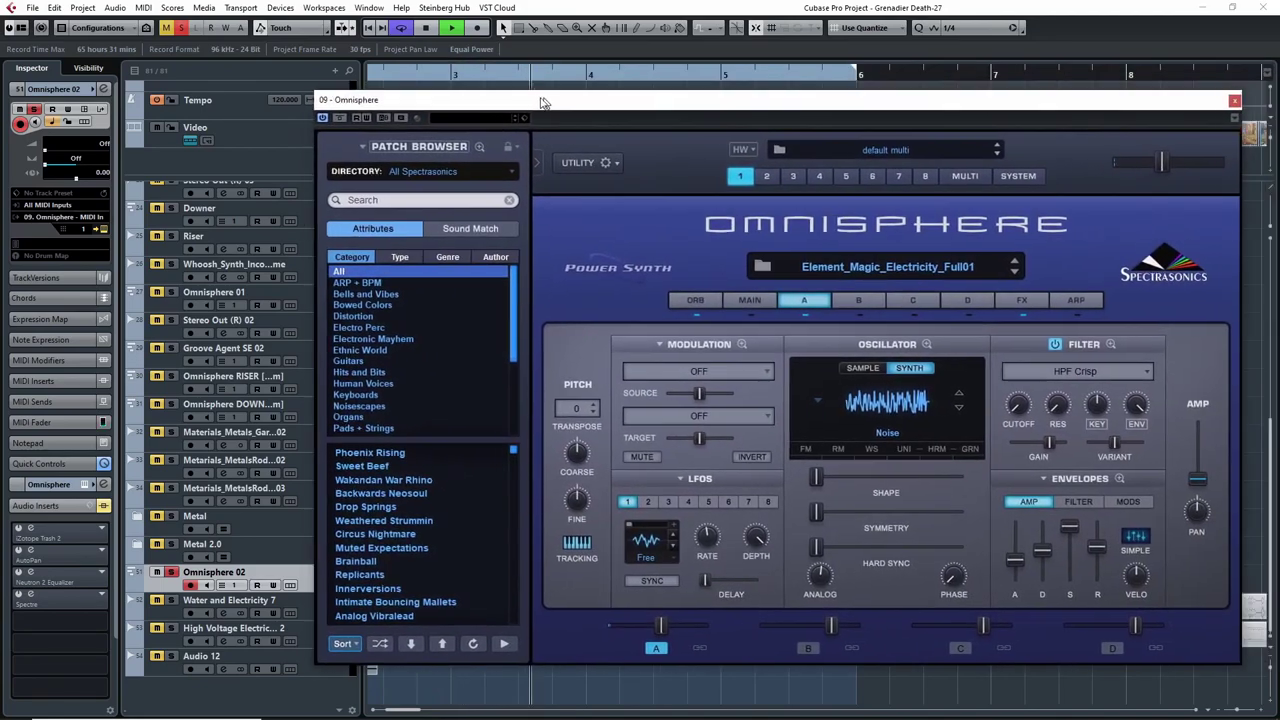
key("space")
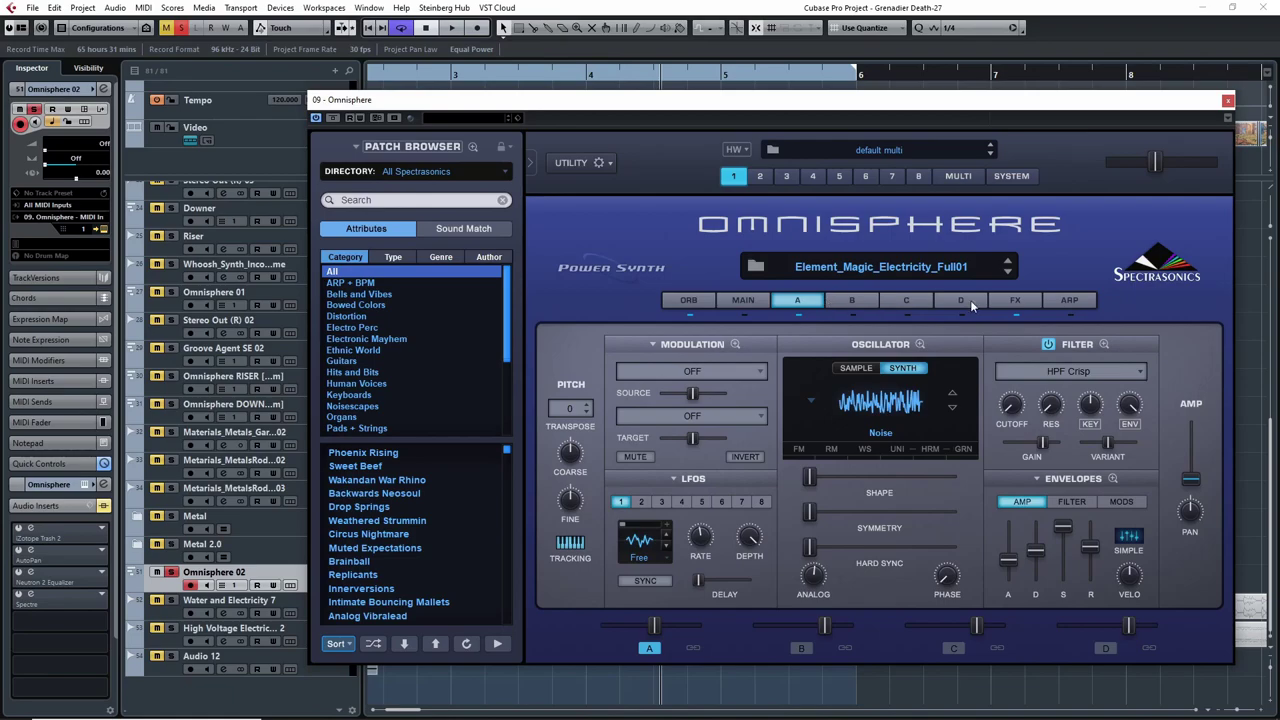
- Compare the patch's effects rack with its layer A settings and review the layer A modulation matrix again
left_click(1015, 300)
left_click(796, 300)
left_click(1018, 300)
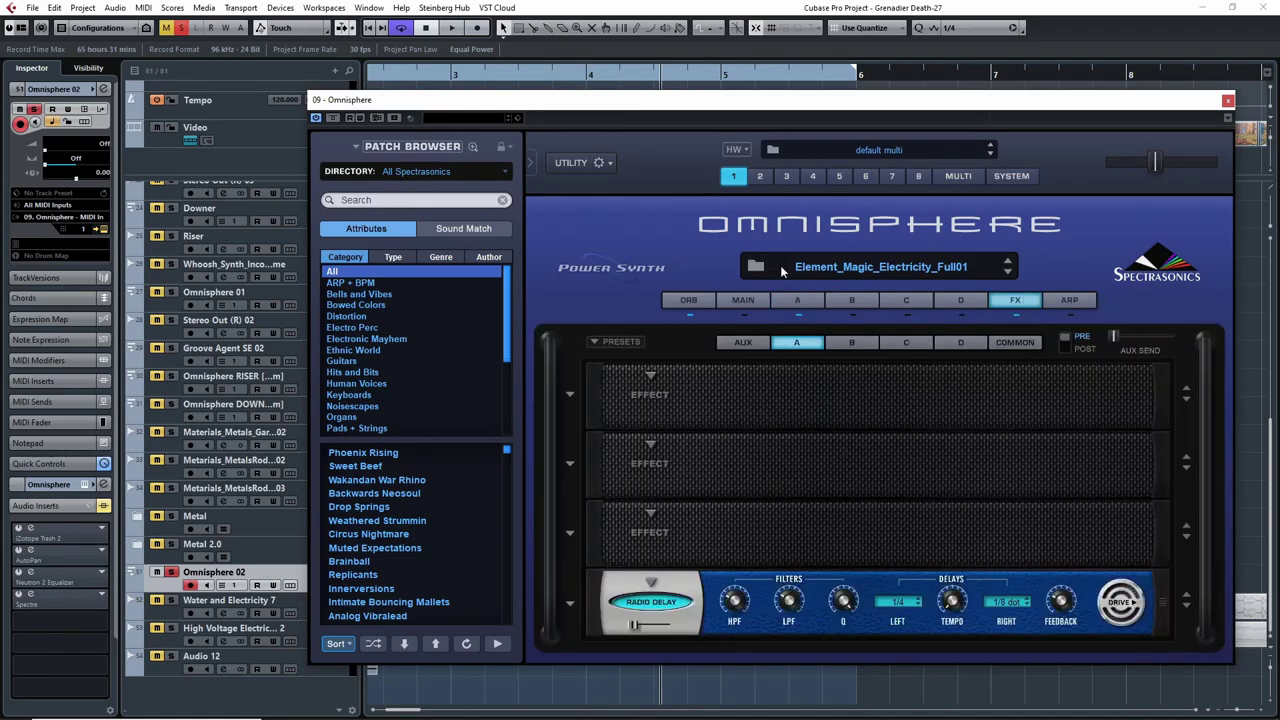
left_click(799, 302)
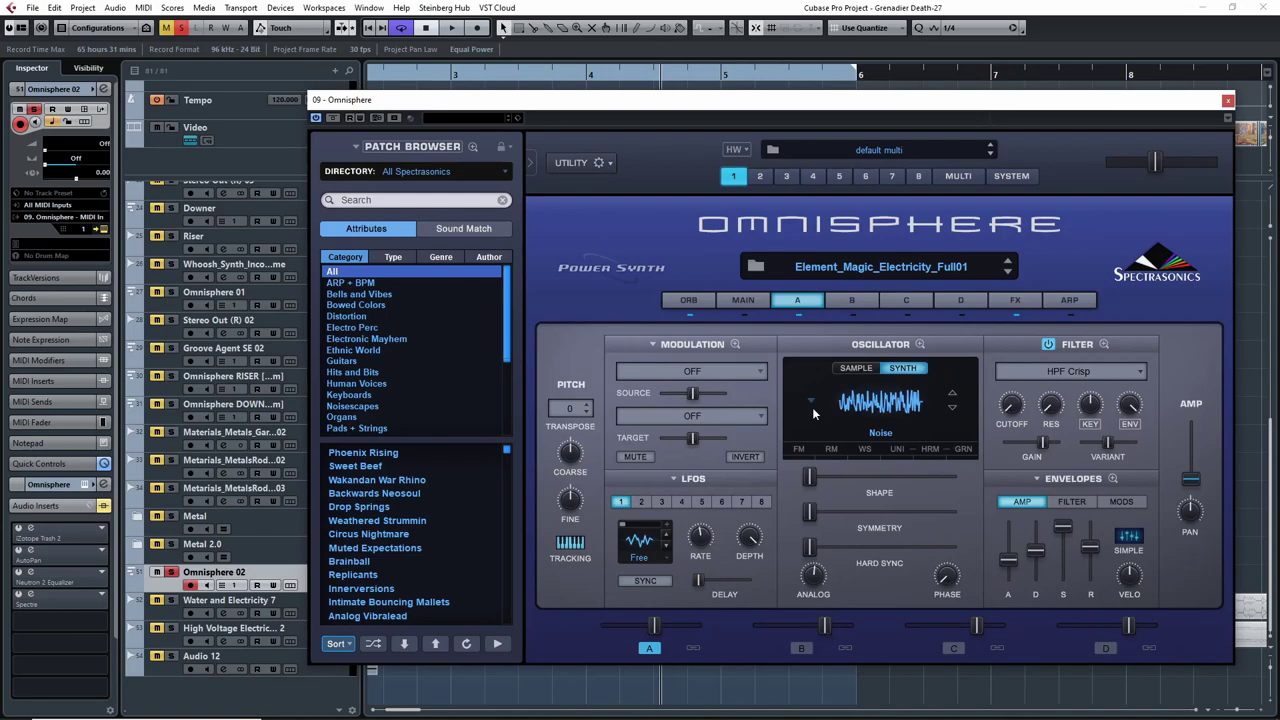
left_click(734, 344)
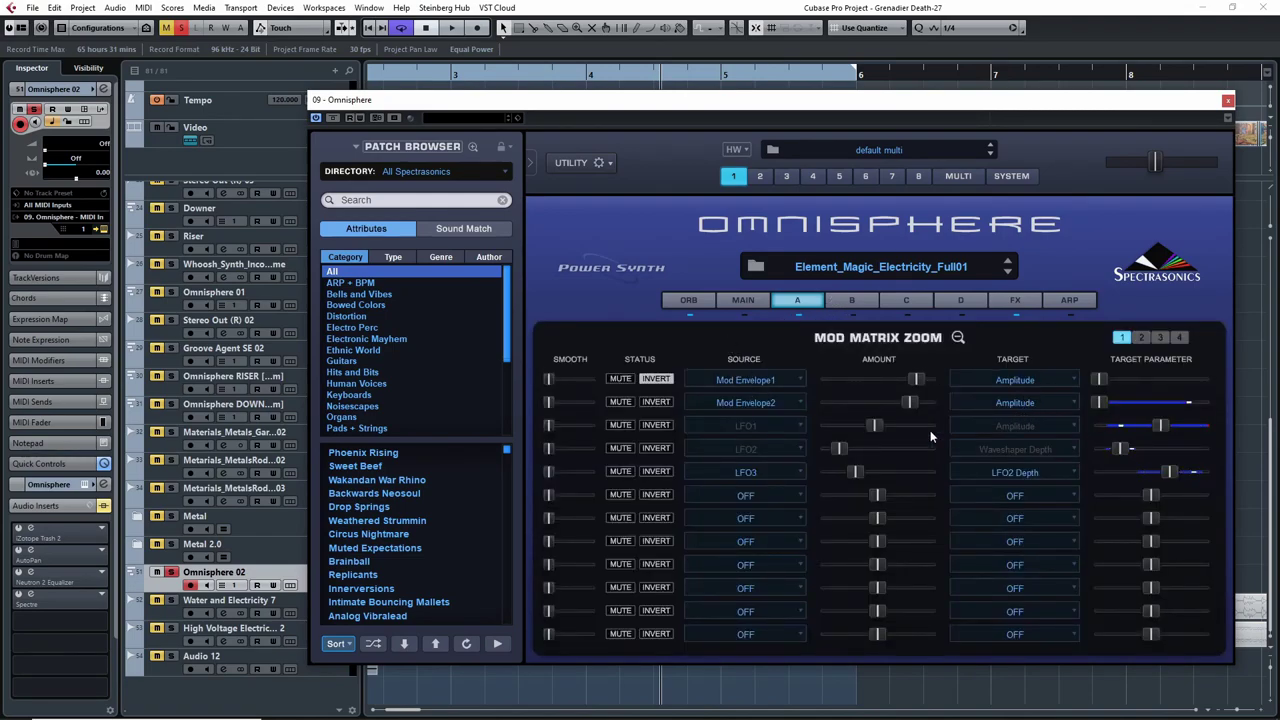
left_click(958, 337)
- Show the patch's Orb page and toggle the Orb's power during playback to check its motion
mouse_move(915, 100)
left_mouse_down()
mouse_move(965, 102)
mouse_move(903, 99)
left_mouse_up()
left_click(683, 299)
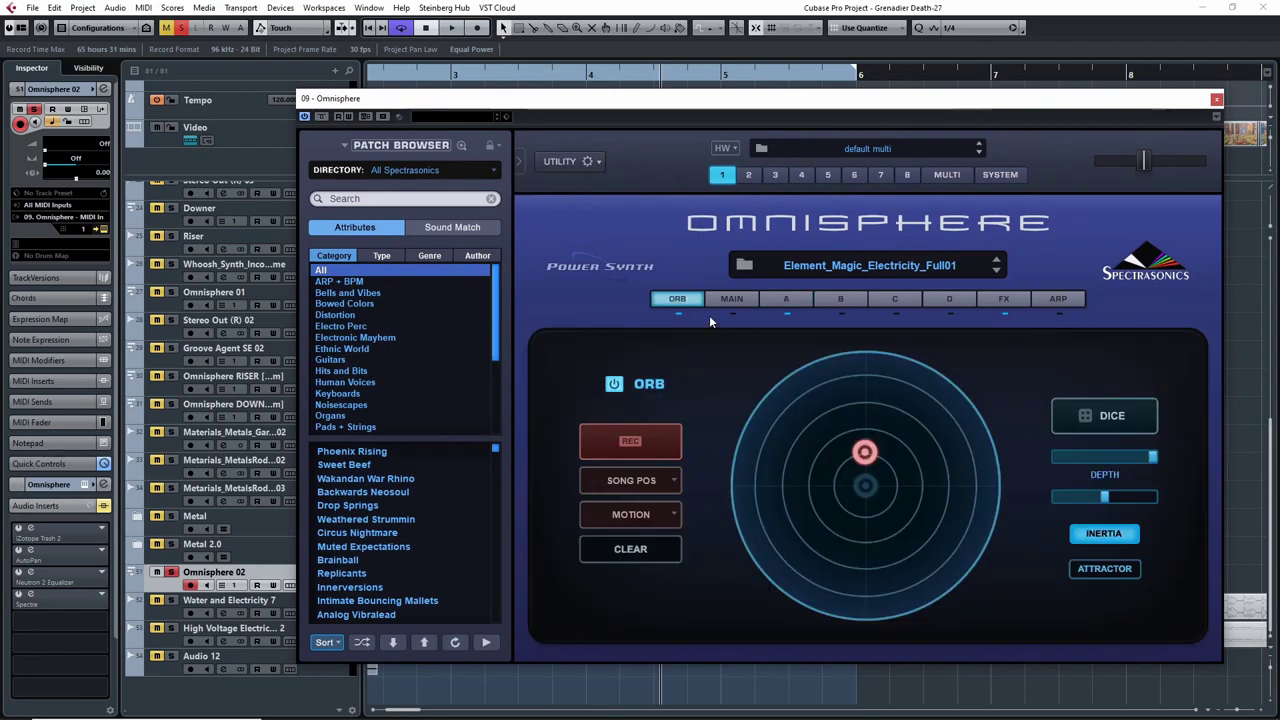
key("space")
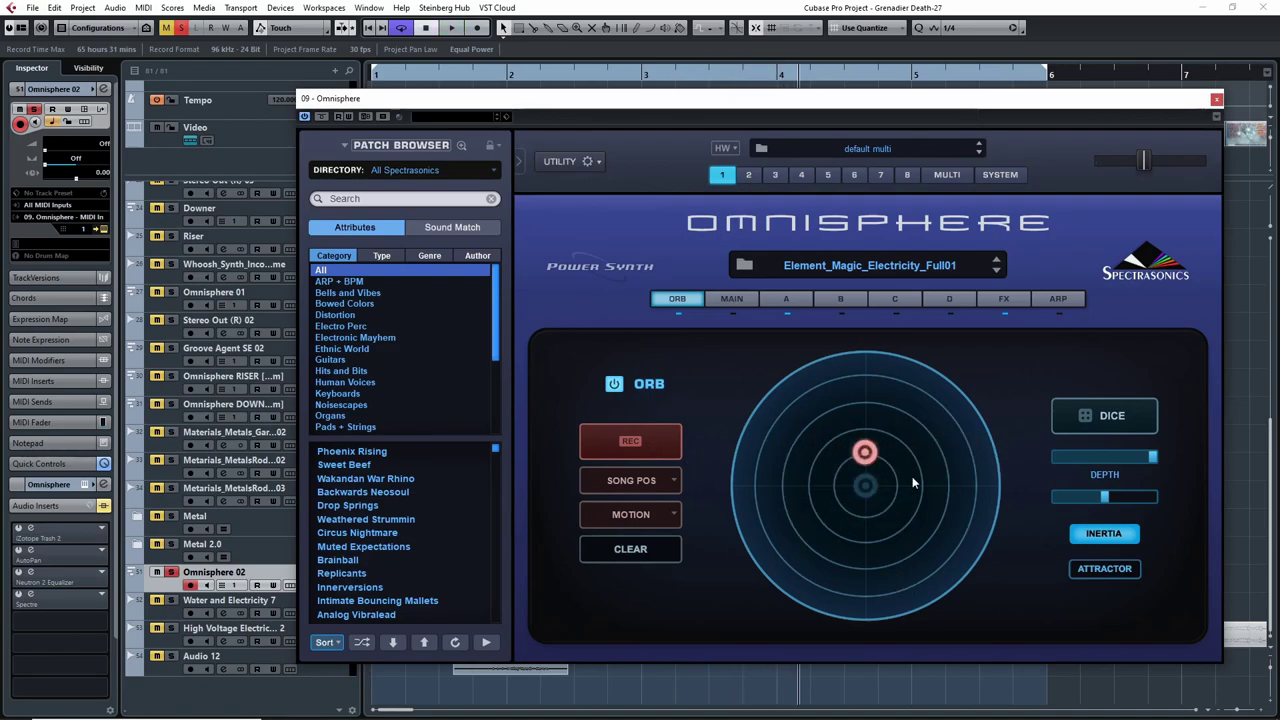
left_click(614, 385)
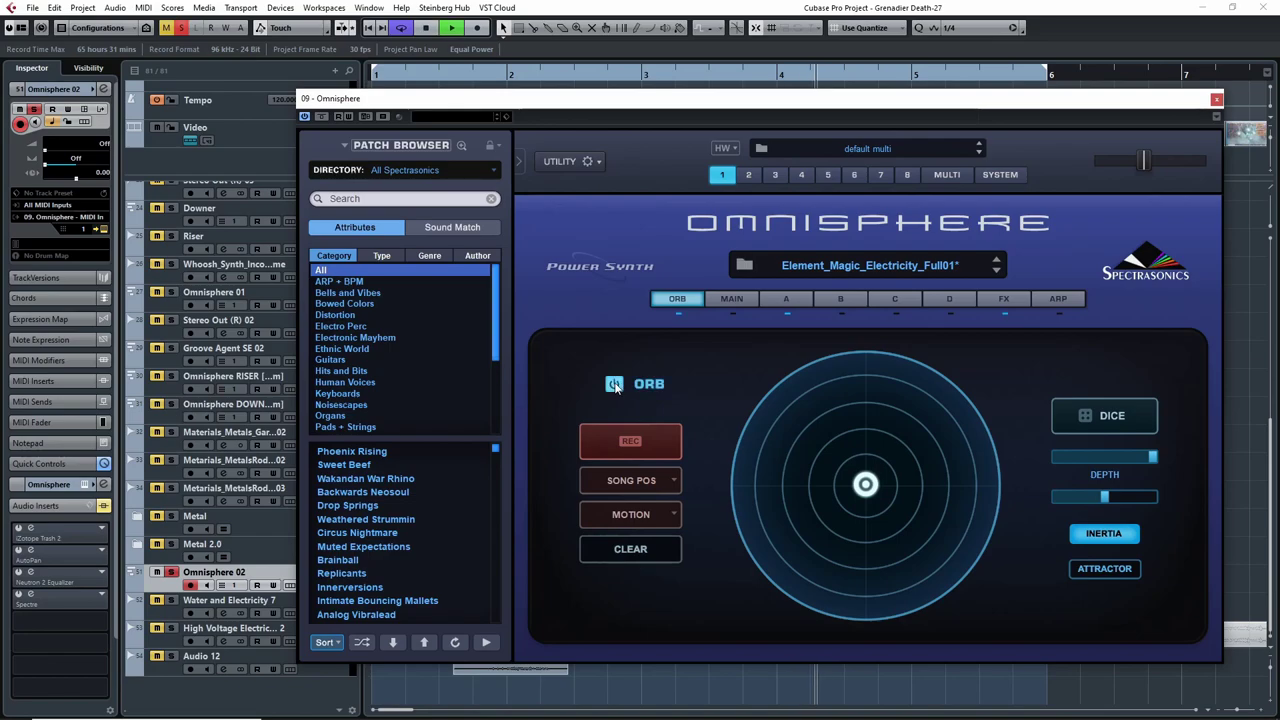
left_click(614, 385)
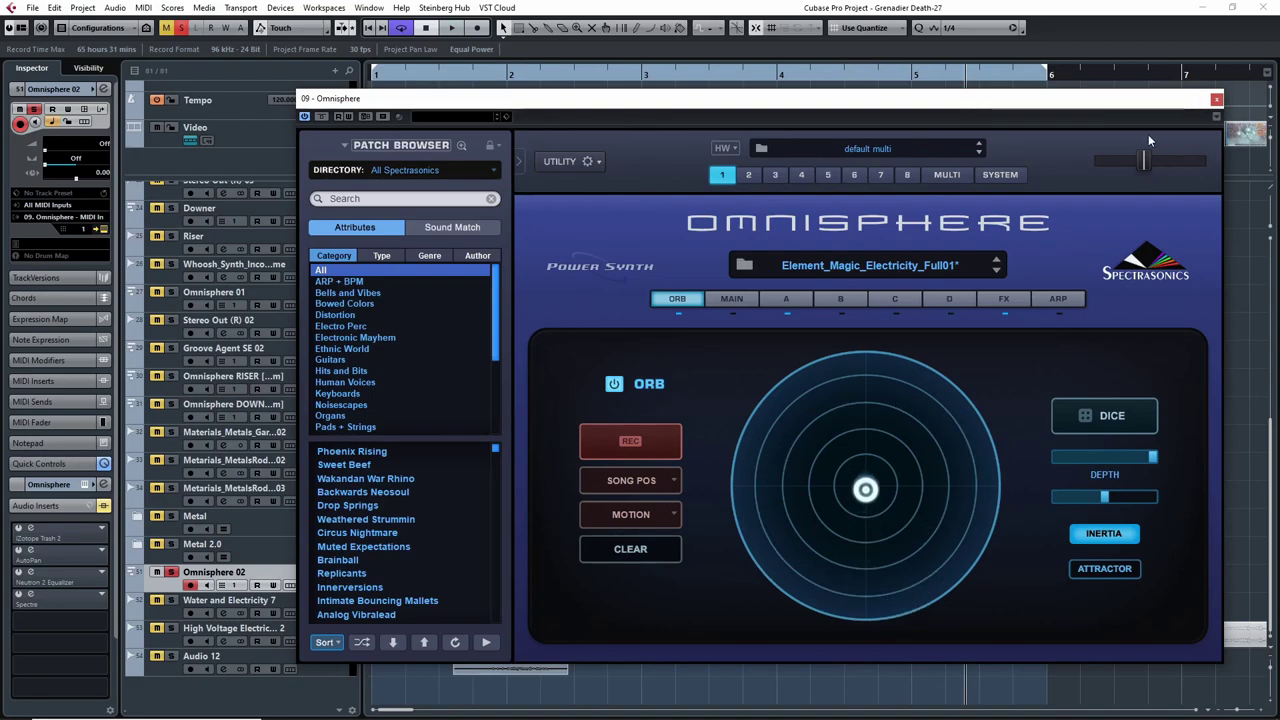
- Reopen the Omnisphere instrument, record an Orb movement from the centre to the outer ring, and close the instrument window
left_click(1216, 100)
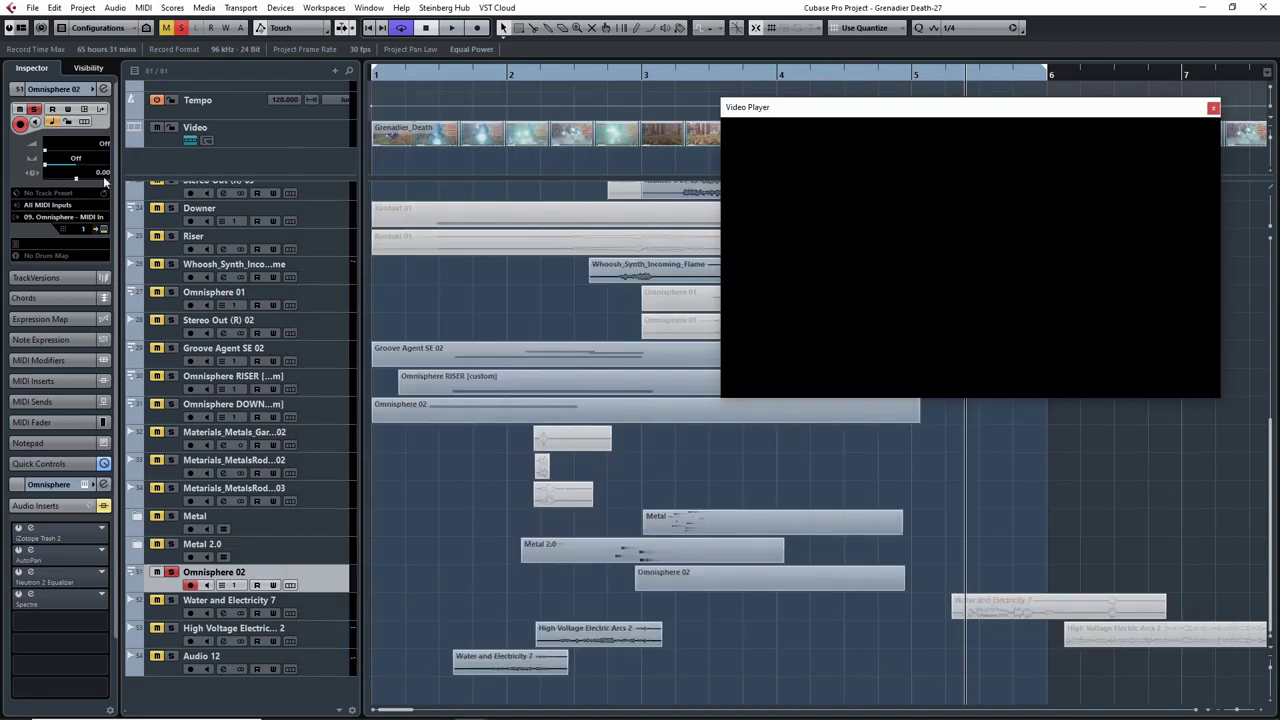
left_click(104, 229)
left_click(630, 445)
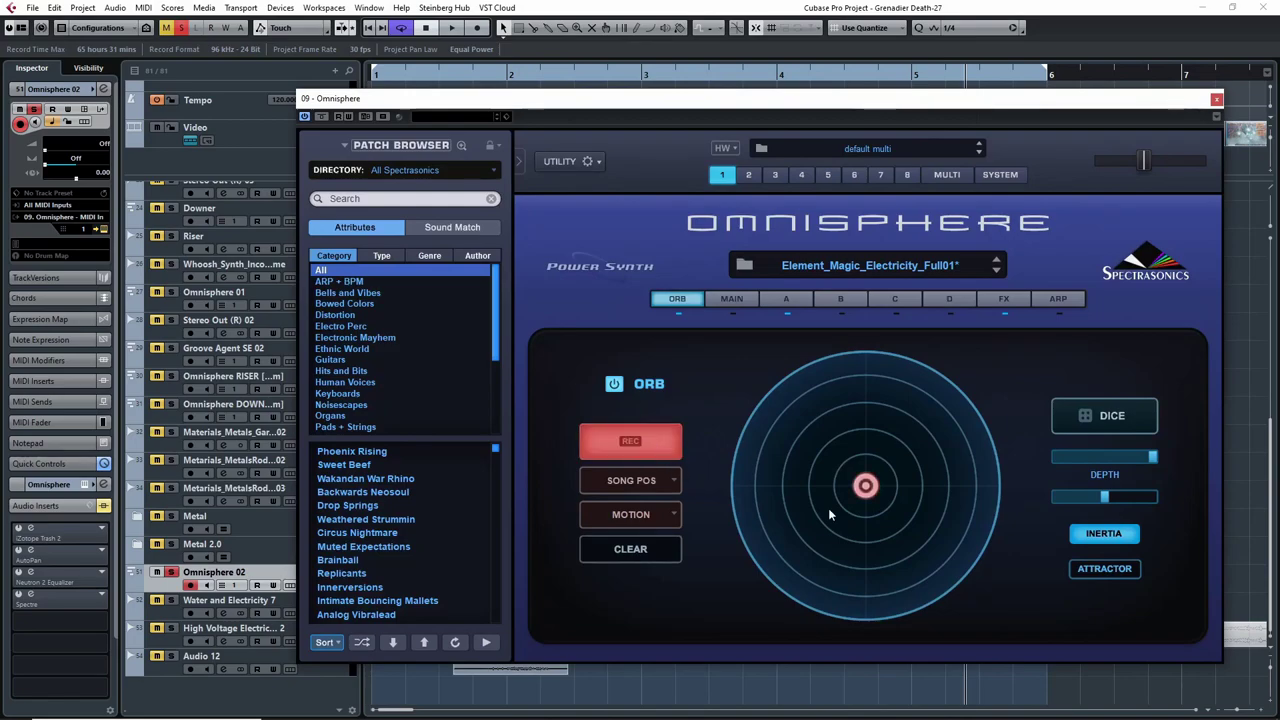
left_click_drag(865, 486, 895, 480)
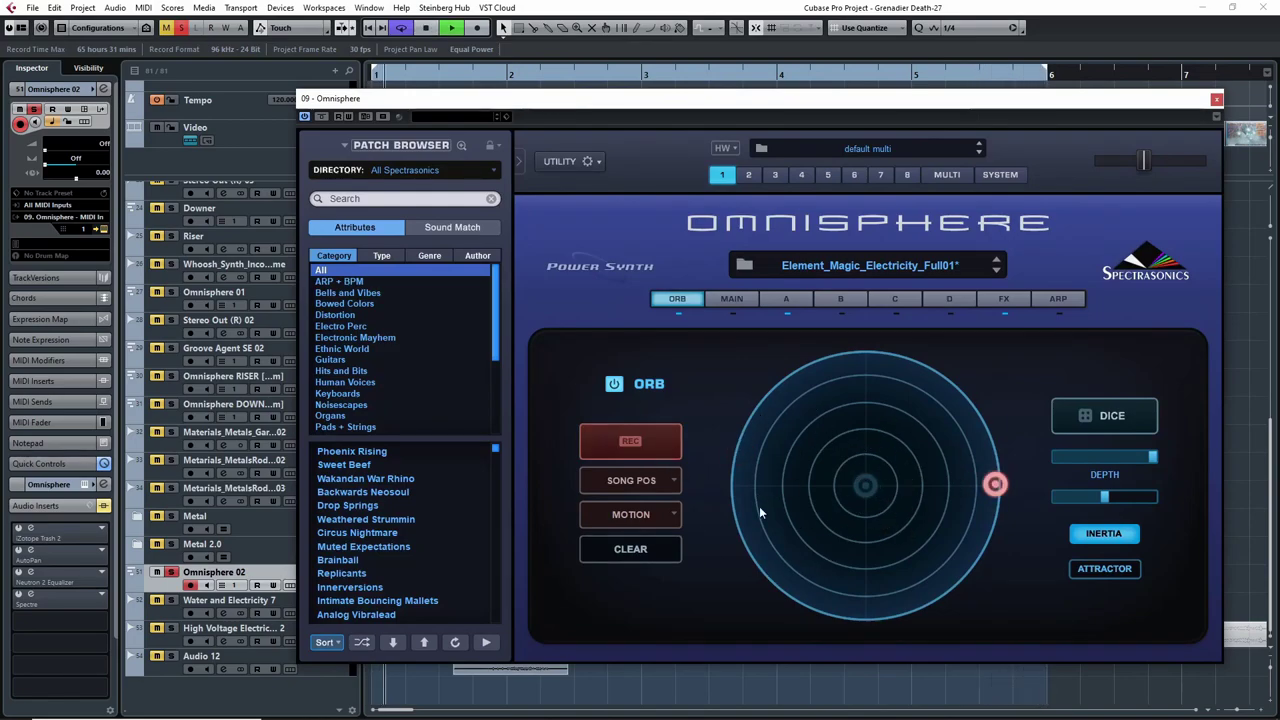
left_click(1216, 99)
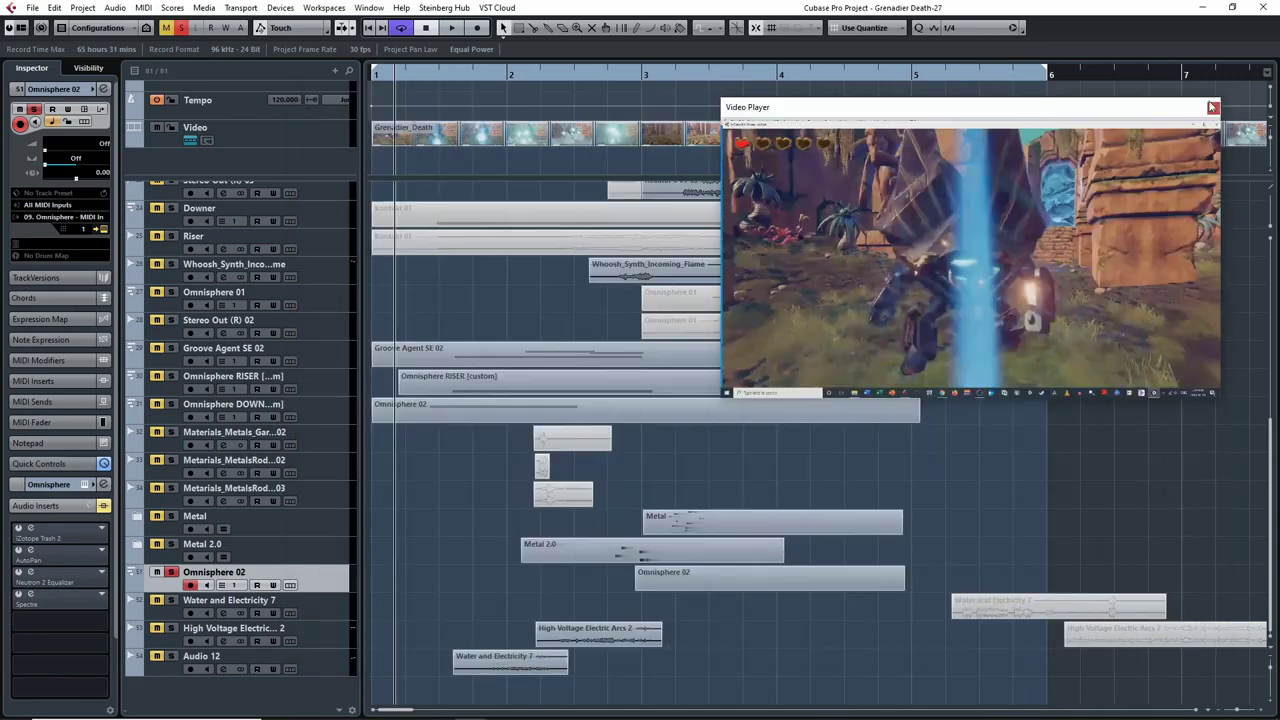
- Unsolo the Omnisphere 02 track so the whole project can be heard
left_click(172, 573)
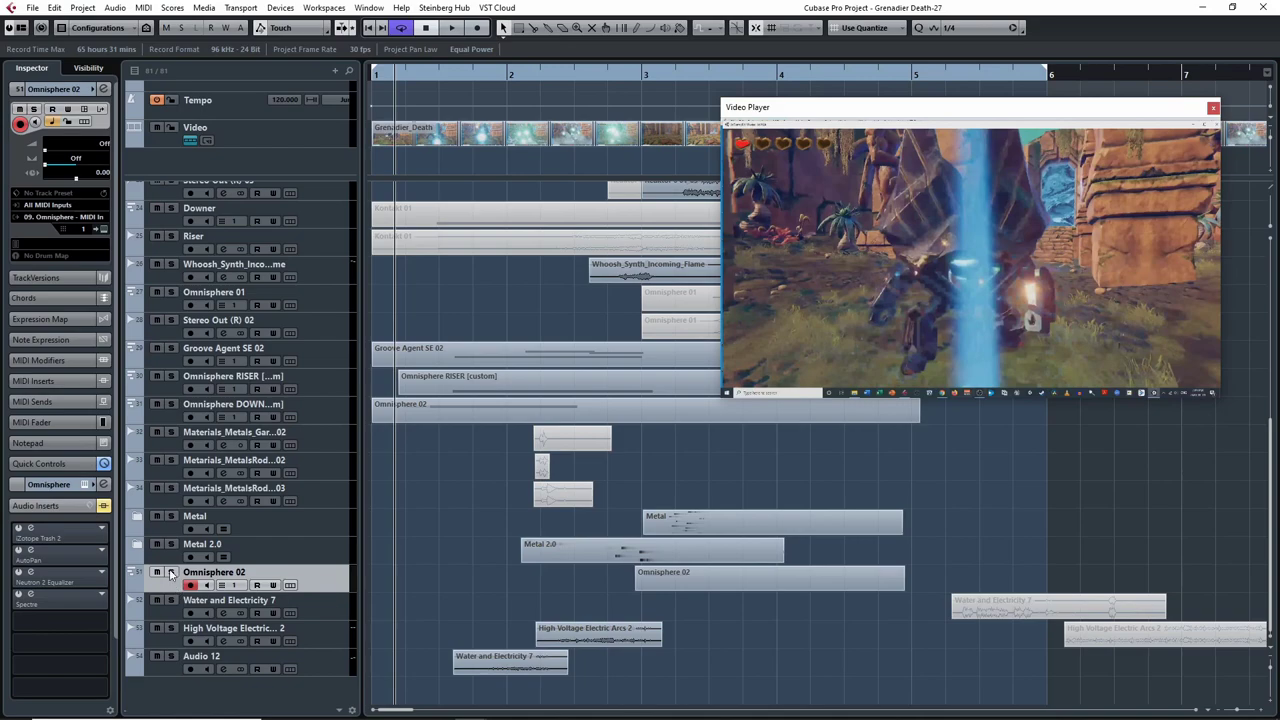
left_click(171, 572)
left_click(171, 572)
- Solo the Audio 03, Stereo Out (R) 04, Stereo Out (R) 03 and Whoosh_Synth_Incoming tracks together
scroll(446, 493, "down", 5)
scroll(492, 495, "up", 5)
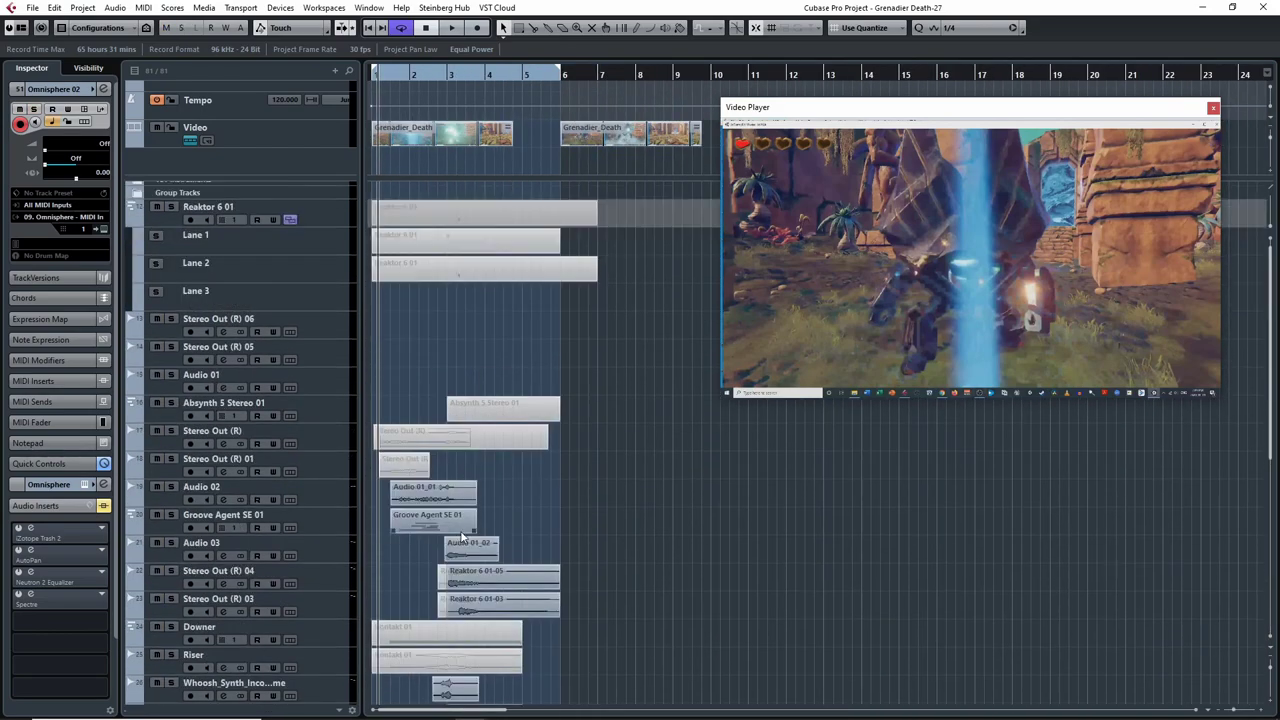
scroll(423, 473, "down", 3)
scroll(423, 473, "up", 3)
left_click(171, 333)
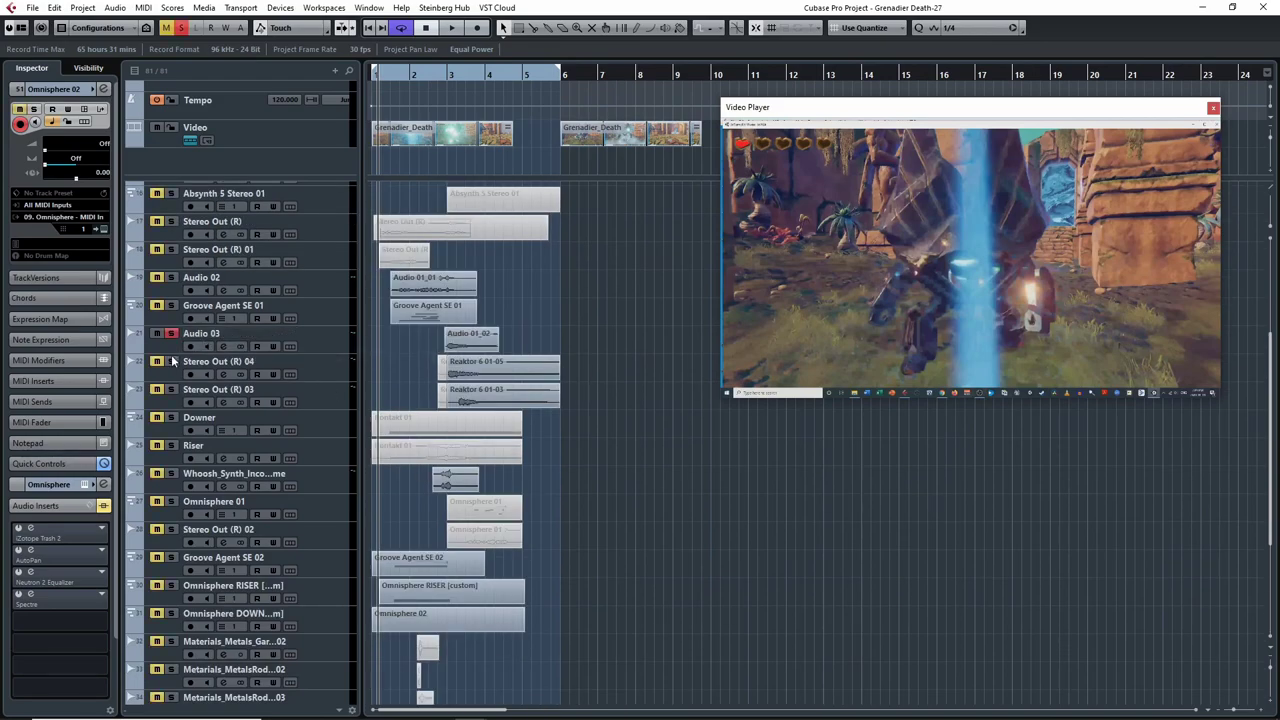
left_click(171, 361)
left_click(171, 389)
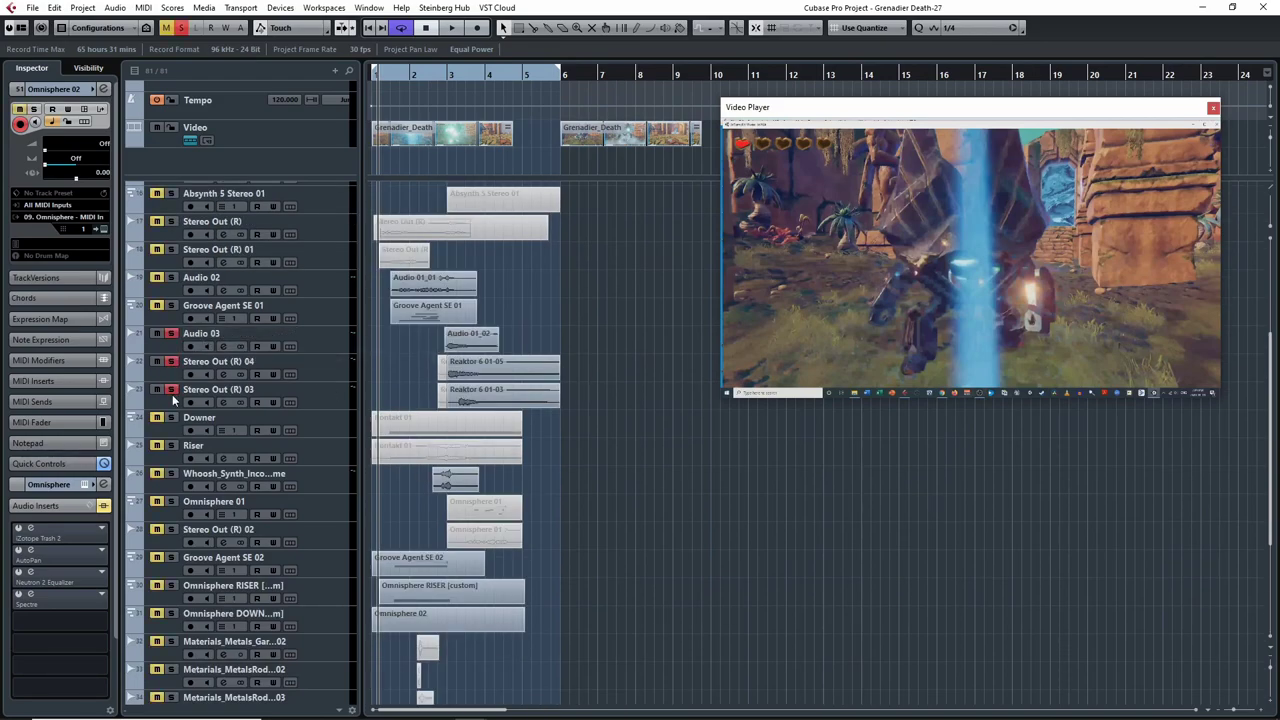
left_click(170, 476)
- Add the Metal folder, the Metal 2.0 folder and the Omnisphere 02 track to the soloed tracks
scroll(670, 534, "down", 5)
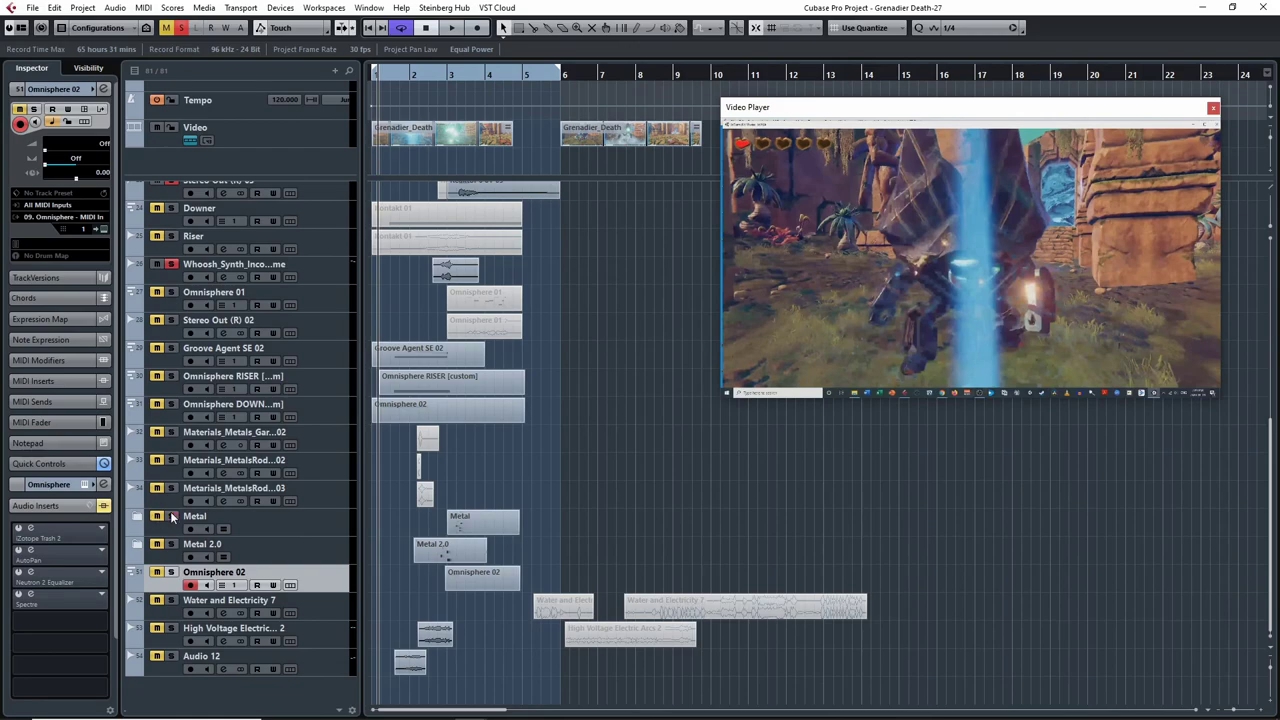
left_click(171, 516)
left_click(171, 544)
left_click(171, 572)
- Play the combined soloed layers against the game video twice from around bar 2
scroll(576, 478, "up", 8)
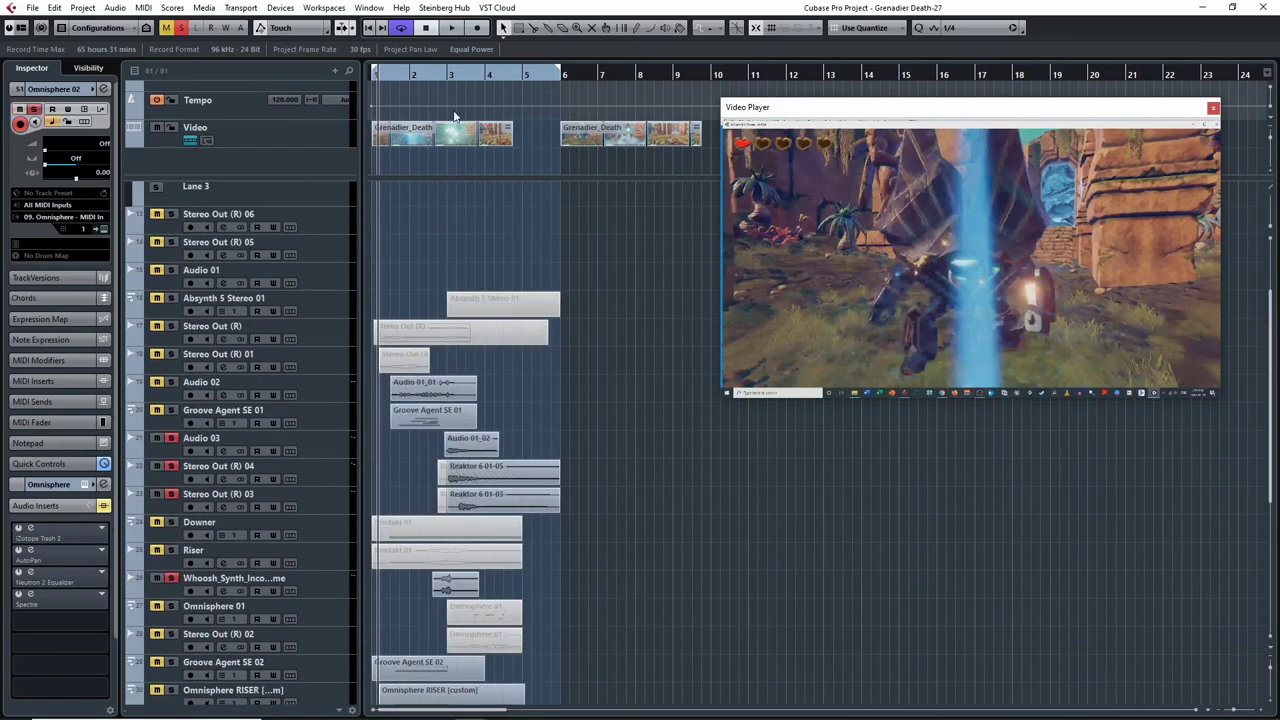
left_click(424, 75)
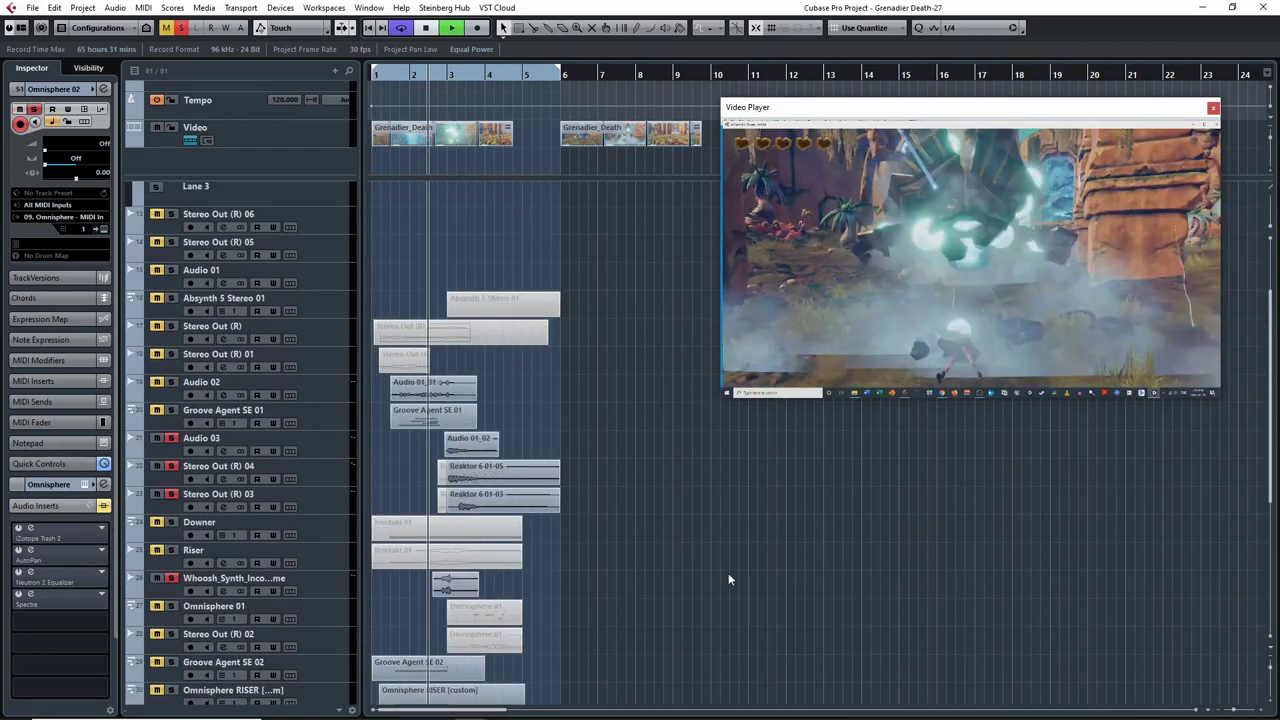
key("space")
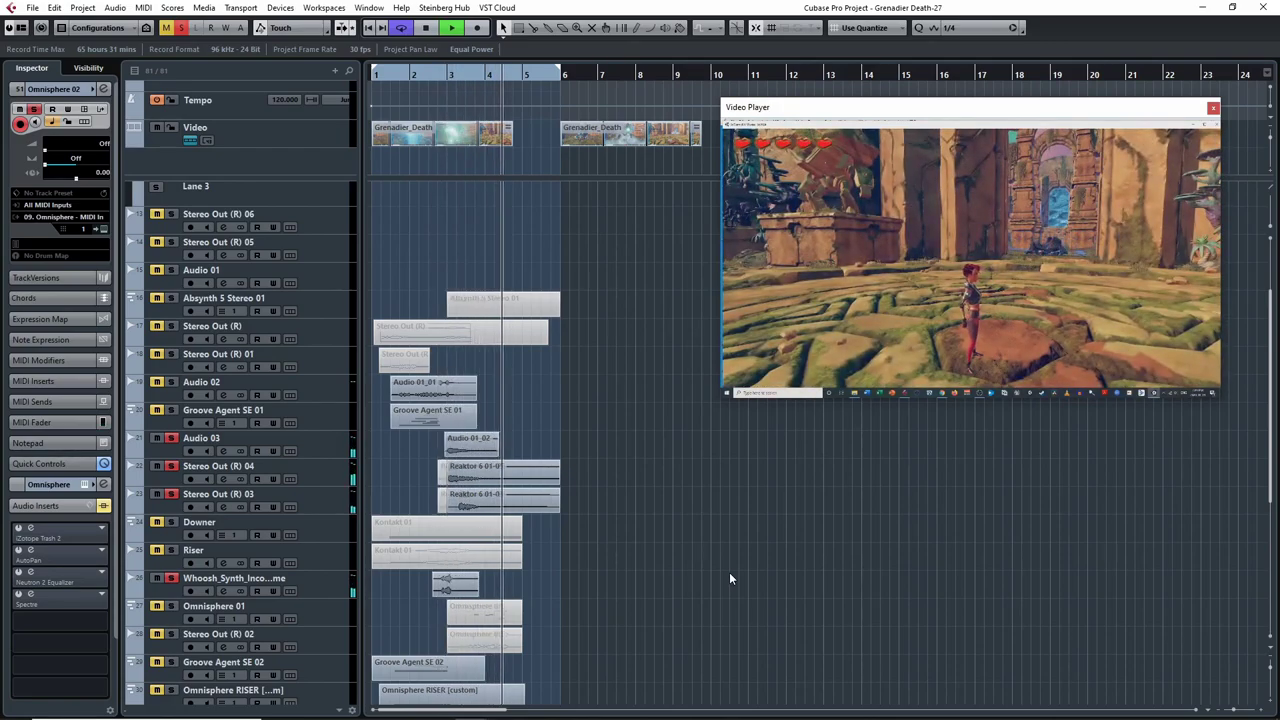
key("space")
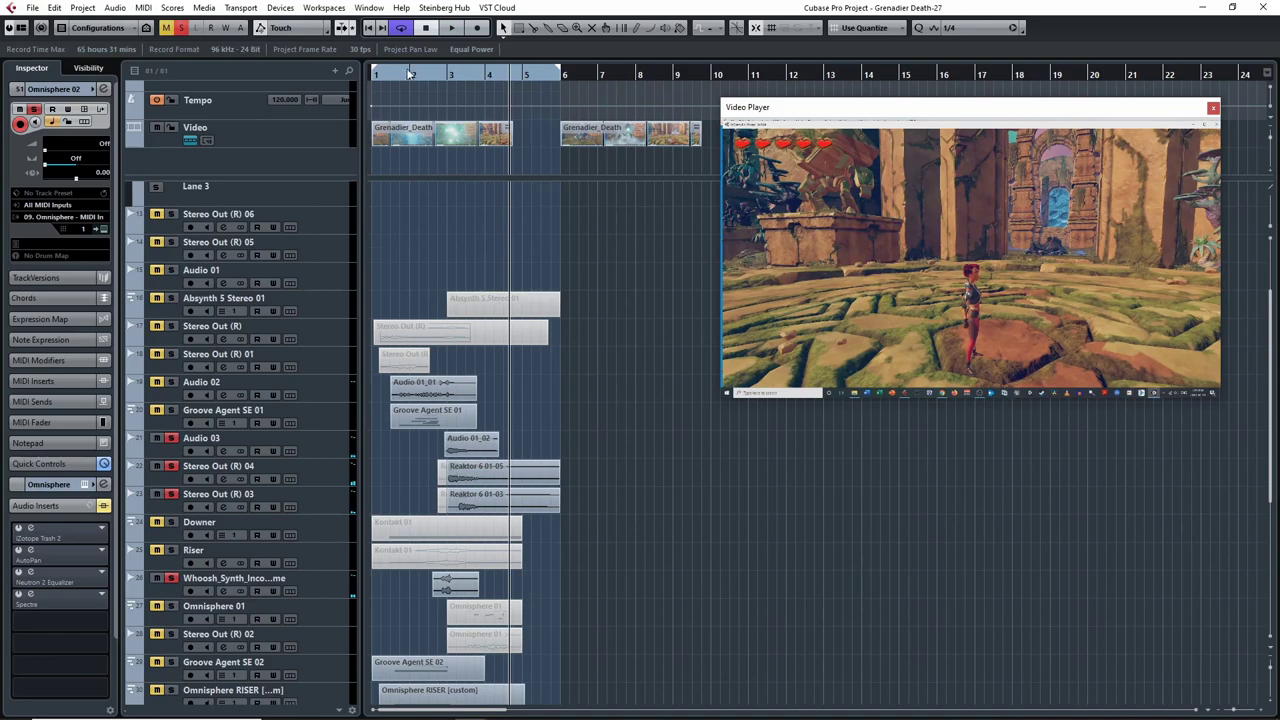
double_click(409, 74)
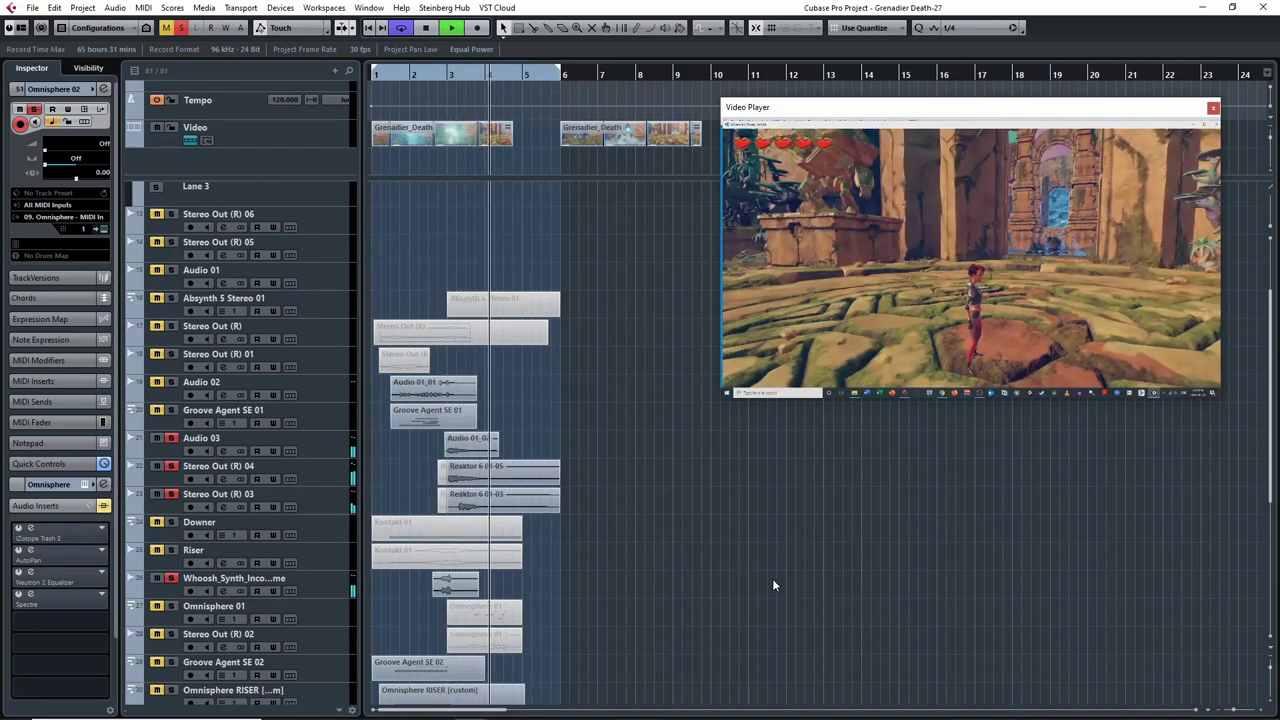
key("space")
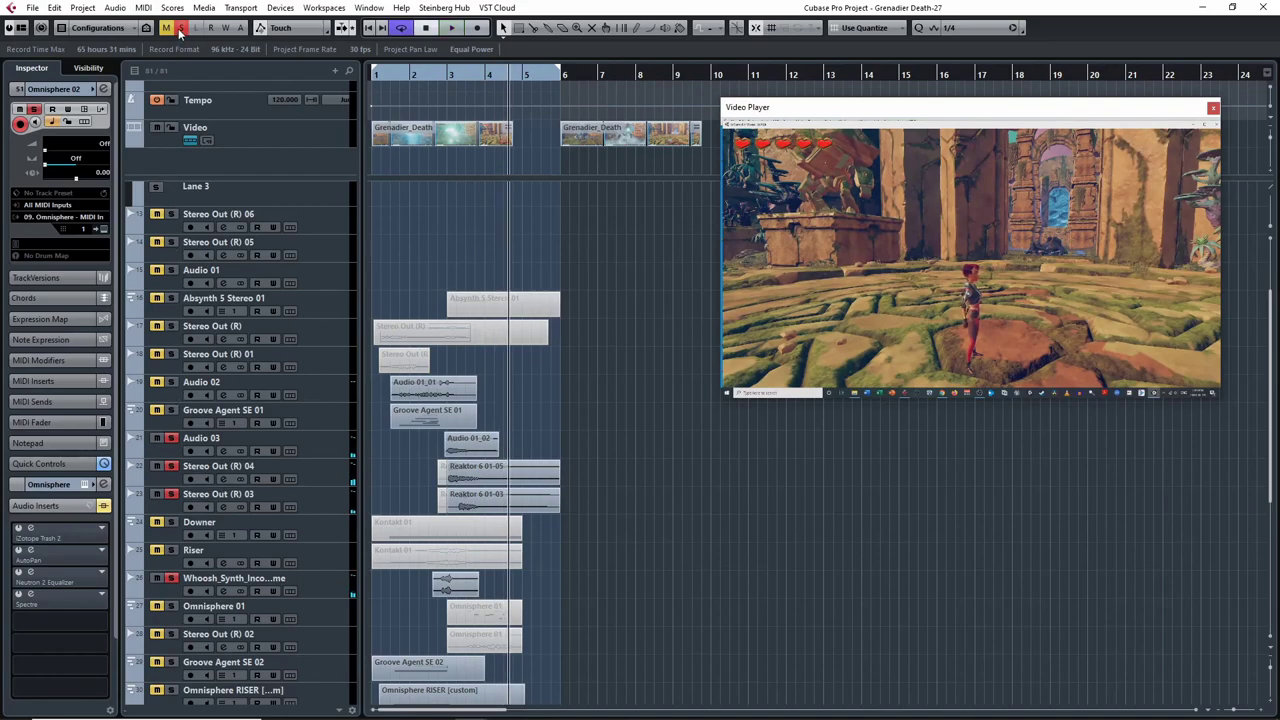
- Clear all solos, reposition playback around bar 2.5 and select the Metal 2.0 folder track
left_click(179, 30)
left_click(435, 74)
scroll(500, 480, "down", 5)
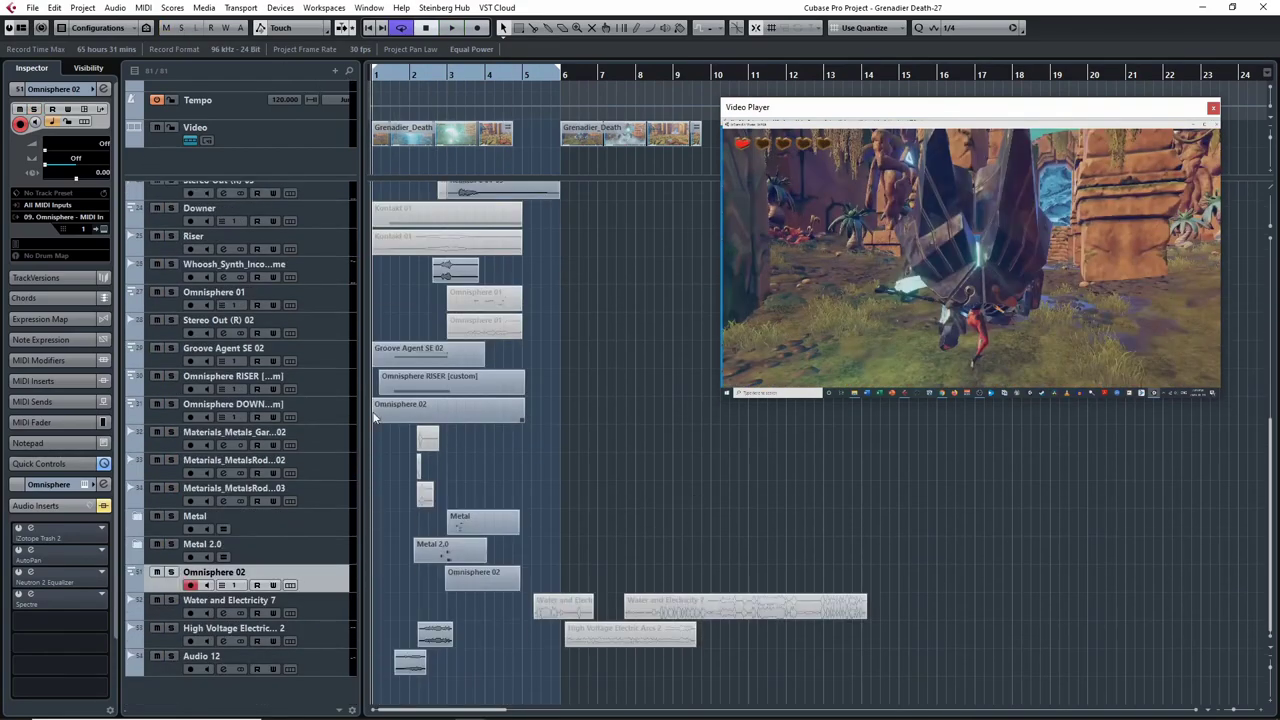
left_click(145, 524)
left_click(173, 560)
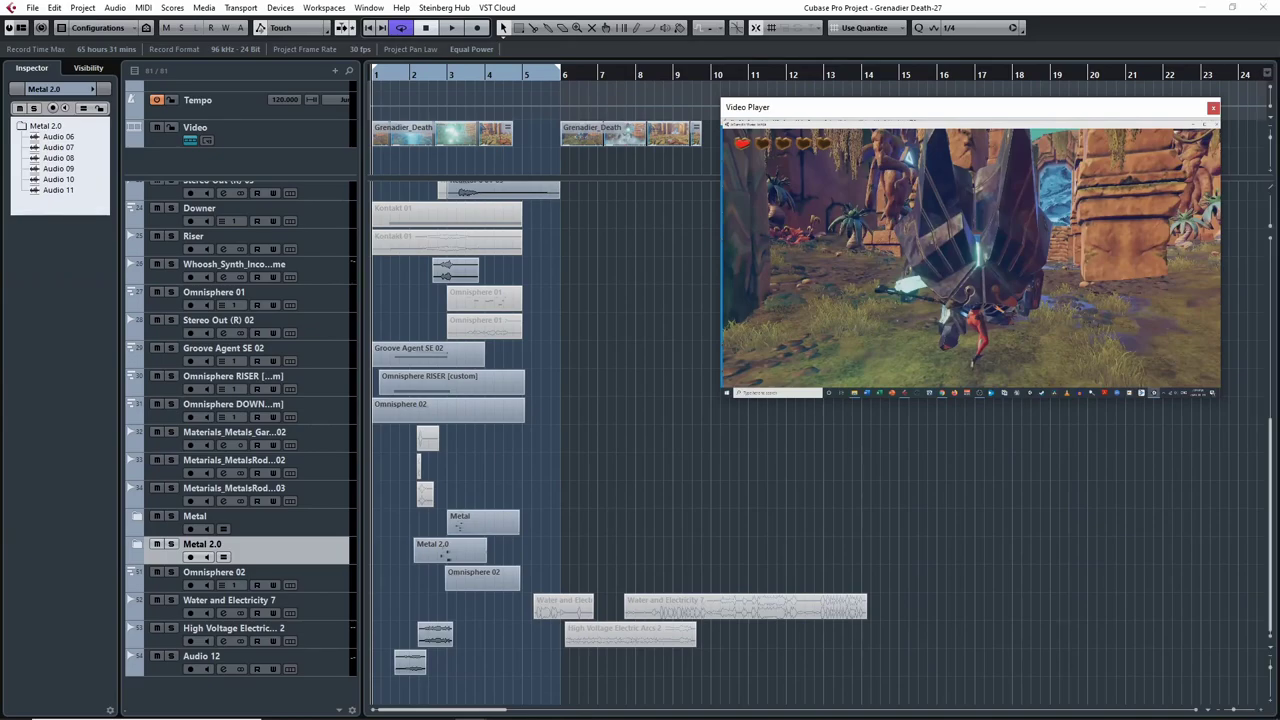
- Bring up the MixConsole without the video player covering it and select the Metal Group channel
key("F3")
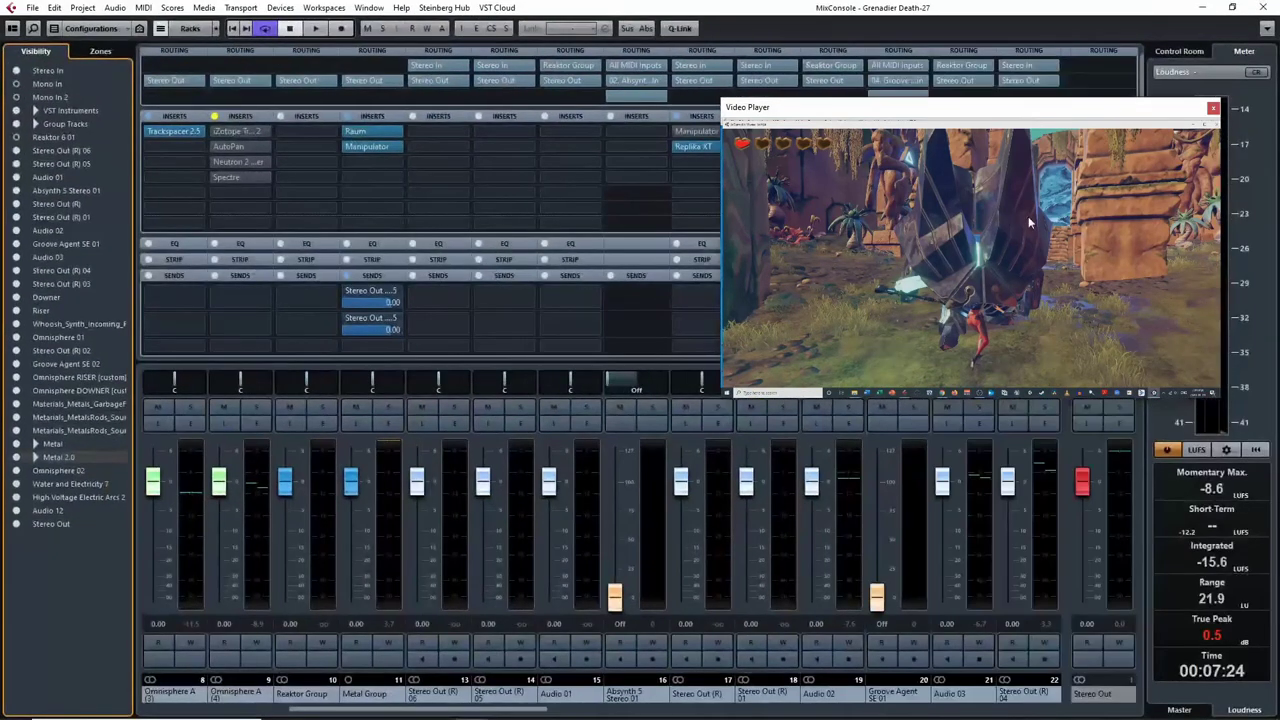
left_click(1207, 110)
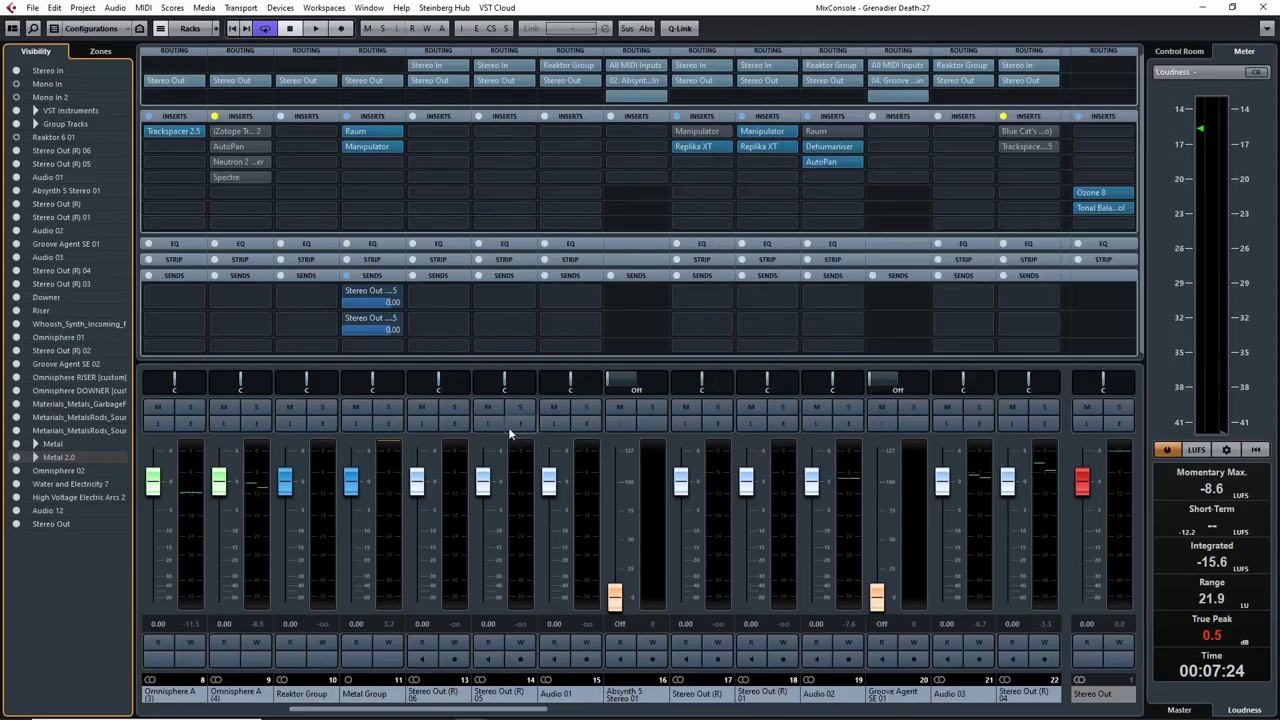
left_click(375, 543)
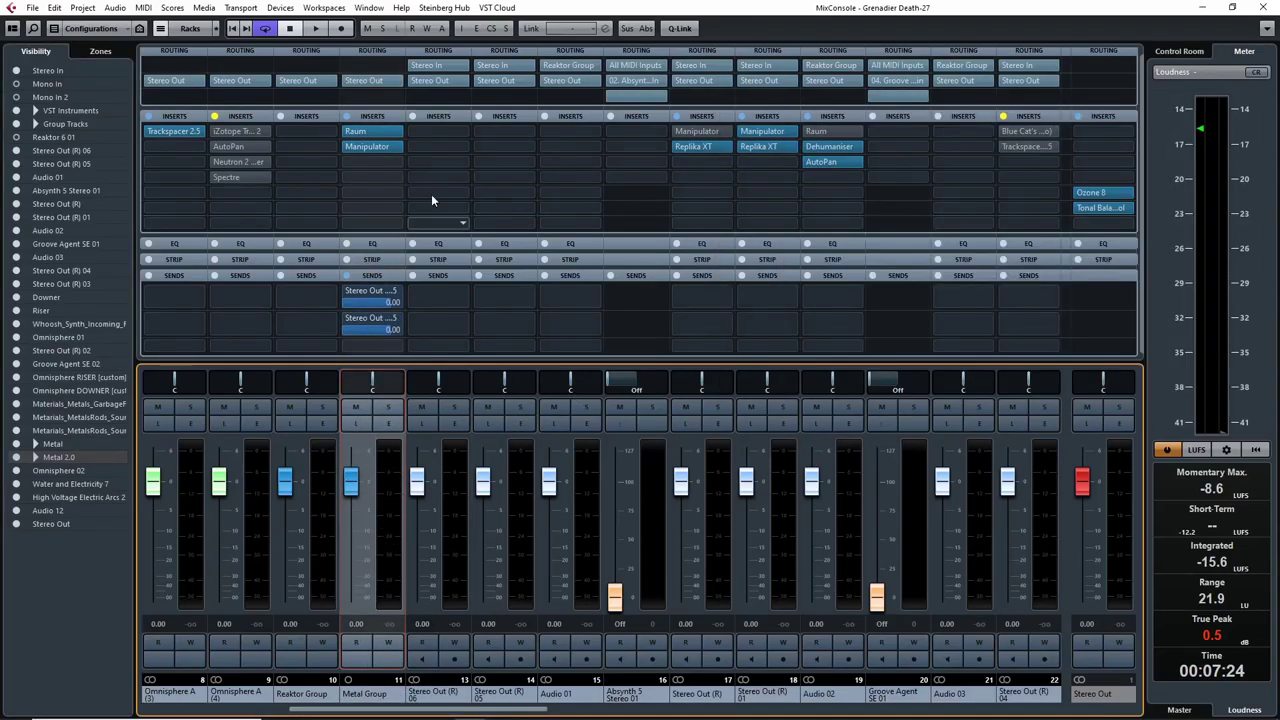
- Examine the Raum reverb settings on the Metal Group channel, including mix and decay, and close the plug-in
left_click(376, 128)
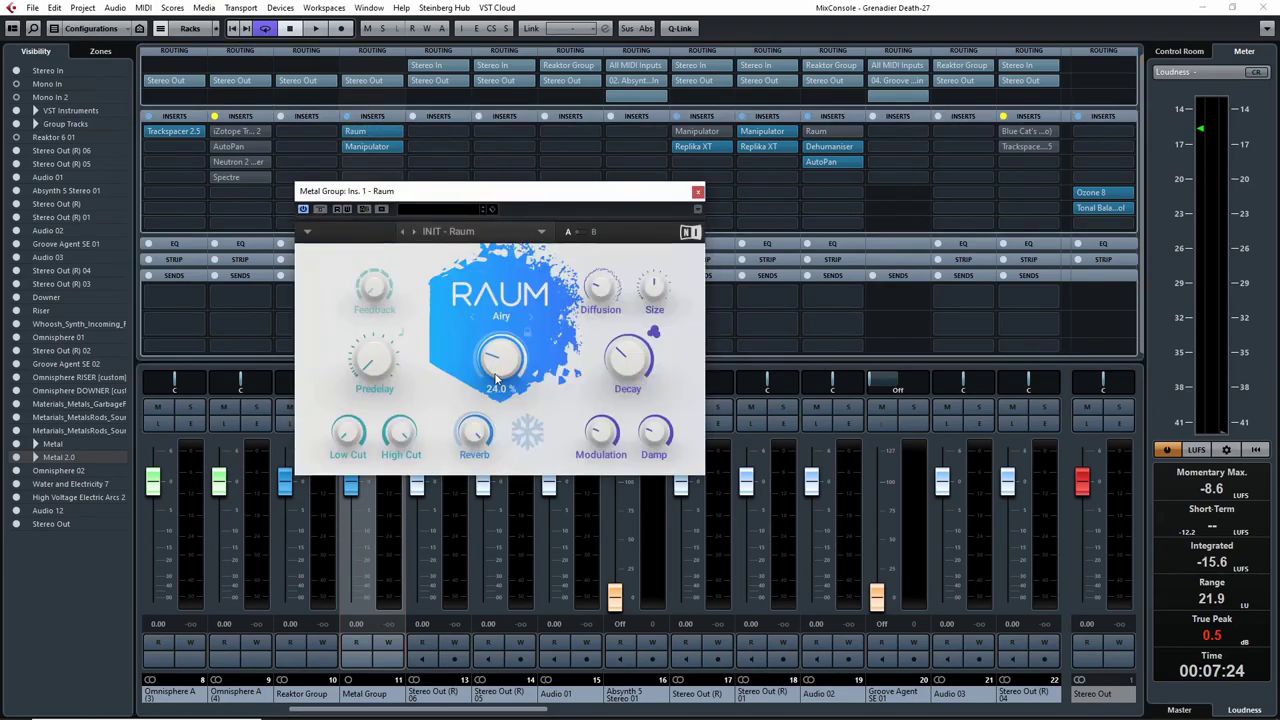
mouse_move(624, 372)
left_click(697, 191)
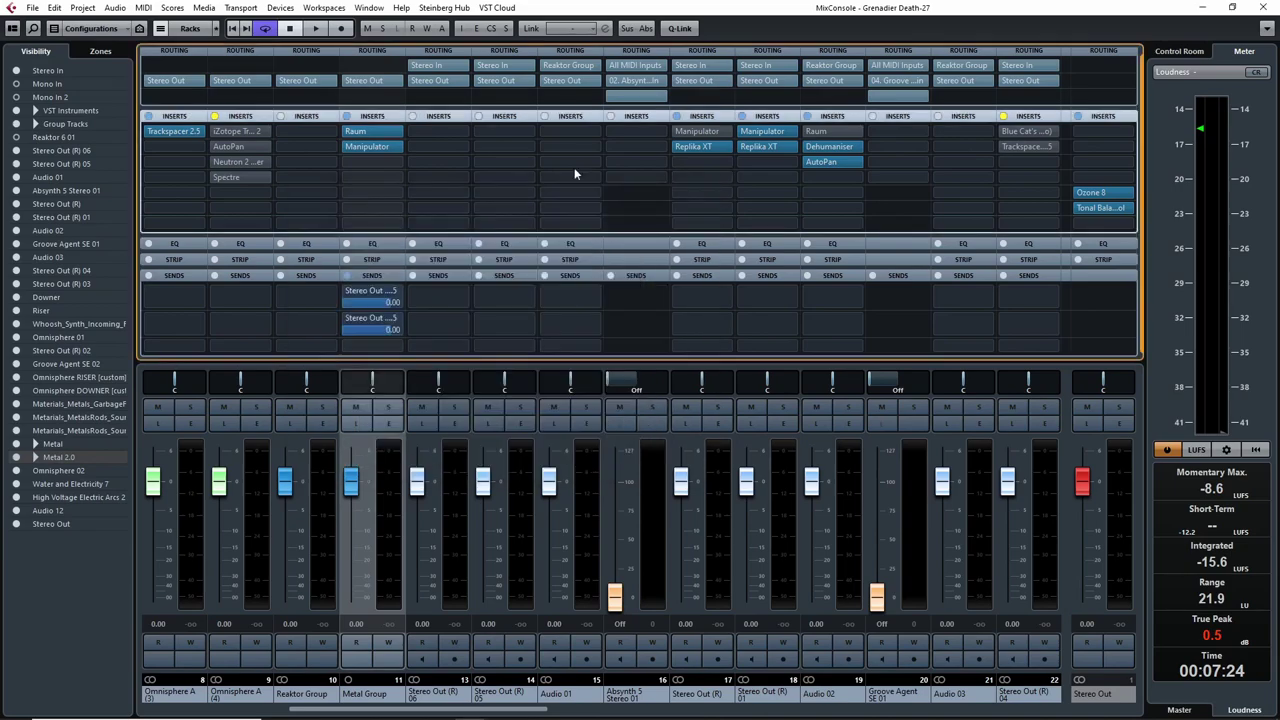
left_click(379, 134)
mouse_move(620, 380)
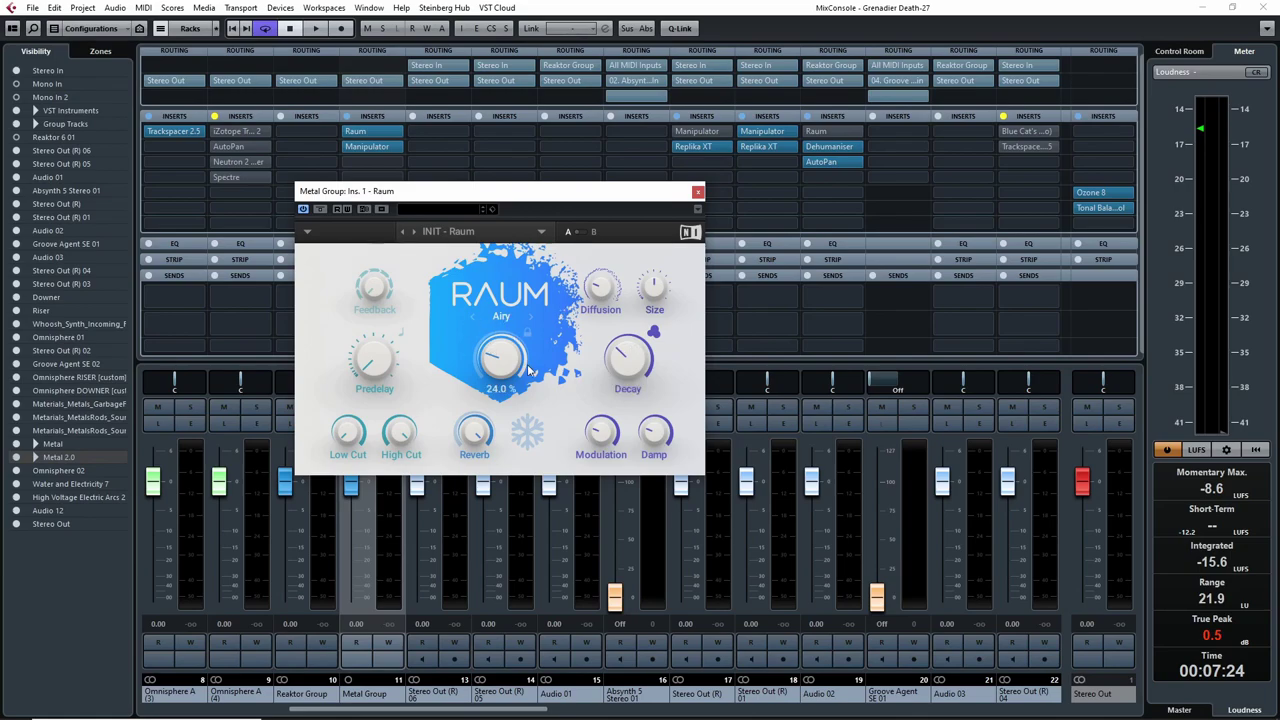
left_click(697, 191)
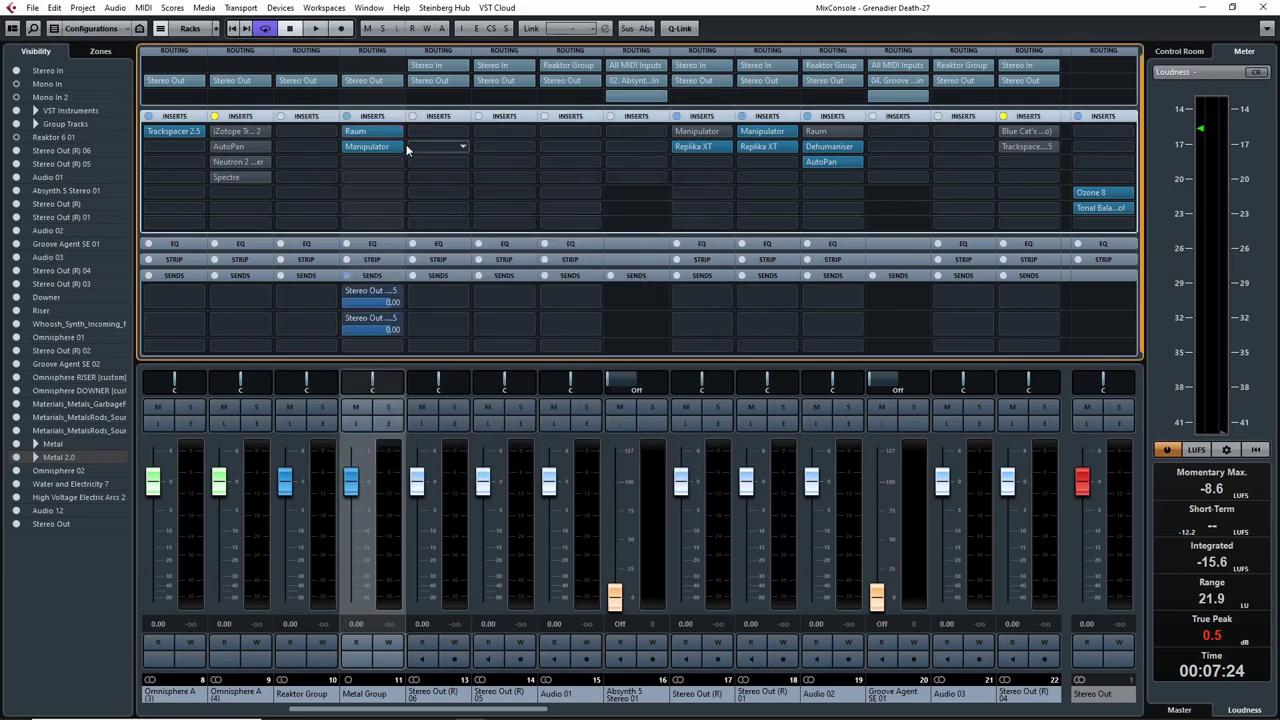
- Examine the Manipulator settings on the Metal Group channel, then close the plug-in and return to the project
left_click(374, 150)
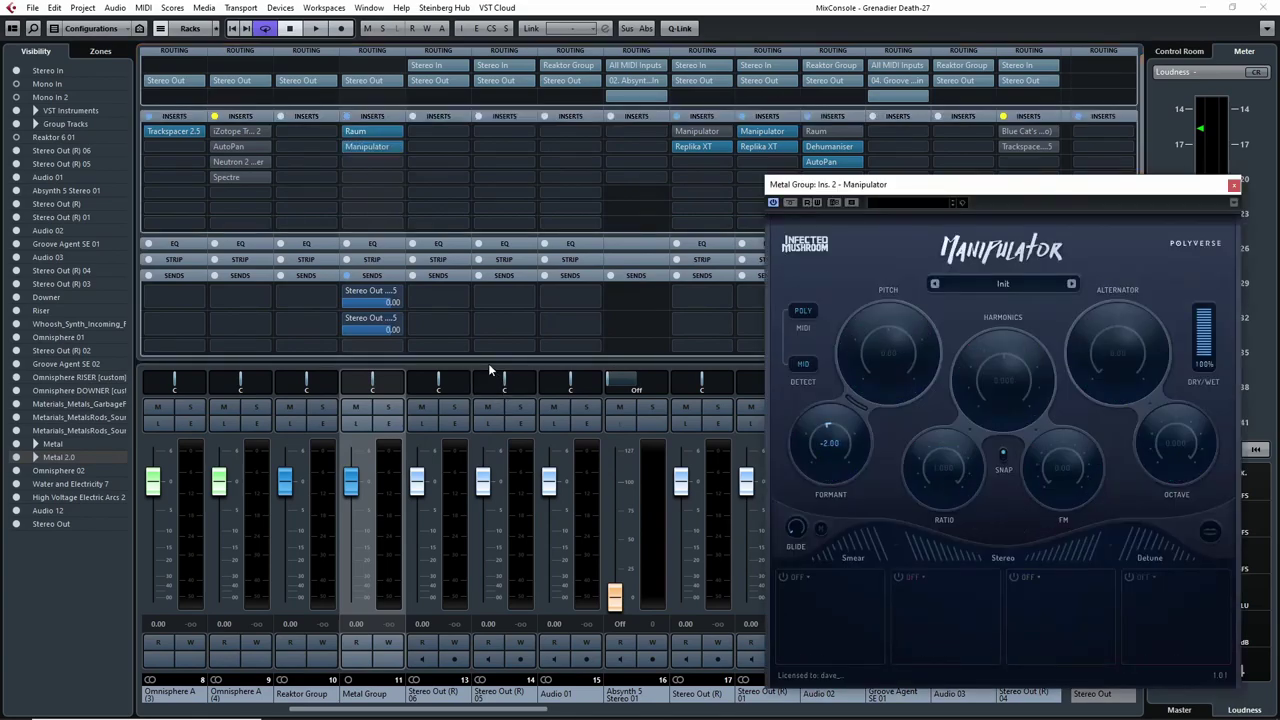
left_click(1235, 186)
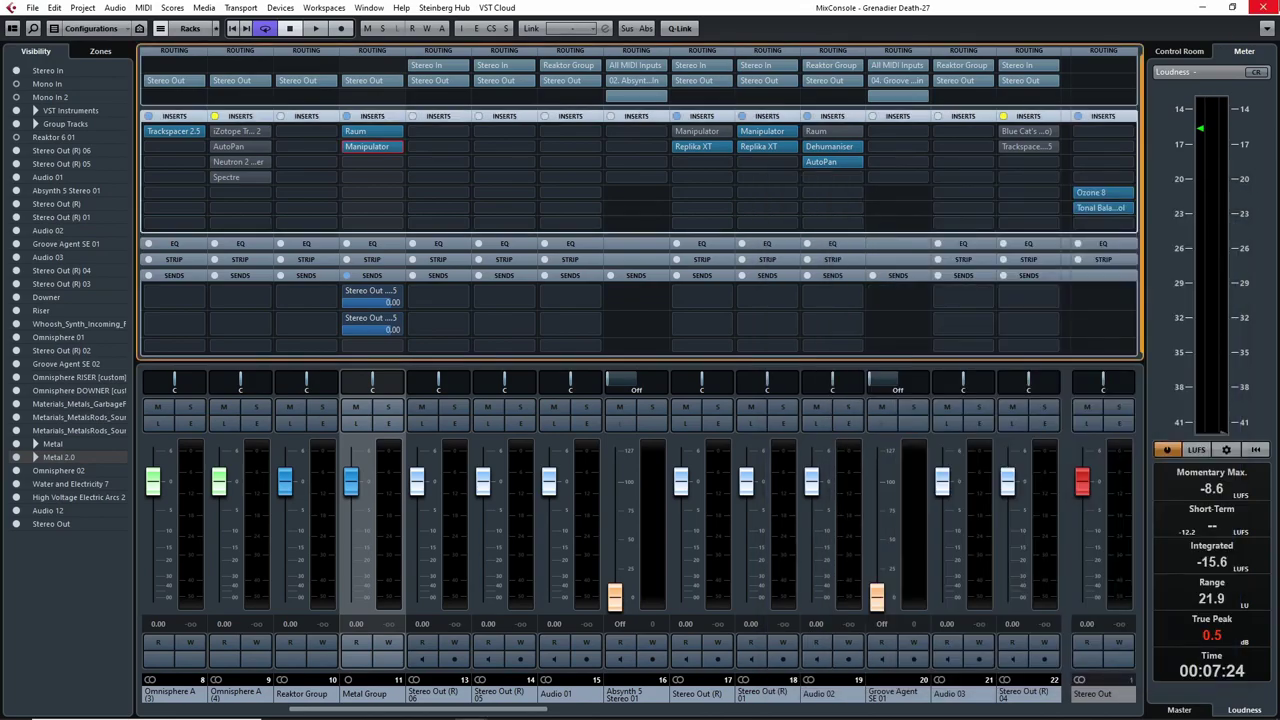
left_click(1262, 7)
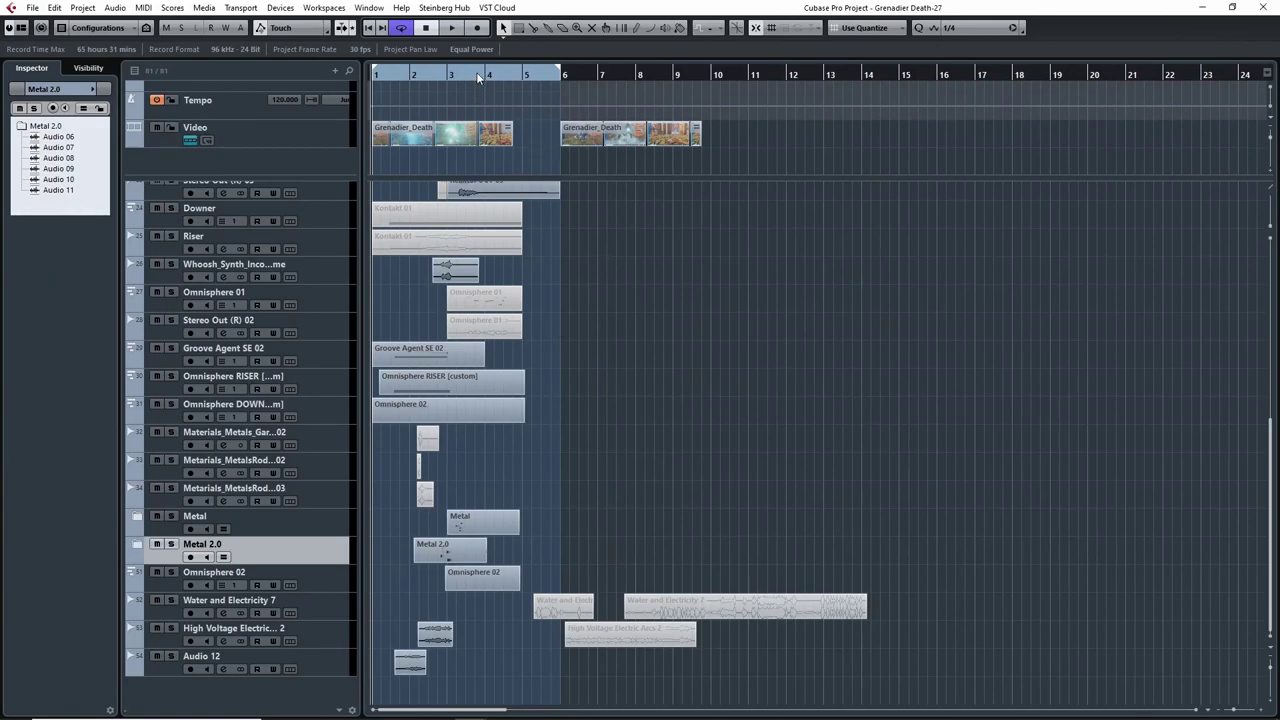
- Reopen the game video in an enlarged player, play the full unsoloed mix against it and close the player
double_click(422, 138)
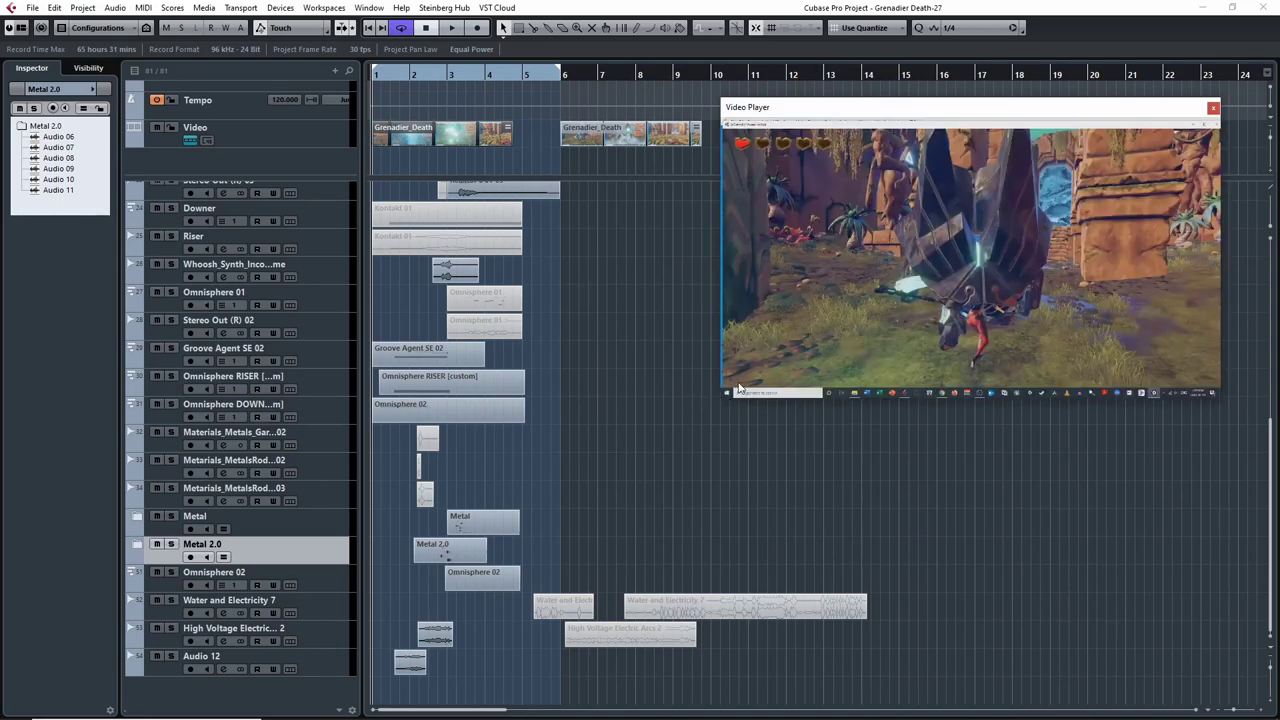
left_click_drag(719, 397, 253, 668)
key("space")
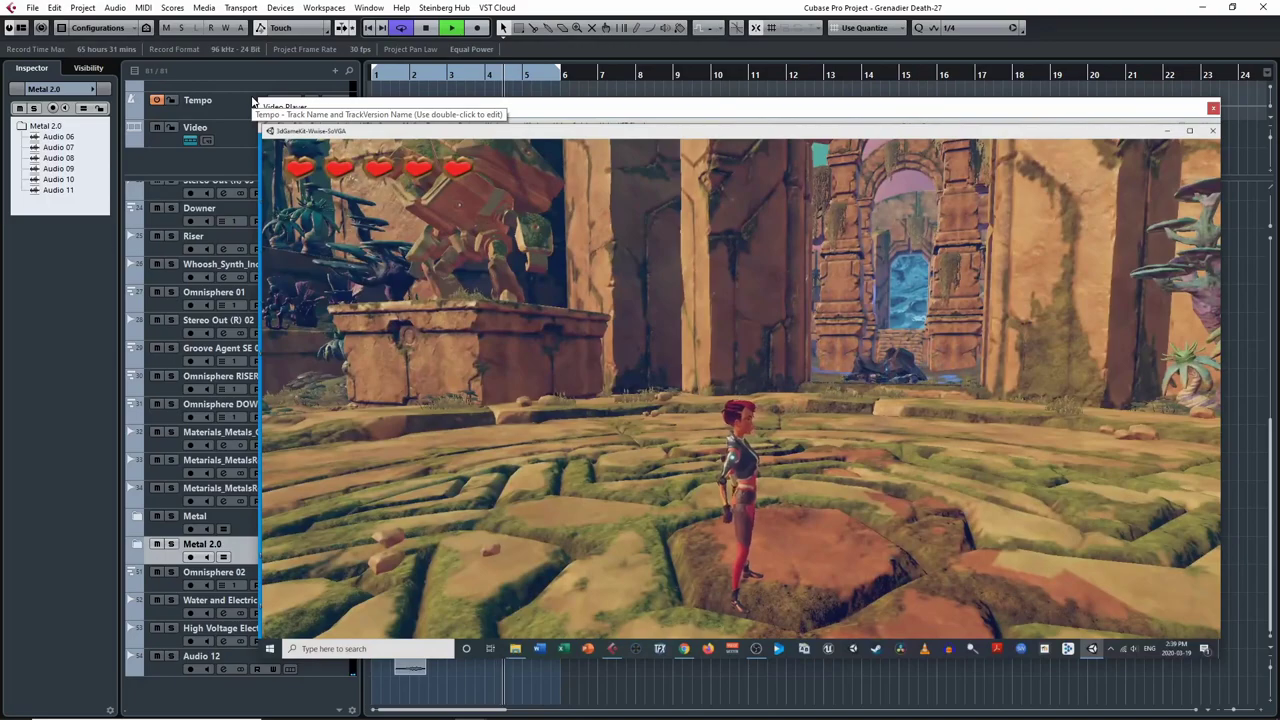
key("space")
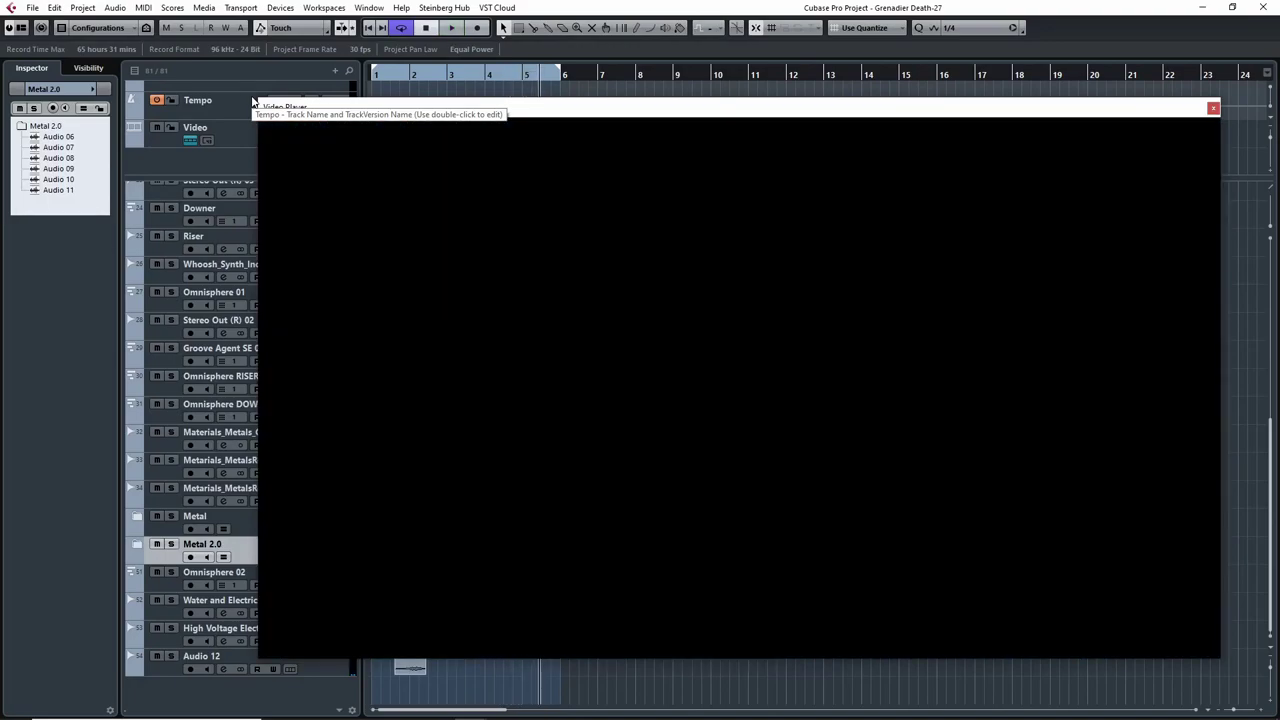
left_click(1213, 108)
- Look over the project's track list and event layers from the Reaktor 6 01 lanes downward
scroll(972, 360, "up", 5)
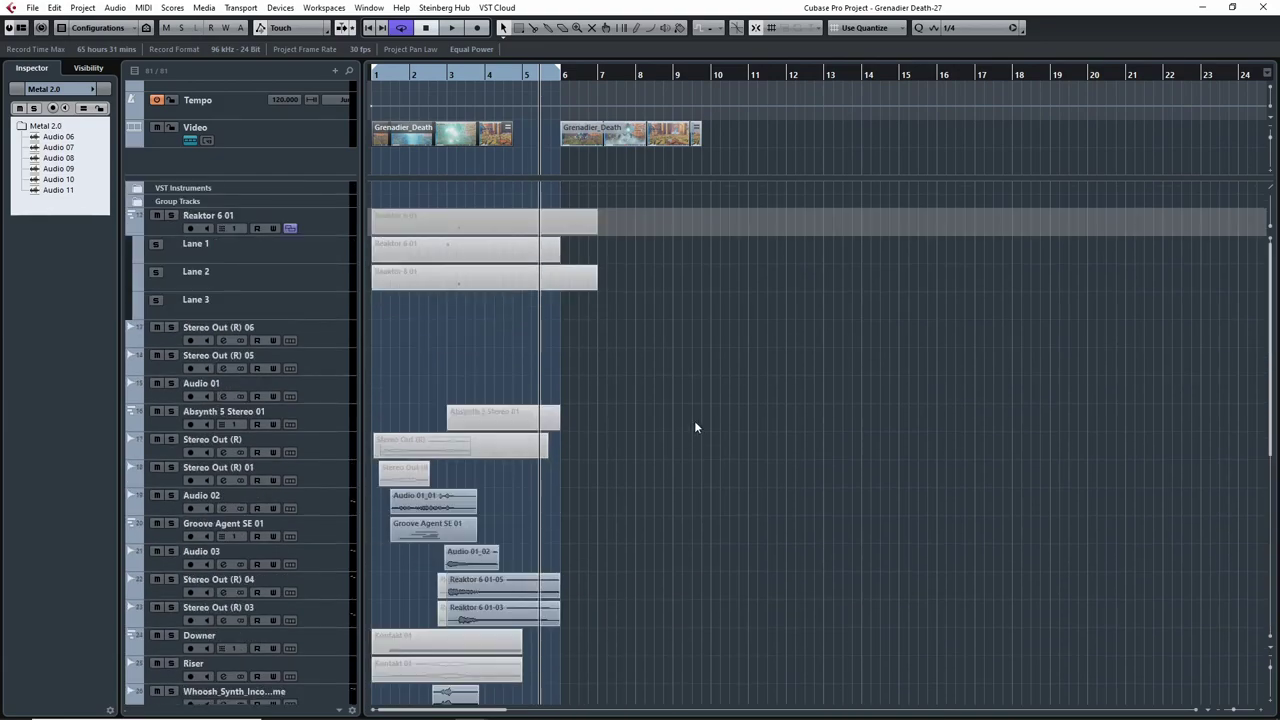
scroll(649, 389, "down", 8)
scroll(654, 403, "up", 6)
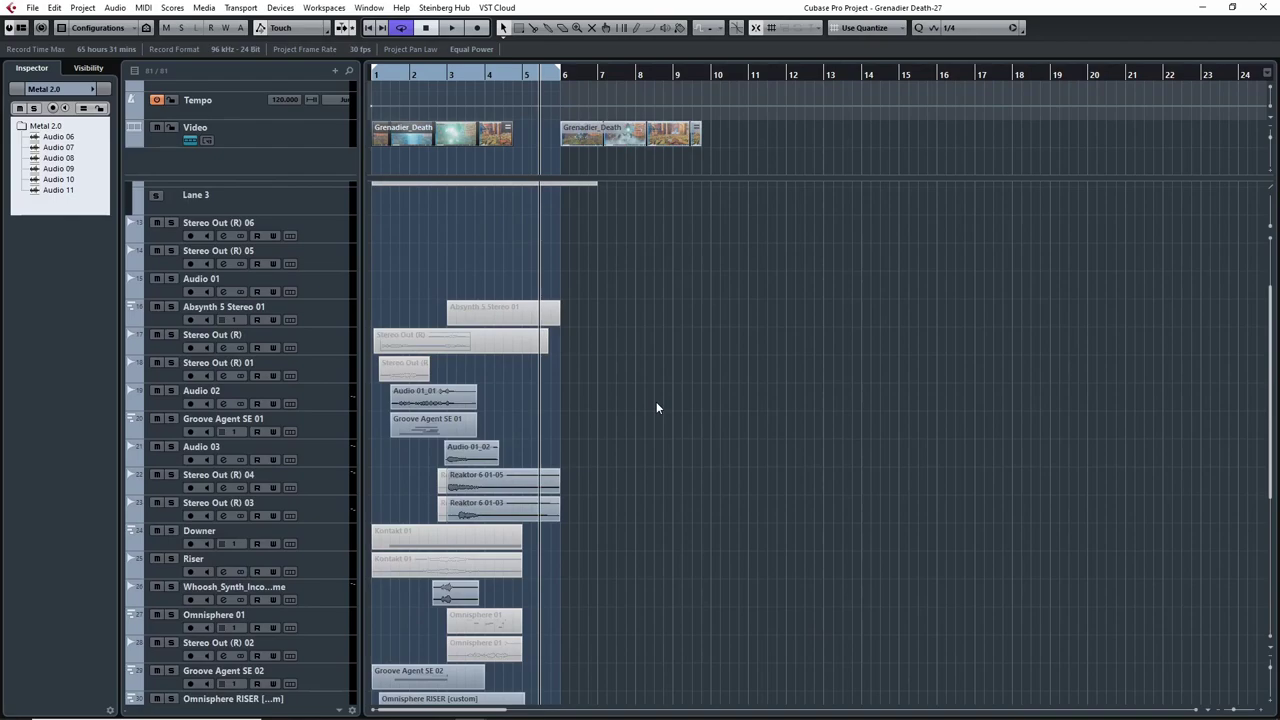
scroll(656, 401, "down", 4)
scroll(654, 394, "up", 5)
scroll(654, 394, "down", 5)
scroll(654, 395, "up", 5)
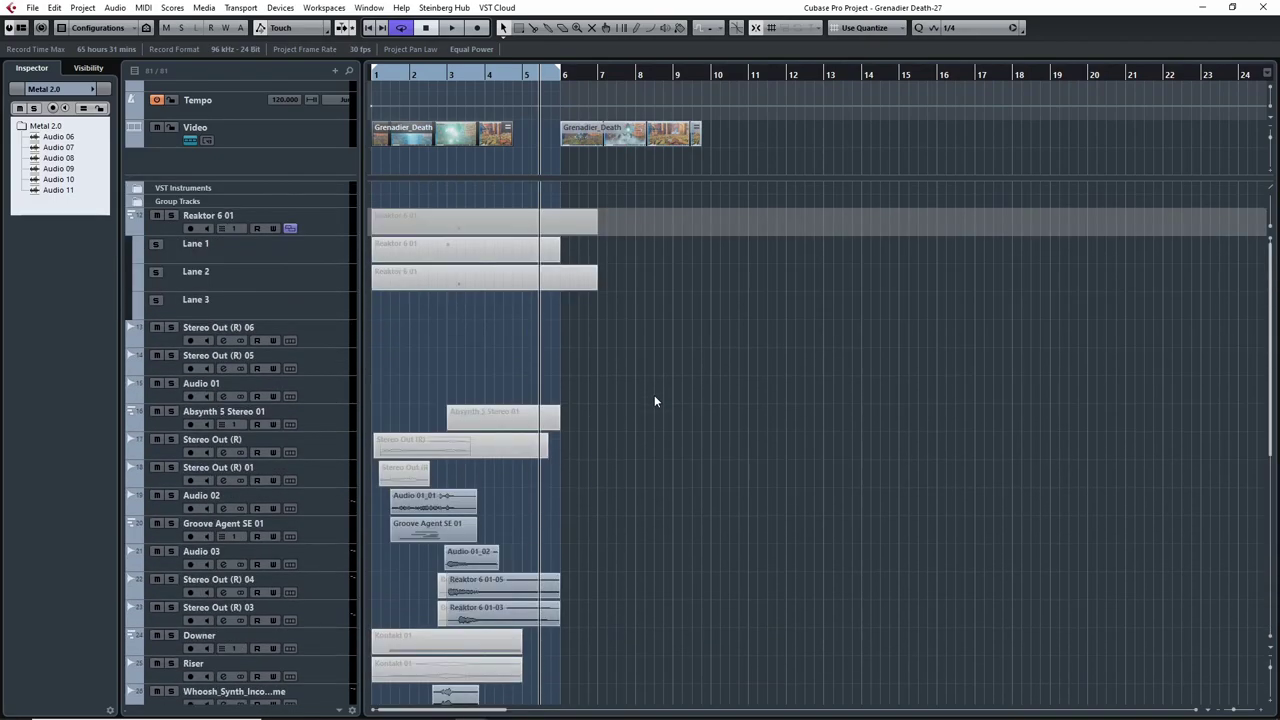